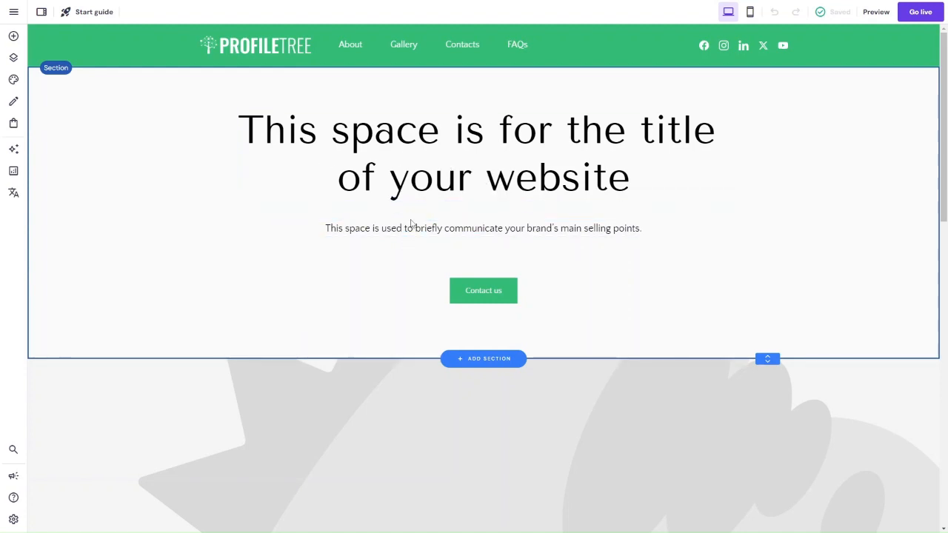
Step: Append the pasted text "We deliver sleek website design and optimised content marketing." to the hero section's title
scroll(324, 358, down, 5)
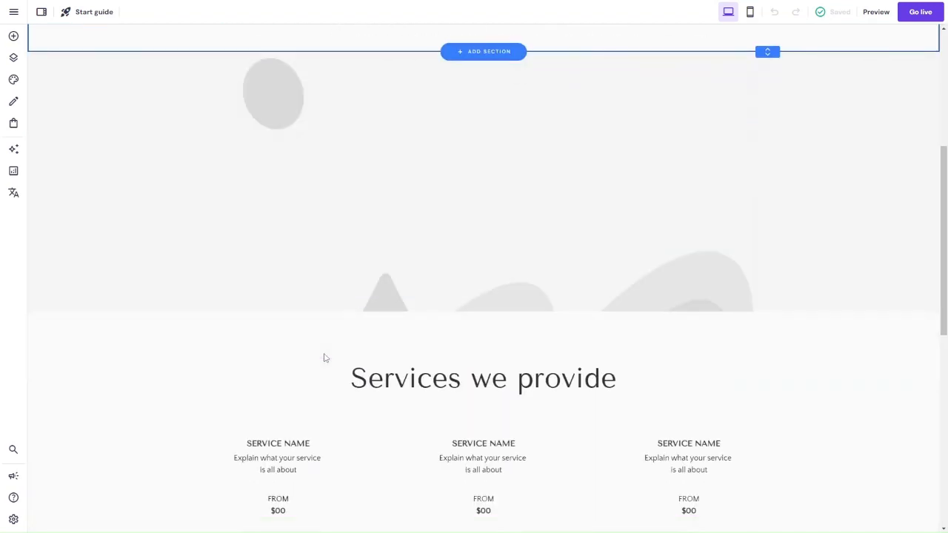
scroll(382, 180, up, 1)
scroll(339, 343, down, 2)
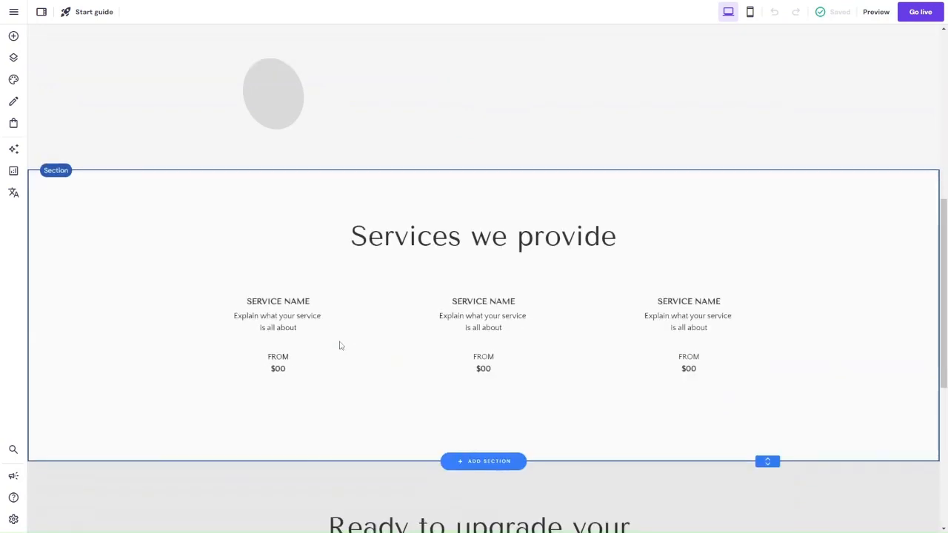
scroll(703, 368, down, 5)
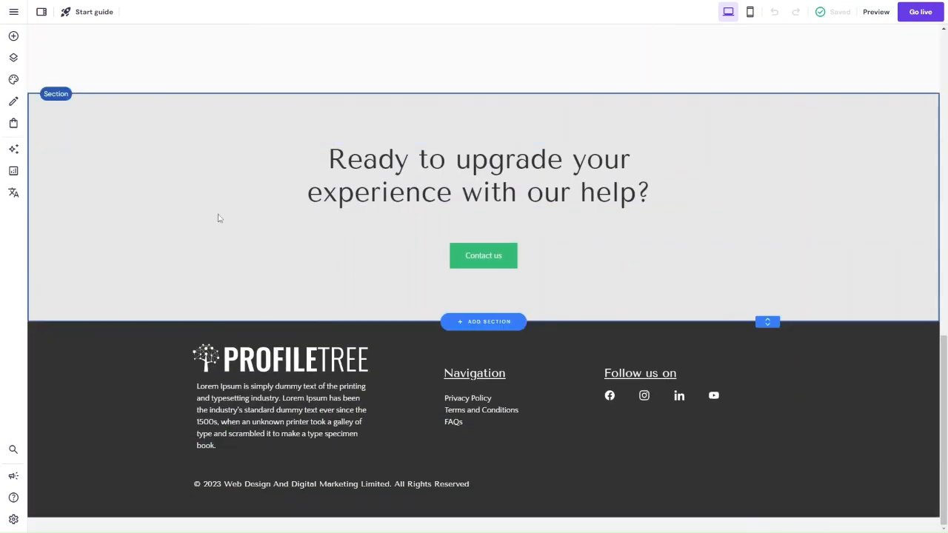
scroll(218, 216, up, 10)
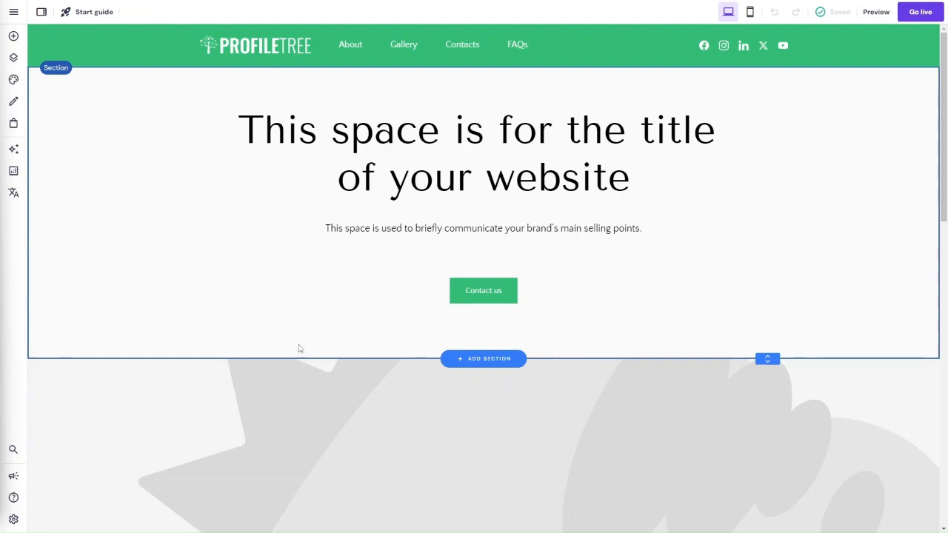
click(523, 161)
click(259, 89)
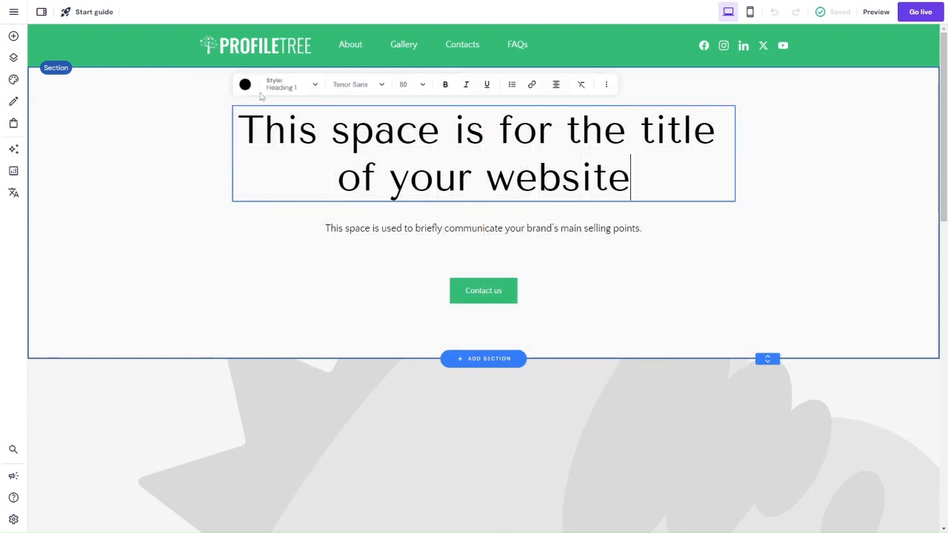
text(We deliver sleek website design and optimised content marketing.)
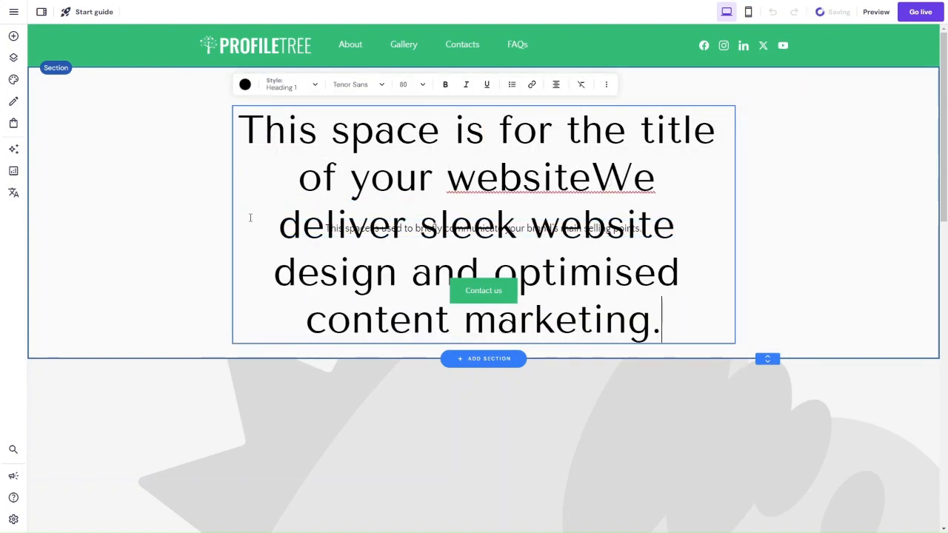
click(191, 233)
Step: Extend the hero section downward and move the tagline and Contact us button below the lengthened title
drag(328, 233, 335, 377)
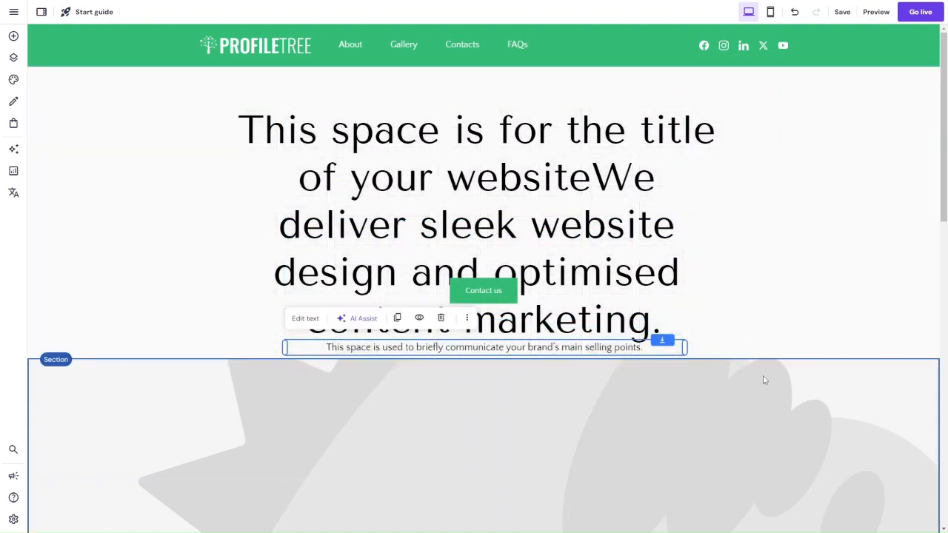
drag(766, 360, 749, 519)
drag(500, 279, 487, 387)
Step: Widen the hero title's text box on both sides to span the width of the content area
click(365, 183)
drag(232, 213, 156, 195)
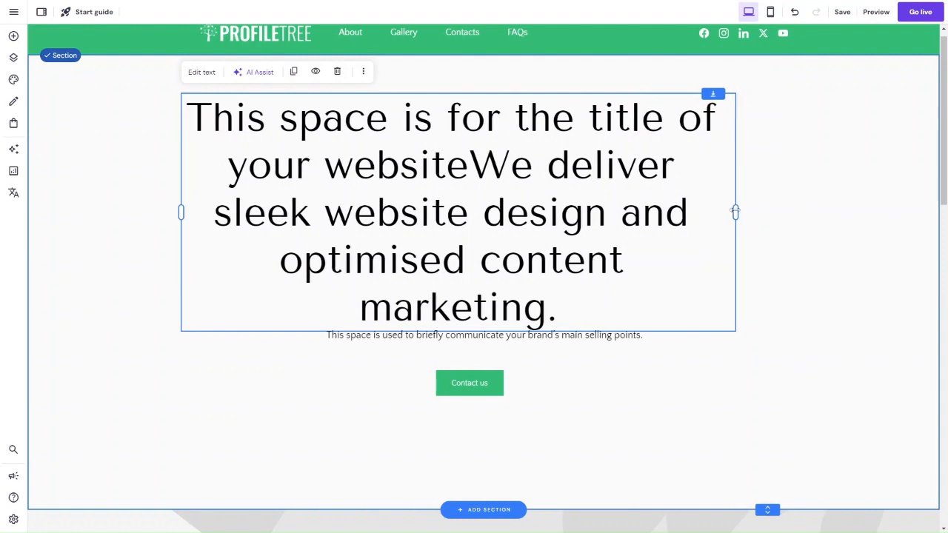
drag(735, 213, 877, 200)
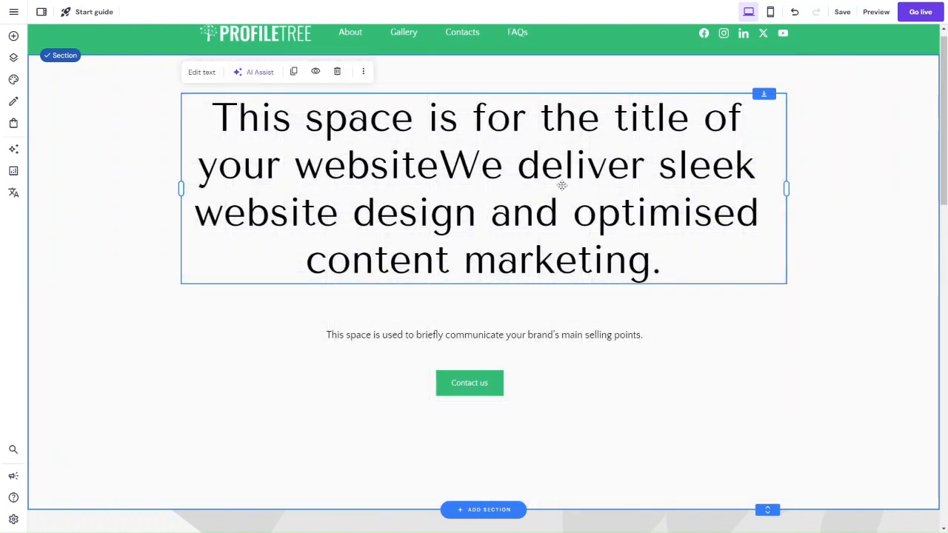
Step: Delete the placeholder words "This space is for the title of your website" from the hero title
click(404, 141)
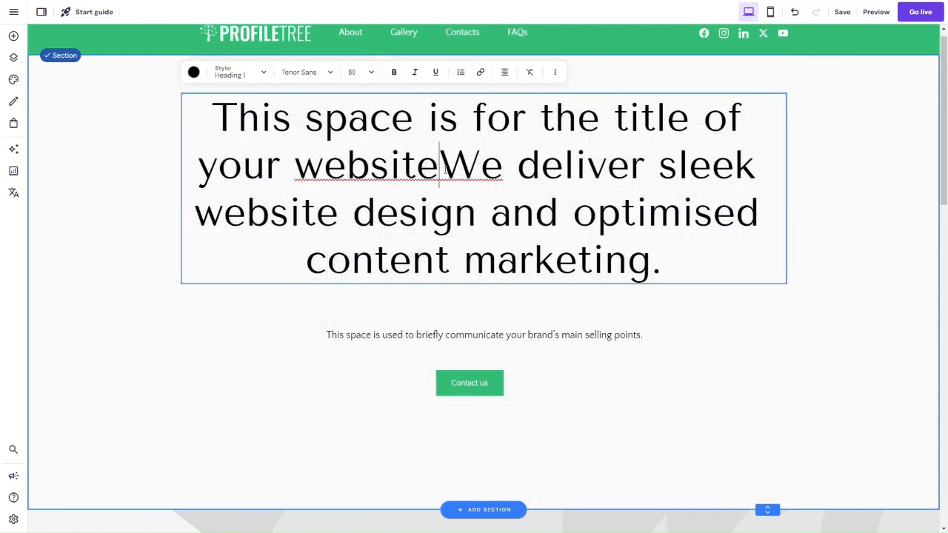
drag(441, 165, 194, 148)
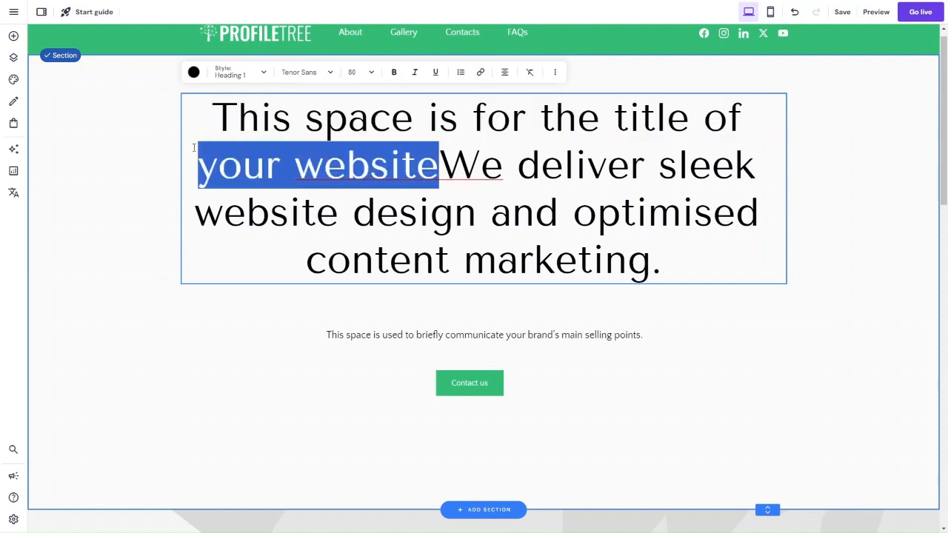
key(BackSpace)
drag(742, 123, 213, 104)
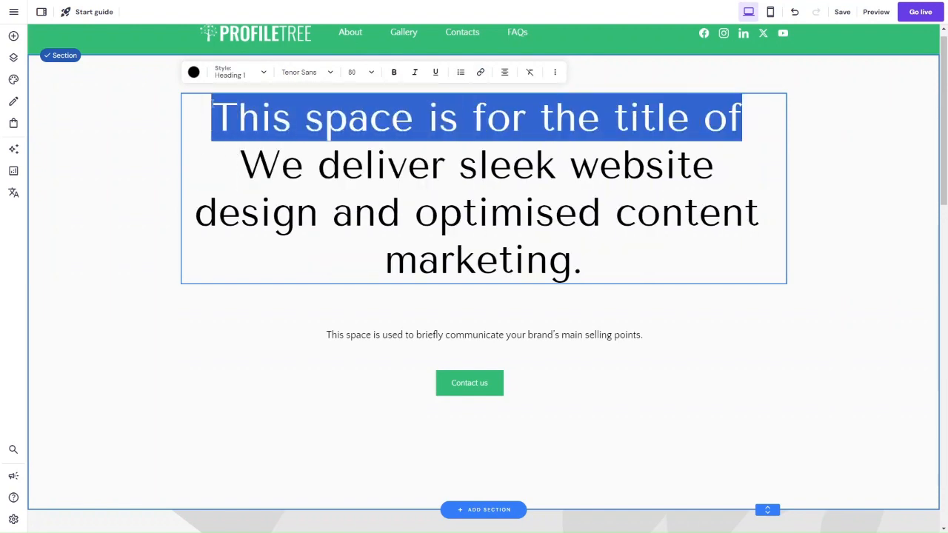
key(BackSpace)
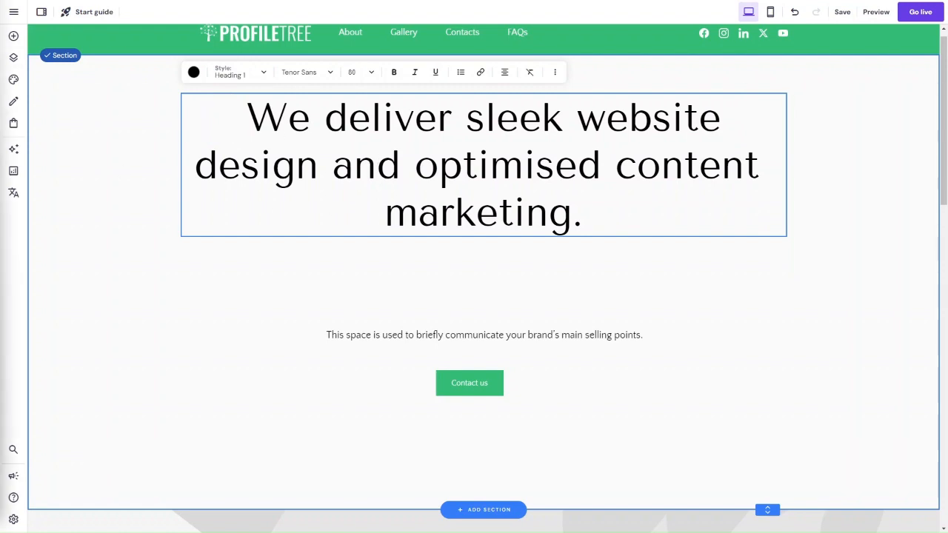
Step: Set the hero section's background to a dark navy colour using the pasted hex code
click(845, 107)
click(82, 135)
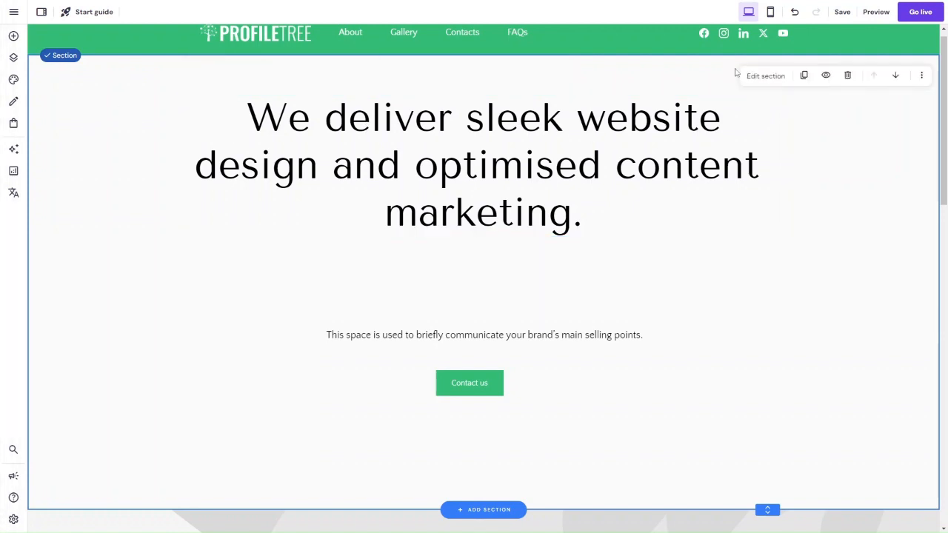
click(757, 76)
click(917, 157)
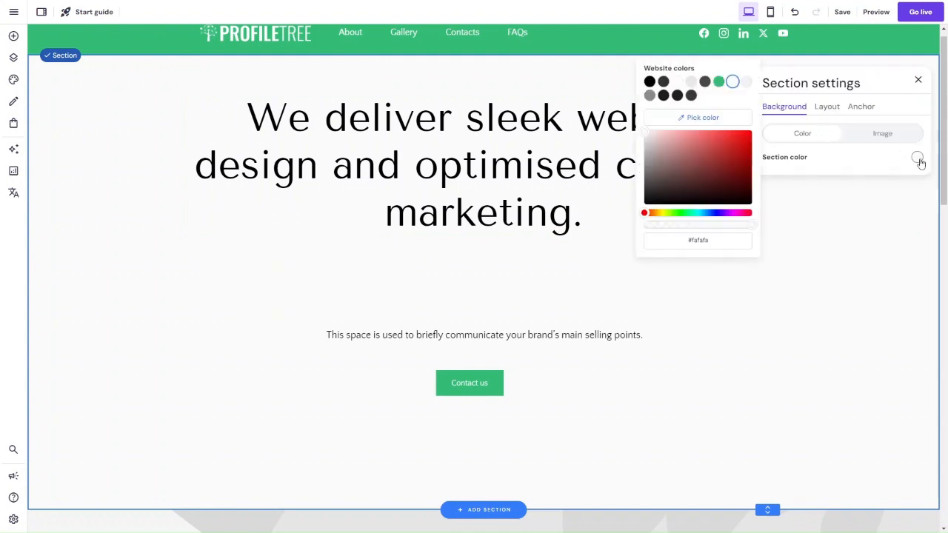
click(699, 239)
text(1e2838)
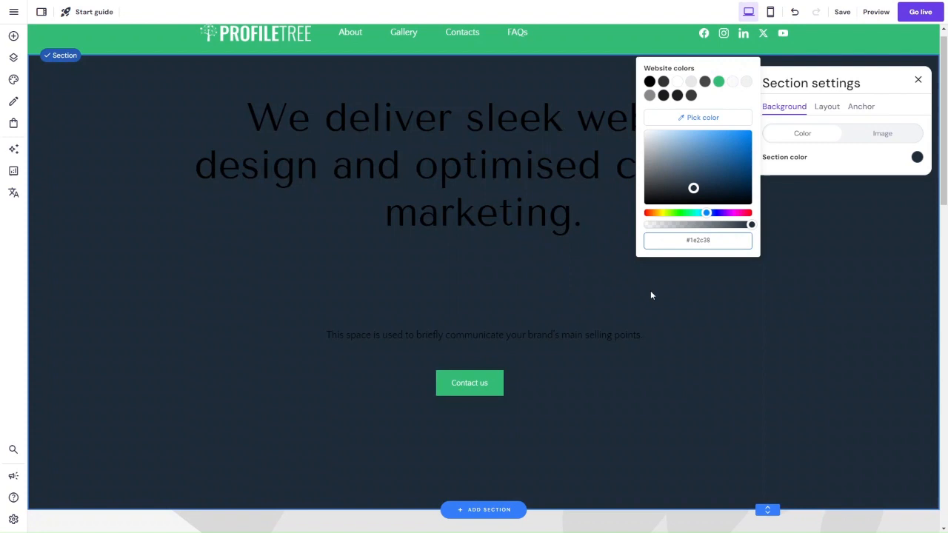
click(654, 294)
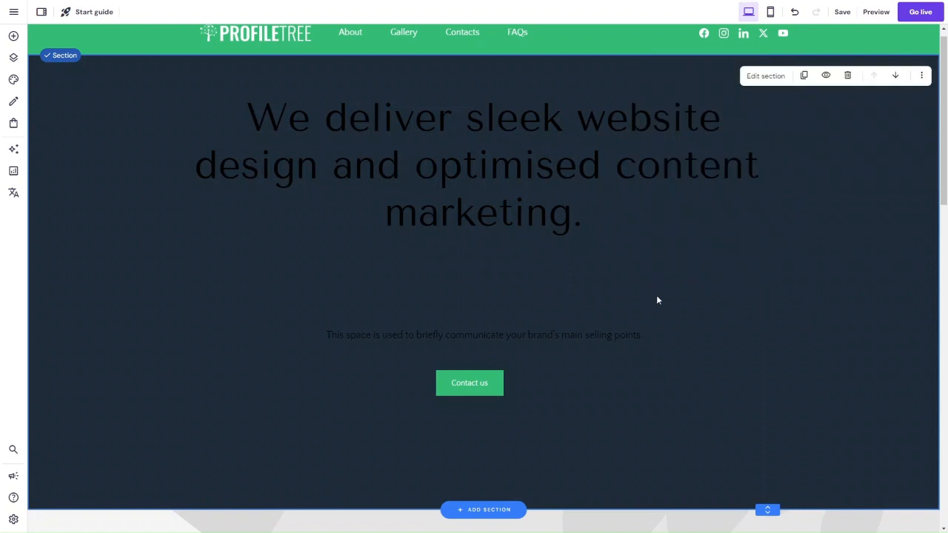
Step: Change the hero title's text colour to white
click(542, 203)
click(201, 71)
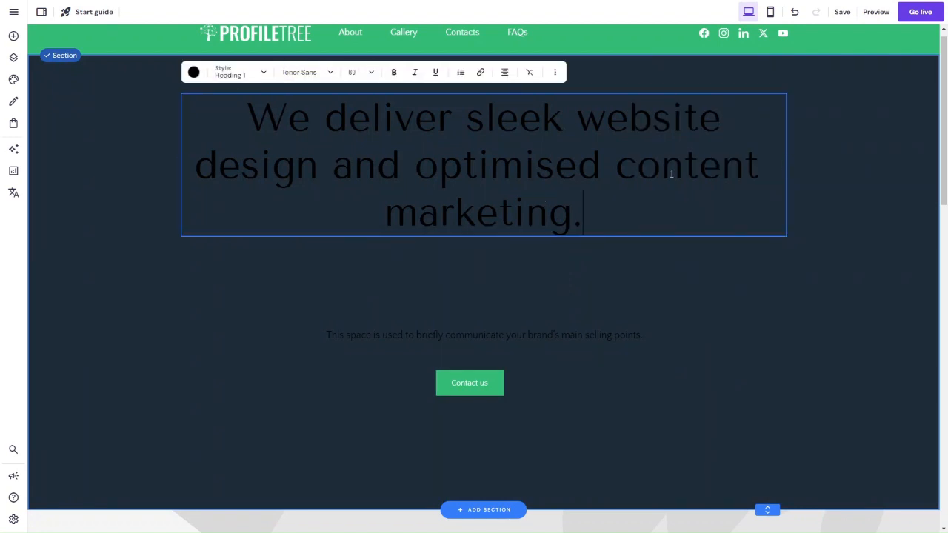
click(193, 72)
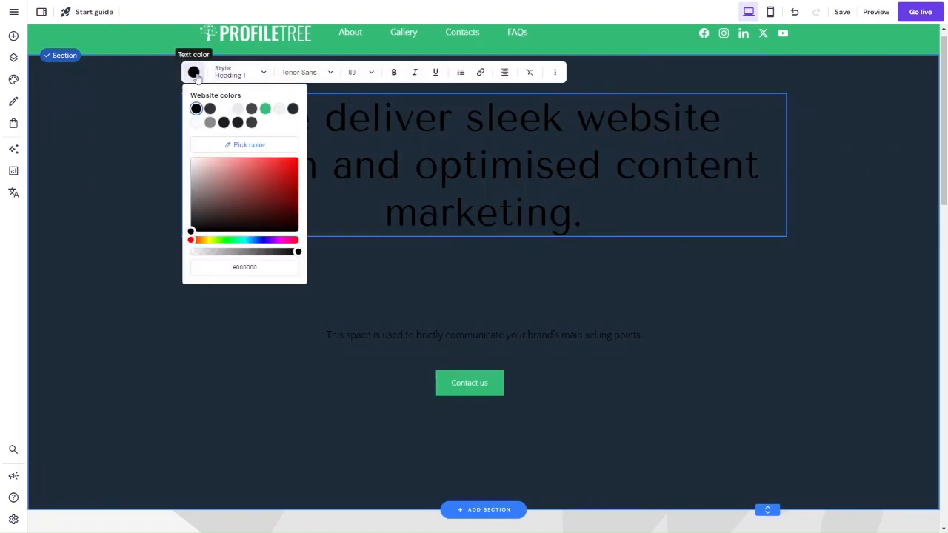
click(224, 109)
click(538, 249)
Step: Move the tagline up beneath the hero title and append the two pasted paragraphs starting "We help businesses compete online"
click(469, 332)
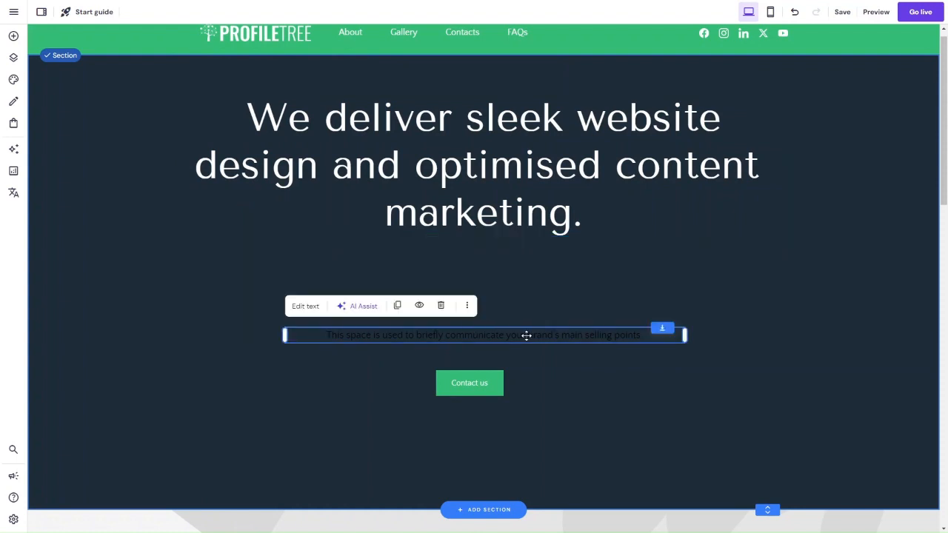
drag(531, 336, 522, 265)
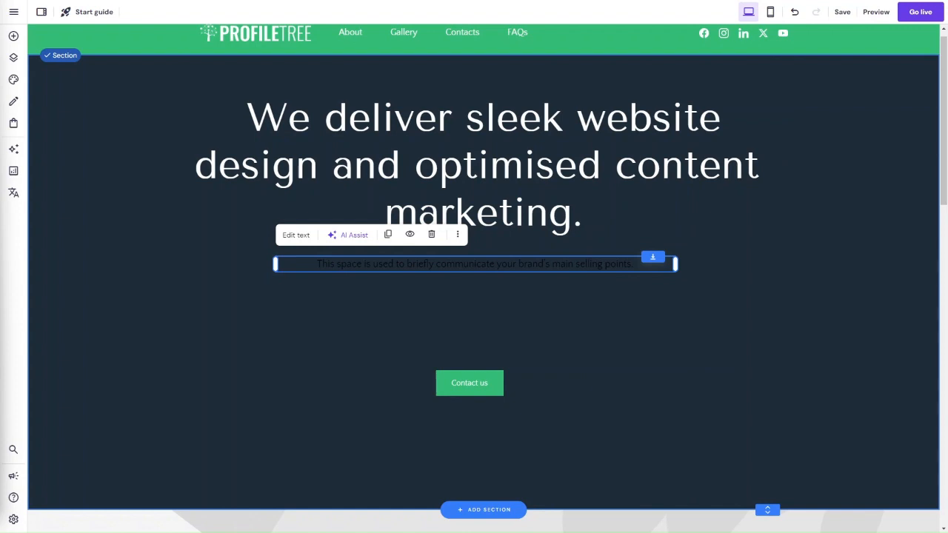
click(296, 237)
text(We help businesses compete online with sleek website design, high-performance web development and content marketing services.  We are an award-winning content marketing agency focused on generating digital leads and sales for our clients. We achieve this through creating incredible website designs and engaging digital content - written, voice or video.)
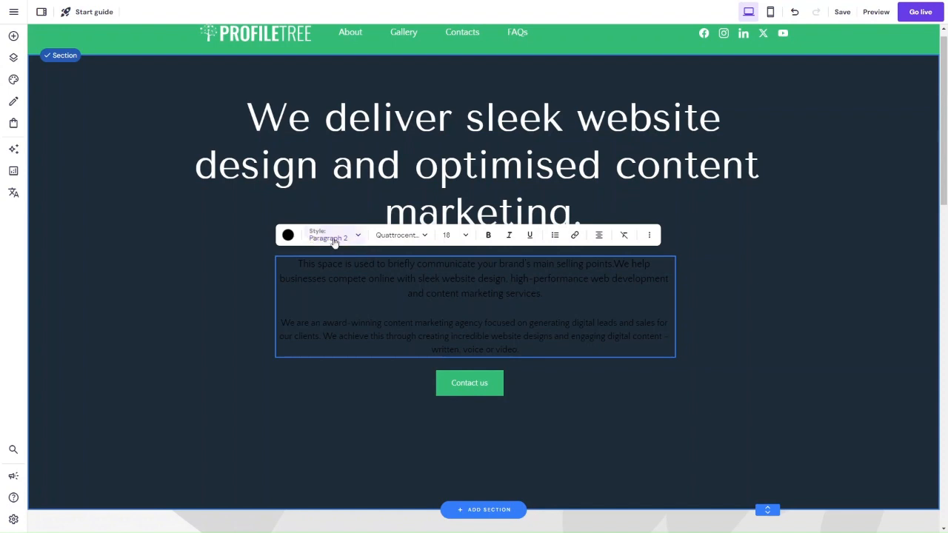
Step: Change the colour of all text in the tagline box to white (#ffffff)
click(288, 235)
click(317, 273)
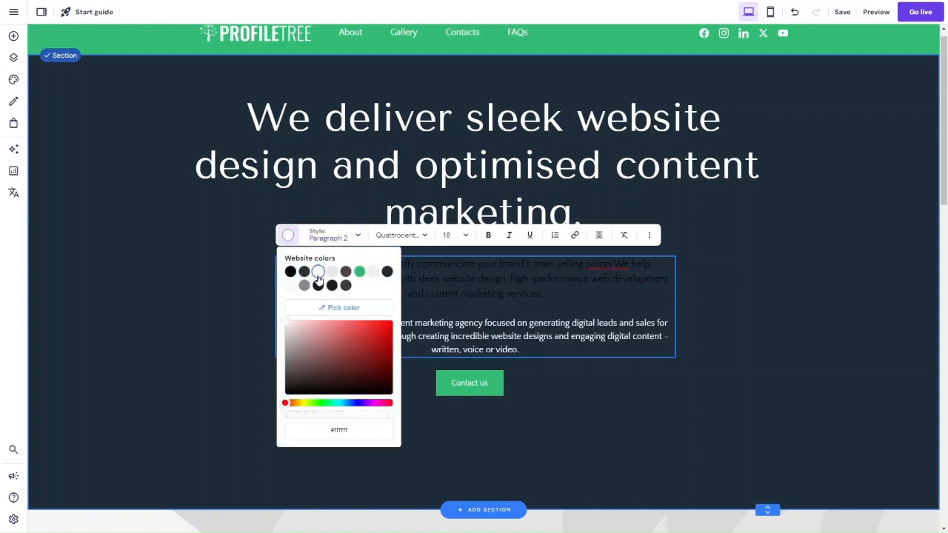
click(476, 303)
key(ctrl+a)
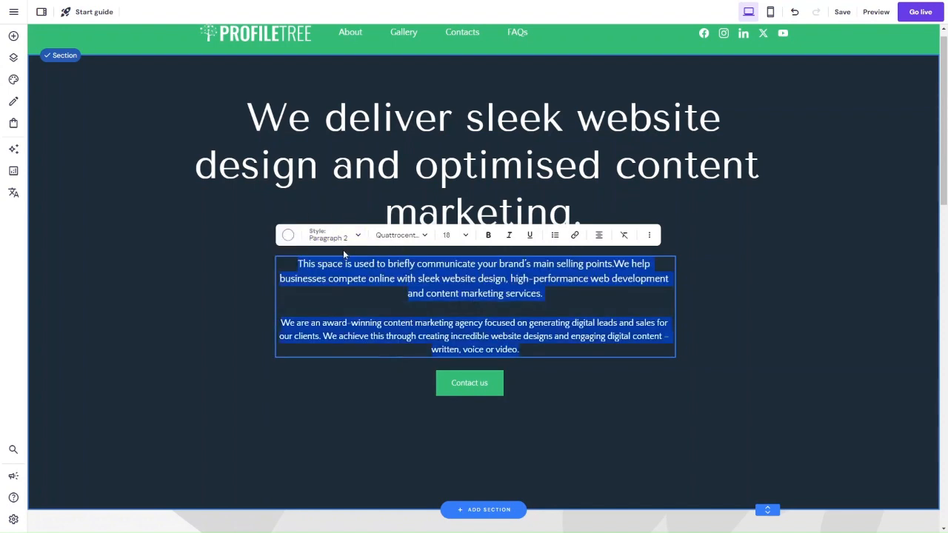
click(288, 236)
key(Escape)
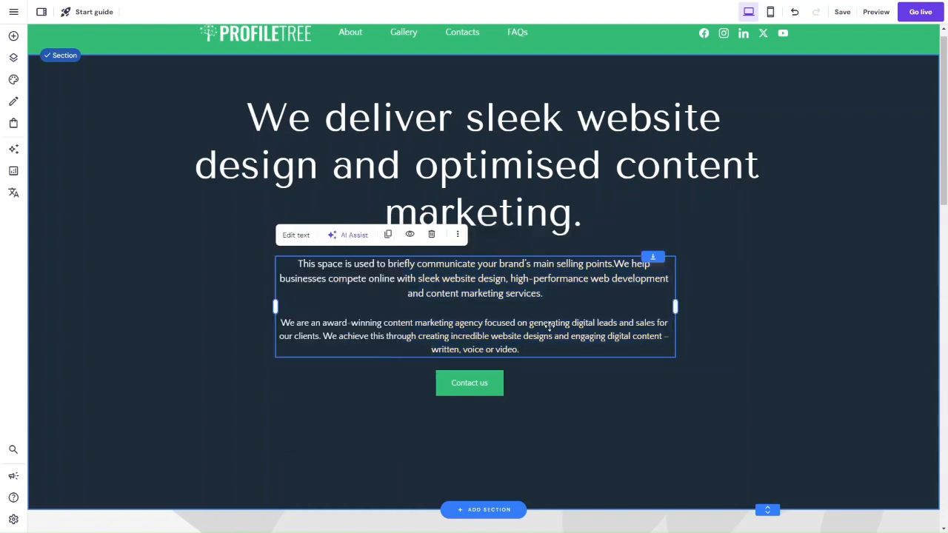
click(499, 291)
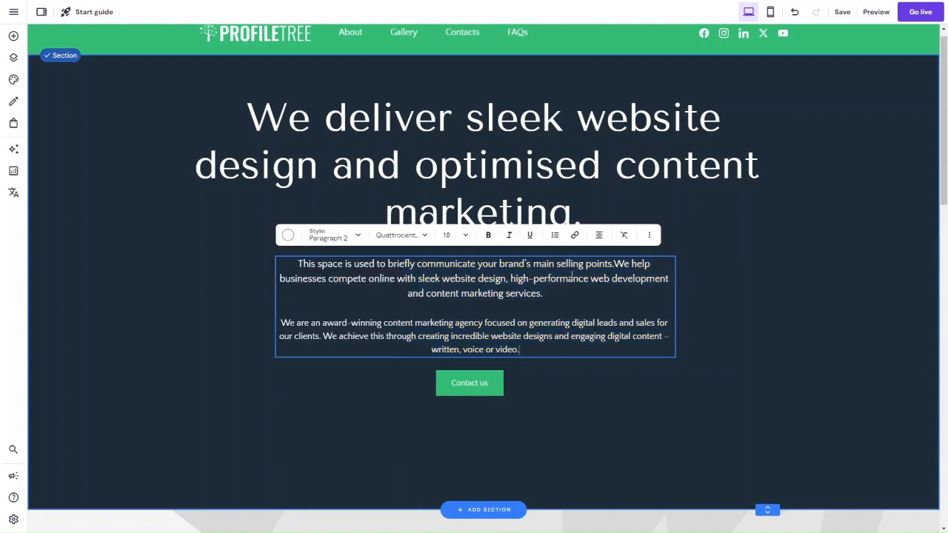
drag(614, 265, 256, 255)
key(Escape)
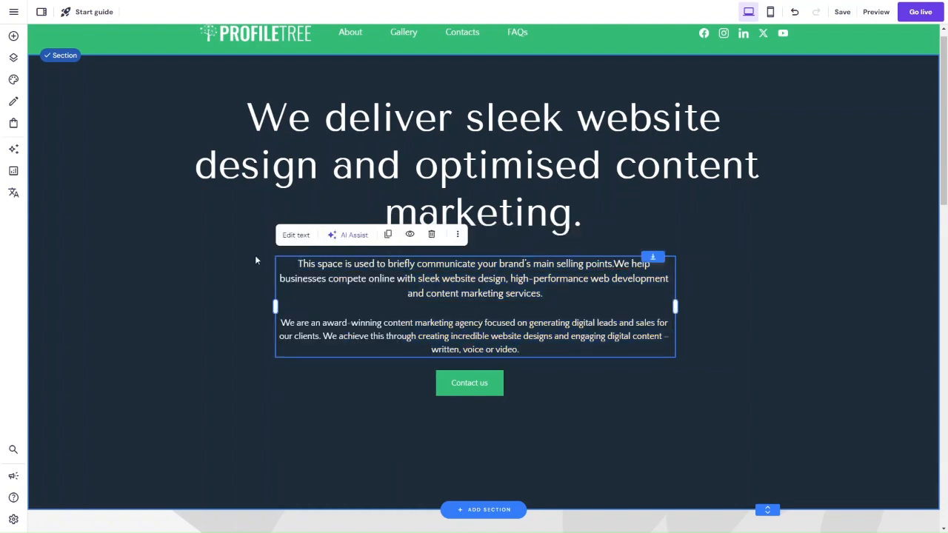
key(Delete)
key(ctrl+z)
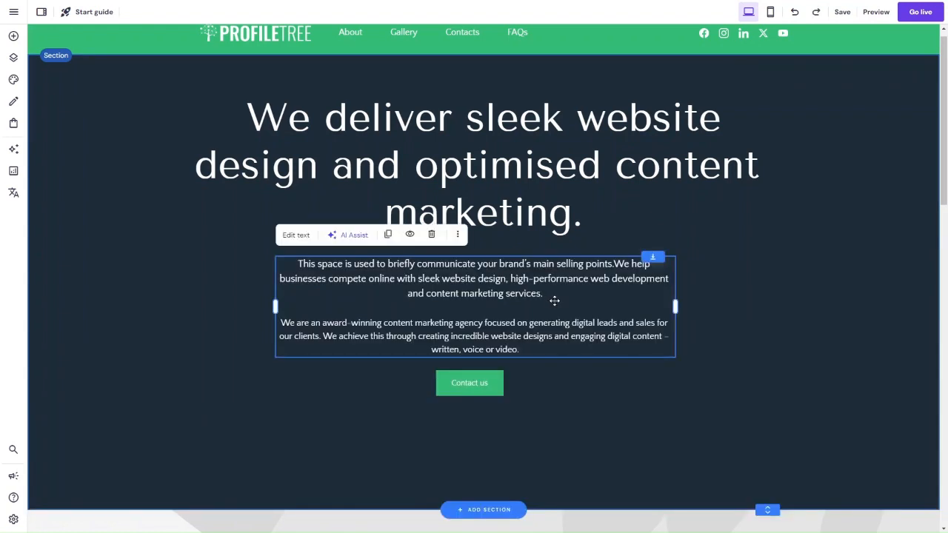
click(612, 263)
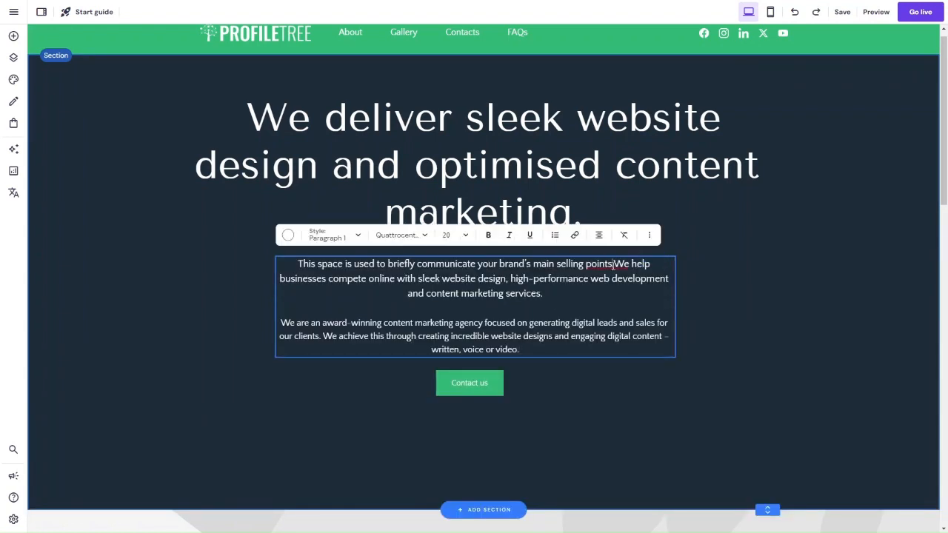
drag(614, 265, 354, 264)
key(Escape)
key(Delete)
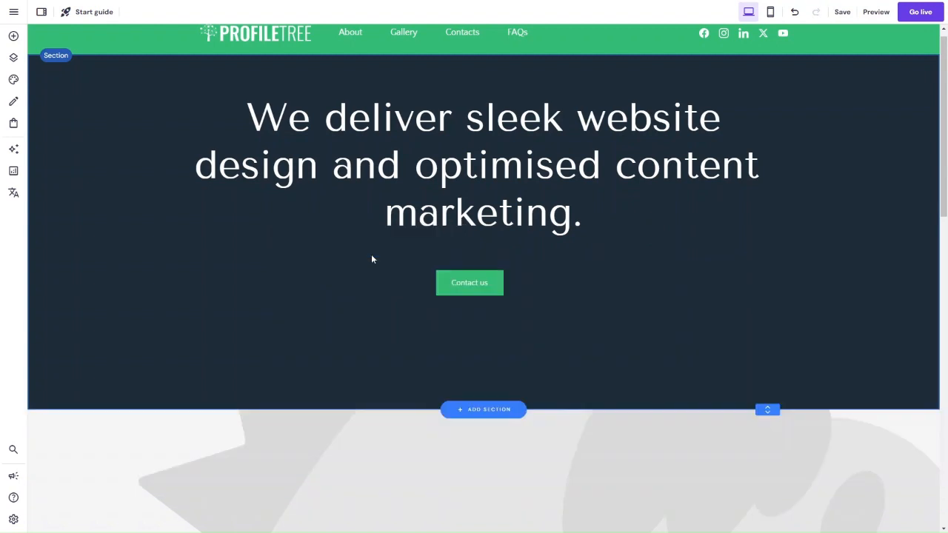
key(ctrl+z)
Step: Delete the placeholder sentence "This space is used to briefly communicate your brand's main selling points." from the tagline box
click(554, 278)
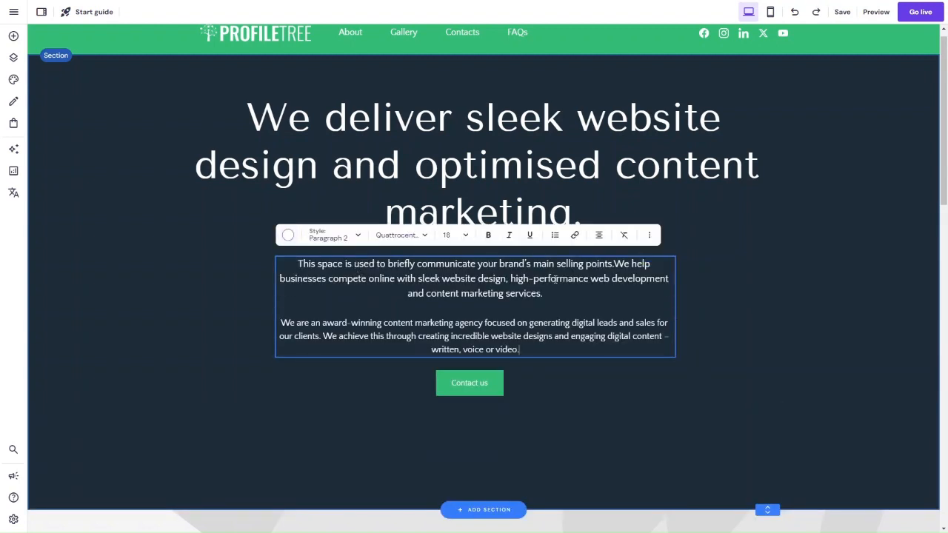
drag(614, 264, 299, 263)
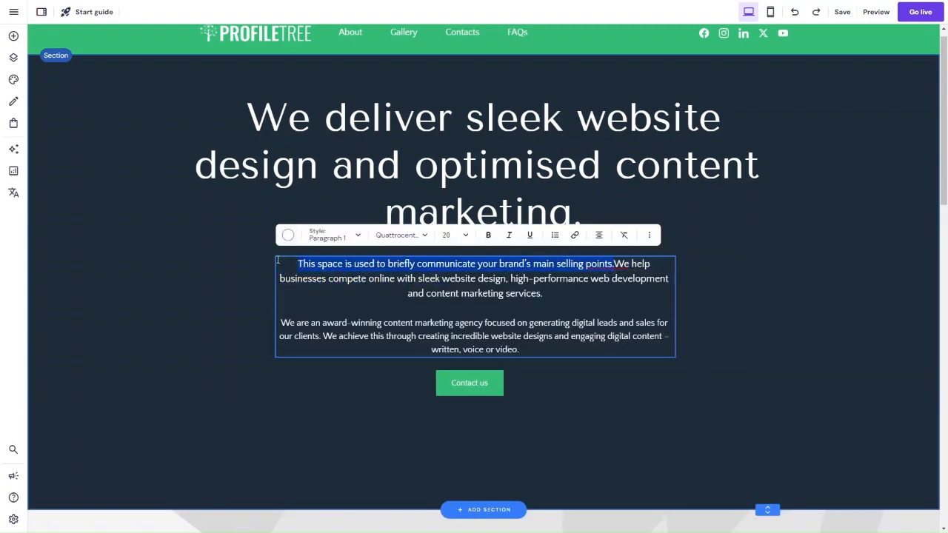
key(BackSpace)
key(Escape)
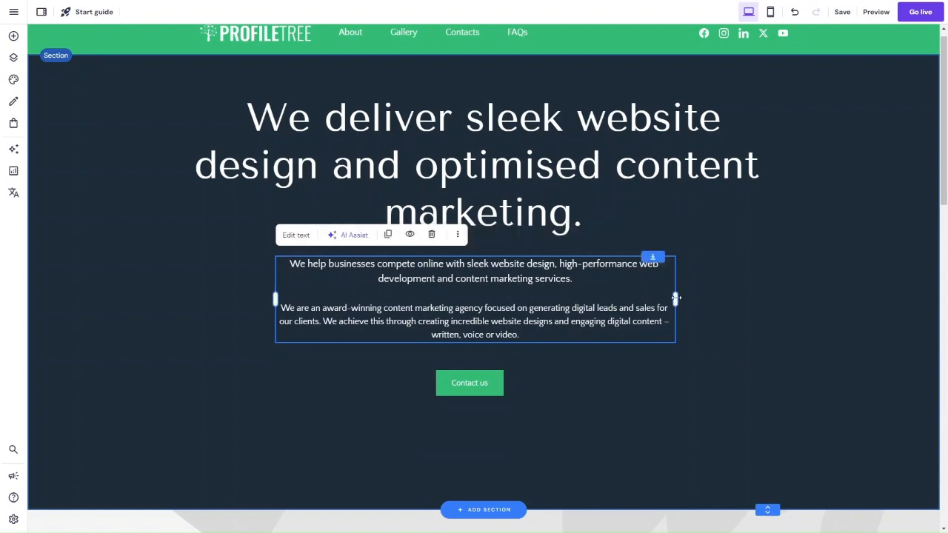
Step: Widen the tagline box and centre it under the hero title, with the Contact us button centred just below it
drag(676, 294, 744, 291)
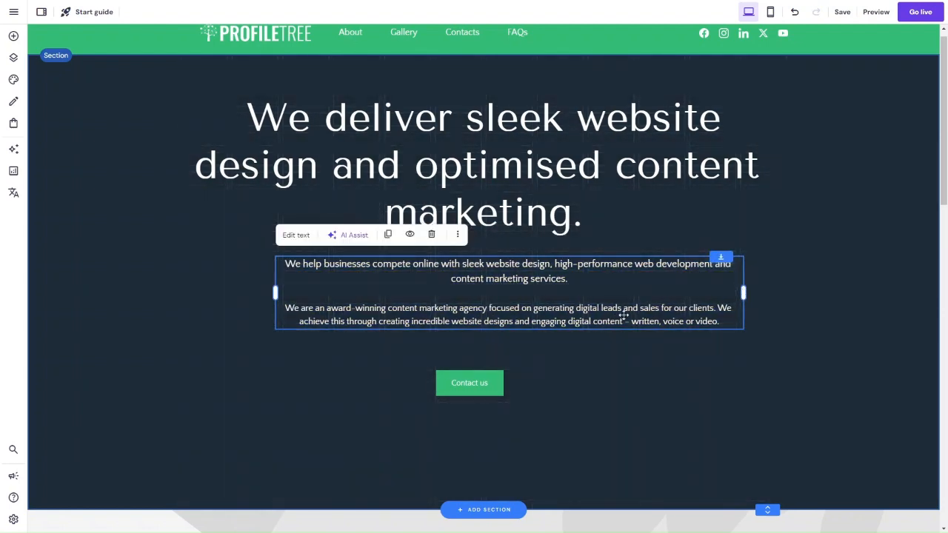
drag(606, 325, 562, 319)
drag(438, 388, 451, 353)
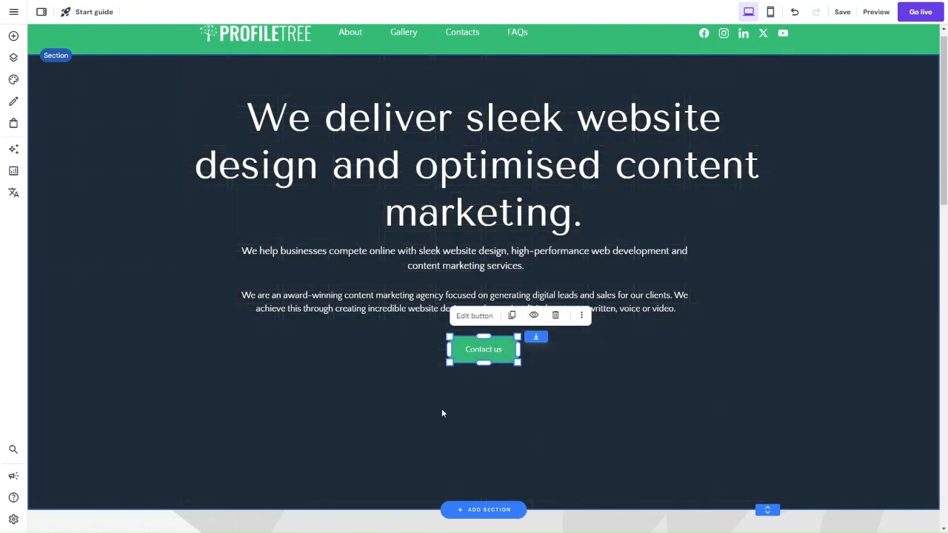
Step: Change the text of the hero section's Contact us button to READ MORE
click(442, 413)
scroll(457, 324, down, 1)
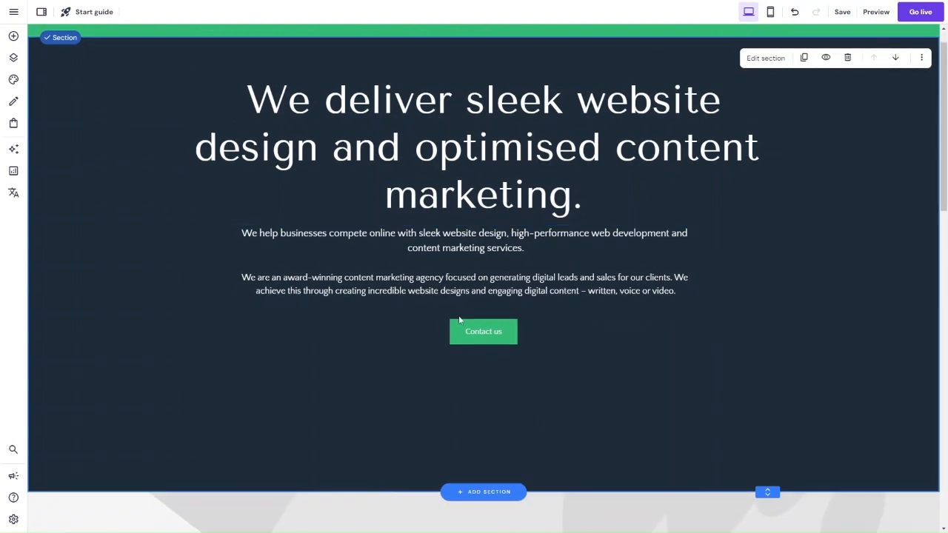
click(485, 333)
click(474, 298)
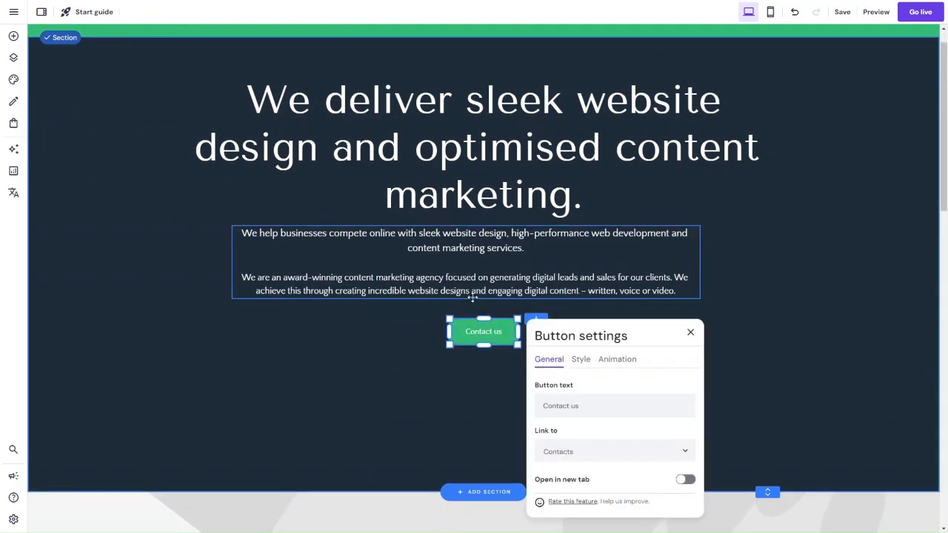
double_click(567, 406)
triple_click(567, 406)
text(READ)
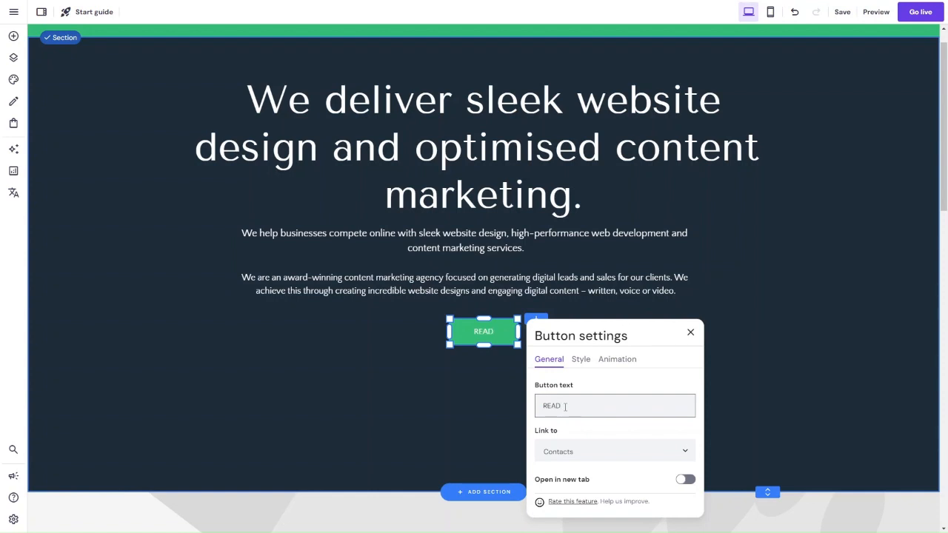
text( MORE)
click(485, 419)
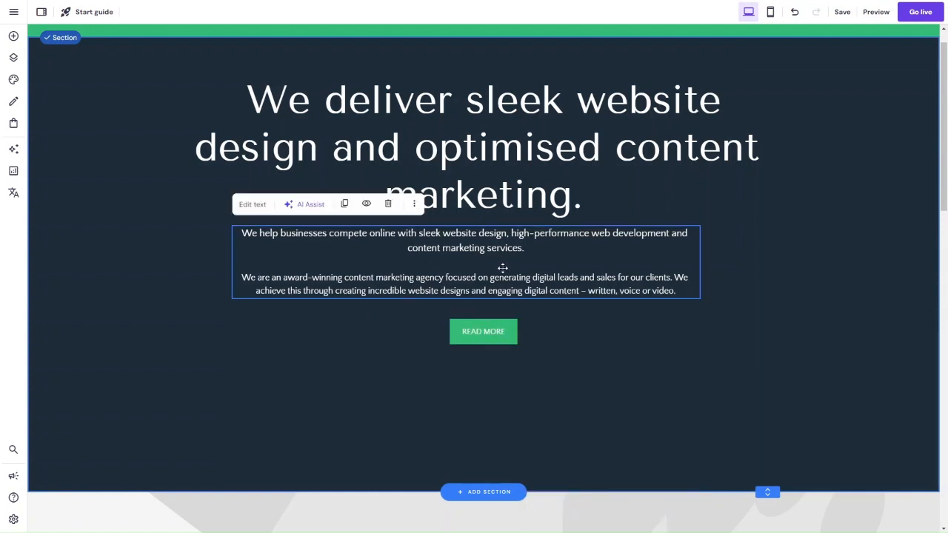
Step: Nudge the tagline box and the green button slightly down to add space beneath the hero title
mouse_move(504, 271)
mouse_down()
mouse_move(506, 280)
mouse_move(505, 273)
mouse_up()
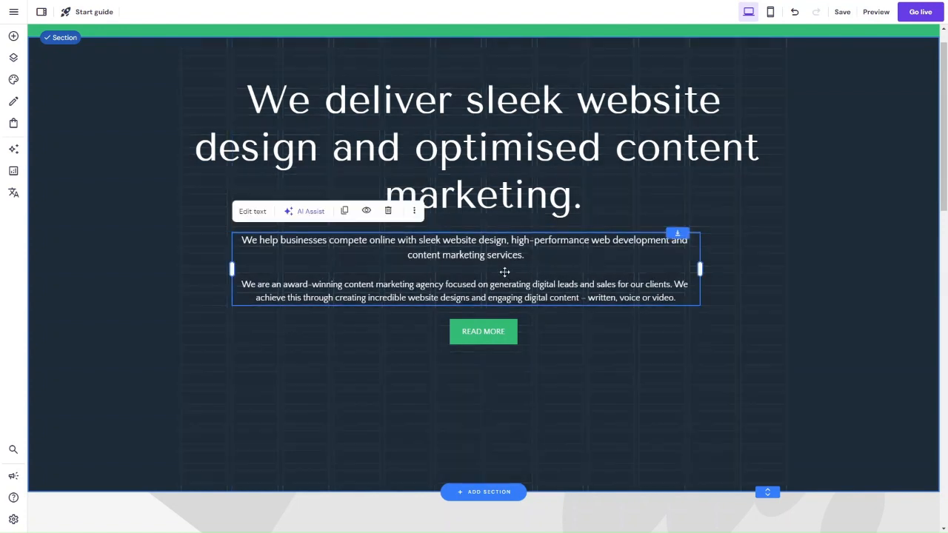
click(497, 331)
drag(497, 332, 493, 334)
Step: Change the hero button's text to VIEW OUR SERVICES
click(493, 335)
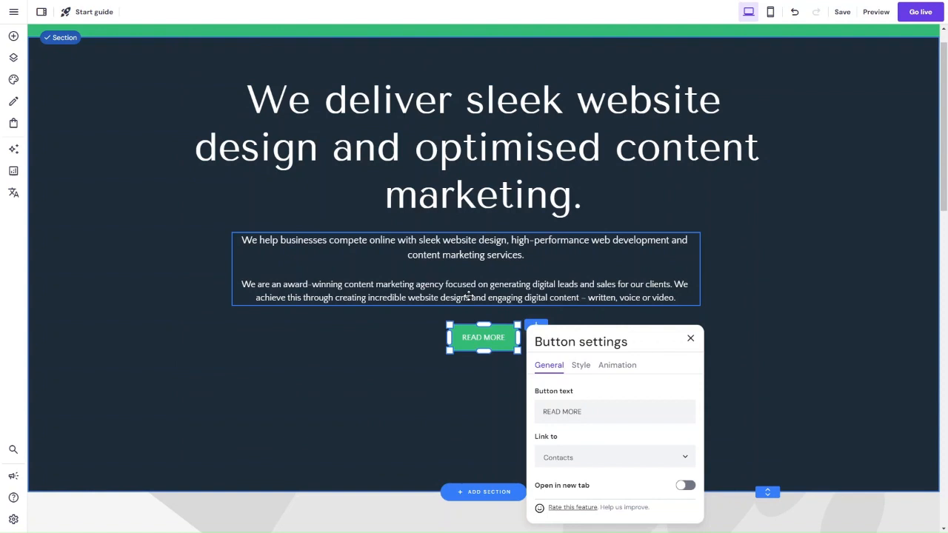
triple_click(574, 412)
text(vIE)
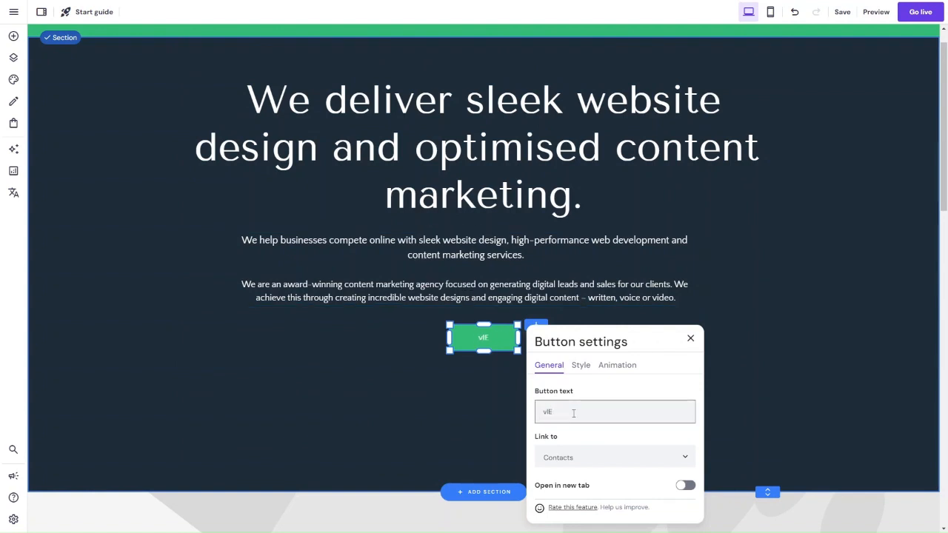
key(BackSpace)
key(BackSpace)
key(BackSpace)
text(VIEW OUR)
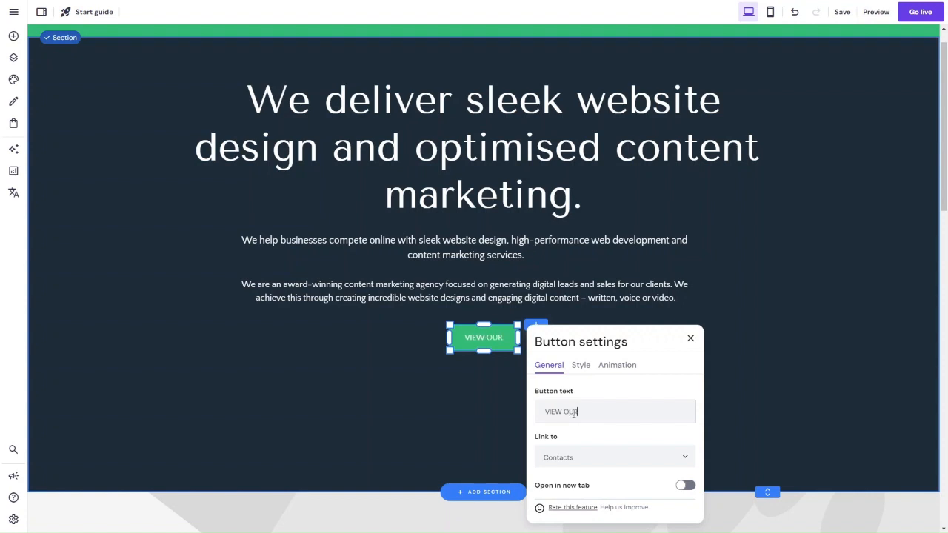
text( SERVICES)
click(779, 398)
Step: Widen the VIEW OUR SERVICES button around its text and centre it under the tagline
click(513, 346)
drag(519, 338, 492, 339)
click(474, 373)
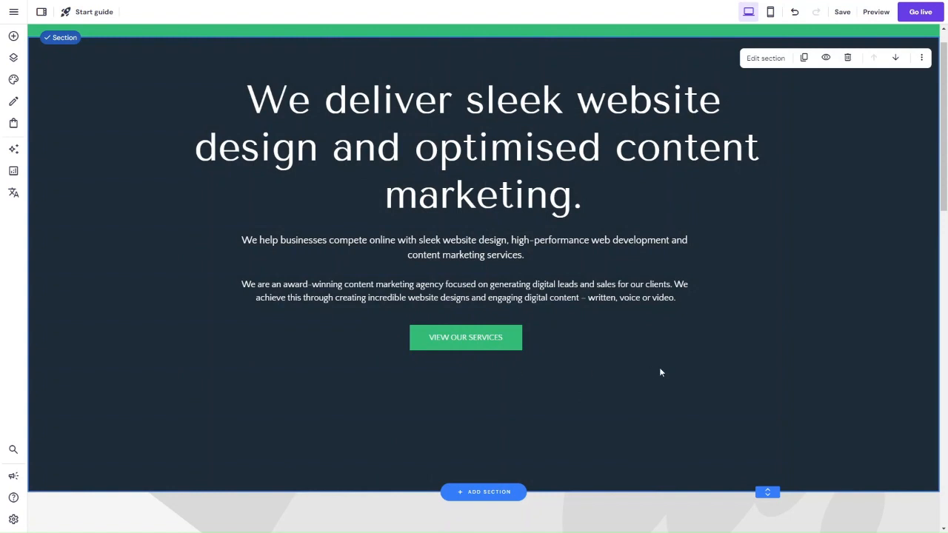
Step: Shorten the hero section by raising its lower edge closer to the VIEW OUR SERVICES button
scroll(659, 371, up, 1)
drag(760, 514, 754, 443)
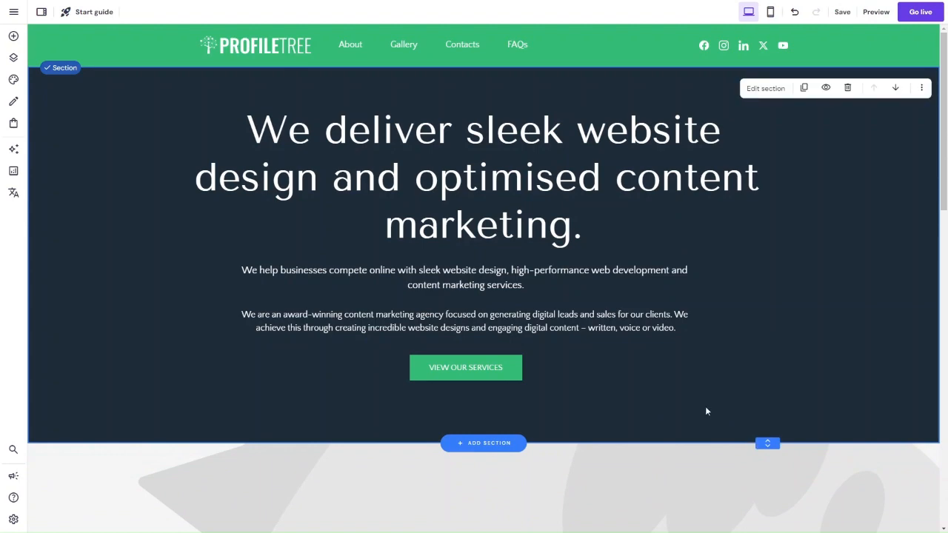
Step: Review the shortened hero section together with the header and the image section below it
scroll(706, 411, down, 1)
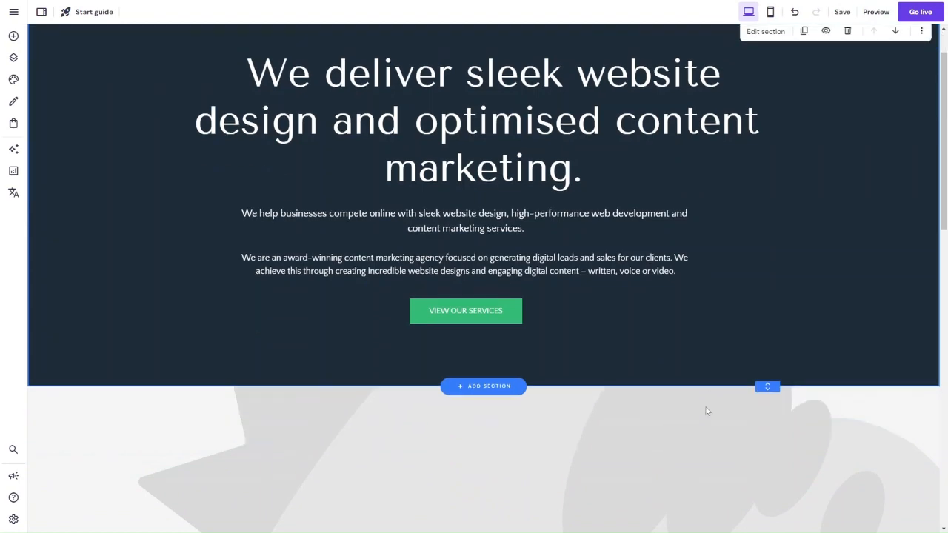
scroll(706, 411, up, 1)
scroll(557, 273, down, 4)
scroll(556, 273, up, 2)
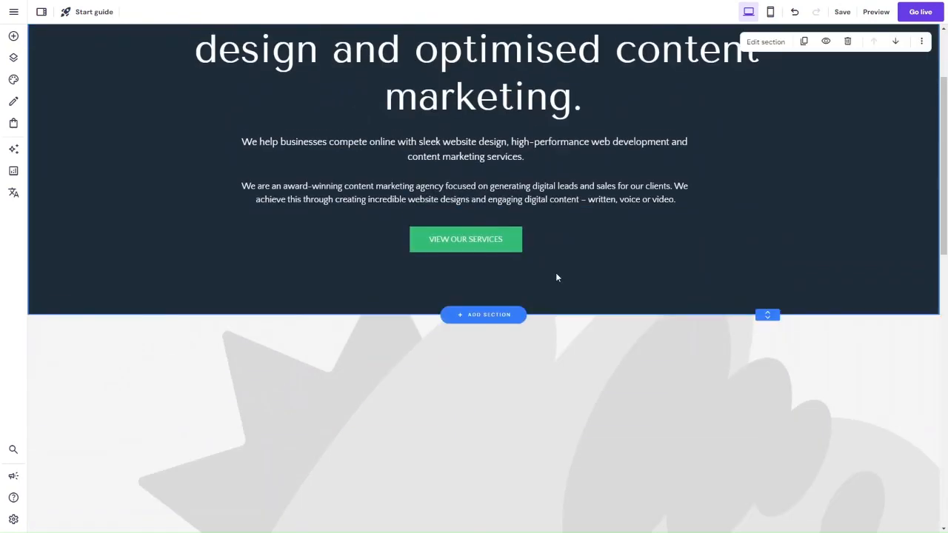
scroll(584, 171, up, 2)
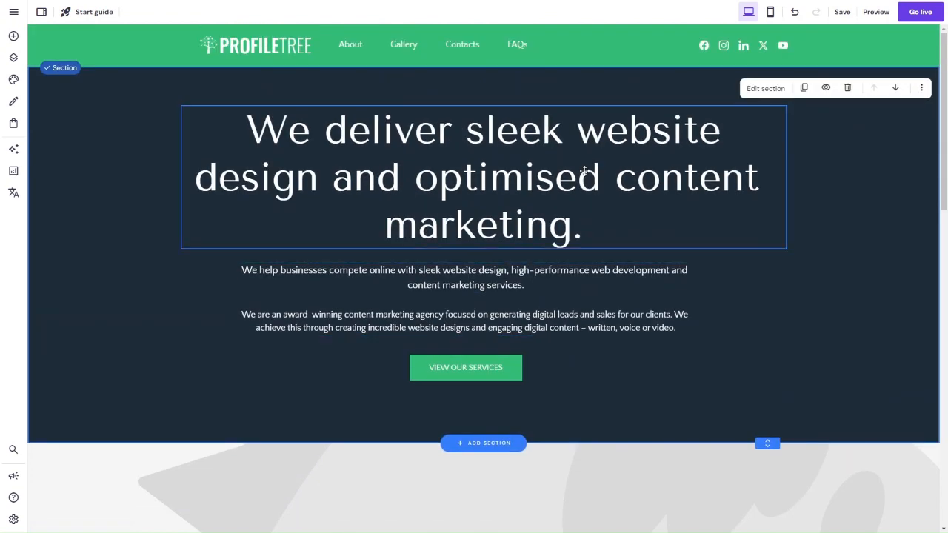
scroll(585, 171, down, 1)
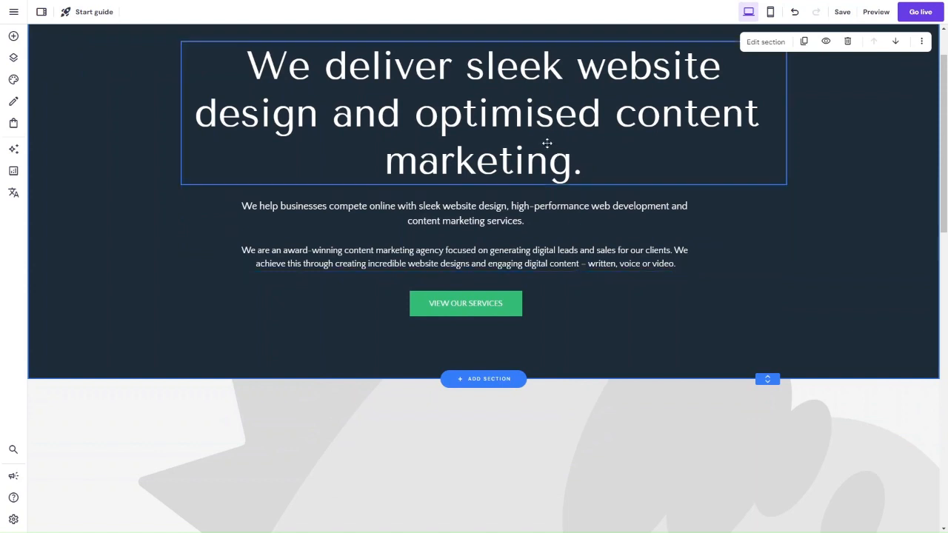
scroll(546, 143, up, 1)
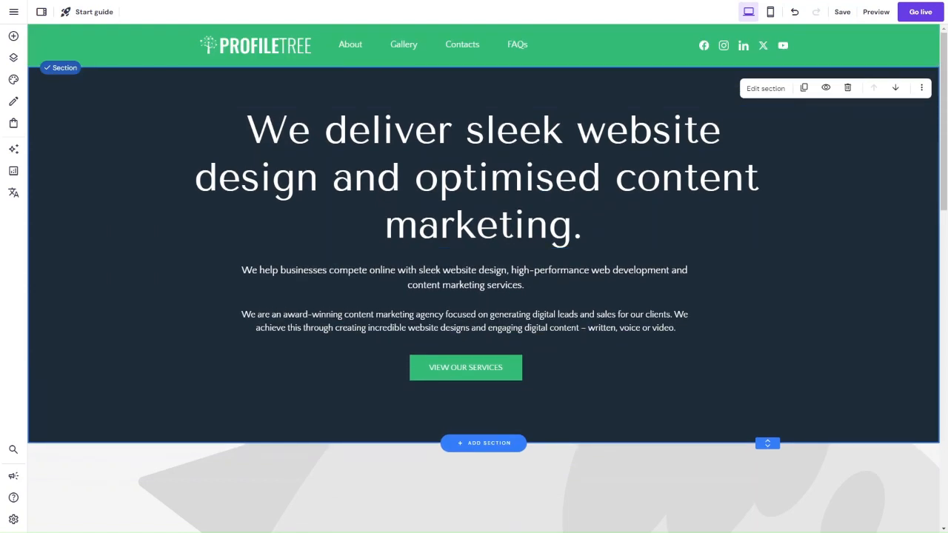
Step: Replace the background image of the section below the hero with the free laptop analytics photo, found by searching for MARKETING
scroll(188, 340, down, 3)
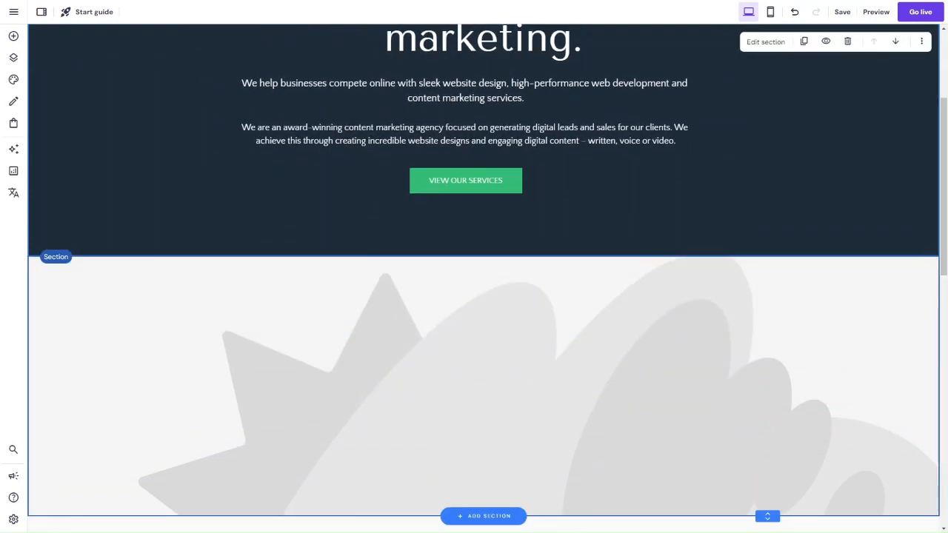
scroll(382, 379, down, 3)
scroll(382, 379, up, 2)
click(384, 380)
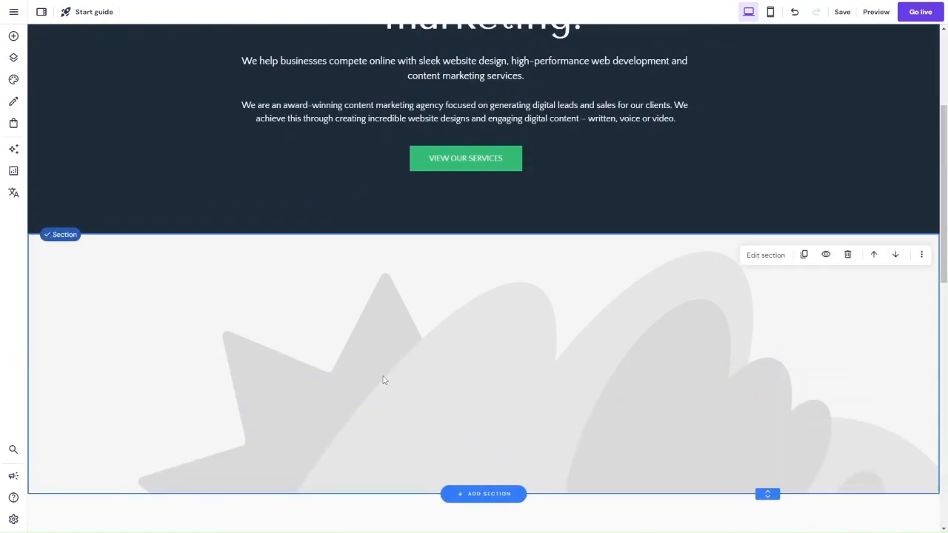
click(767, 254)
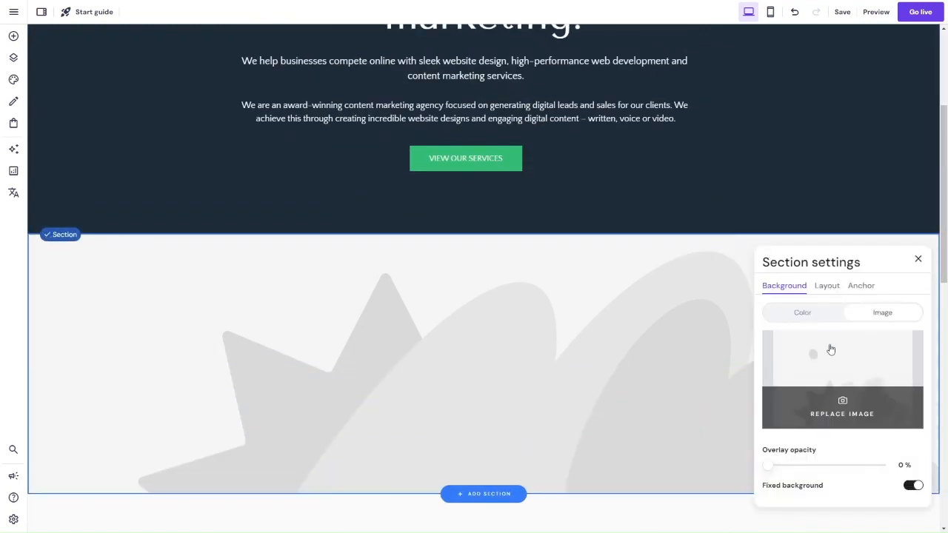
click(831, 366)
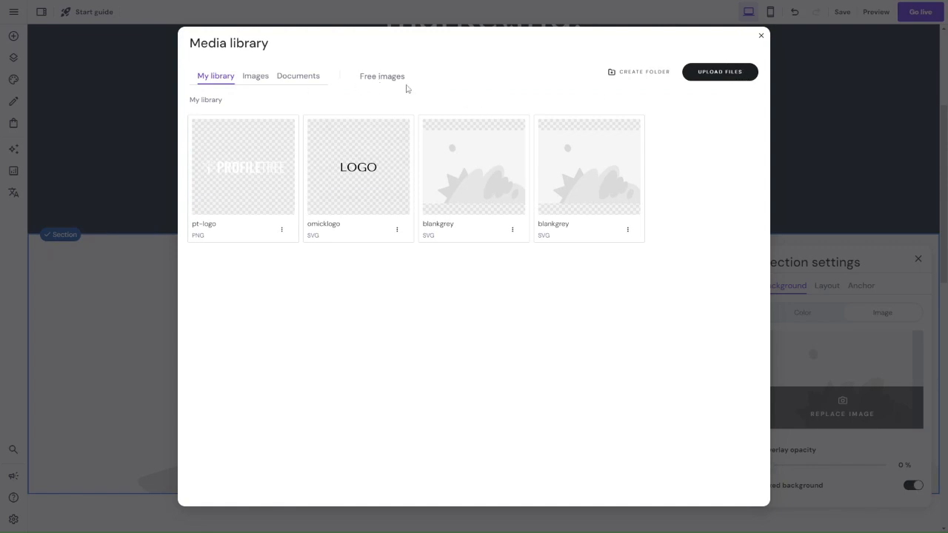
click(395, 78)
click(366, 119)
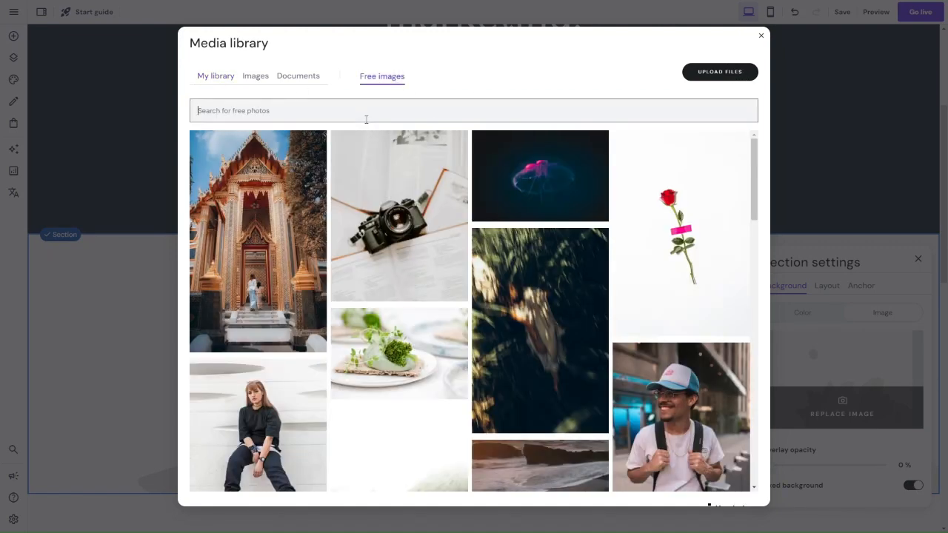
text(MARKETING)
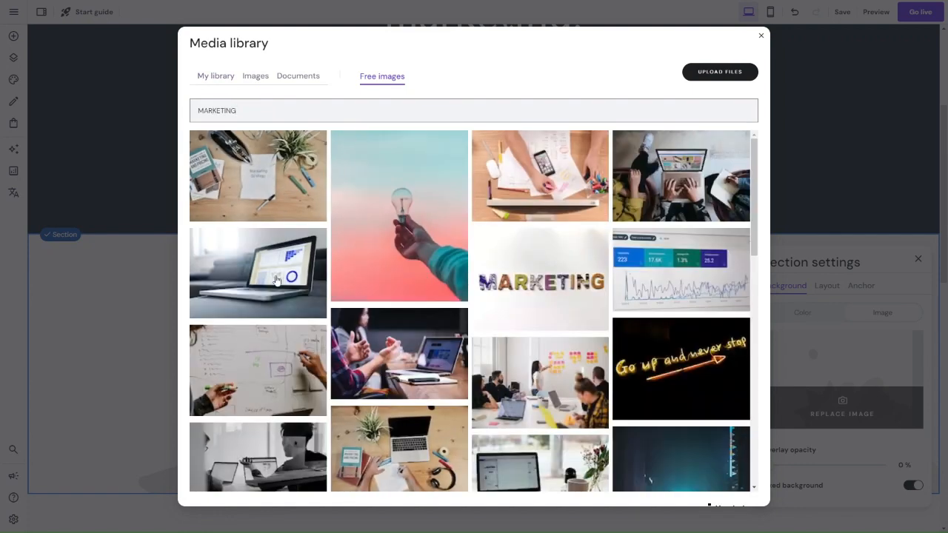
click(276, 281)
click(719, 489)
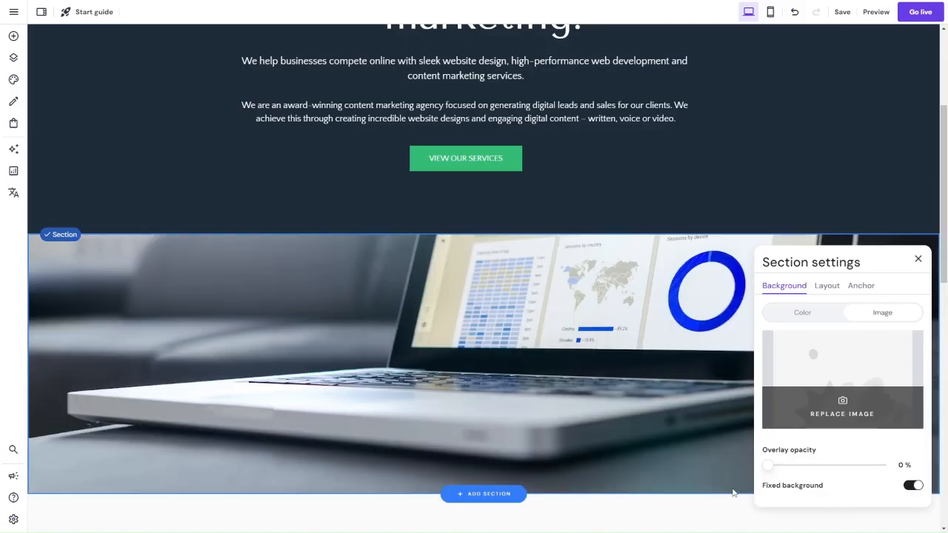
Step: Close the section settings and reduce the height of the laptop image section by raising its lower edge
scroll(602, 373, down, 3)
scroll(602, 373, up, 3)
scroll(600, 374, down, 5)
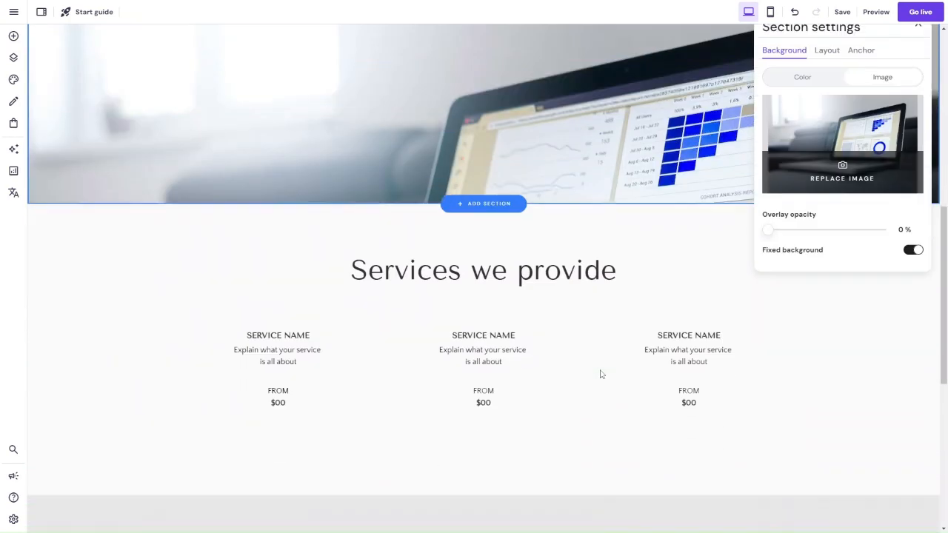
scroll(637, 338, up, 2)
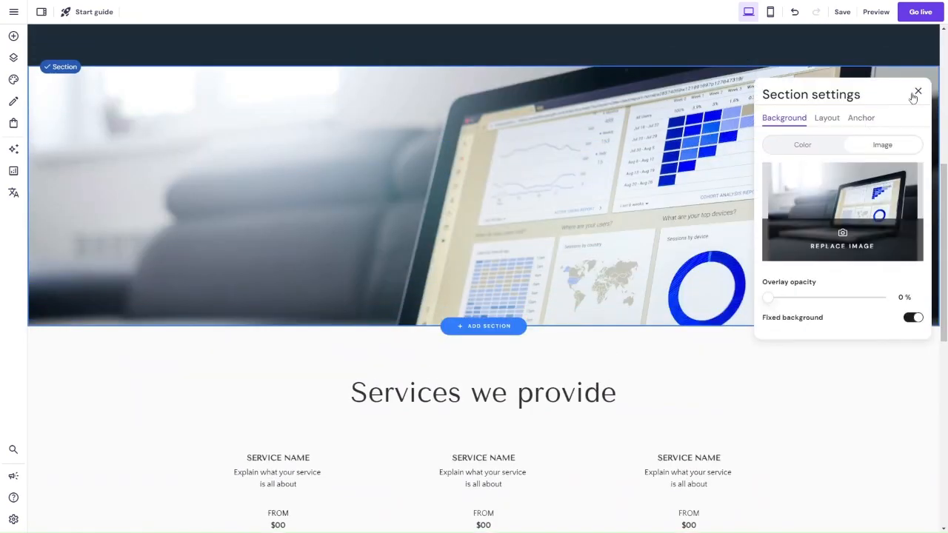
click(917, 92)
drag(768, 323, 773, 238)
scroll(773, 237, up, 5)
scroll(774, 237, down, 6)
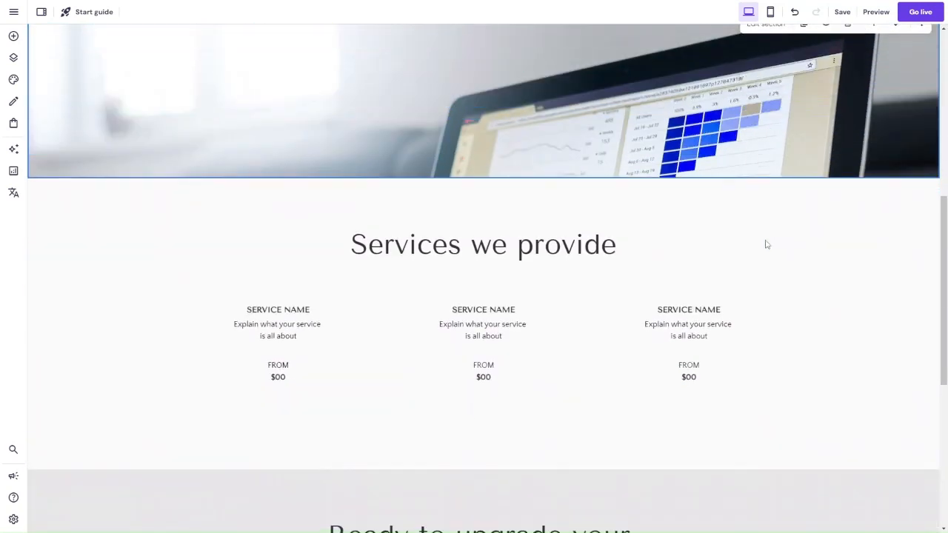
Step: Replace the first SERVICE NAME under Services we provide with the pasted text "Web Design & Development"
scroll(509, 163, down, 3)
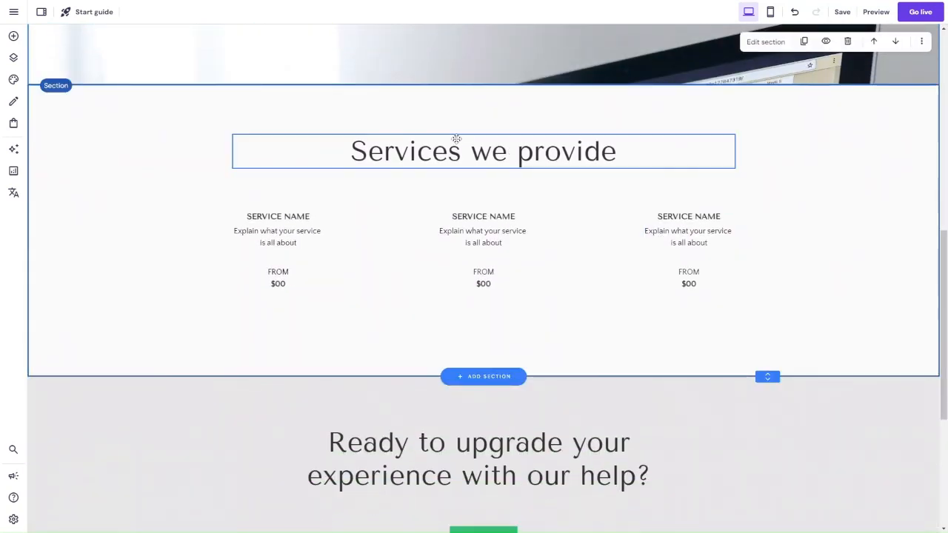
click(412, 149)
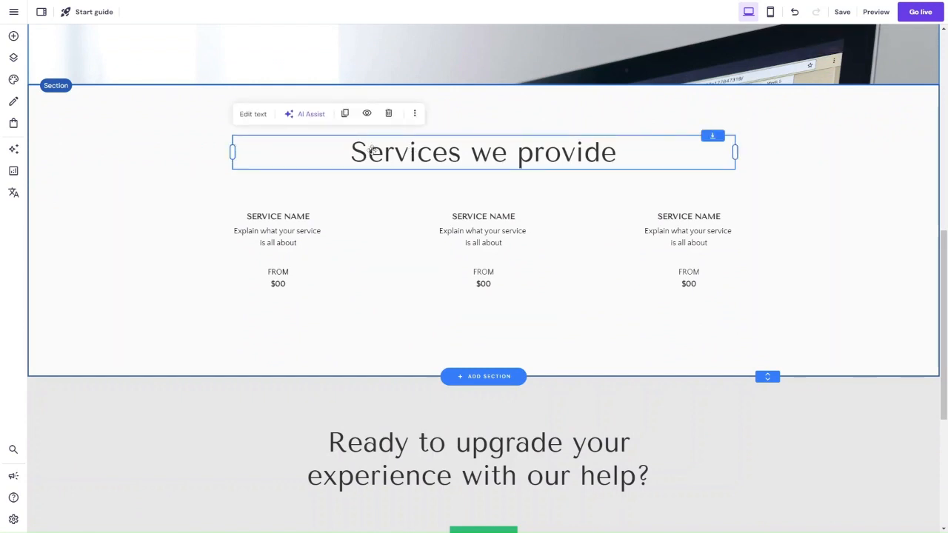
scroll(278, 300, up, 1)
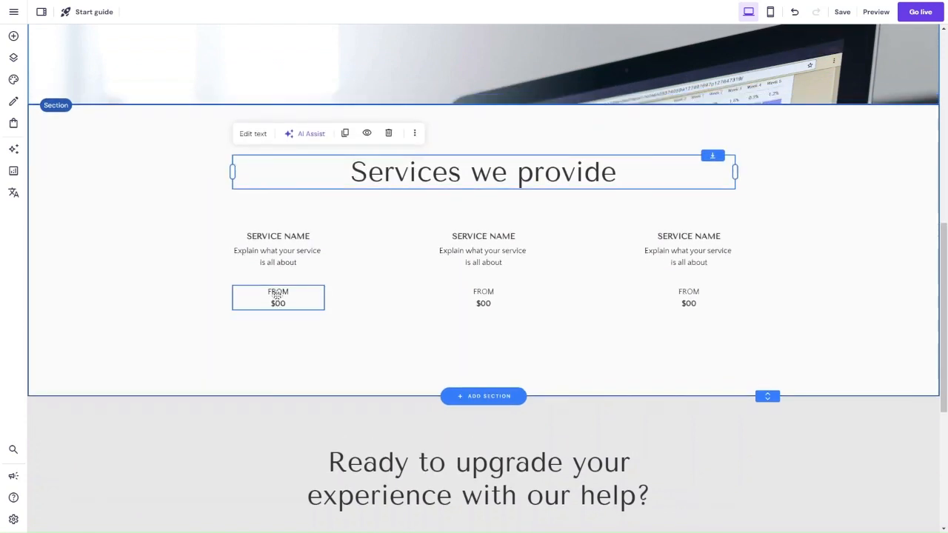
click(278, 252)
click(252, 209)
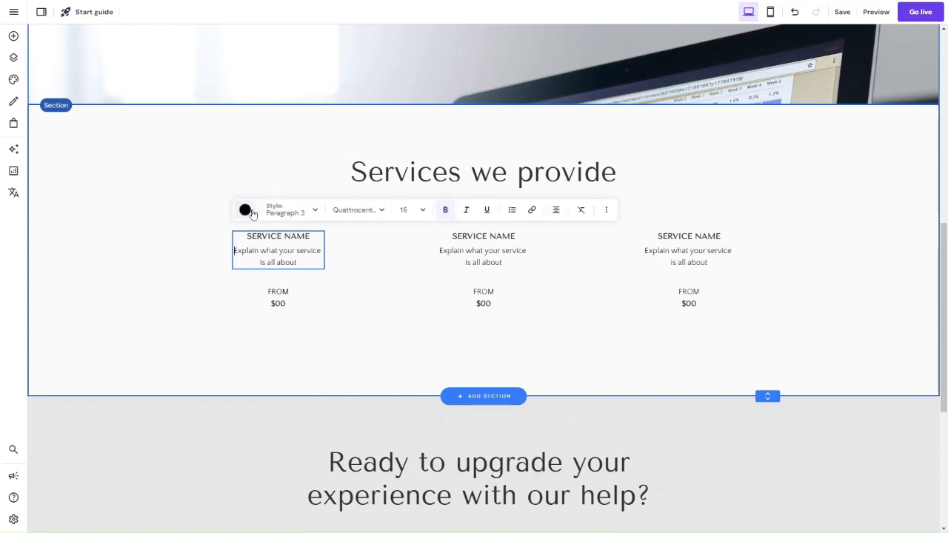
triple_click(278, 236)
double_click(277, 236)
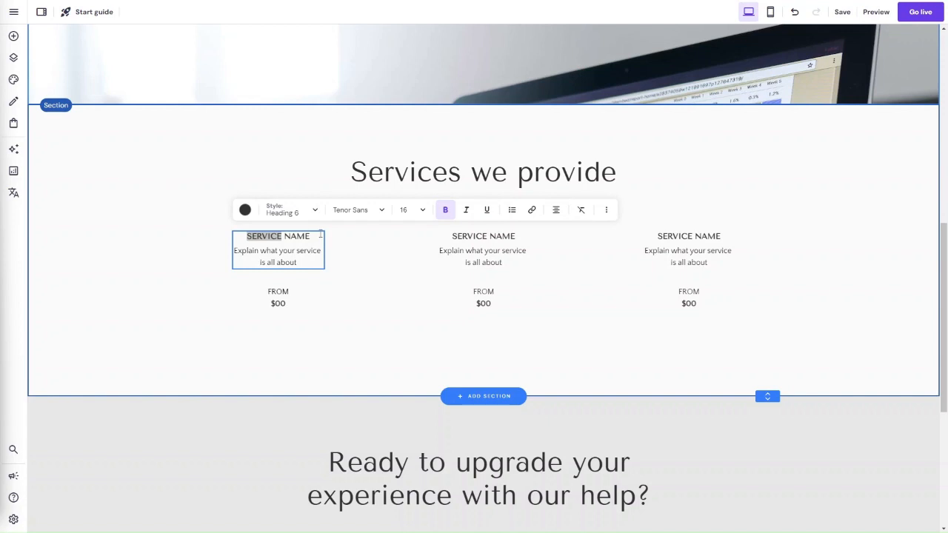
click(280, 241)
double_click(298, 237)
click(298, 236)
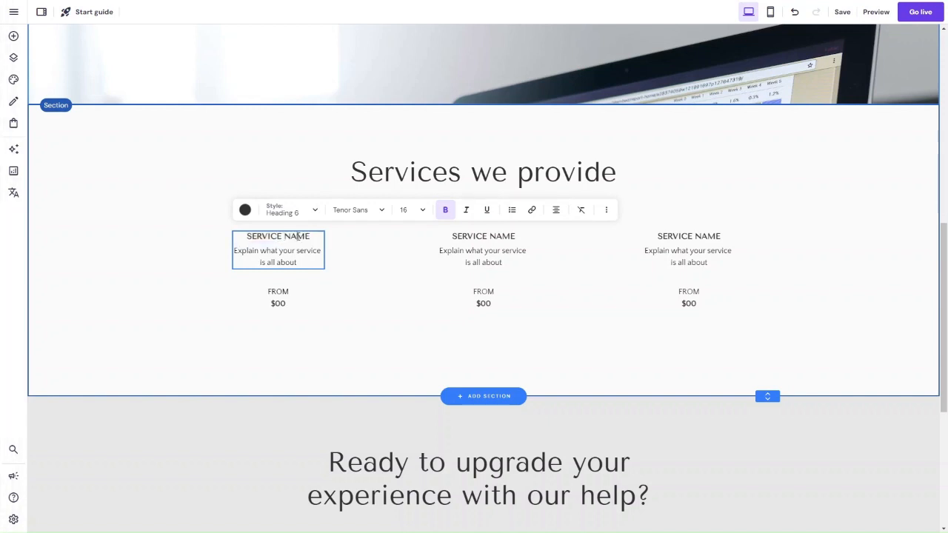
drag(247, 236, 314, 236)
text(Web Design & Development)
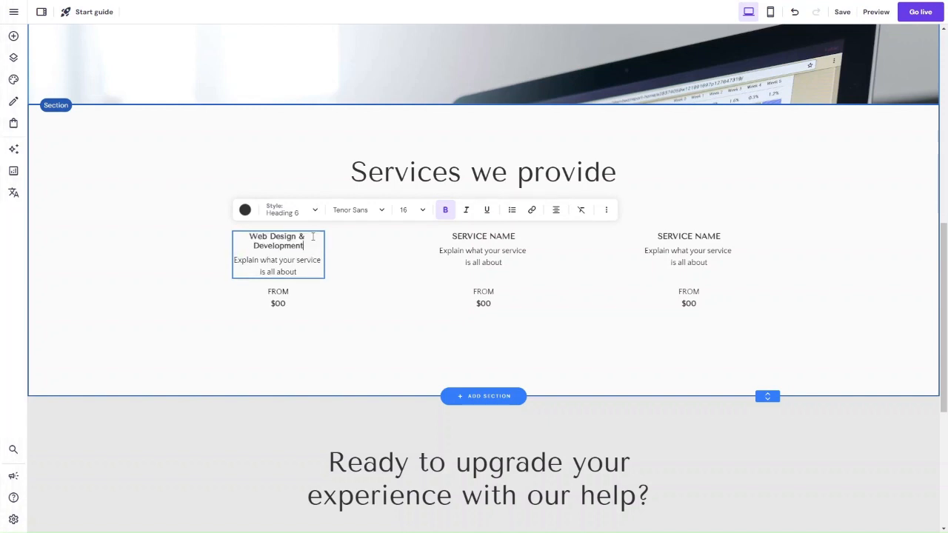
Step: Apply the Heading 5 style to the Web Design & Development service name
triple_click(310, 245)
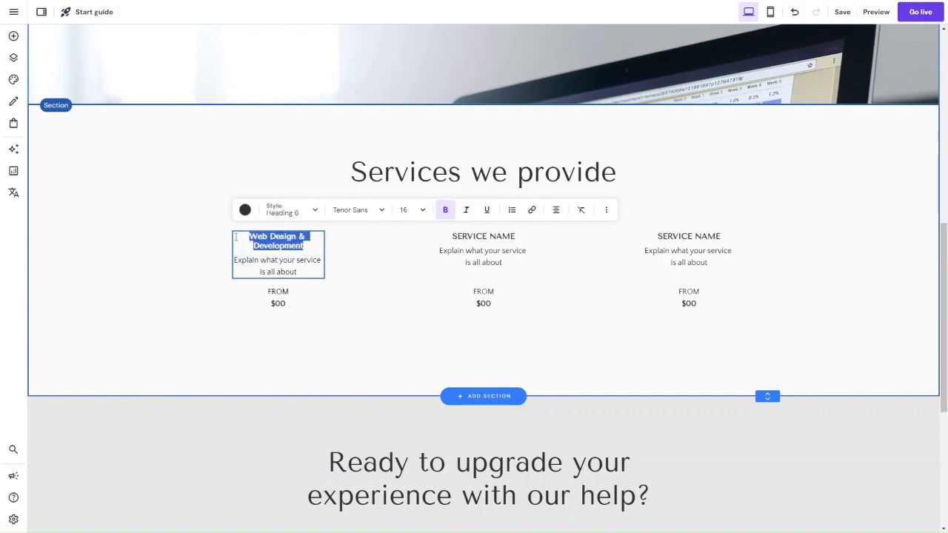
click(288, 211)
click(286, 312)
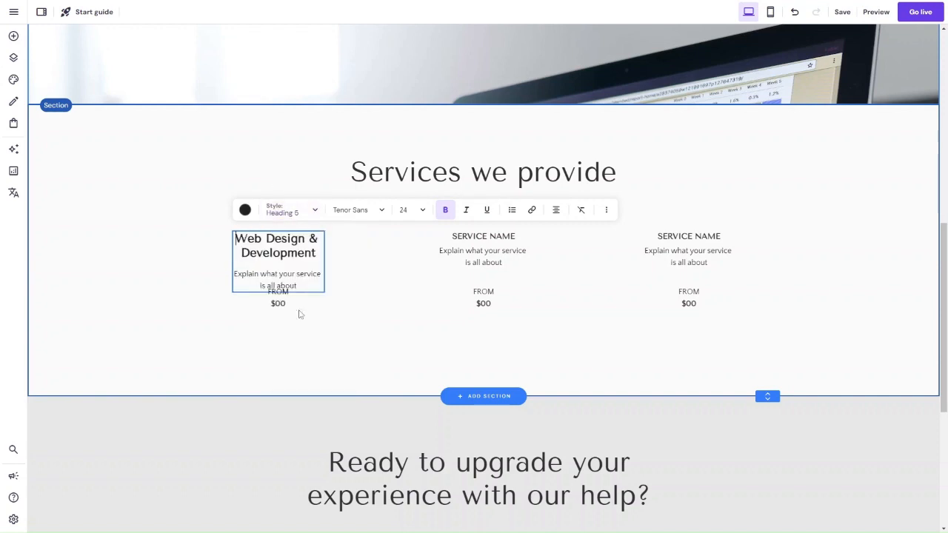
Step: Delete the "FROM $00" price text under each of the three services in the Services we provide section
click(297, 300)
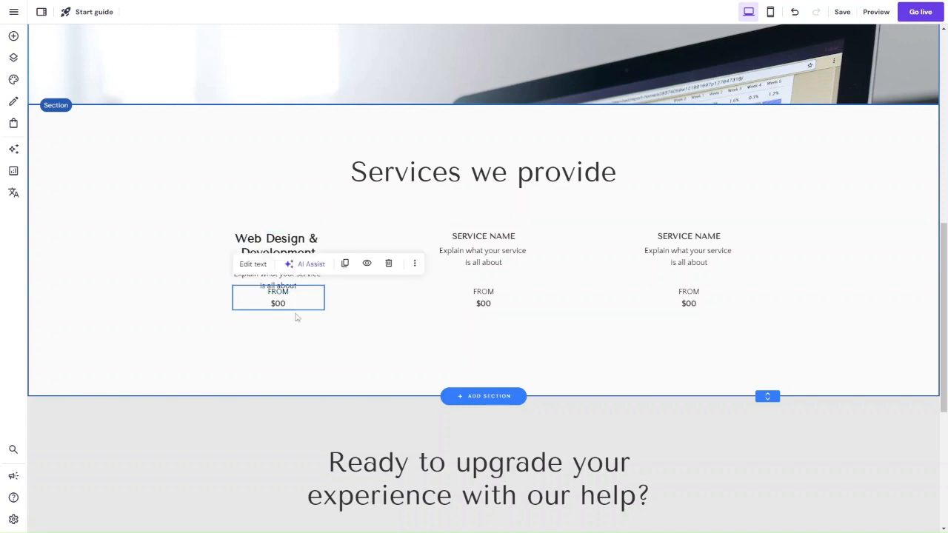
mouse_move(296, 310)
mouse_down()
mouse_move(301, 345)
mouse_move(296, 325)
mouse_up()
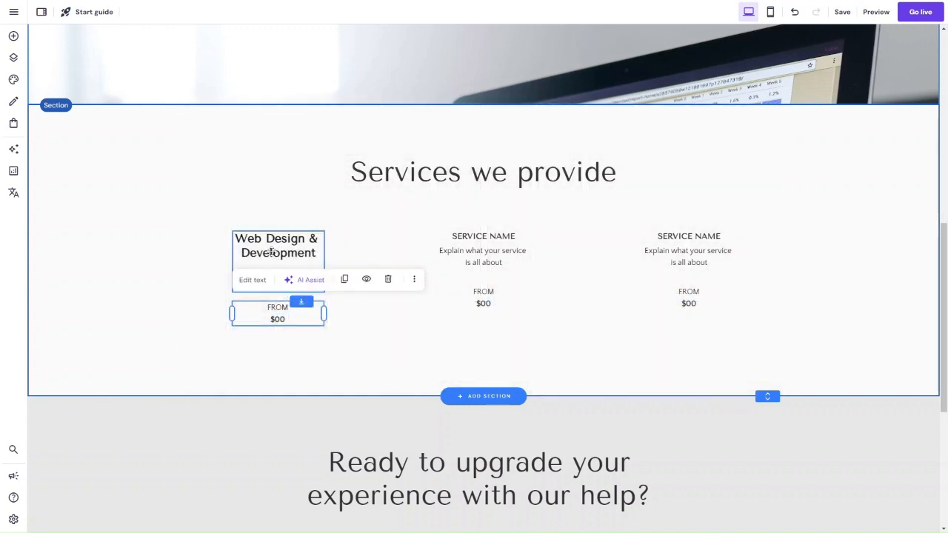
click(272, 272)
click(274, 319)
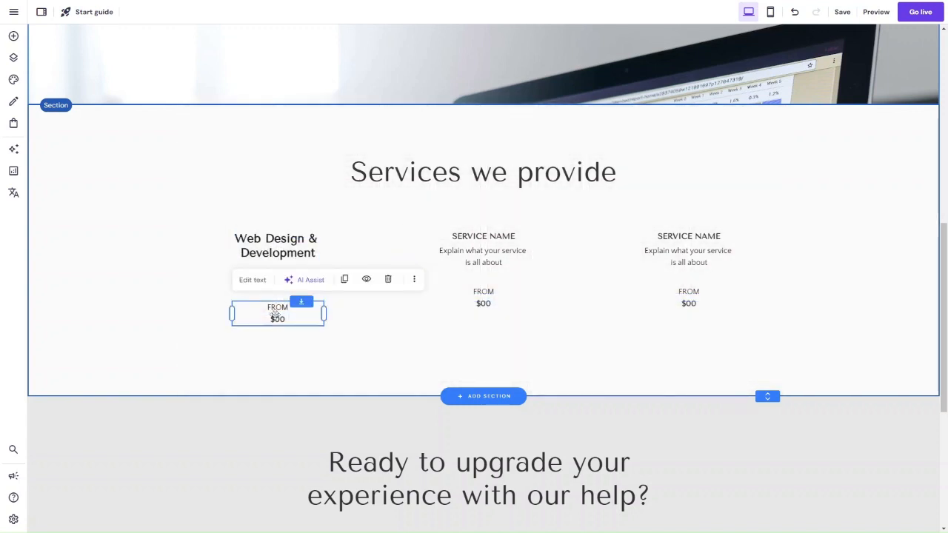
key(Delete)
click(484, 302)
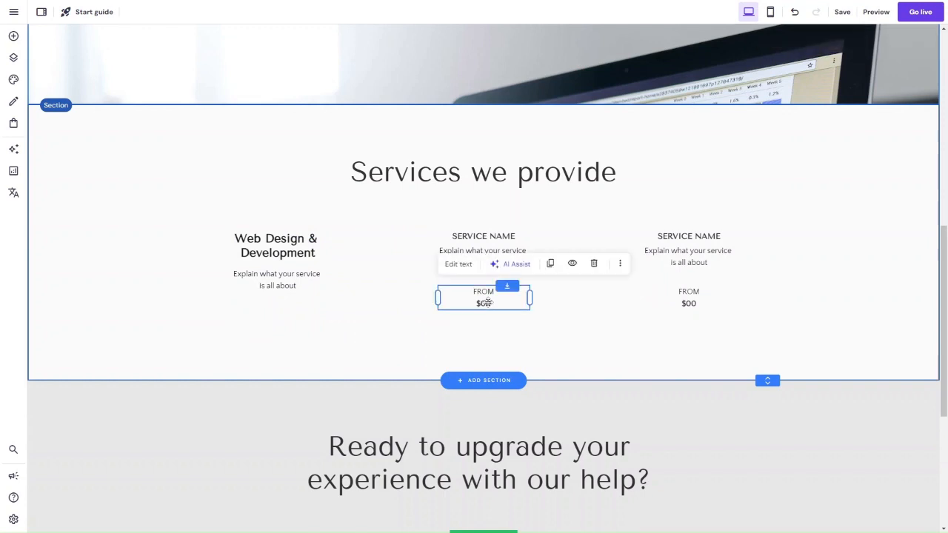
key(Delete)
click(707, 304)
key(Delete)
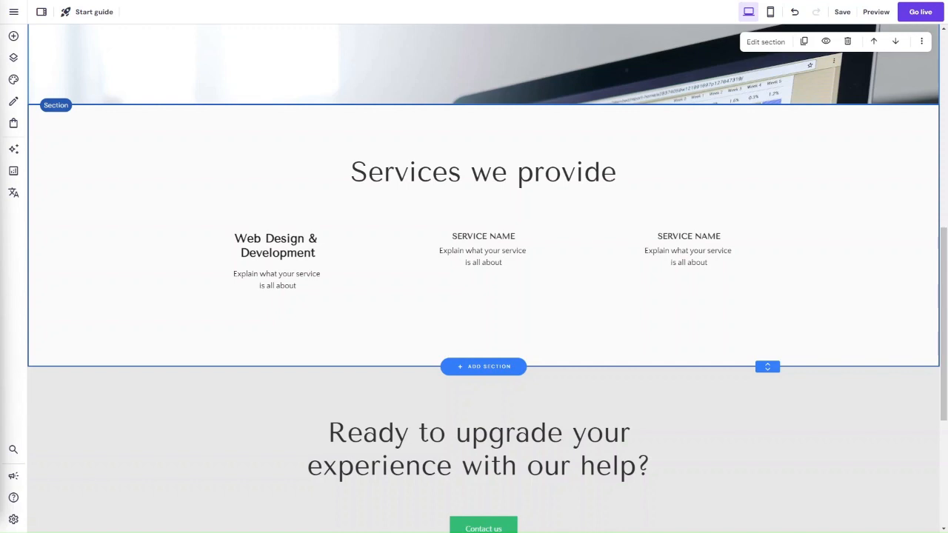
Step: Widen the Web Design & Development text block to three grid columns and move it slightly up
click(273, 257)
drag(325, 262, 381, 262)
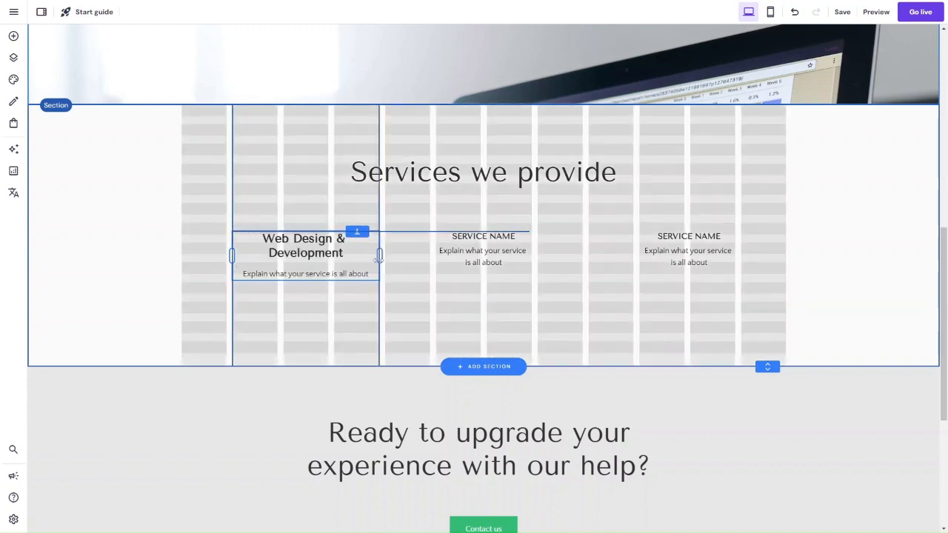
mouse_move(323, 275)
mouse_down()
mouse_move(311, 275)
mouse_move(318, 265)
mouse_up()
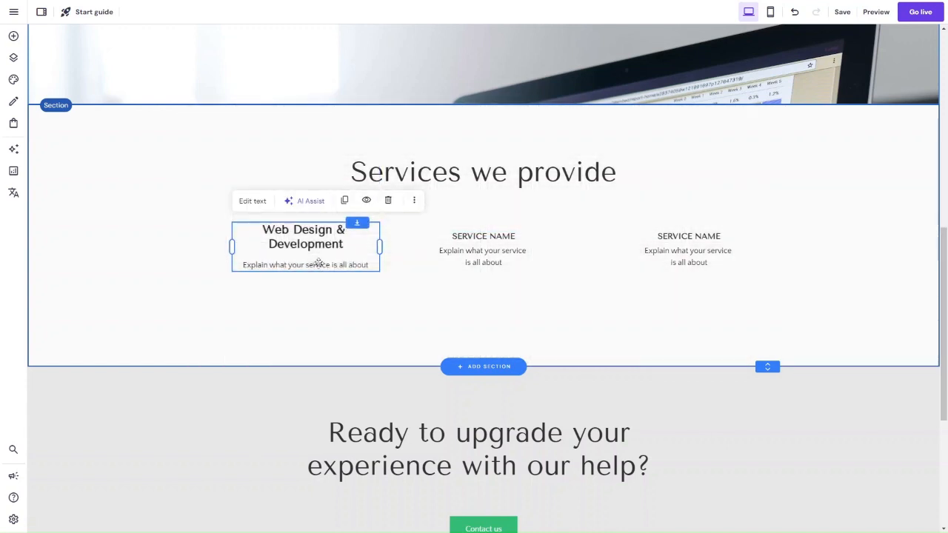
Step: Replace the Web Design & Development placeholder description with the pasted text beginning "We build websites that engage and inspire"
click(260, 200)
double_click(277, 265)
triple_click(277, 265)
text(We build websites that engage and inspire, showcasing our clients' business, highlighting what separates them from the rest.)
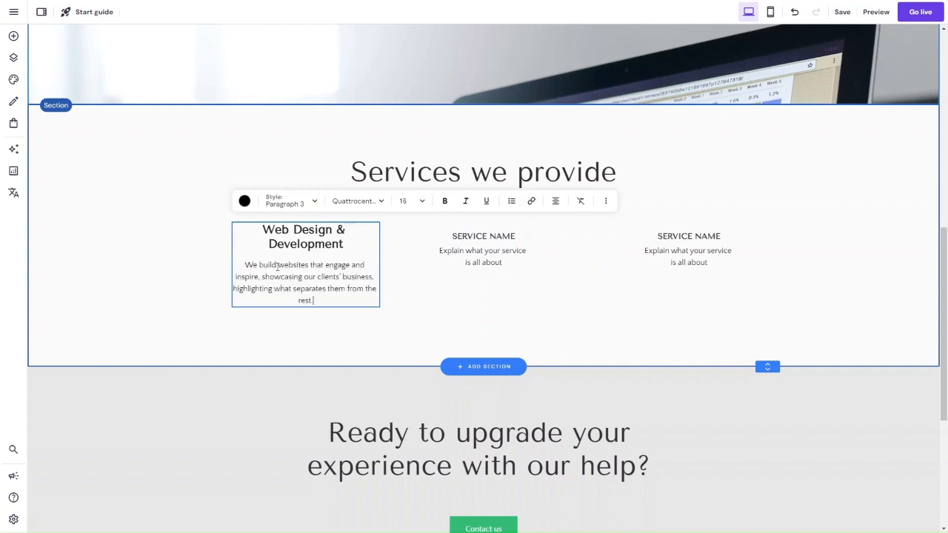
Step: Delete the two remaining SERVICE NAME placeholder blocks from the services section
click(499, 248)
click(689, 251)
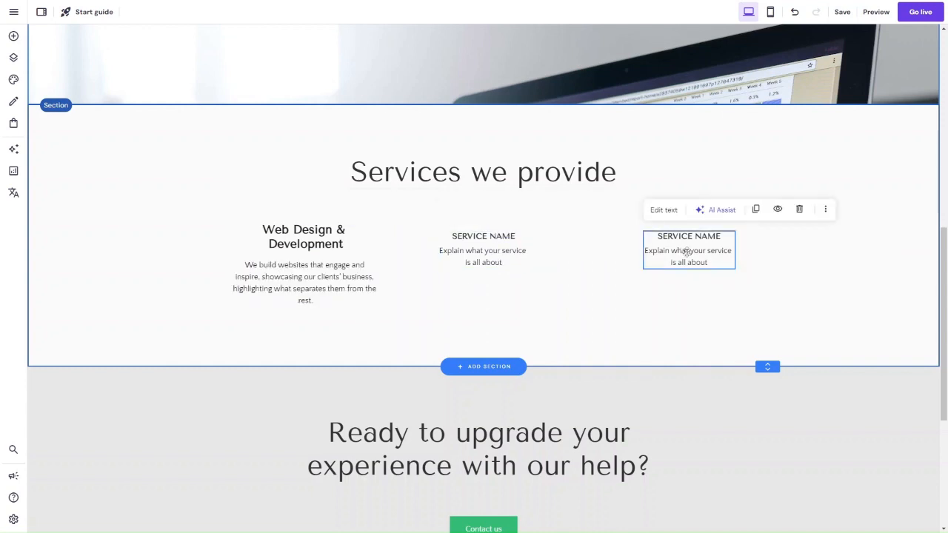
key(Delete)
click(468, 263)
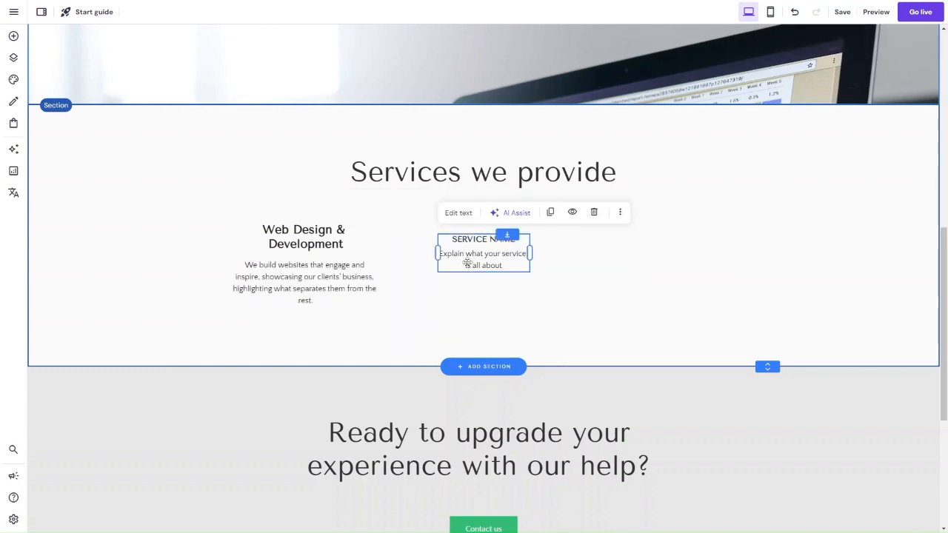
key(Delete)
Step: Duplicate the Web Design & Development block and place the copy beside it, centred under the section heading
click(357, 291)
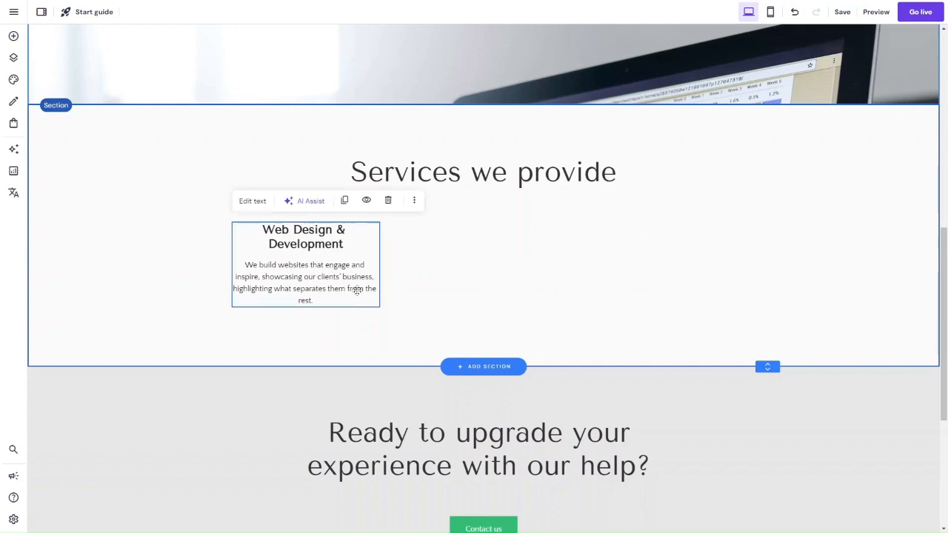
click(344, 200)
drag(305, 303, 483, 294)
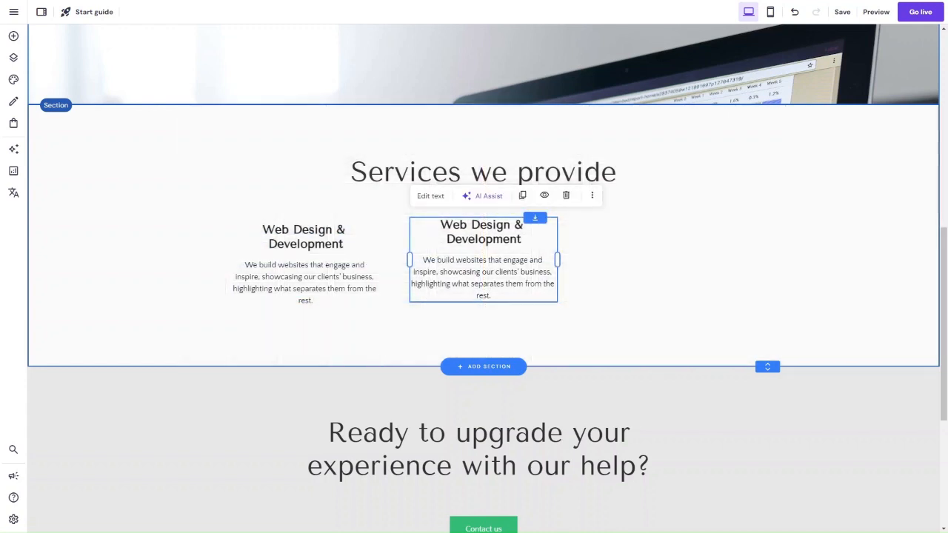
Step: Replace the middle block's title with "Digital Marketing Services" and its description with the pasted text beginning "Whether you're targeting new customers"
click(432, 196)
drag(529, 239, 426, 230)
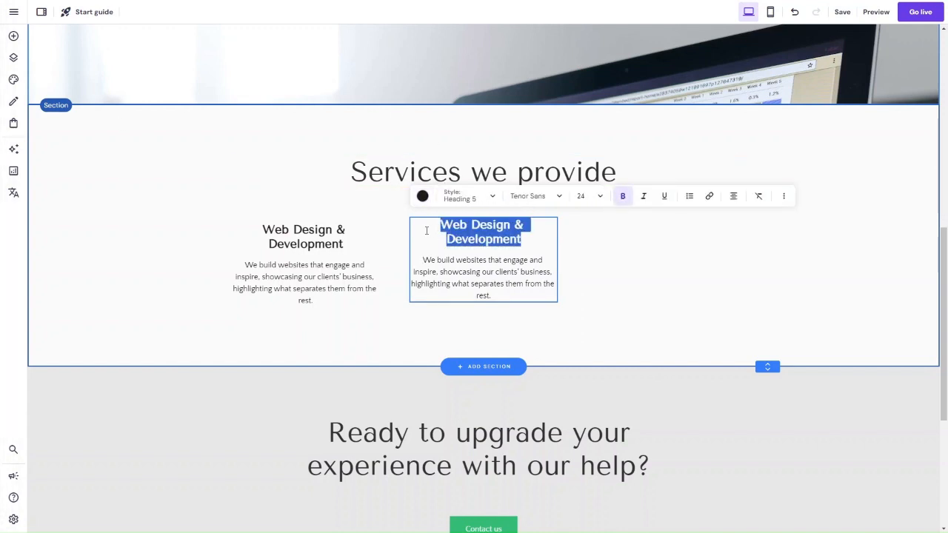
text(Digital Marketing Services)
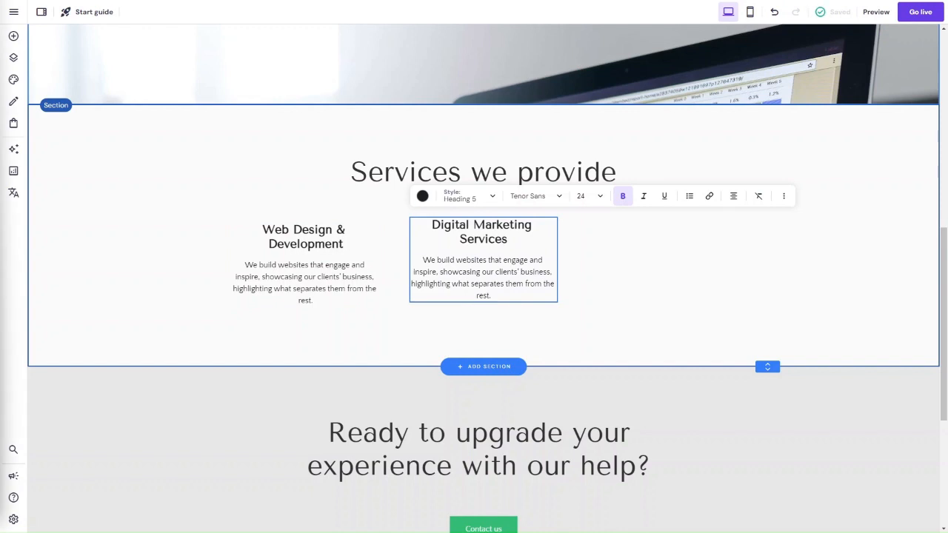
click(509, 289)
drag(496, 296, 424, 254)
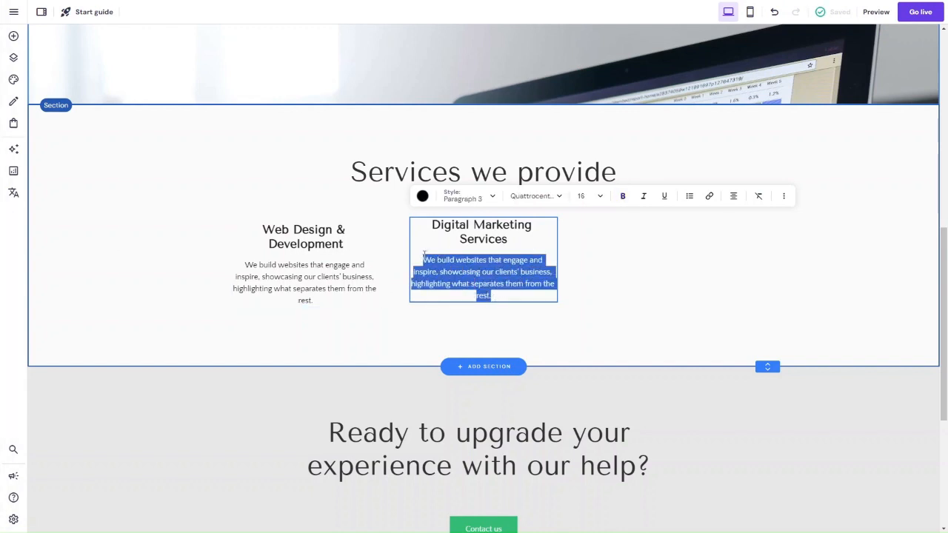
text(Whether you're targeting new customers or building relationships with existing clients, a digital marketing strategy will help you reach your target audience on the platforms they love to use.)
click(629, 295)
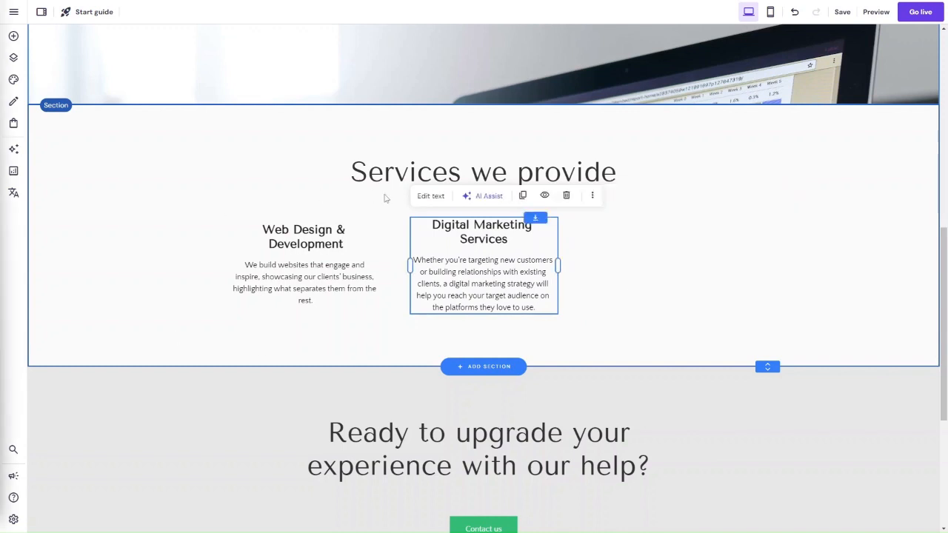
Step: Duplicate the Digital Marketing Services block into the third column and retitle the copy "Content Marketing Services"
click(525, 198)
drag(501, 286, 709, 276)
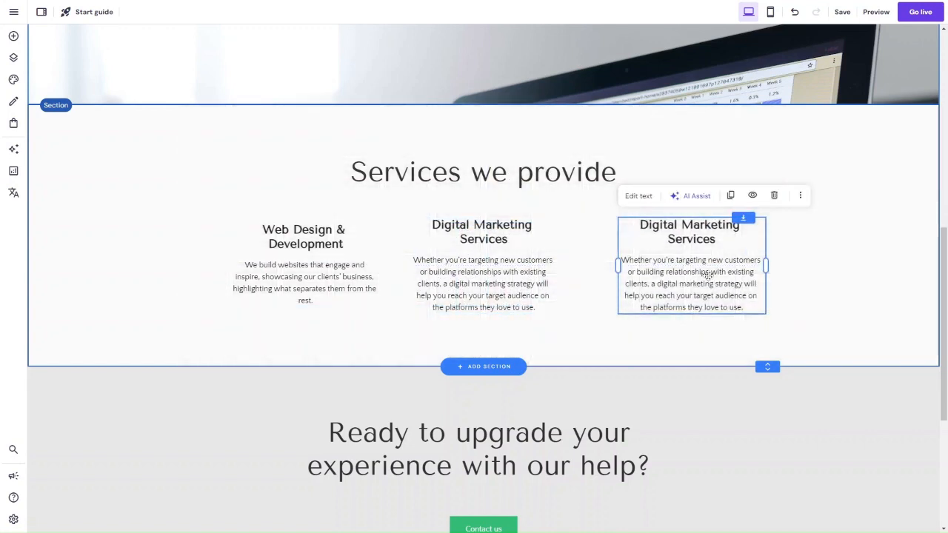
click(649, 200)
drag(723, 238, 625, 211)
click(639, 196)
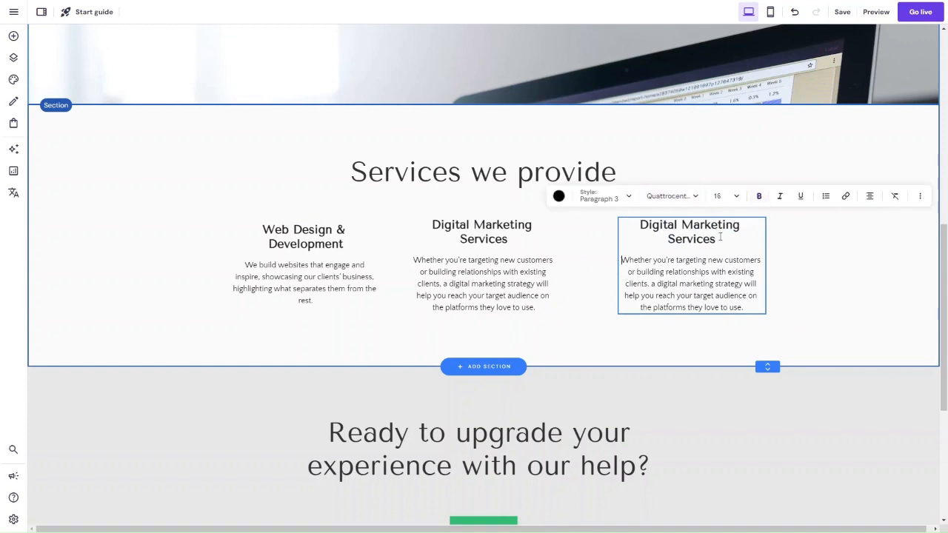
drag(717, 239, 634, 225)
text(Co)
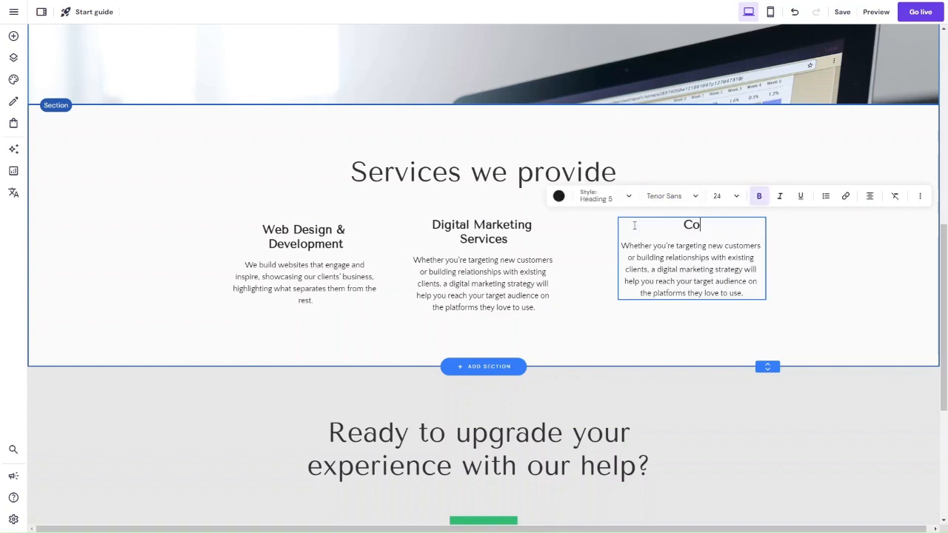
text(ntent Mark)
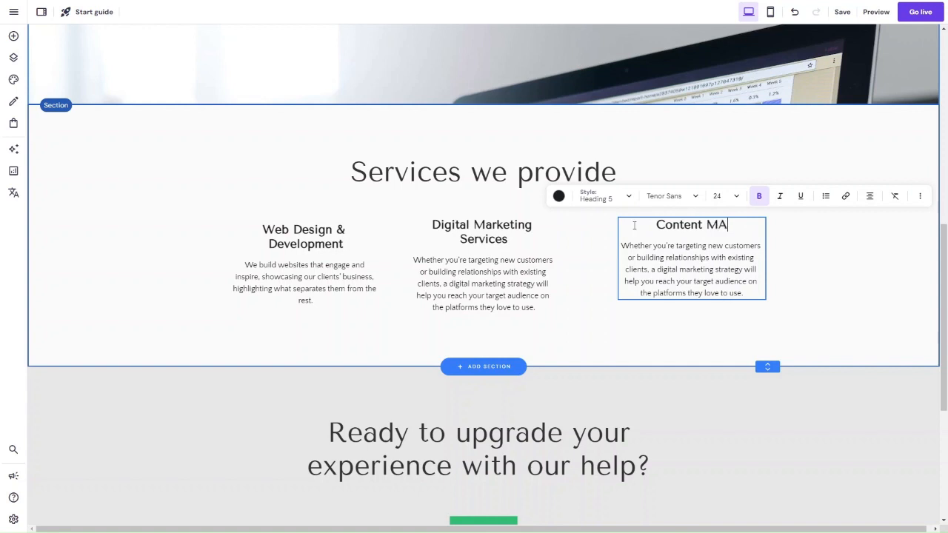
text(eting Servi)
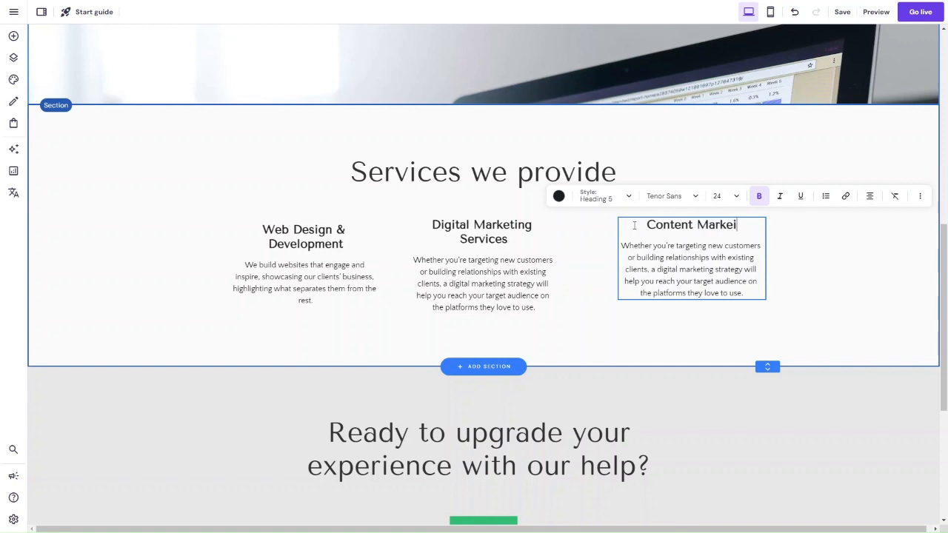
text(ces)
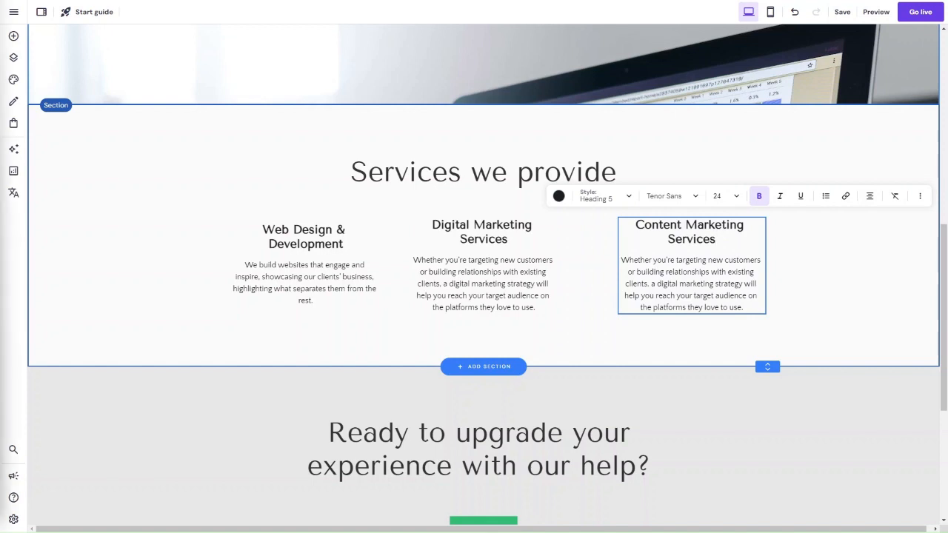
click(621, 265)
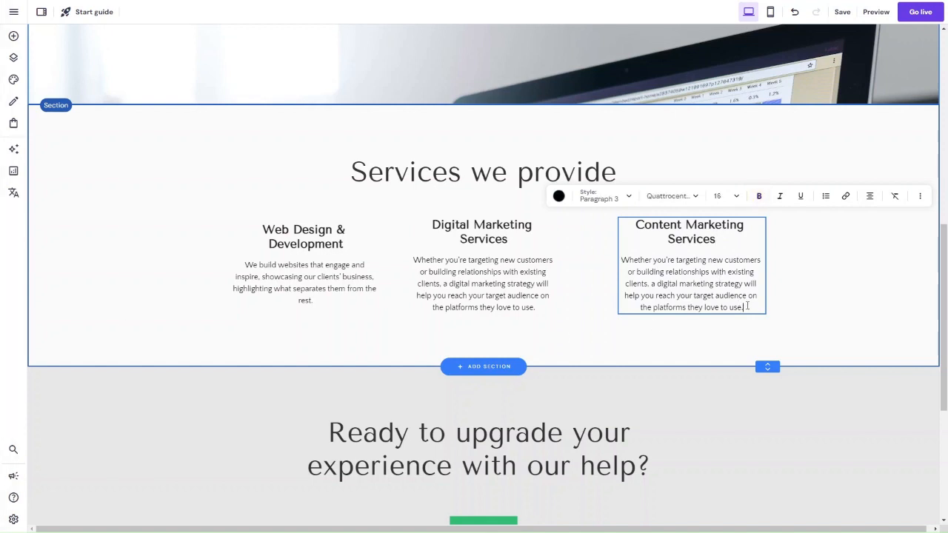
drag(743, 308, 629, 260)
click(614, 259)
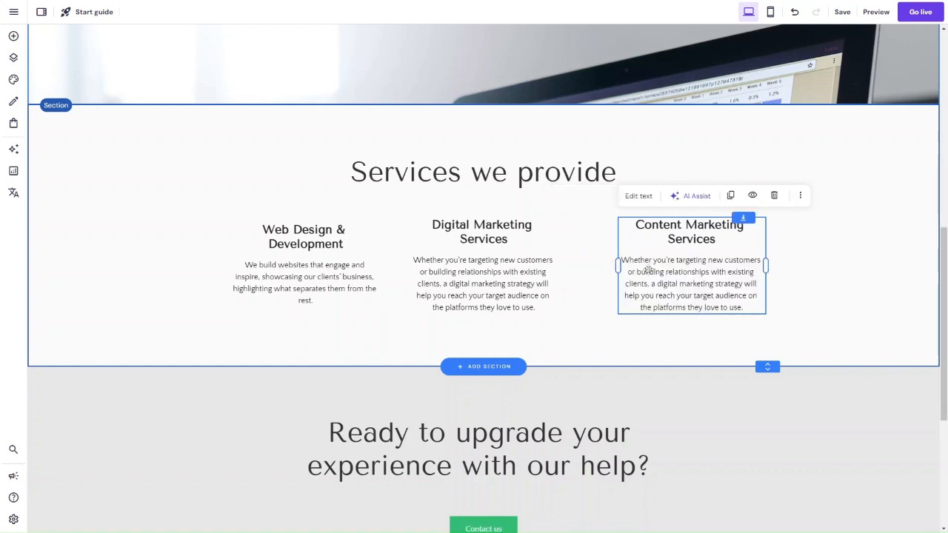
click(635, 196)
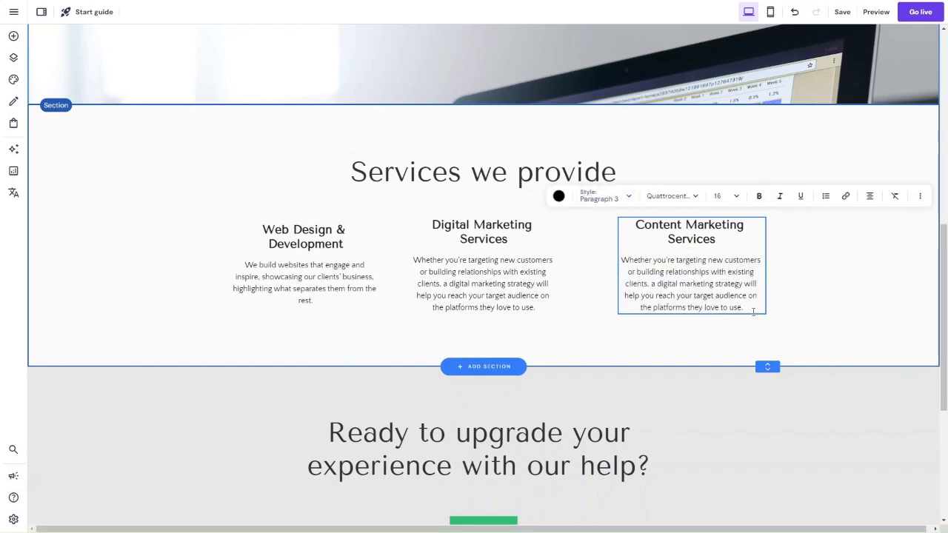
drag(744, 308, 621, 260)
click(616, 260)
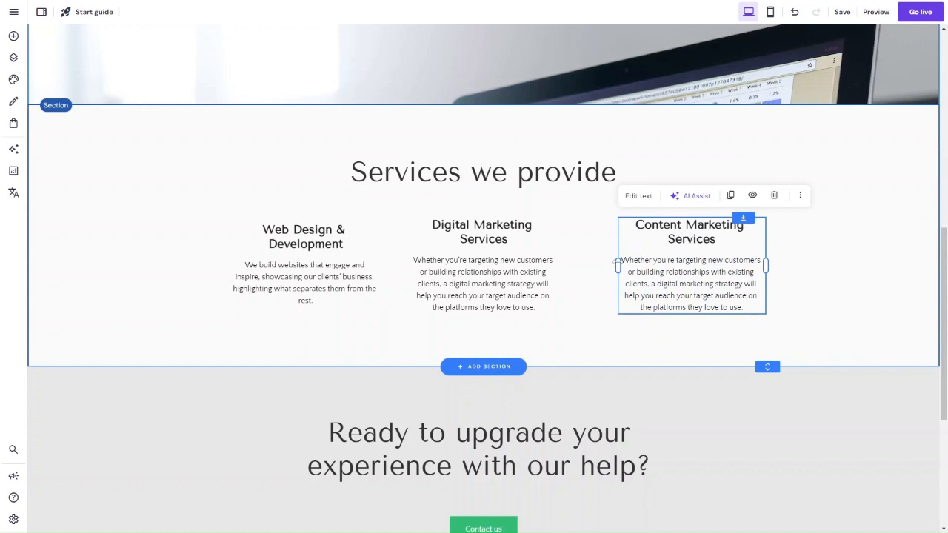
Step: Replace the Content Marketing Services description with the pasted text beginning "Content marketing is at the heart of any successful digital marketing campaign"
click(638, 197)
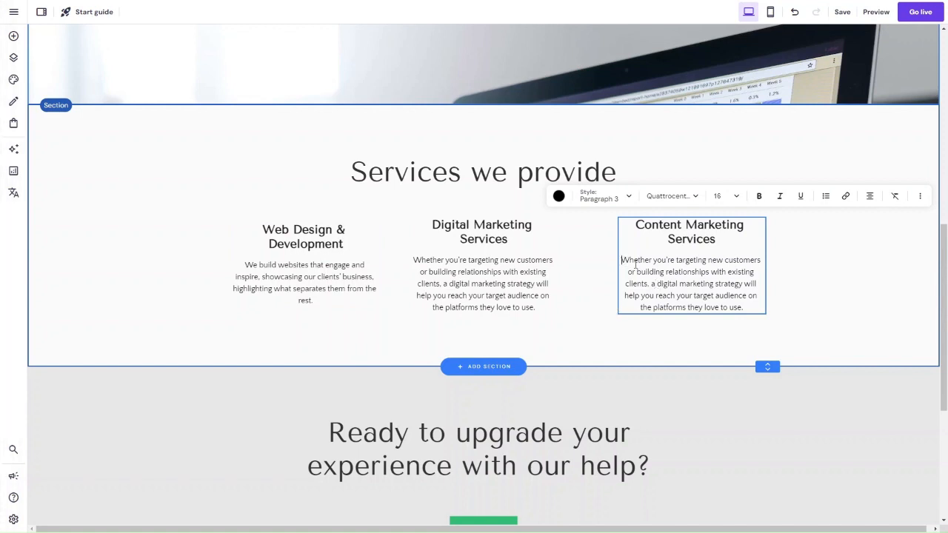
shift+click(738, 310)
key(BackSpace)
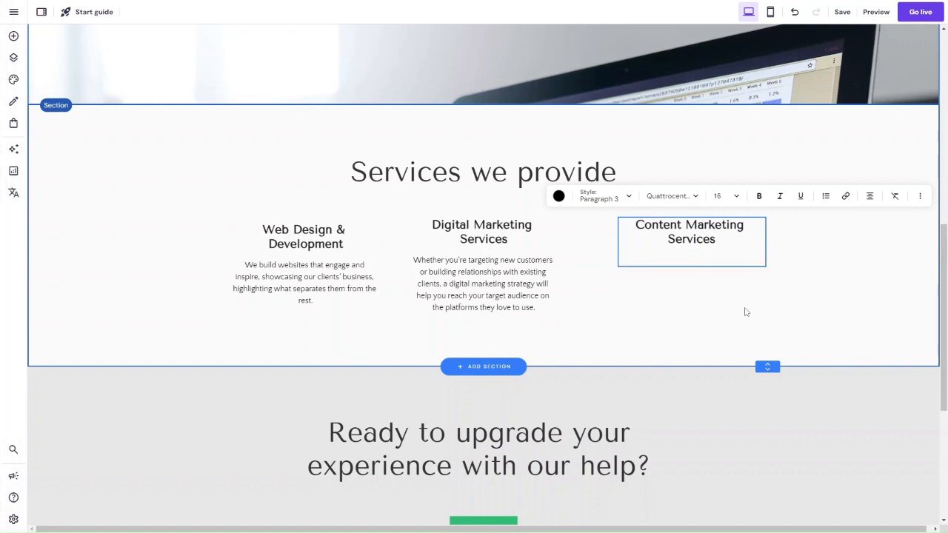
text(Content marketing is at the heart of any successful digital marketing campaign. Influence conversions and enhance your organic search ranking with content that truly engages your target audience.)
key(Escape)
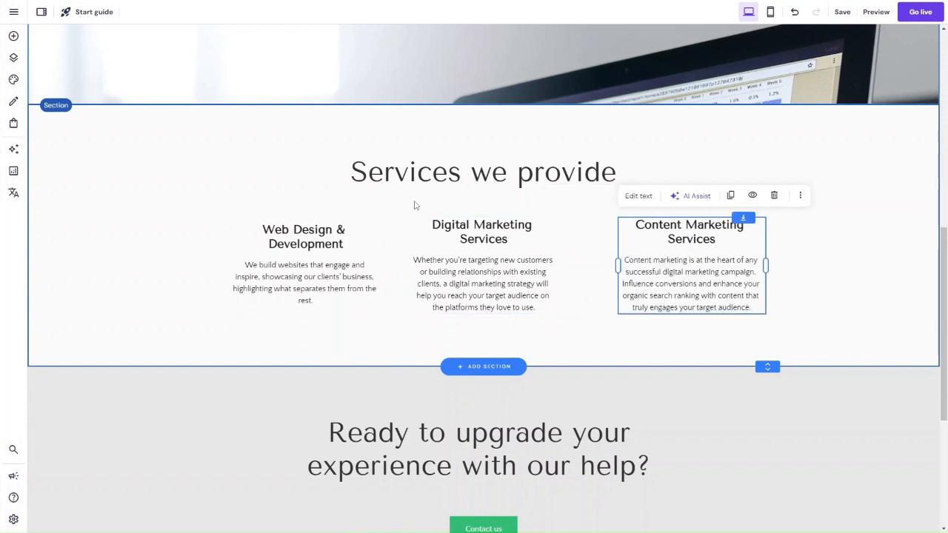
scroll(229, 201, down, 2)
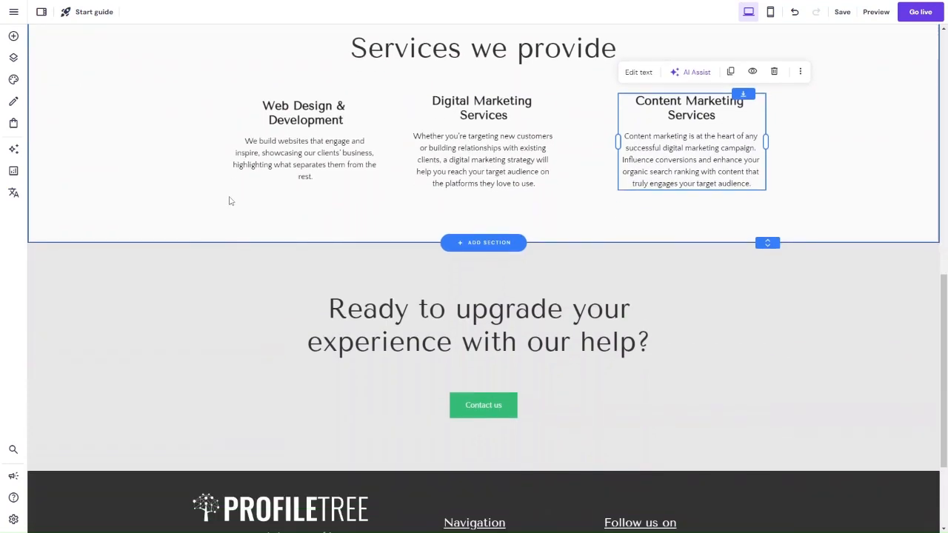
scroll(229, 200, up, 3)
scroll(229, 200, down, 2)
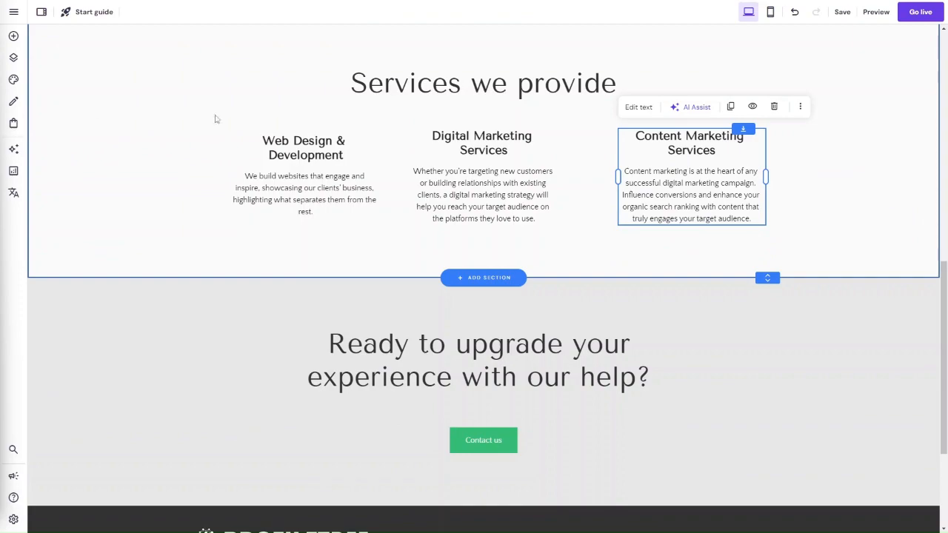
scroll(339, 161, up, 10)
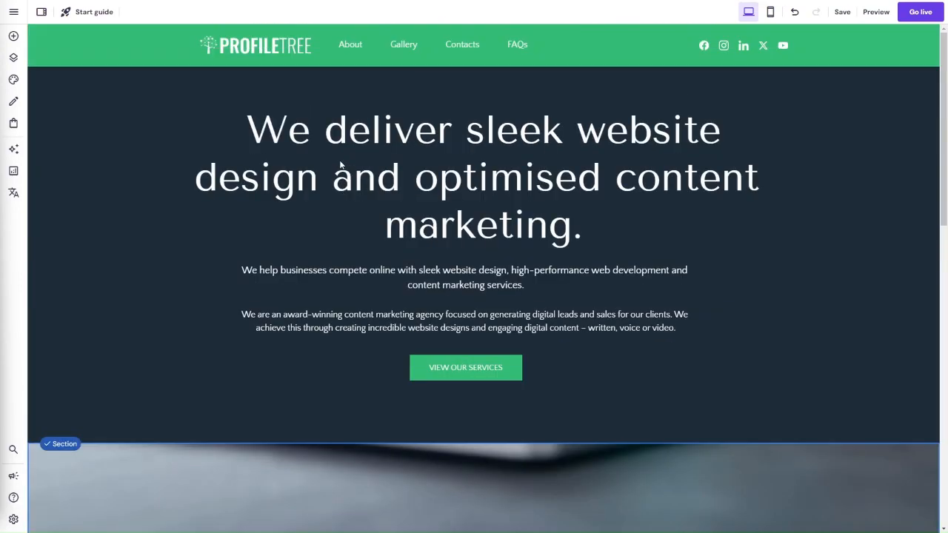
Step: Replace the call-to-action heading above the footer with "Ready to grow online?"
scroll(340, 165, down, 12)
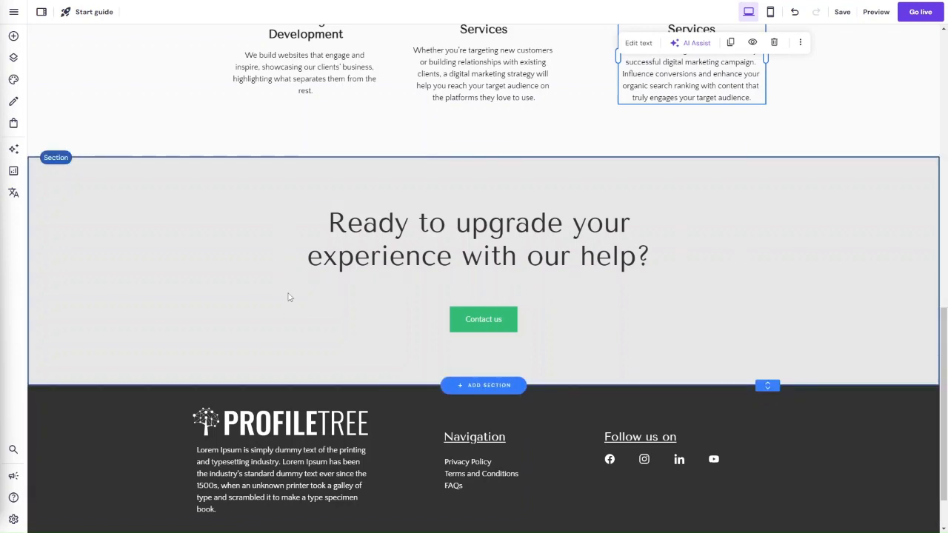
click(427, 231)
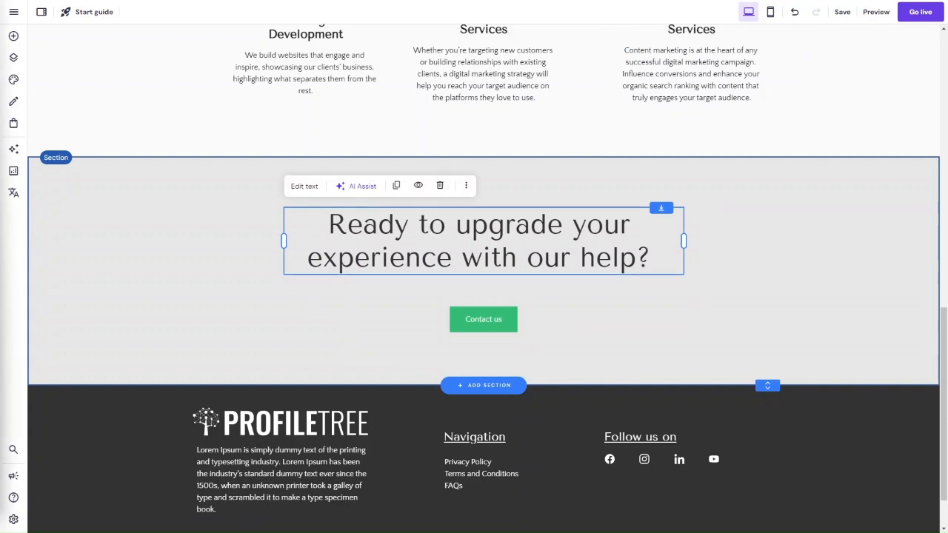
click(304, 186)
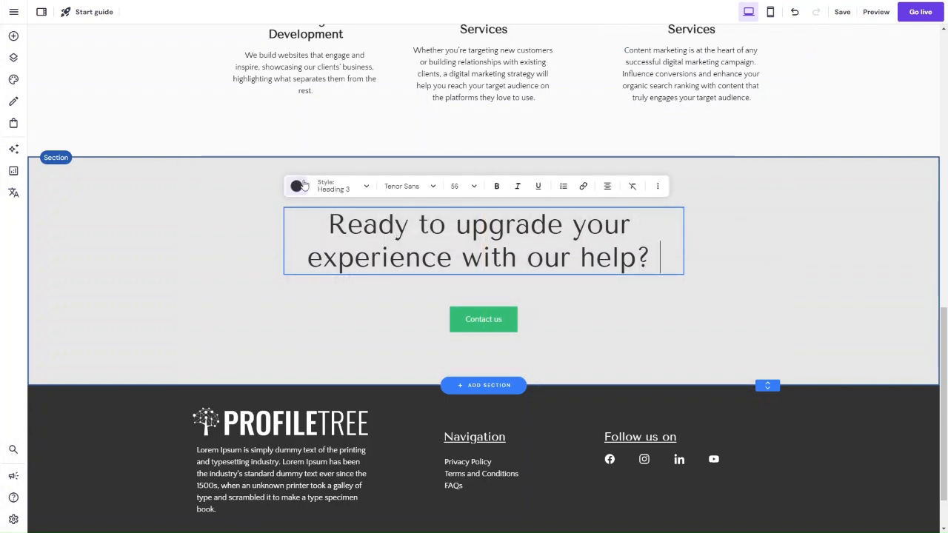
triple_click(363, 219)
text(Ready to grow online?)
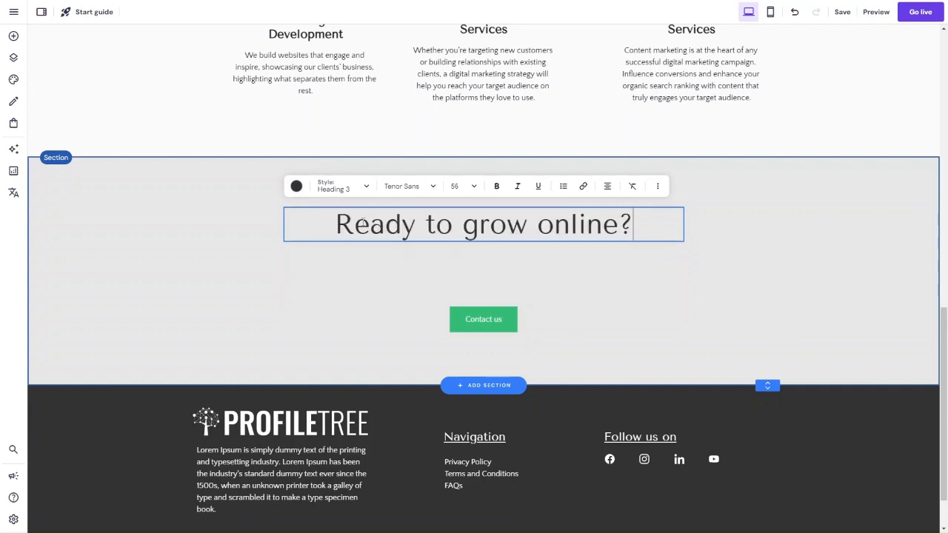
Step: Colour the "Ready to grow online?" heading with the website's green
key(ctrl+a)
click(297, 186)
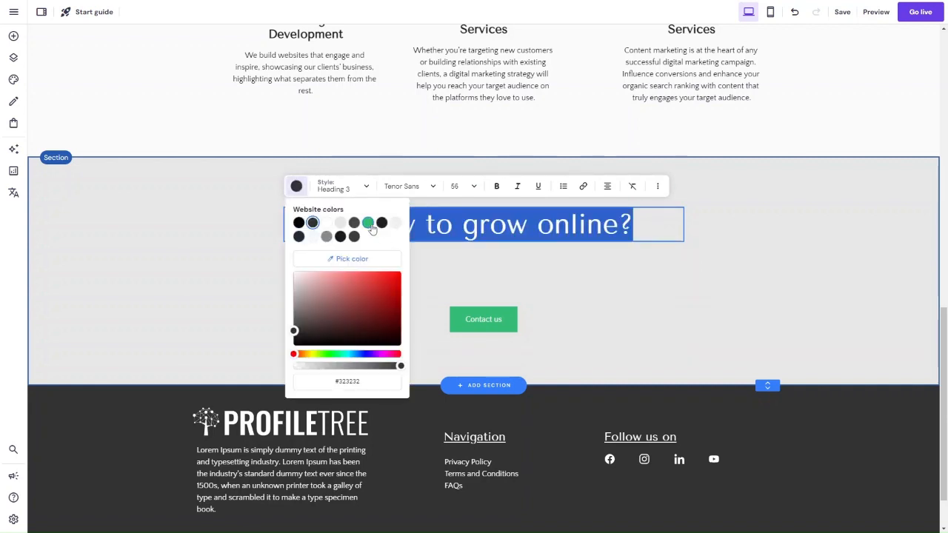
click(368, 222)
click(659, 225)
key(Return)
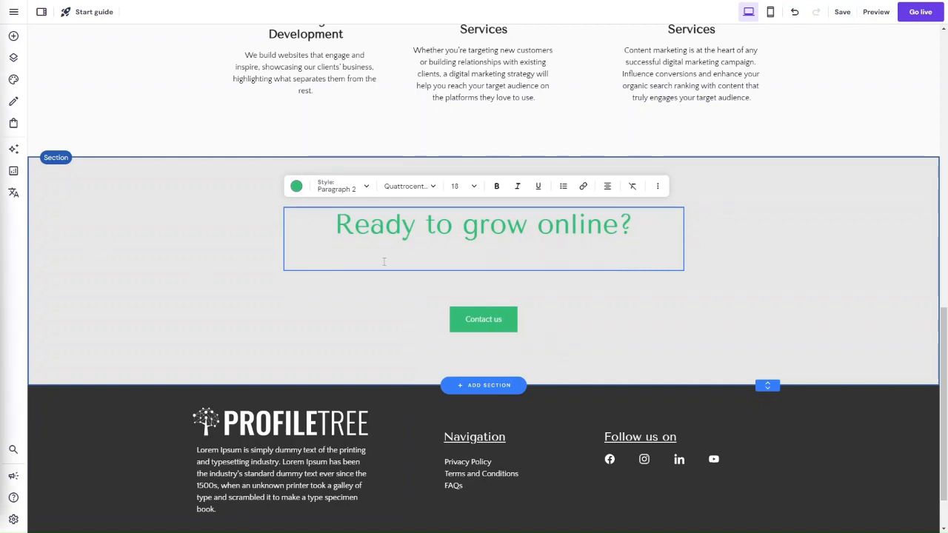
key(BackSpace)
click(345, 189)
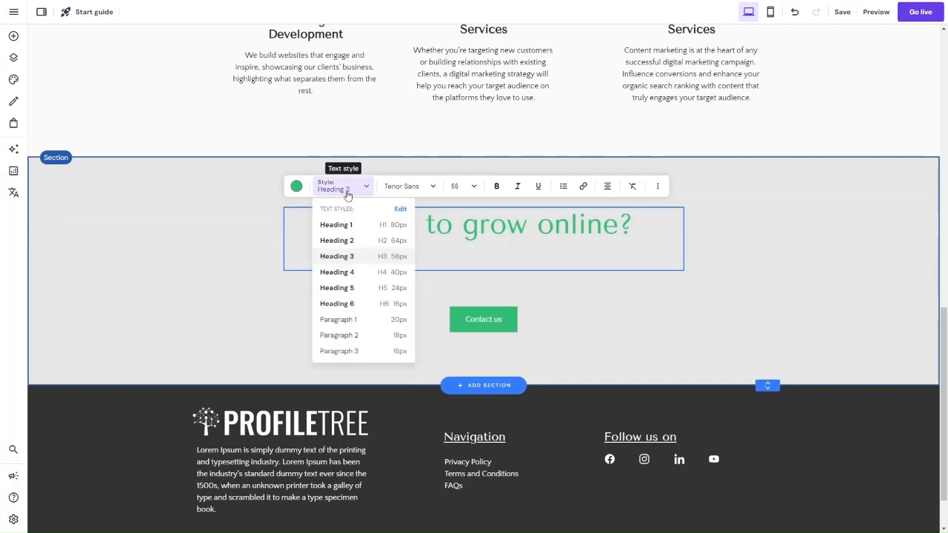
click(521, 282)
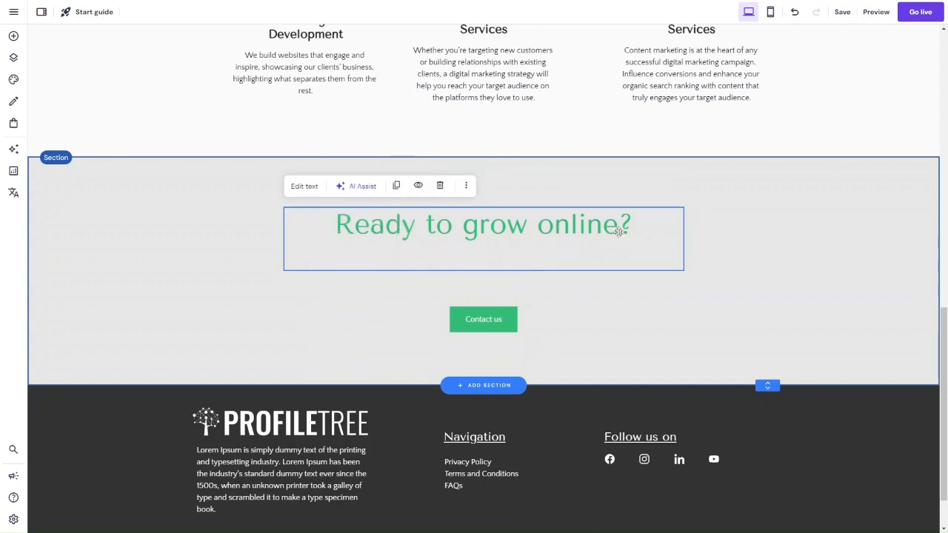
click(296, 186)
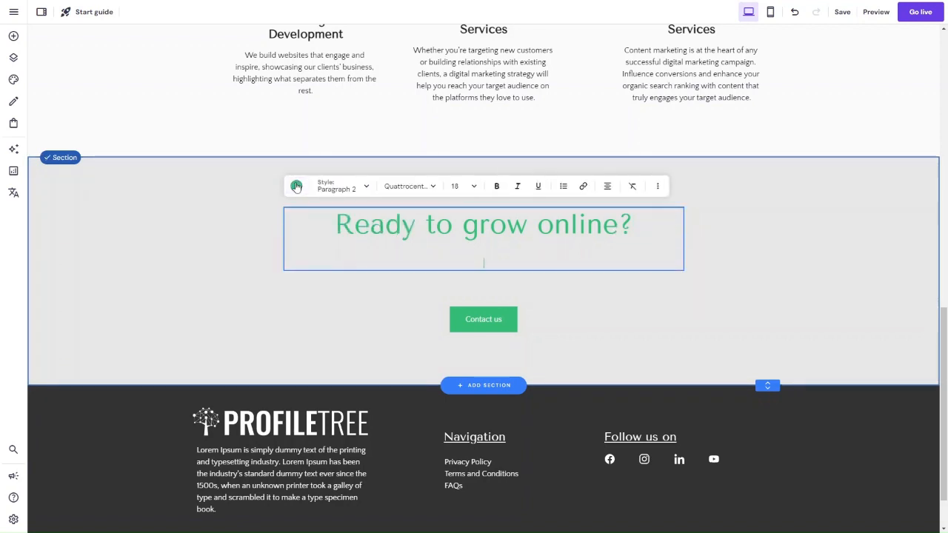
key(BackSpace)
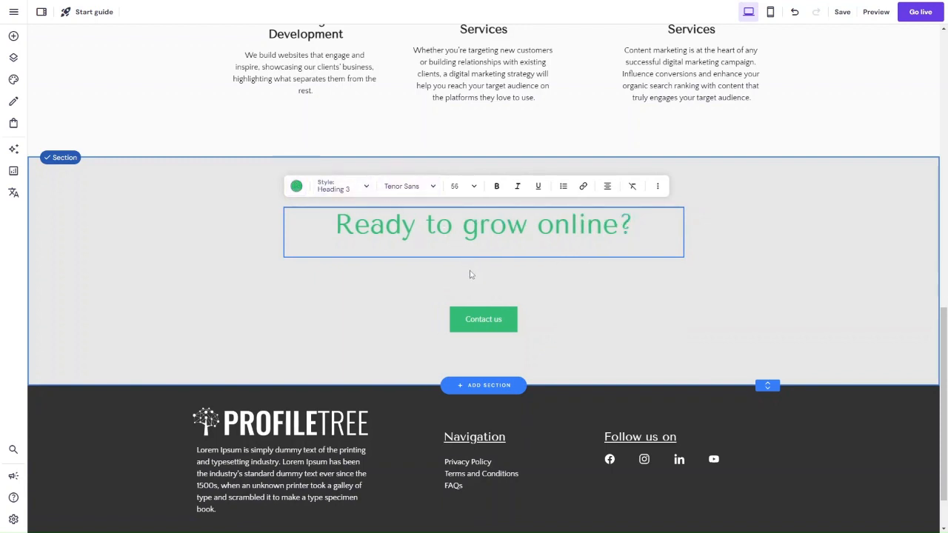
key(Escape)
Step: Duplicate the green call-to-action heading and replace the copy's text with "Start your website or digital project today."
click(397, 186)
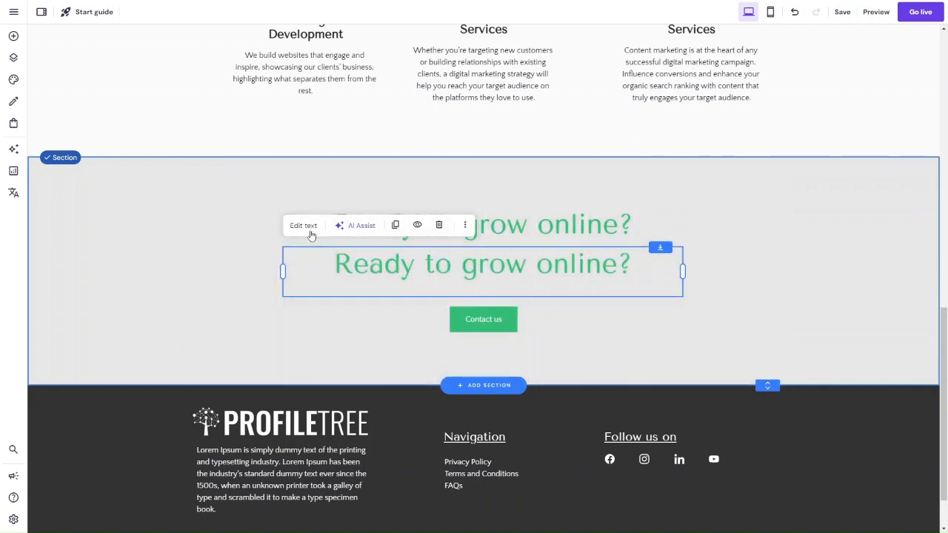
click(312, 233)
key(ctrl+a)
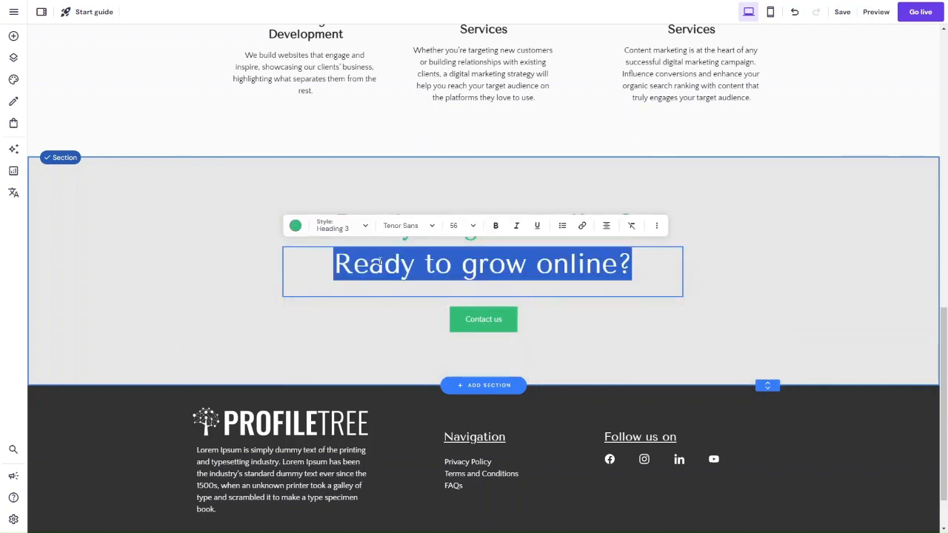
text(Start your website or digital project today.)
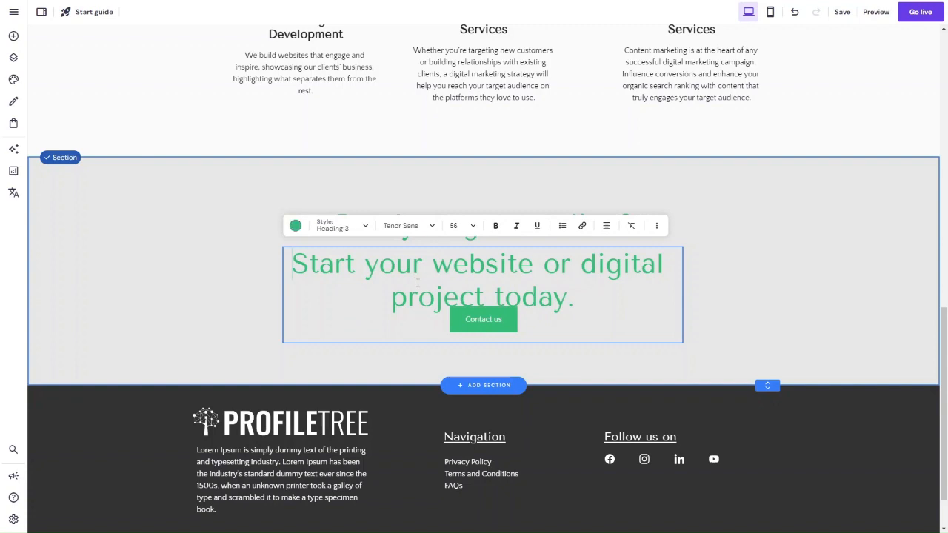
Step: Colour the "Start your website or digital project today." text black
key(ctrl+a)
click(294, 226)
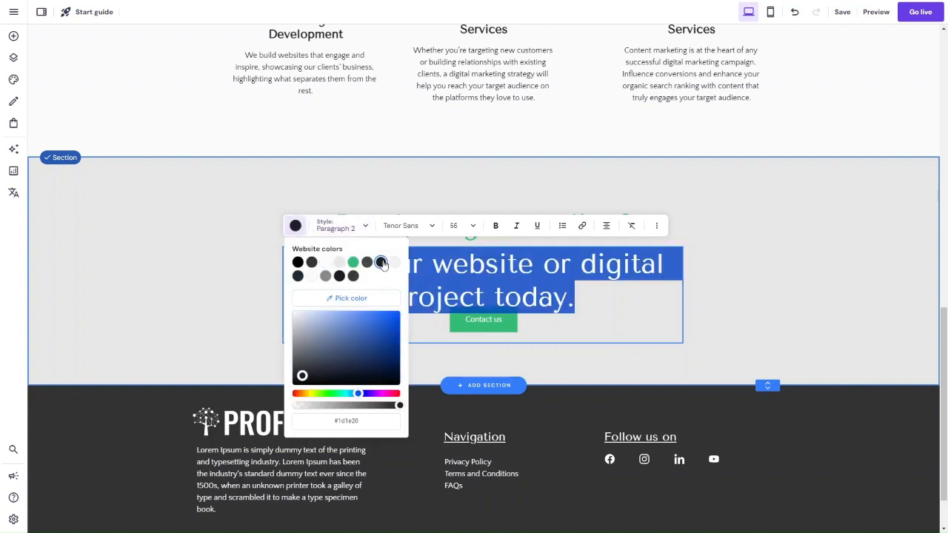
click(298, 263)
click(746, 310)
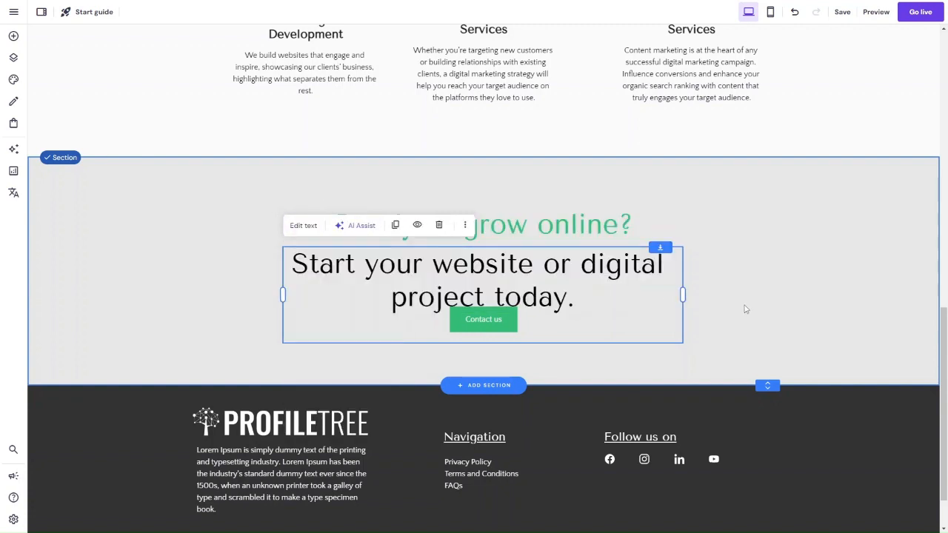
Step: Widen the "Start your website or digital project today." text box on both sides so the sentence fits on one centred line
drag(682, 293, 802, 290)
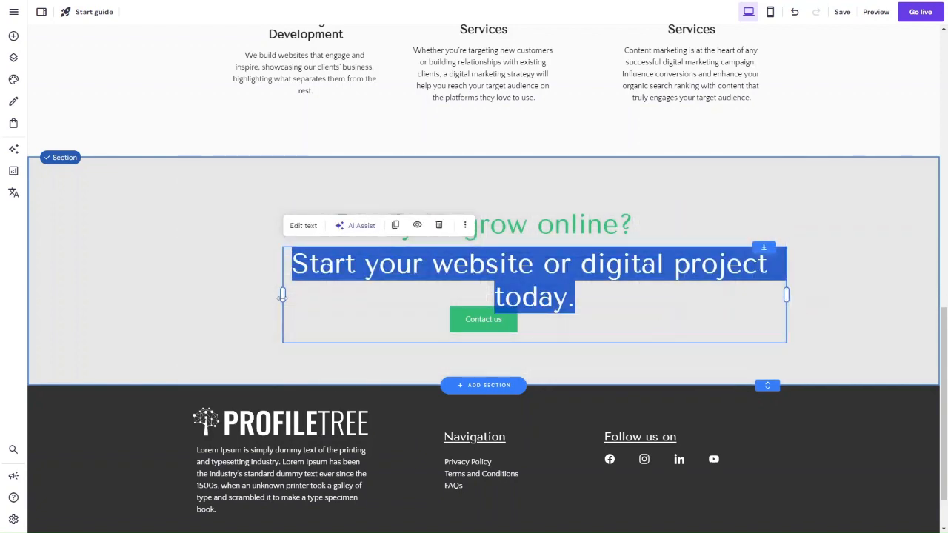
drag(281, 297, 170, 296)
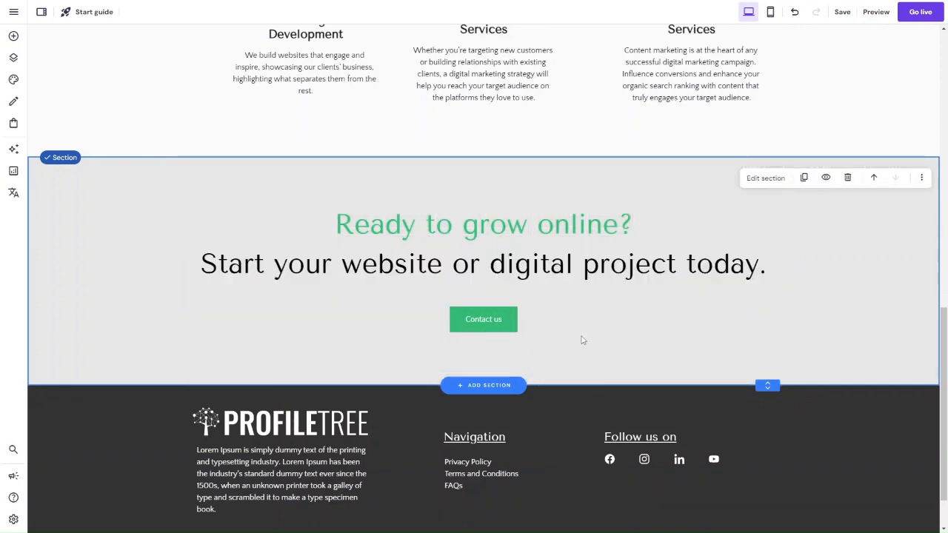
click(100, 267)
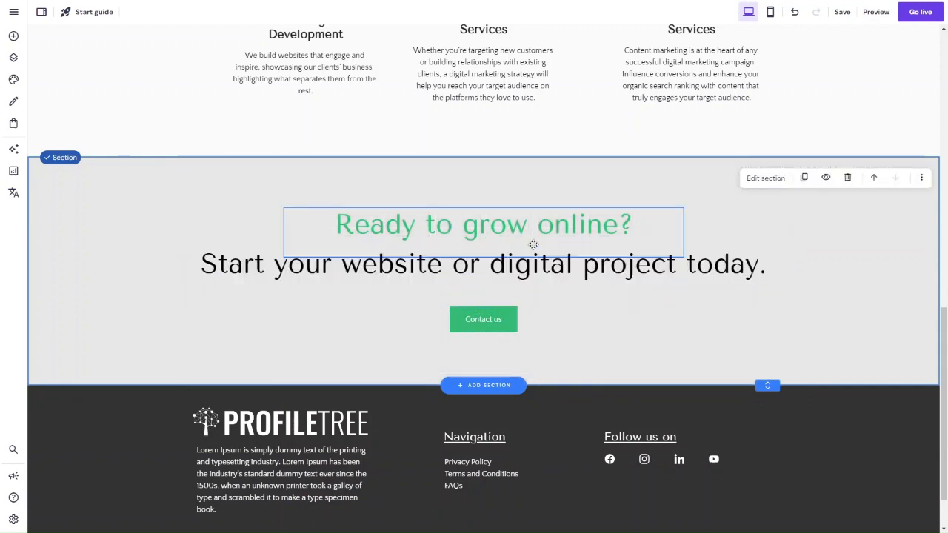
Step: Review the desktop page and slightly increase the height of the laptop image section above "Services we provide"
scroll(533, 248, up, 1)
scroll(533, 248, down, 2)
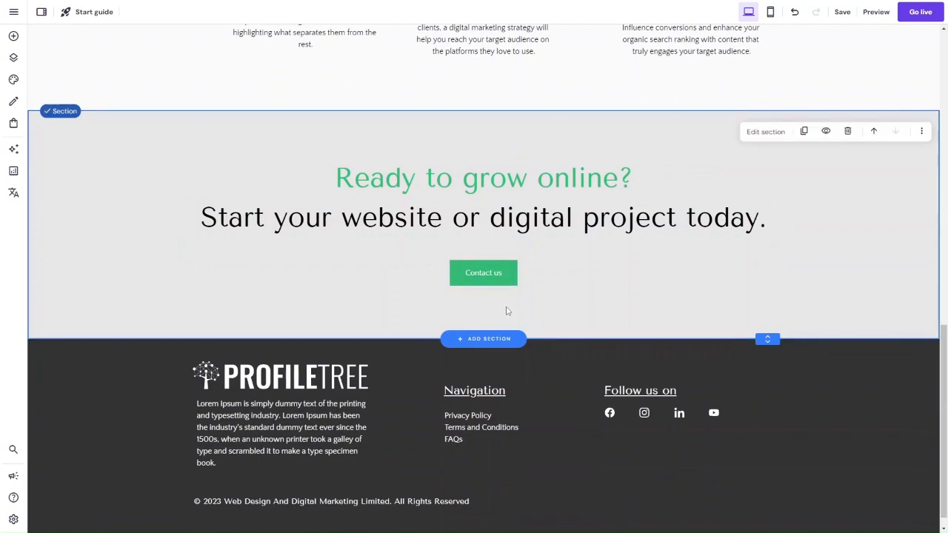
scroll(508, 312, up, 1)
scroll(507, 312, up, 15)
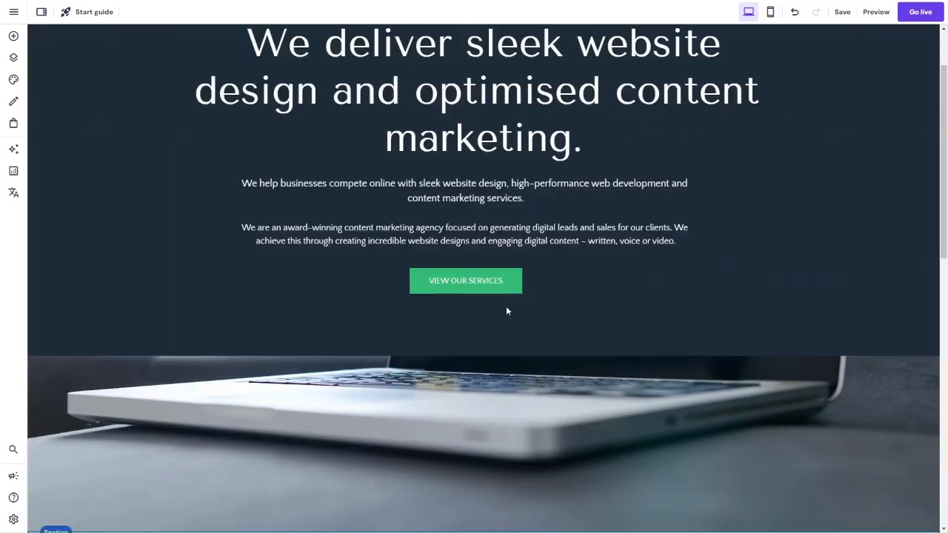
scroll(508, 310, down, 13)
scroll(578, 121, up, 4)
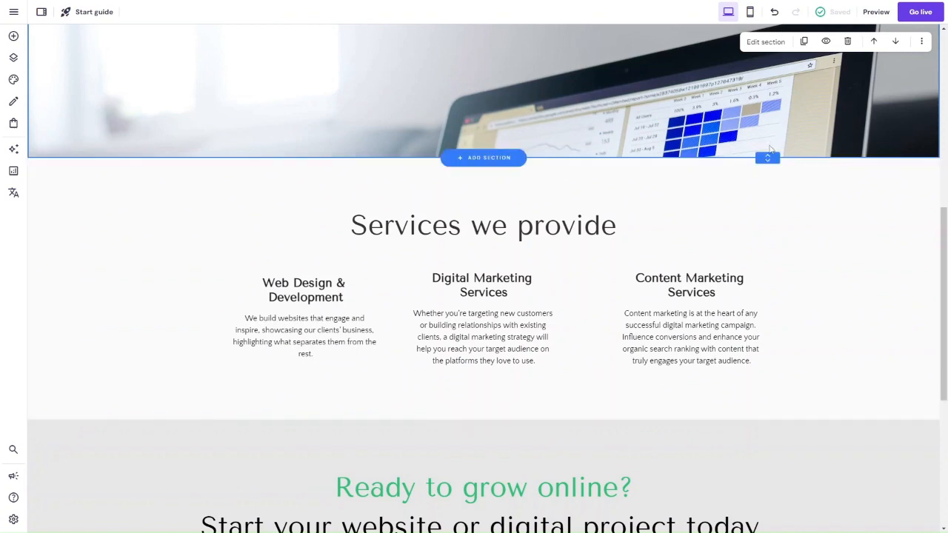
drag(767, 158, 768, 200)
scroll(720, 126, up, 7)
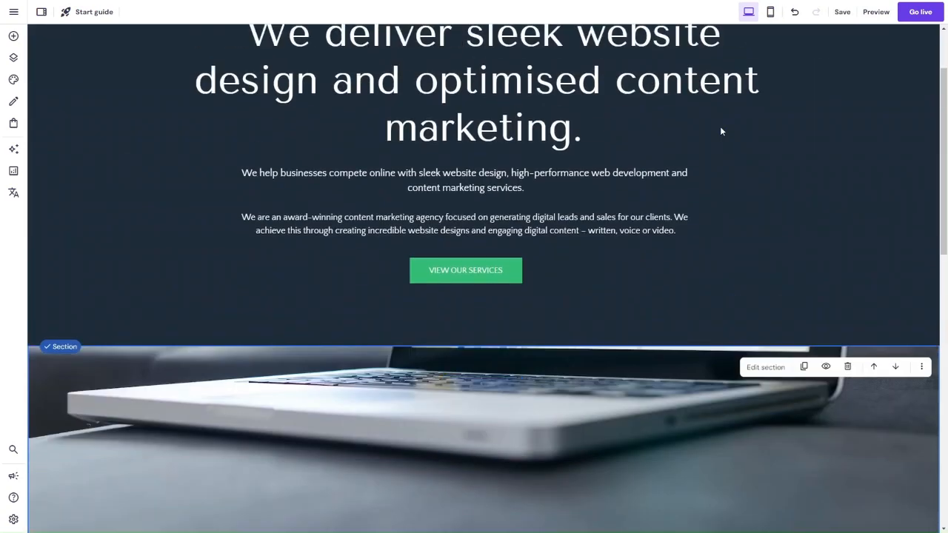
Step: Switch to the mobile layout and widen the VIEW OUR SERVICES button so its whole label fits, centred under the text
click(771, 11)
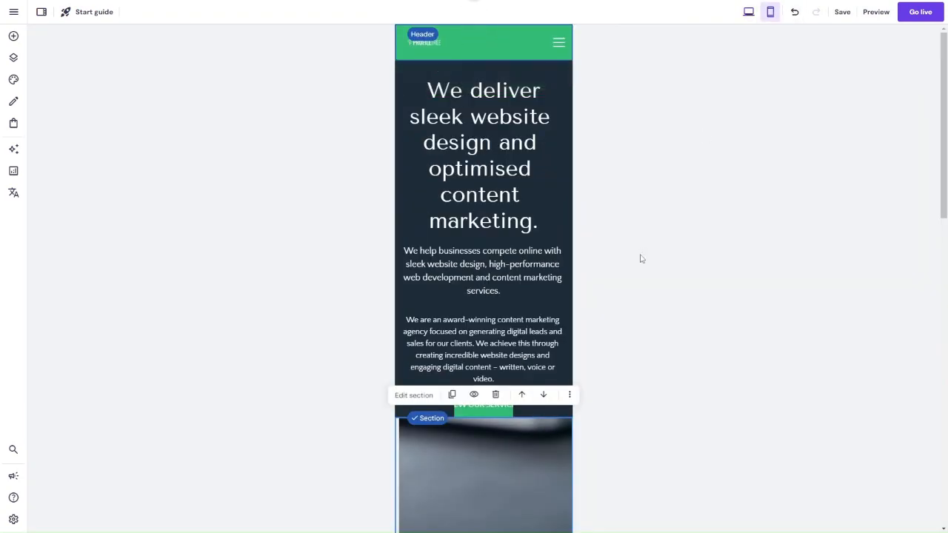
scroll(640, 259, down, 3)
scroll(642, 258, up, 1)
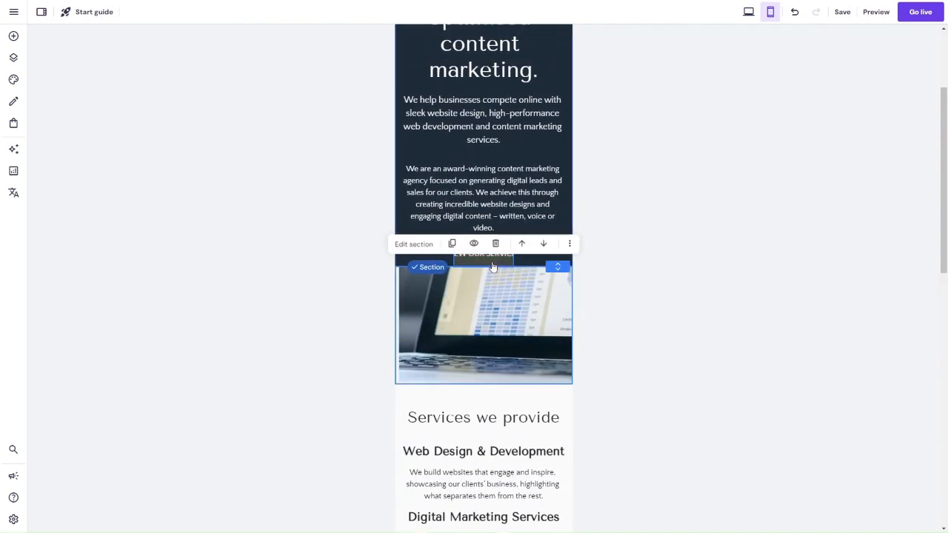
click(491, 259)
drag(514, 249, 542, 249)
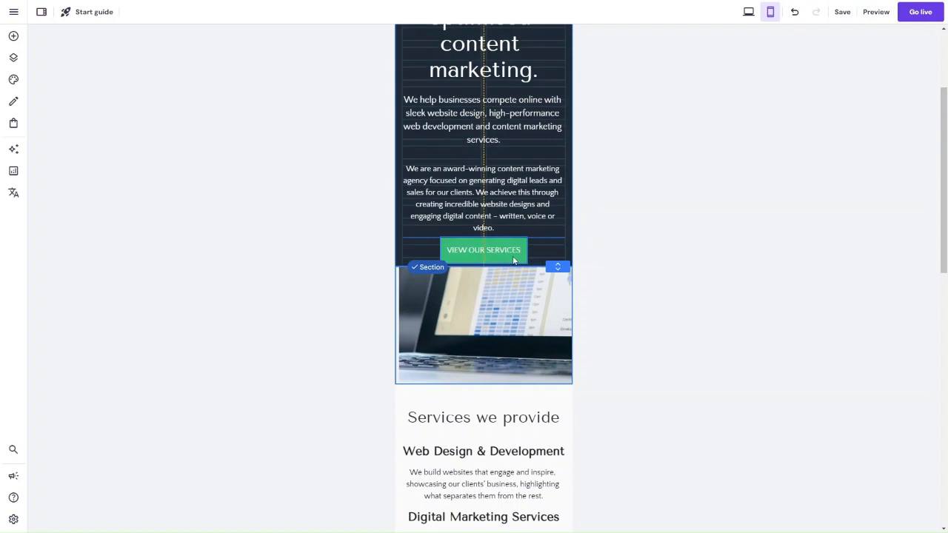
click(523, 255)
Step: Extend the mobile hero section downward to leave some space below the VIEW OUR SERVICES button
scroll(680, 181, up, 2)
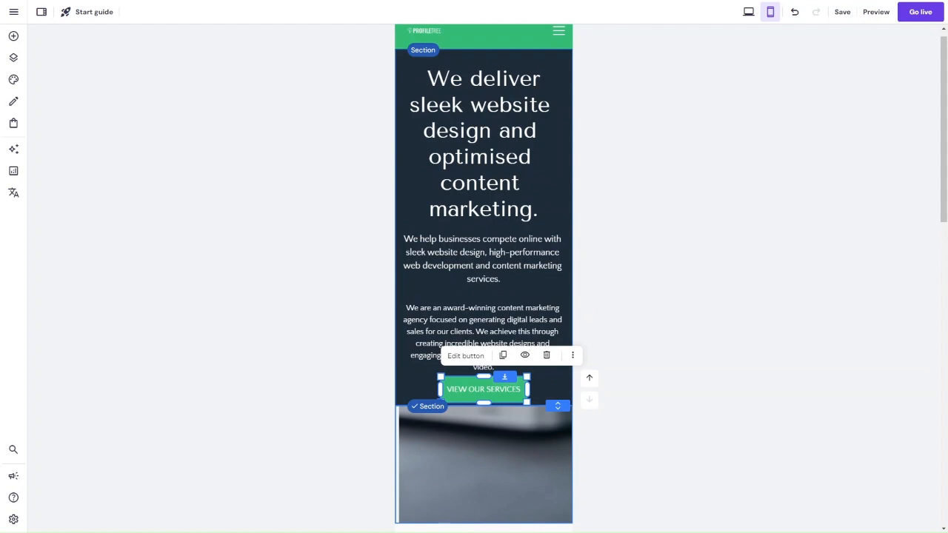
click(549, 394)
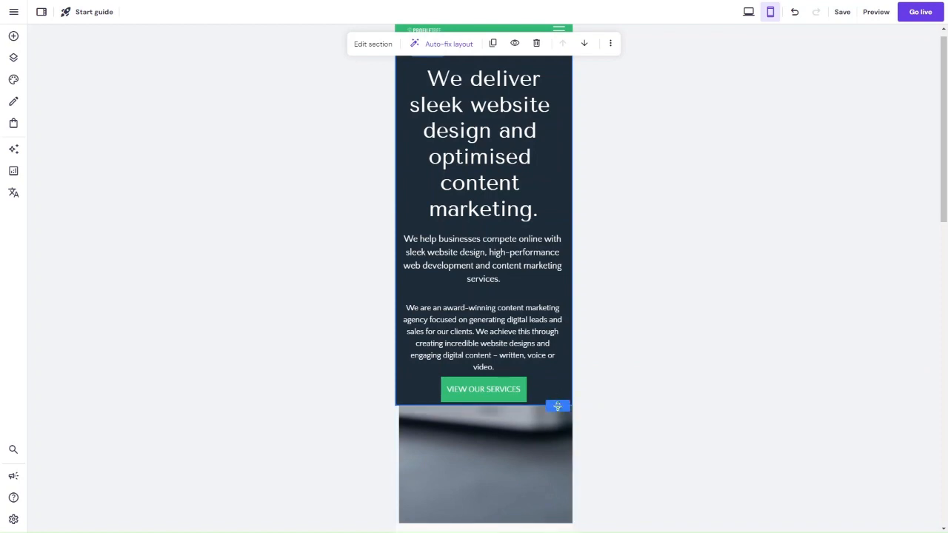
drag(559, 407, 560, 429)
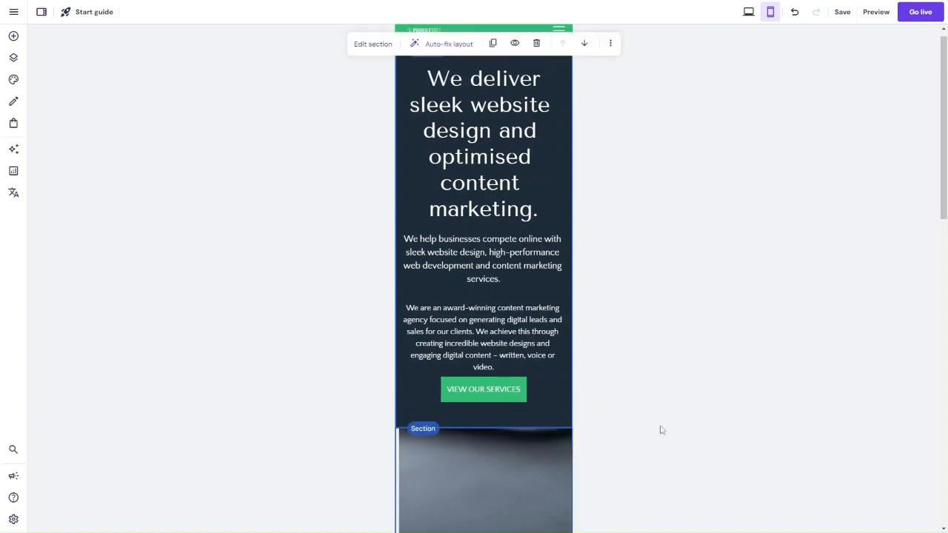
Step: Look through the mobile layout and hide the laptop image section between the hero and "Services we provide"
scroll(667, 430, down, 3)
click(517, 282)
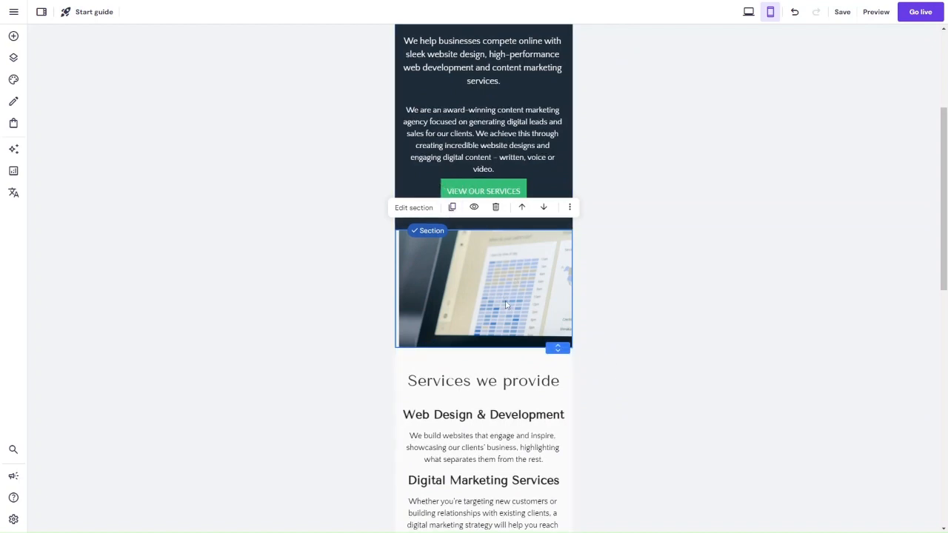
scroll(519, 311, down, 1)
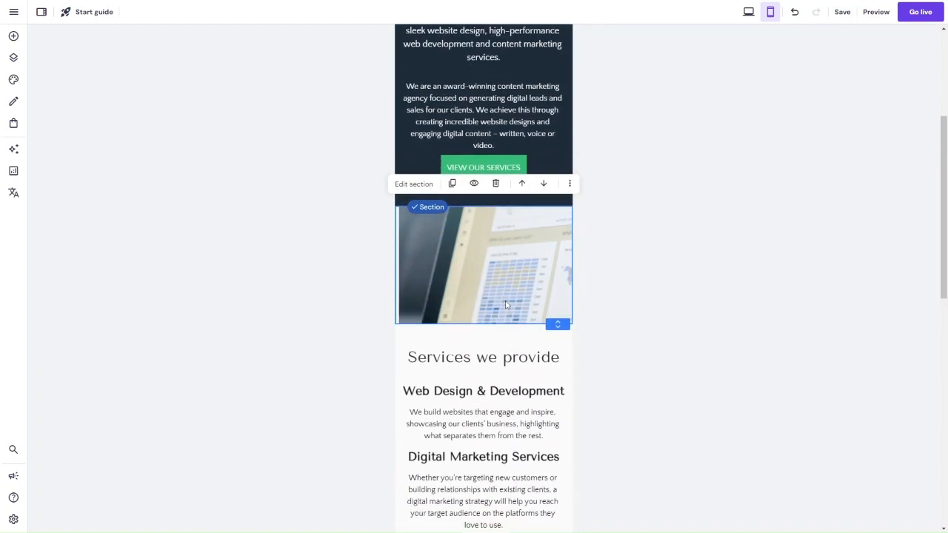
click(573, 189)
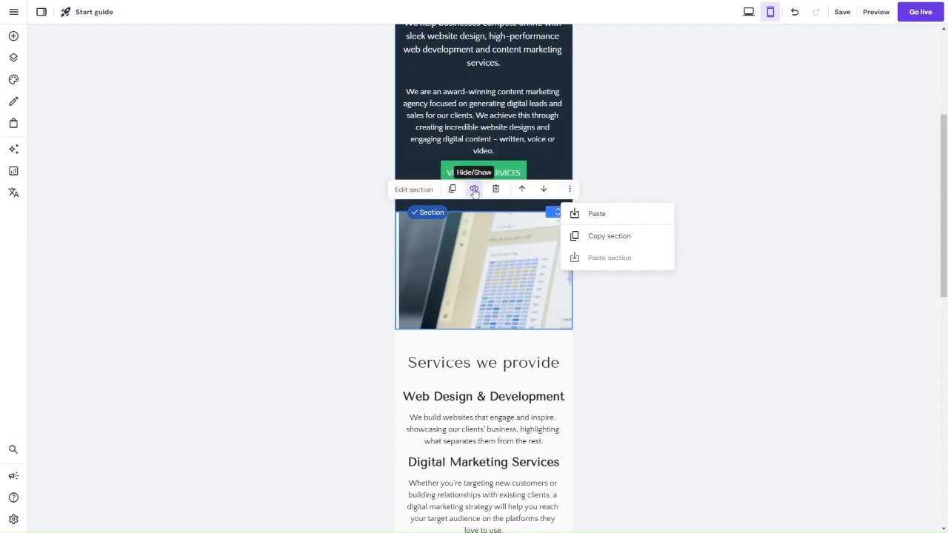
scroll(517, 289, up, 2)
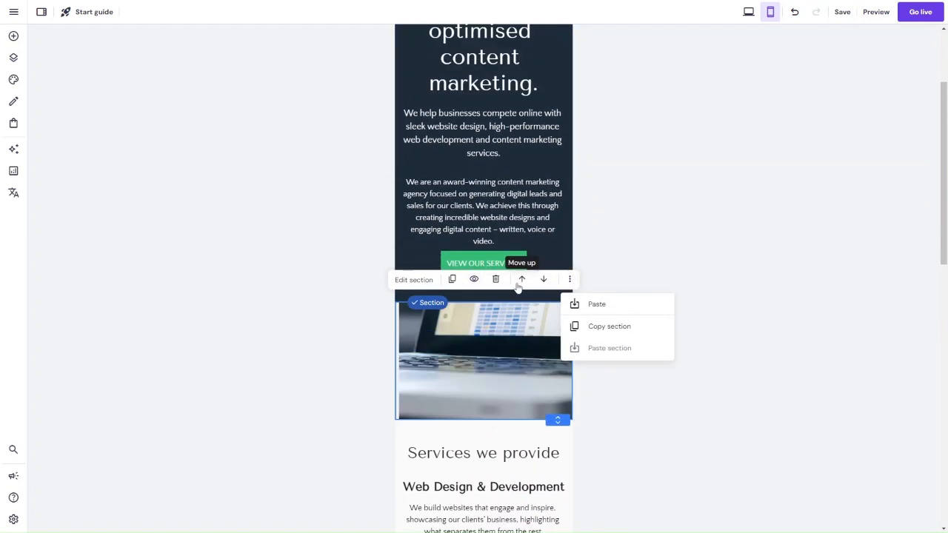
scroll(517, 286, down, 3)
scroll(516, 282, up, 3)
scroll(517, 288, down, 5)
scroll(517, 288, down, 3)
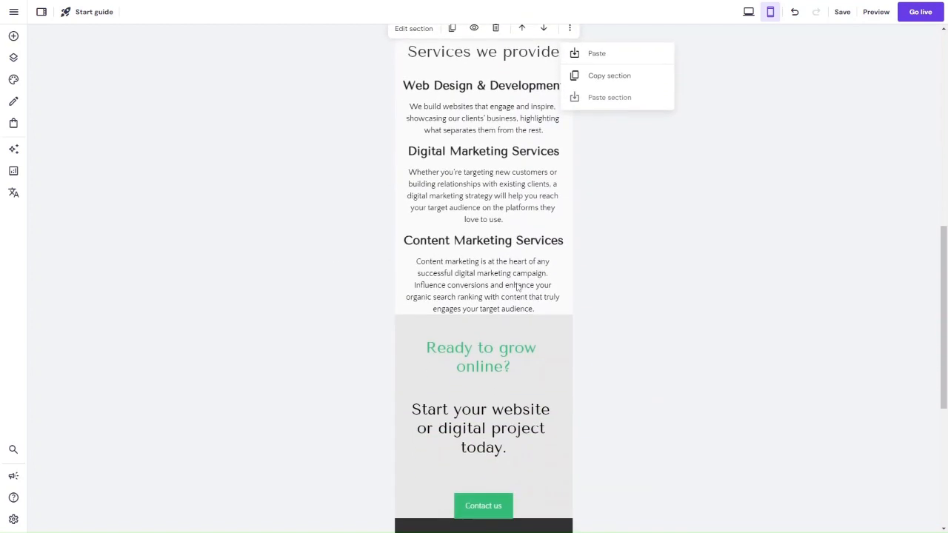
scroll(516, 285, up, 8)
scroll(516, 283, down, 1)
scroll(516, 283, down, 1)
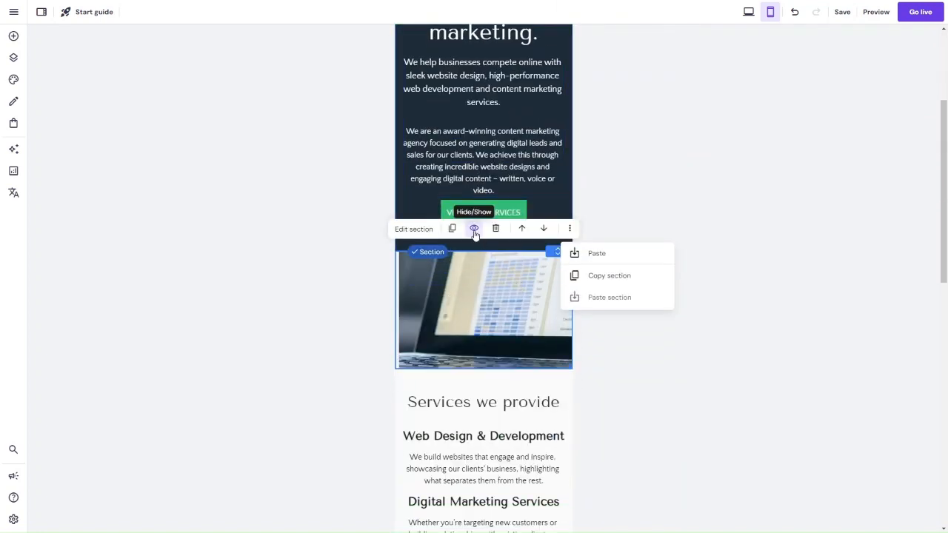
click(474, 228)
click(511, 269)
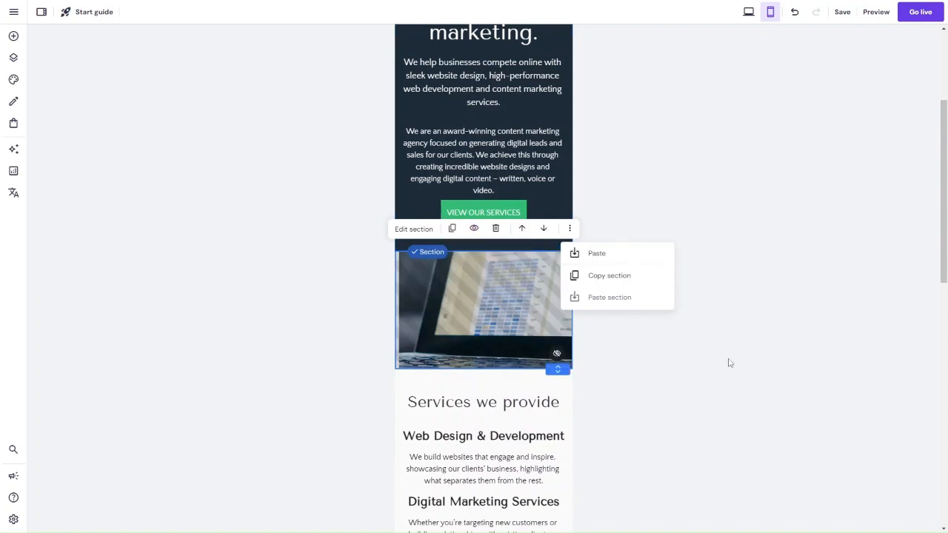
Step: Extend the mobile "Services we provide" and "Ready to grow online?" sections downward to leave space below their content
scroll(595, 440, down, 5)
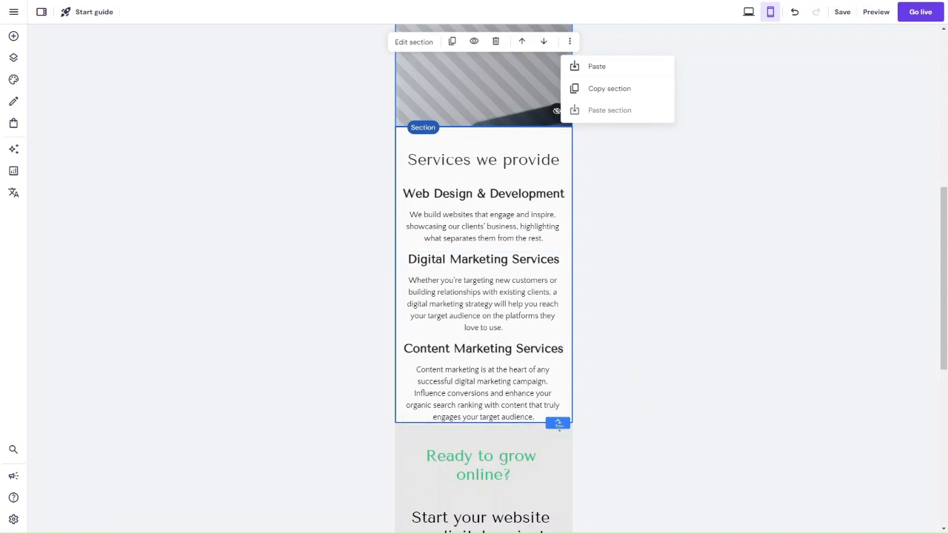
drag(557, 423, 559, 450)
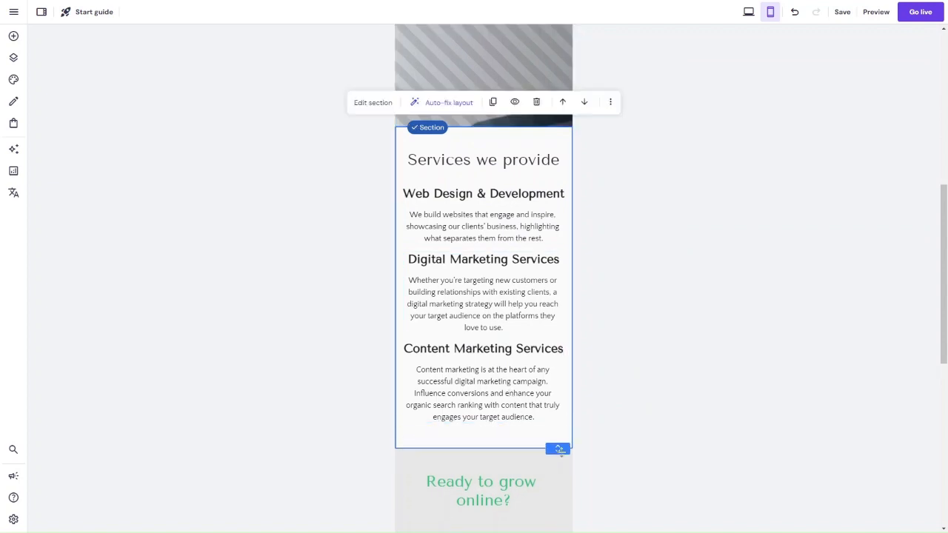
scroll(631, 373, down, 3)
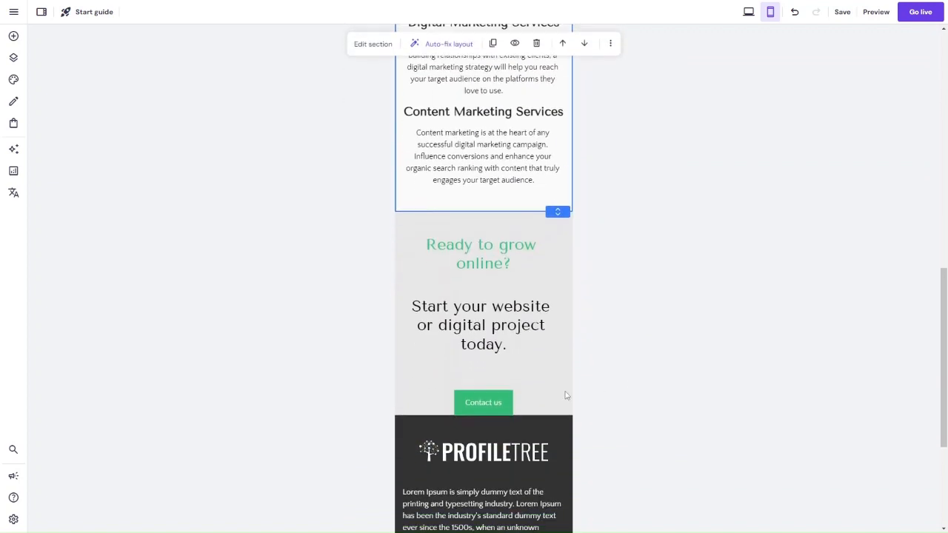
click(554, 408)
drag(554, 408, 557, 439)
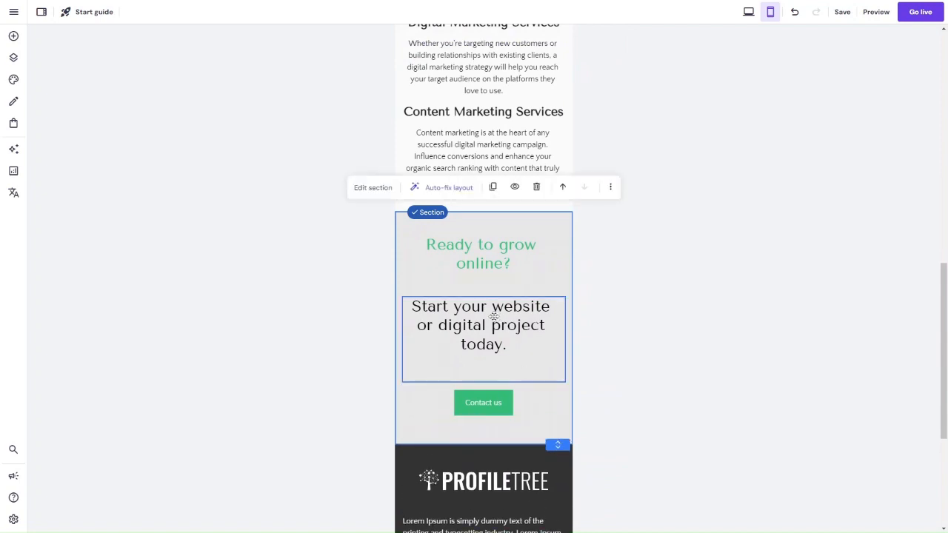
Step: Move the "Start your website or digital project today." text and the Contact us button slightly upward in the mobile call-to-action section
drag(494, 318, 494, 328)
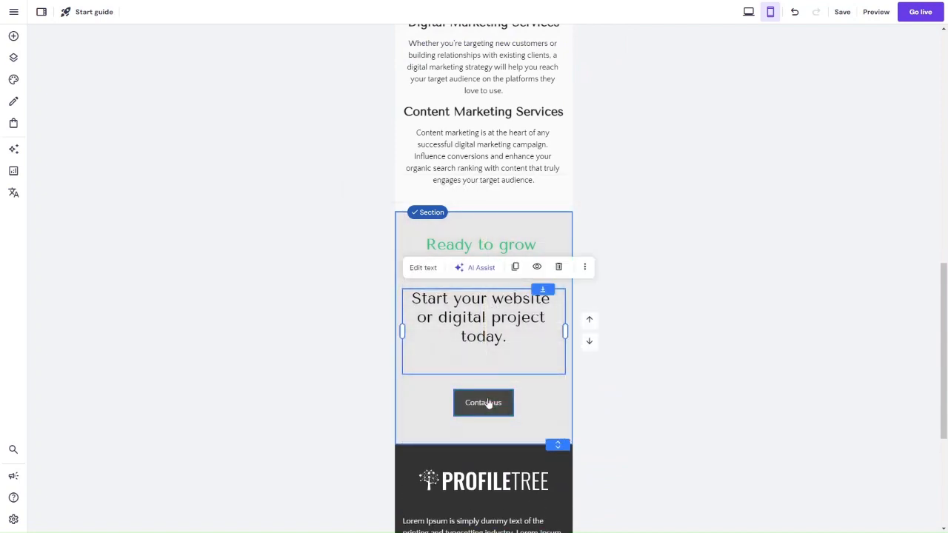
drag(487, 400, 483, 393)
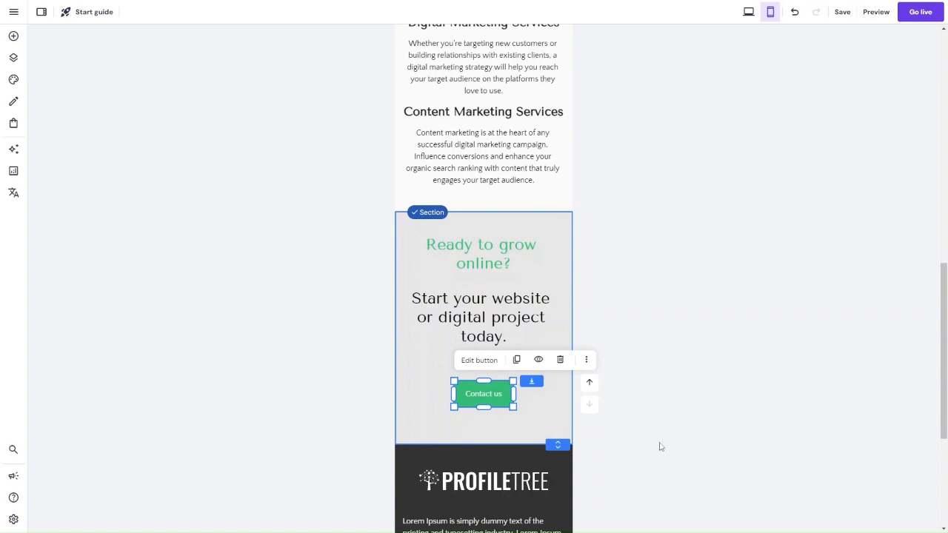
Step: Review the whole mobile home page in preview mode, checking the hero, services, call-to-action and footer spacing
scroll(503, 449, down, 3)
scroll(503, 449, up, 5)
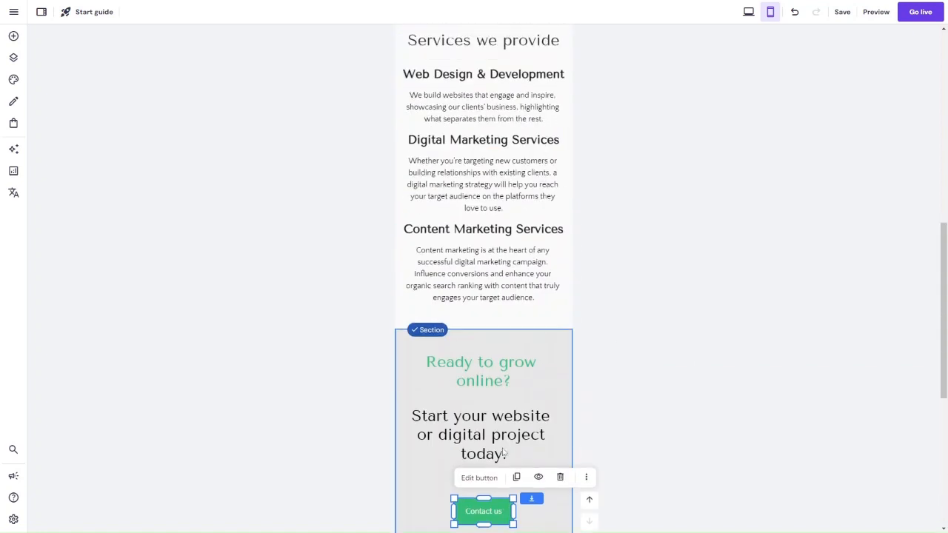
scroll(503, 453, up, 8)
scroll(503, 448, down, 3)
scroll(503, 449, up, 2)
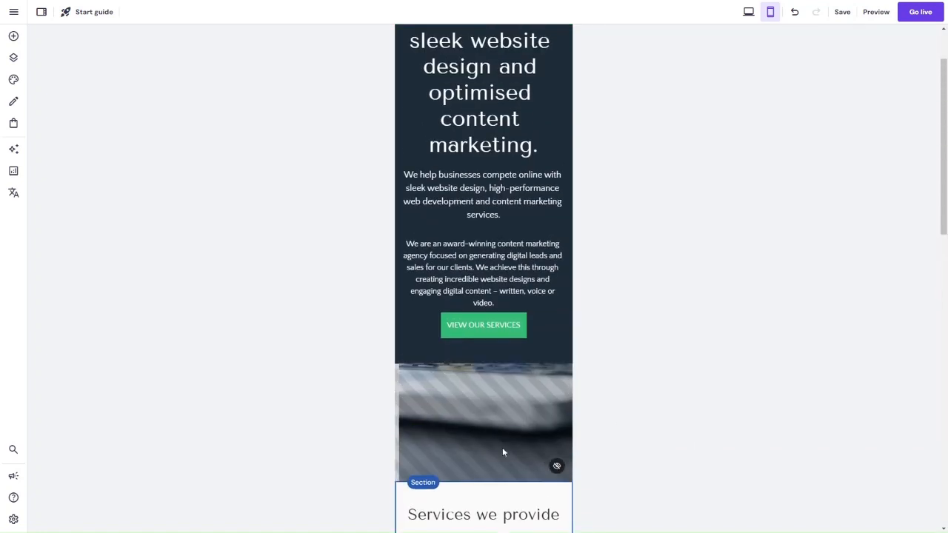
click(877, 12)
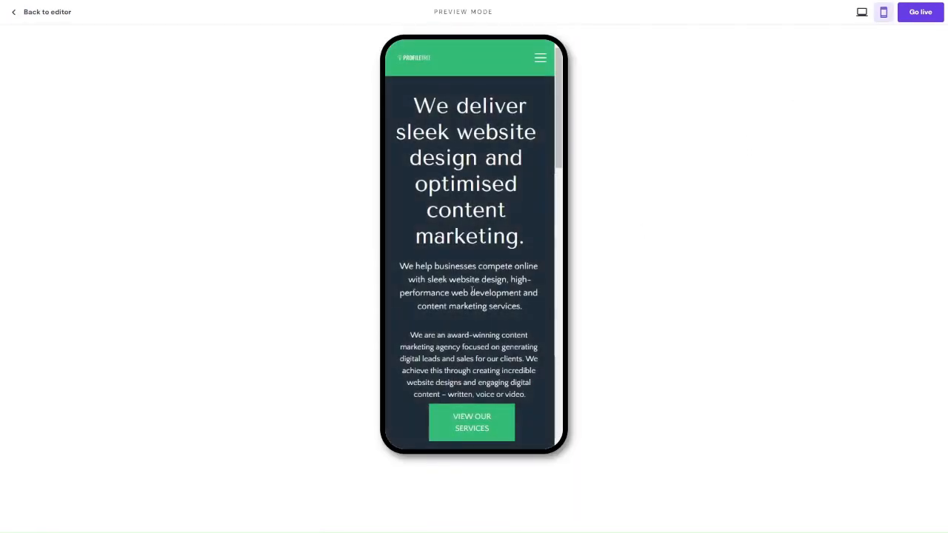
scroll(481, 254, down, 5)
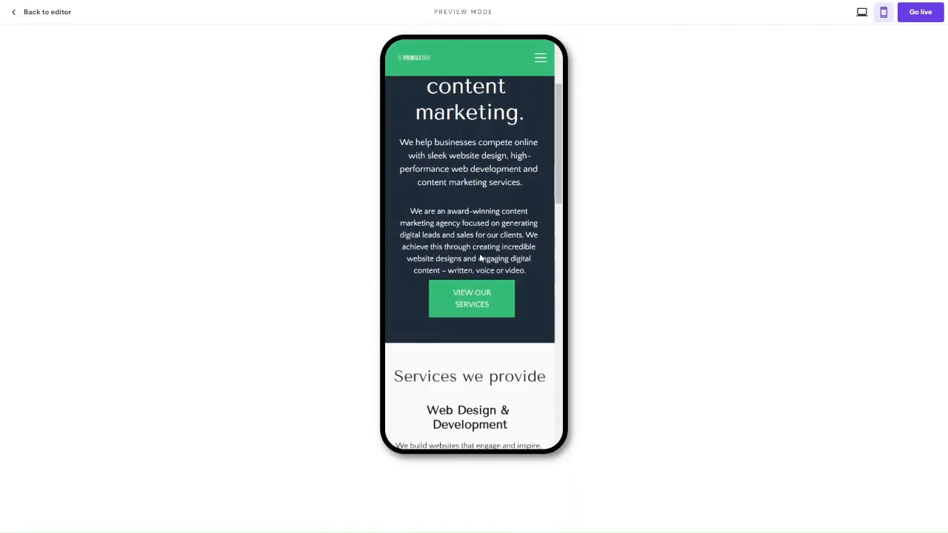
scroll(480, 255, down, 1)
scroll(478, 257, up, 1)
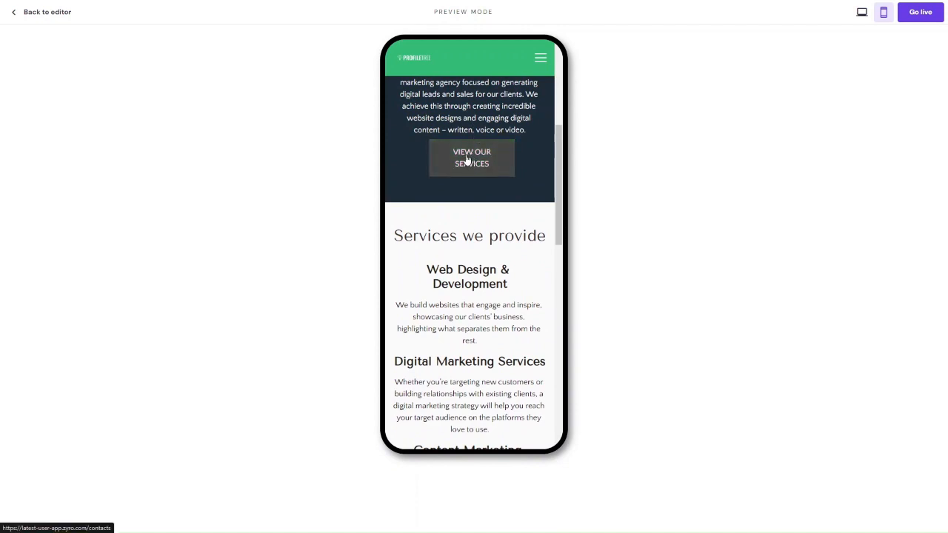
scroll(468, 245, down, 8)
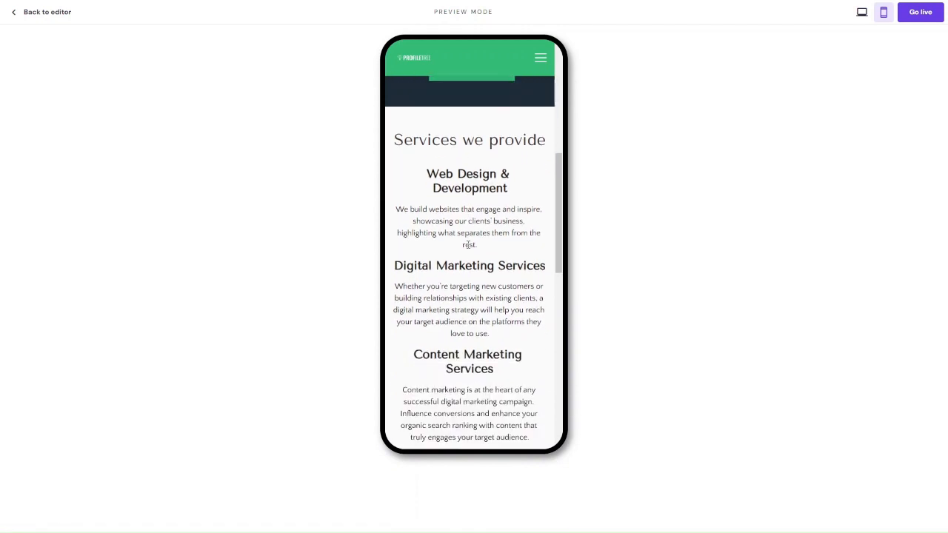
scroll(468, 249, down, 2)
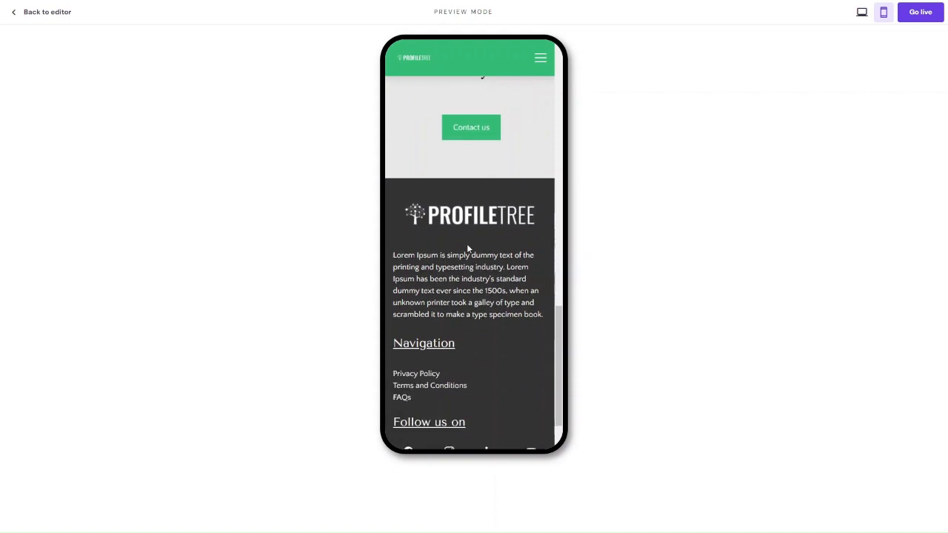
scroll(468, 249, up, 12)
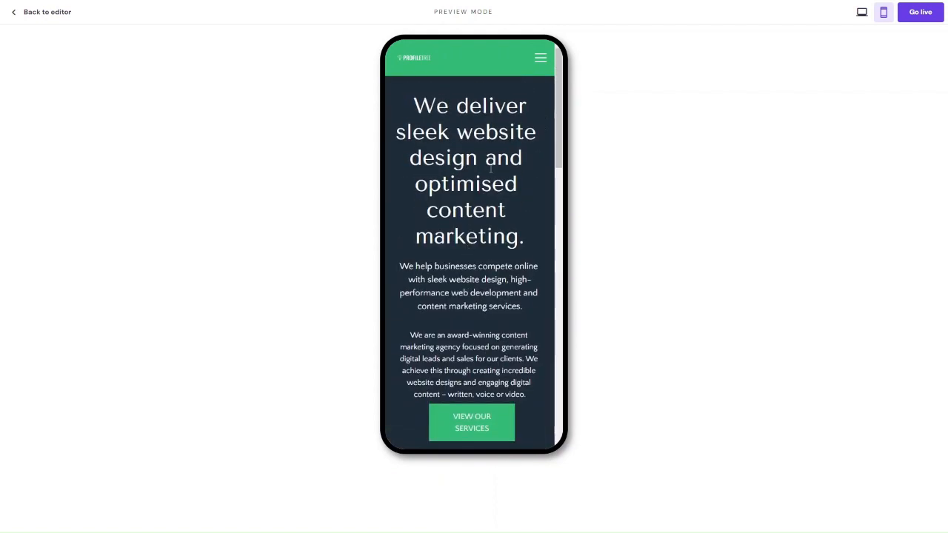
scroll(467, 243, down, 2)
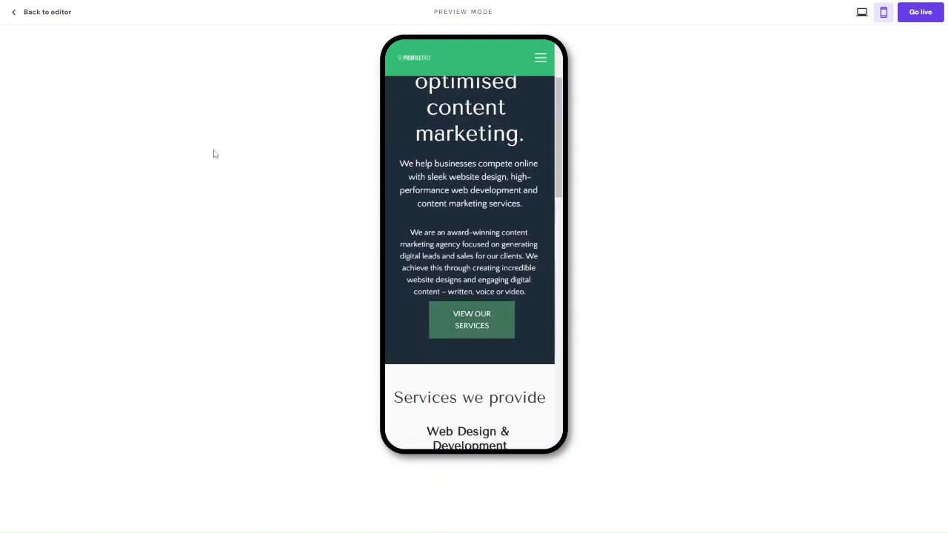
Step: Return to the editor and move the mobile VIEW OUR SERVICES button slightly down, away from the paragraph above it
click(48, 13)
scroll(474, 267, down, 1)
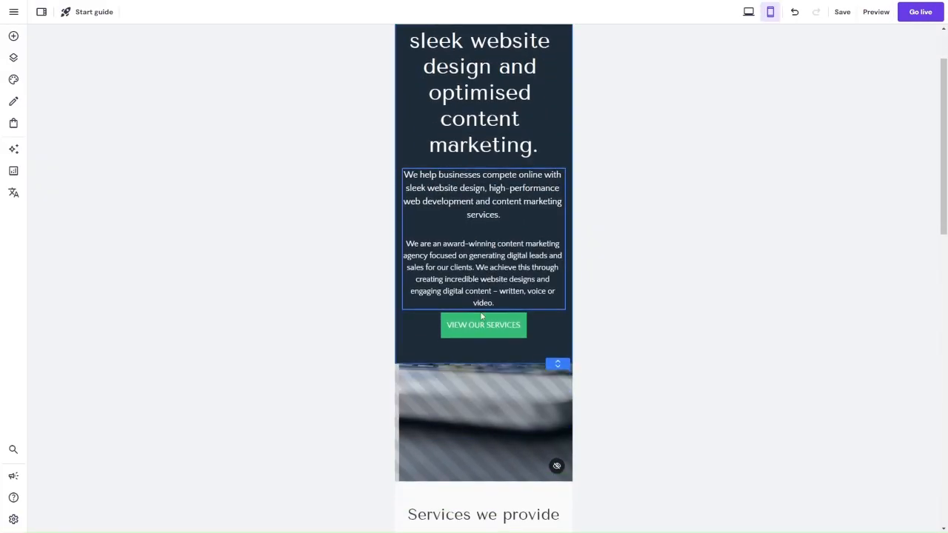
click(483, 332)
drag(483, 332, 482, 339)
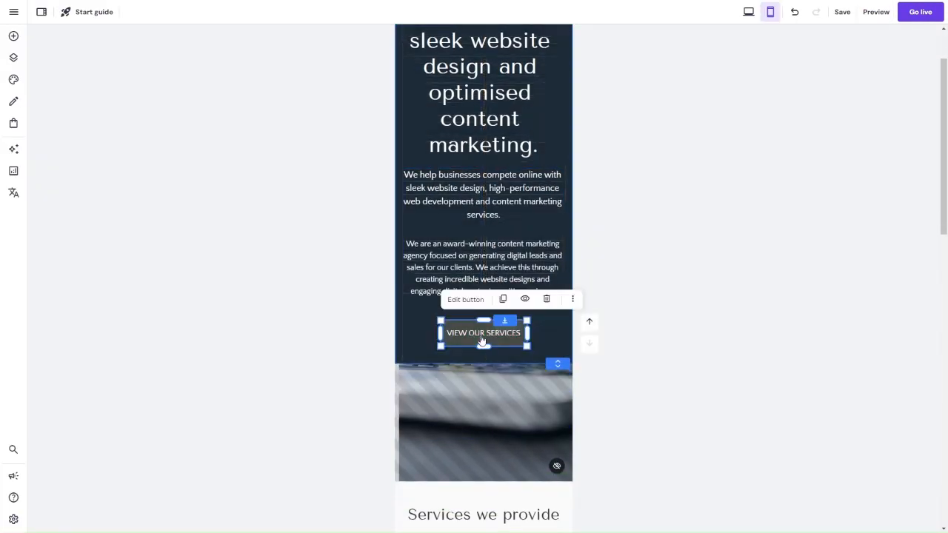
Step: Check the VIEW OUR SERVICES button's spacing in the mobile preview, then return to the editor and save the changes
click(865, 12)
scroll(528, 232, down, 2)
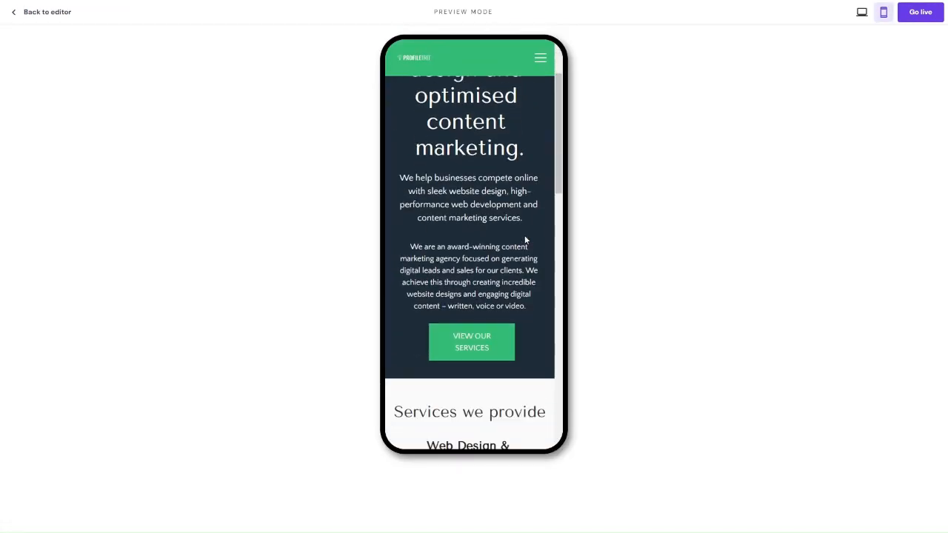
click(45, 12)
mouse_move(845, 15)
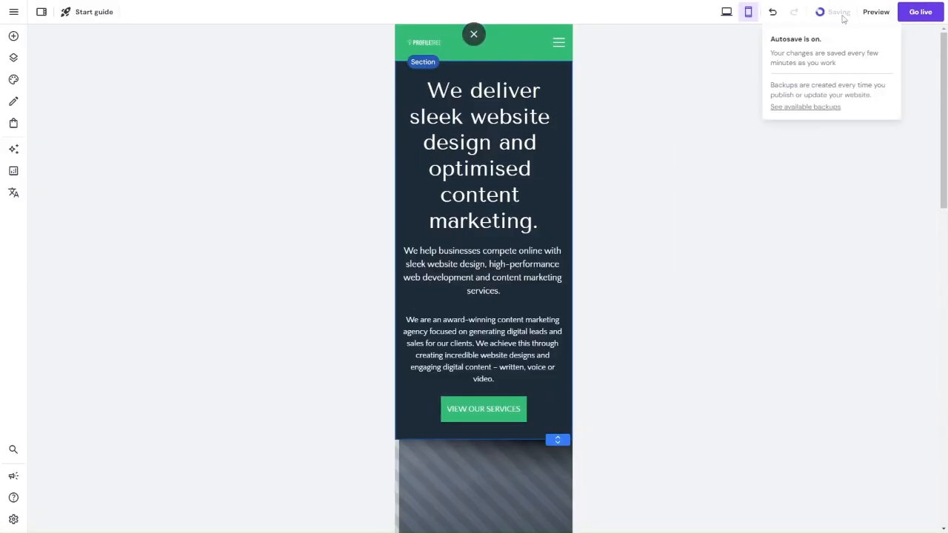
Step: Preview the mobile home page again from top to bottom, opening and closing its navigation menu
click(868, 13)
scroll(541, 224, down, 2)
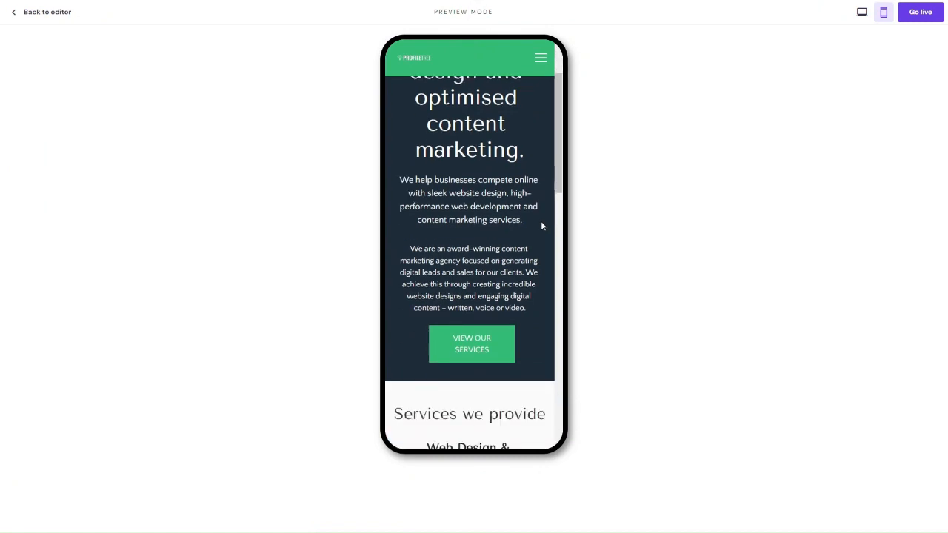
scroll(501, 273, down, 10)
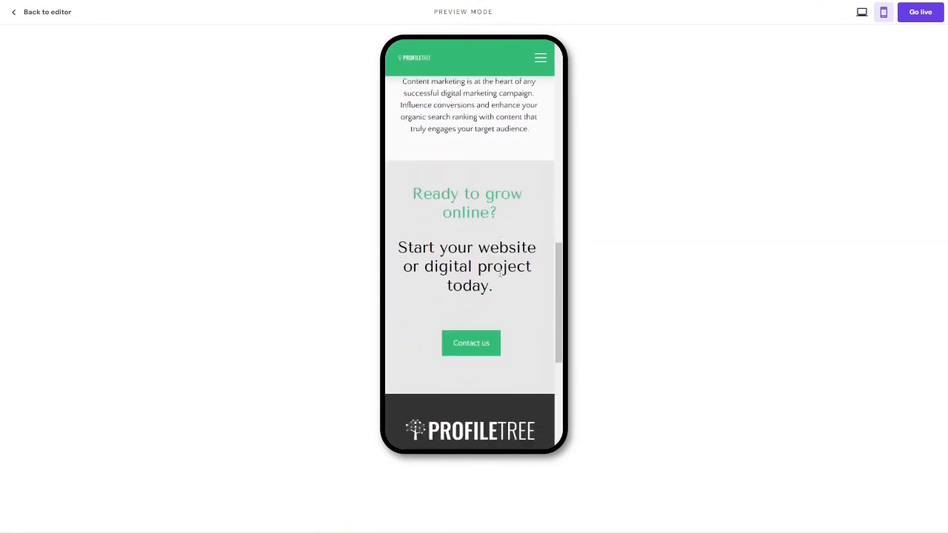
scroll(501, 272, down, 1)
click(540, 58)
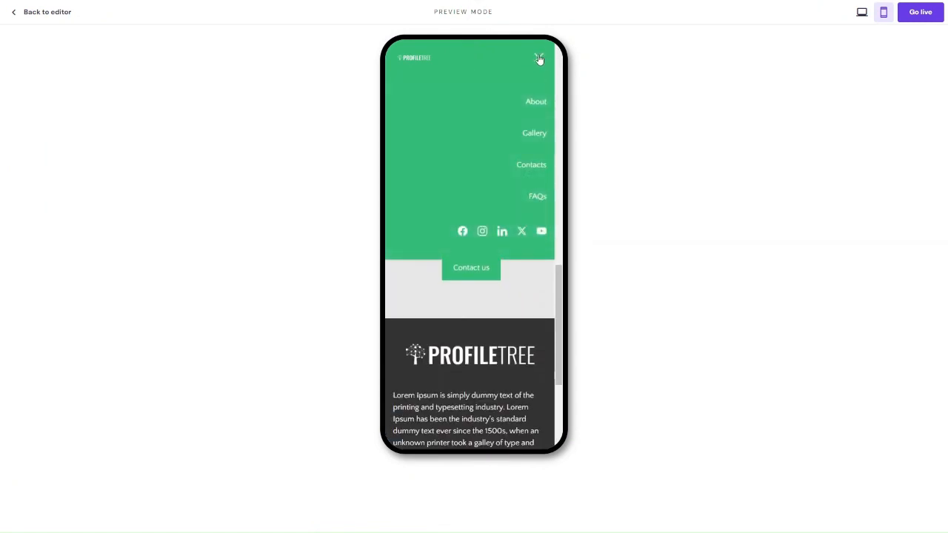
click(540, 60)
scroll(487, 220, down, 5)
scroll(487, 245, up, 15)
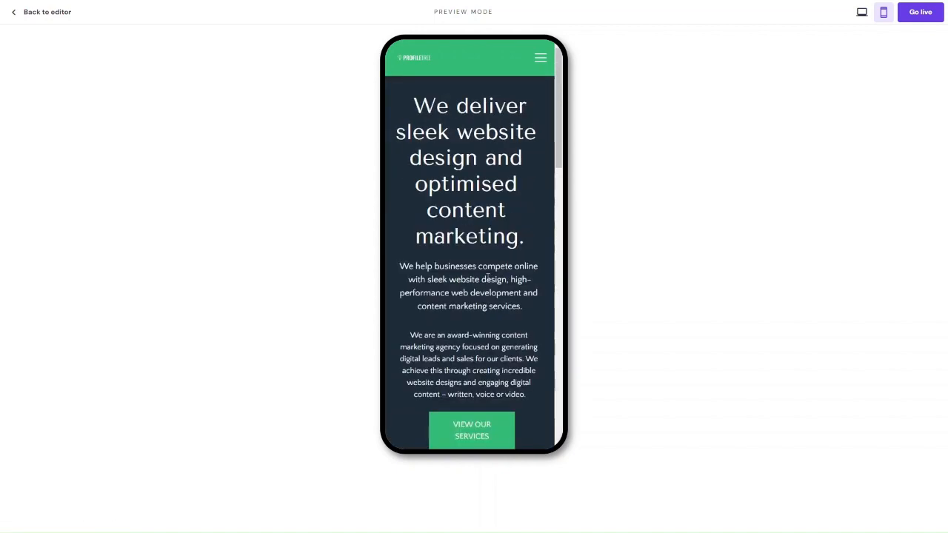
Step: Switch the preview to desktop and review the home page's hero, laptop image and services sections
click(861, 12)
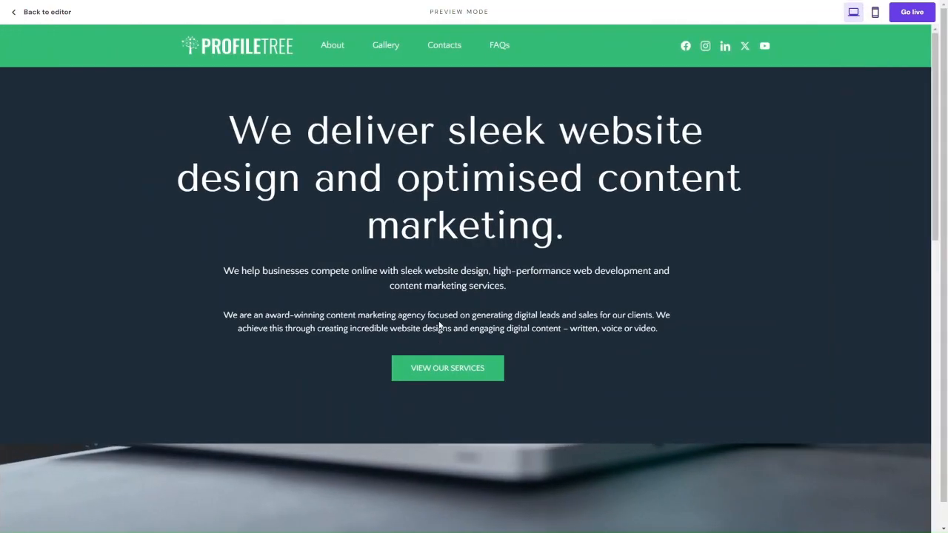
scroll(440, 331, down, 10)
scroll(440, 326, up, 8)
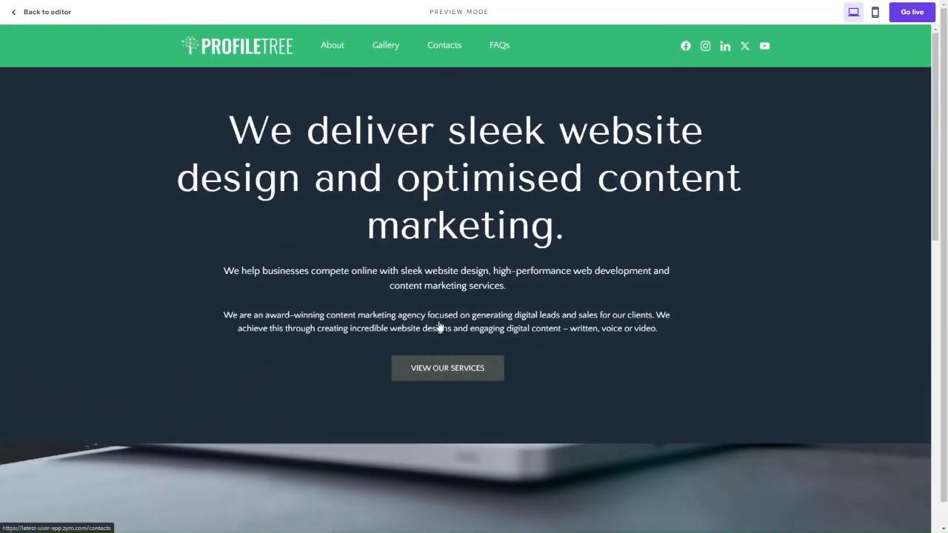
scroll(440, 326, down, 6)
scroll(442, 325, down, 2)
scroll(440, 324, up, 5)
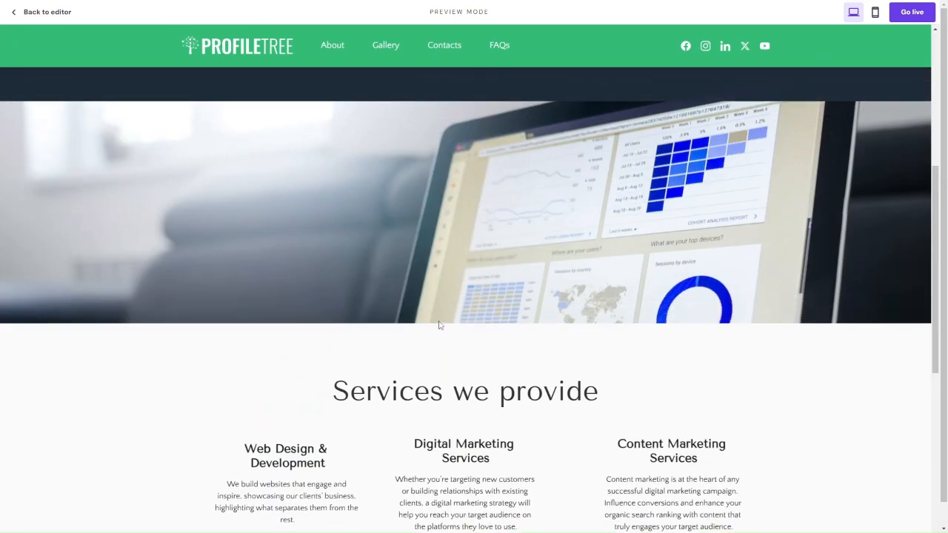
scroll(440, 324, down, 4)
scroll(369, 226, up, 4)
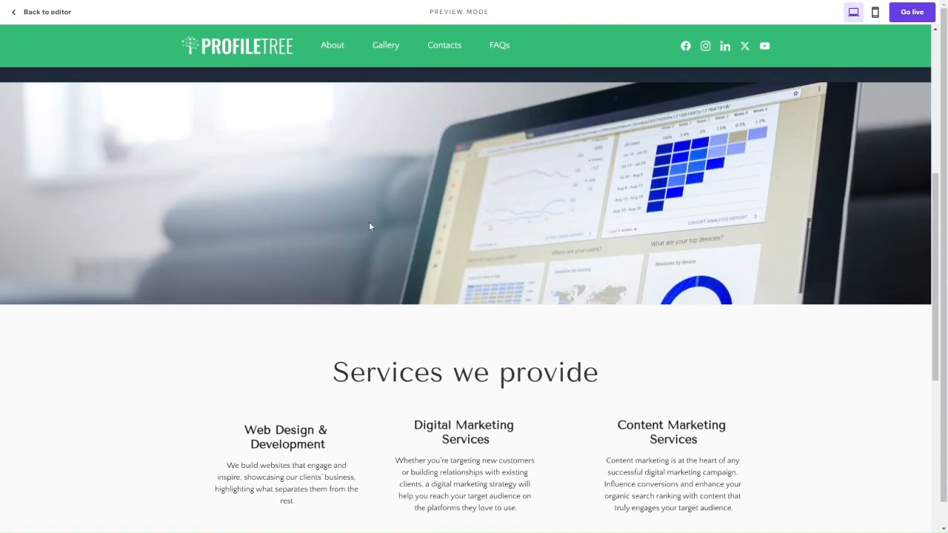
scroll(369, 226, up, 5)
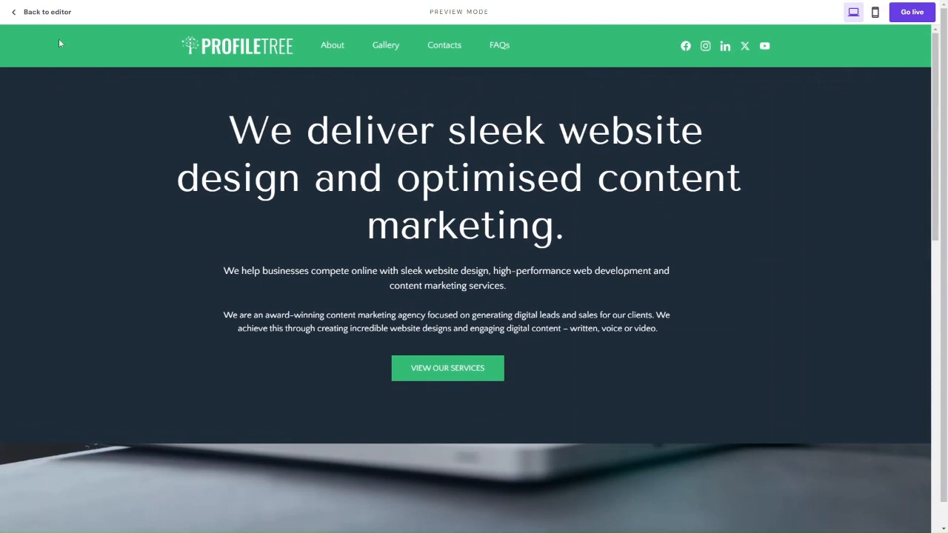
Step: Return to the editor, open the About page and set its title section's background to the dark navy website color
click(26, 13)
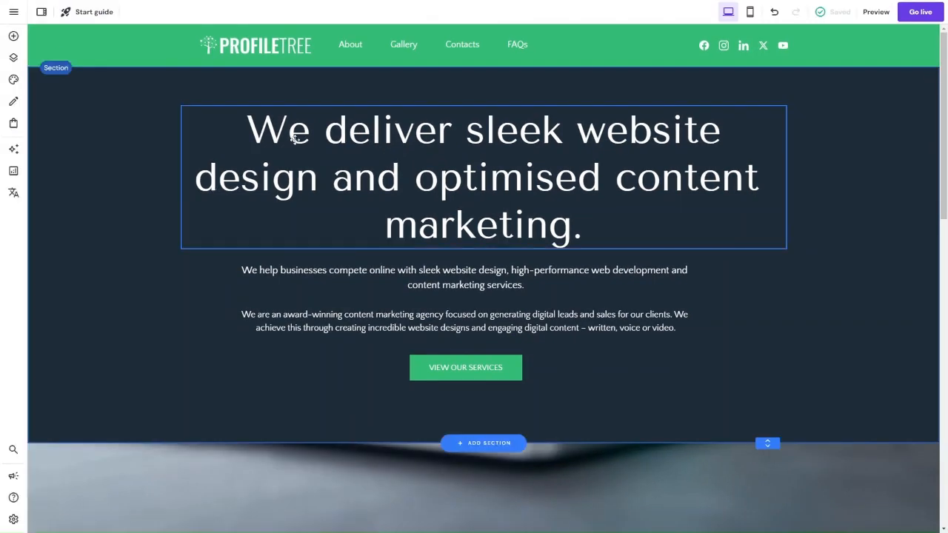
click(350, 47)
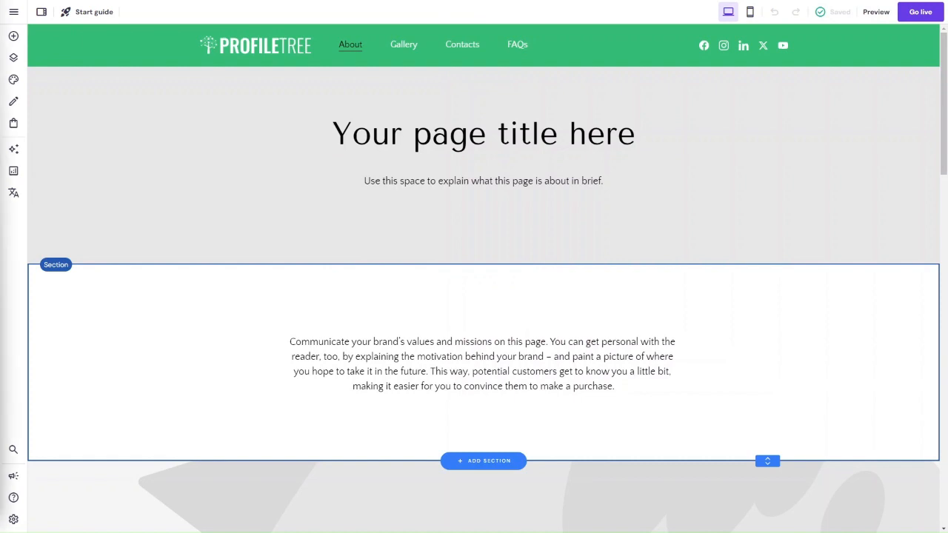
click(238, 103)
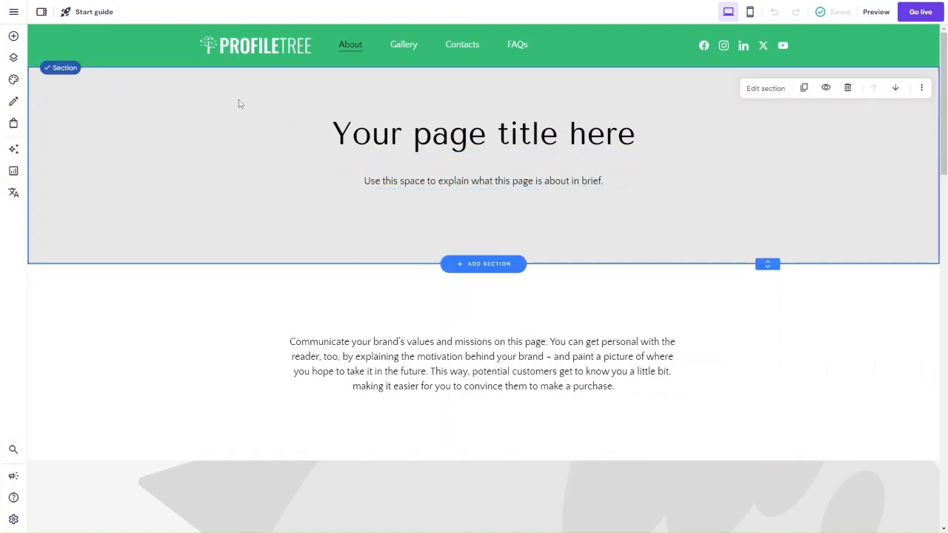
click(781, 91)
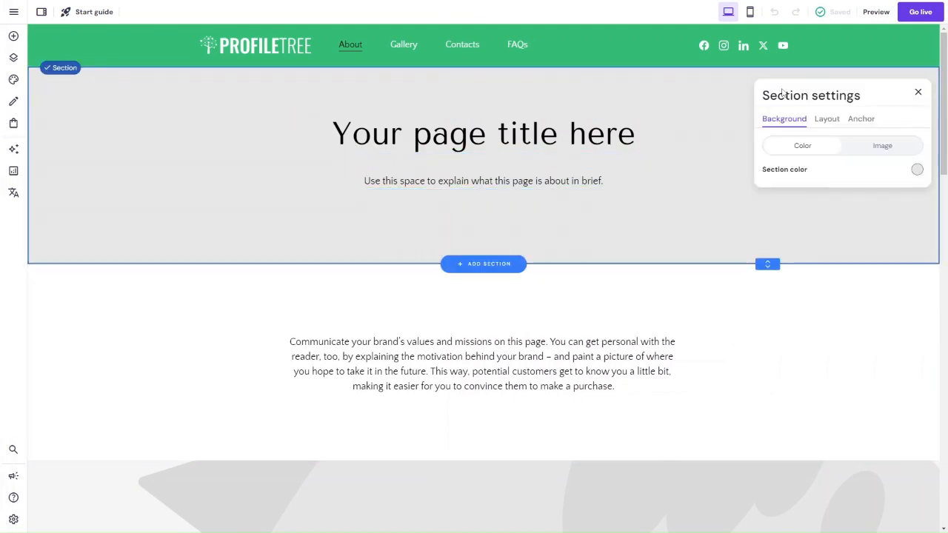
click(917, 169)
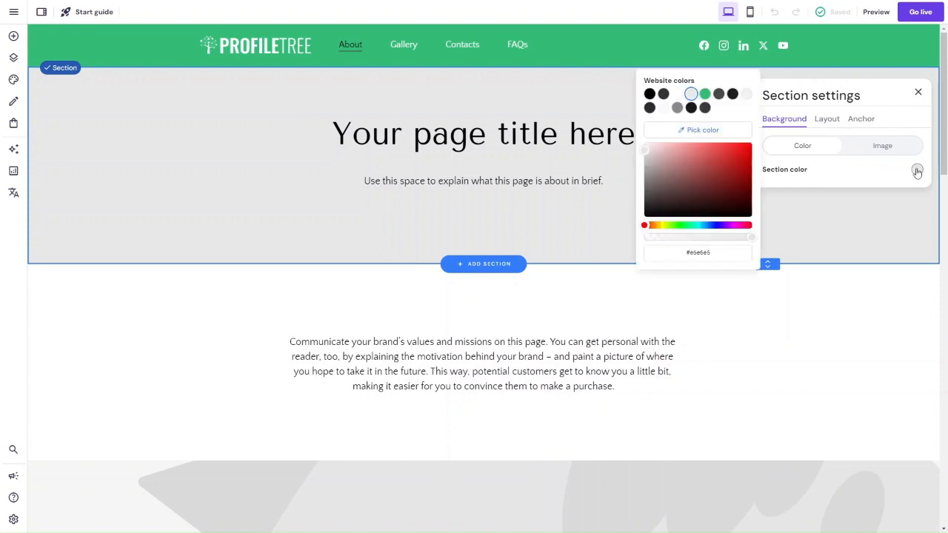
click(649, 108)
Step: Replace the About page's title text with "Award Winning Content and Web Design Agency"
click(499, 122)
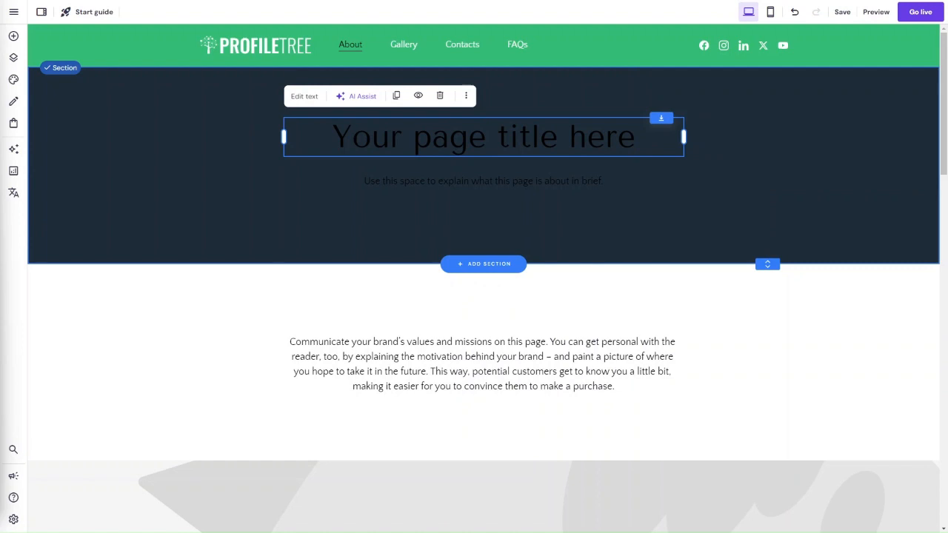
click(304, 96)
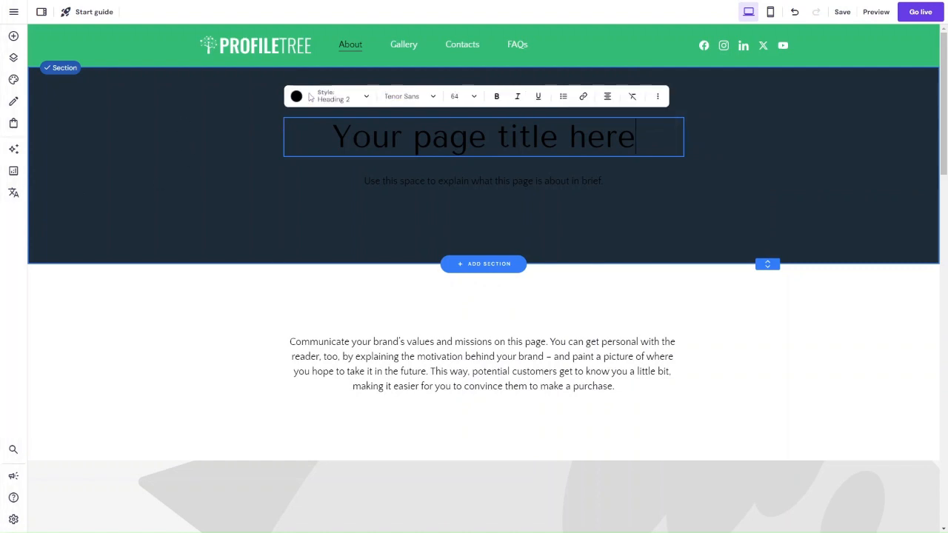
double_click(350, 120)
key(ctrl+a)
text(Award Winning Content and Web Design Agency)
key(ctrl+a)
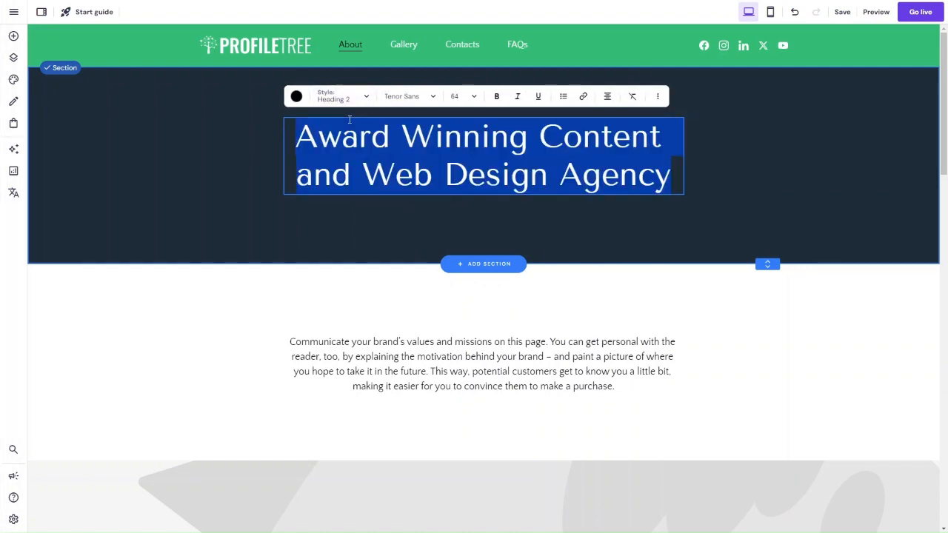
Step: Format the whole page title as Heading 1 and set its text color to white
click(341, 103)
click(344, 136)
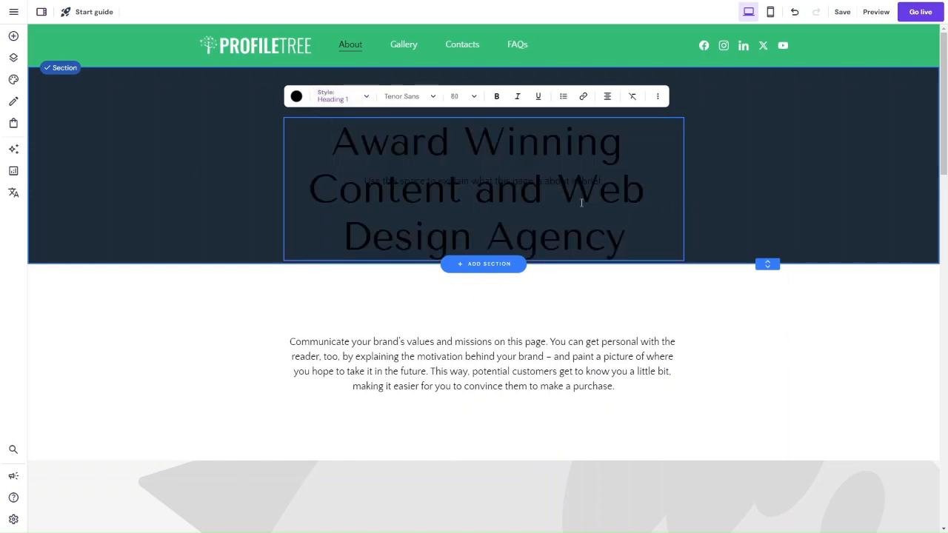
key(ctrl+a)
click(296, 97)
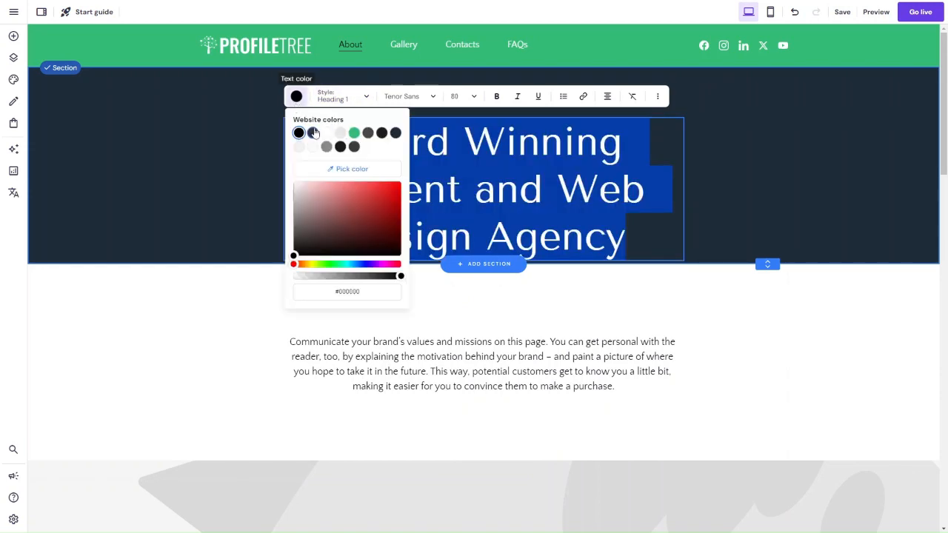
click(747, 207)
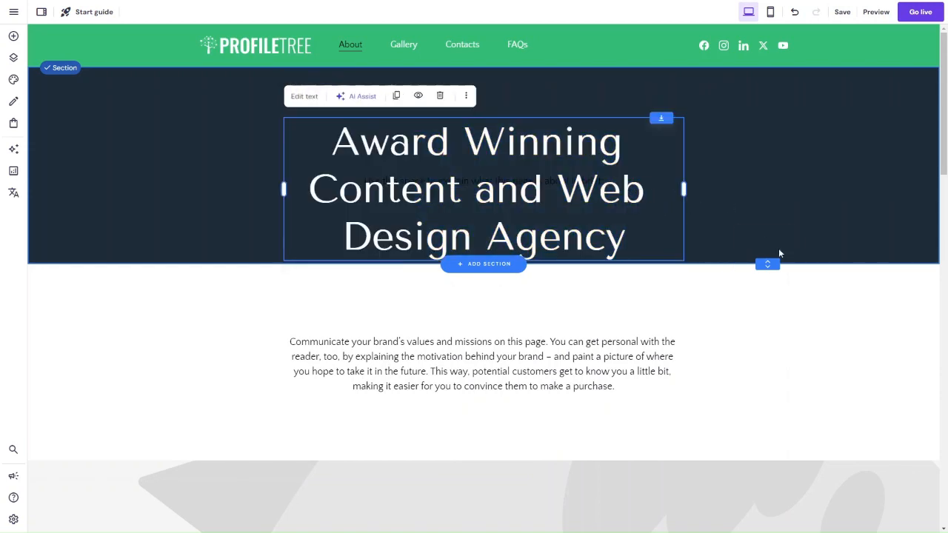
Step: Make the title section taller, widen the title to two lines, and reposition it centred above the subtitle
drag(767, 268, 768, 335)
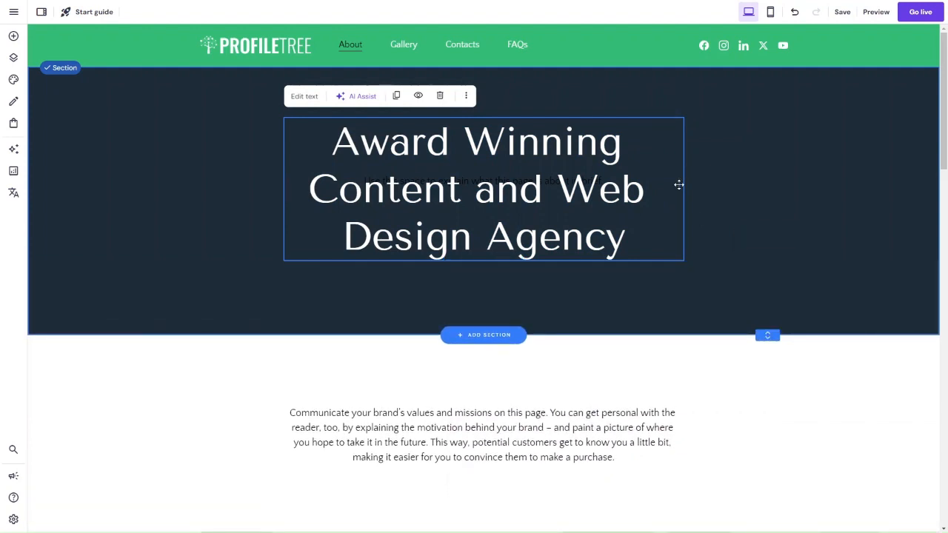
drag(687, 192, 786, 164)
click(631, 216)
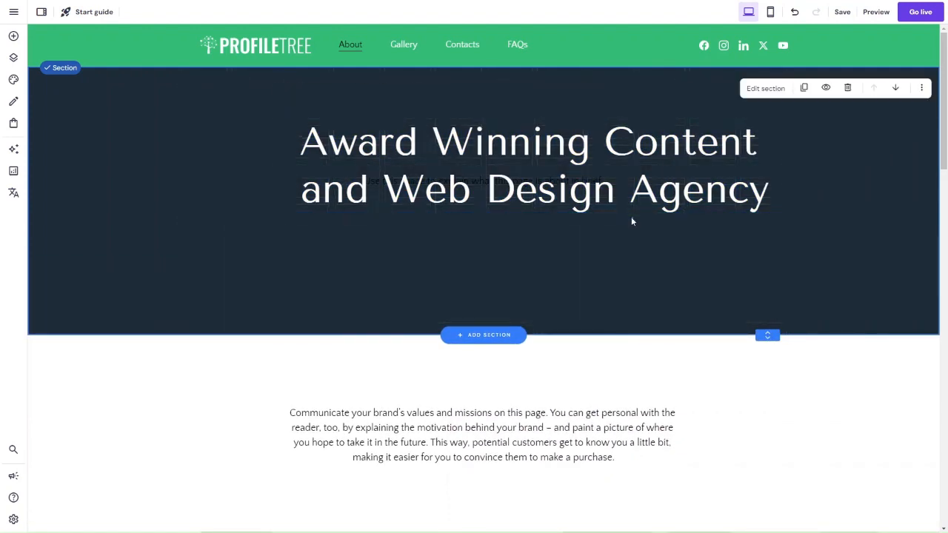
drag(557, 188, 505, 137)
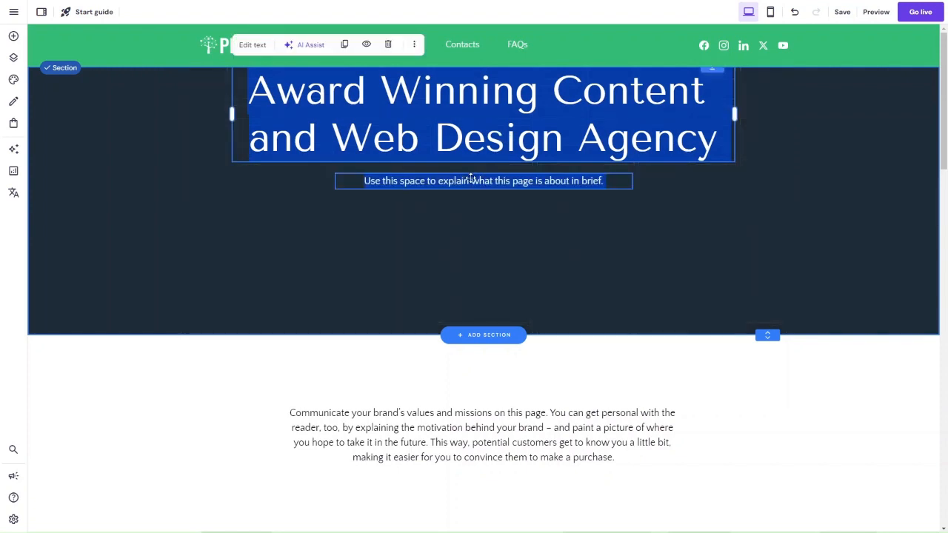
drag(469, 179, 460, 244)
drag(456, 133, 456, 157)
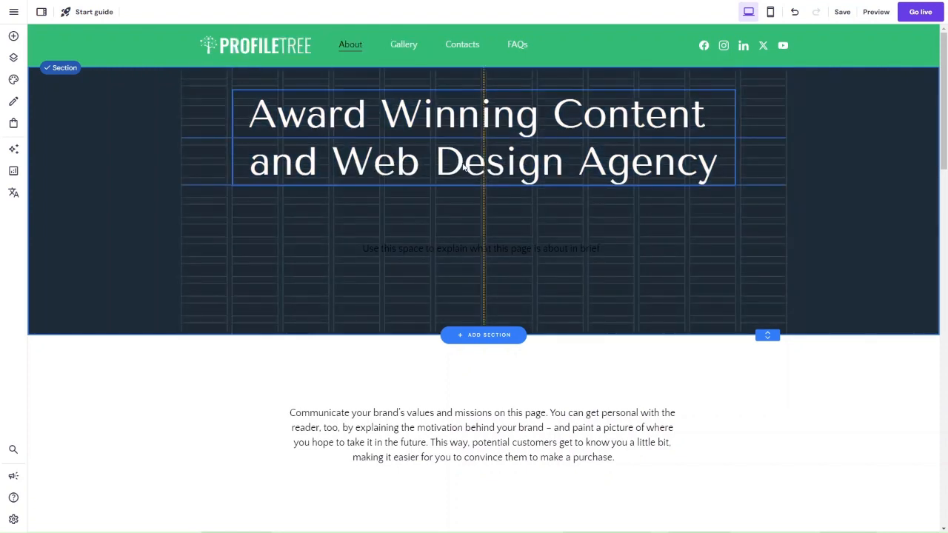
Step: Stretch the title across the full content grid, lower it slightly, and move the subtitle up close beneath it
drag(231, 138, 172, 139)
drag(735, 137, 787, 138)
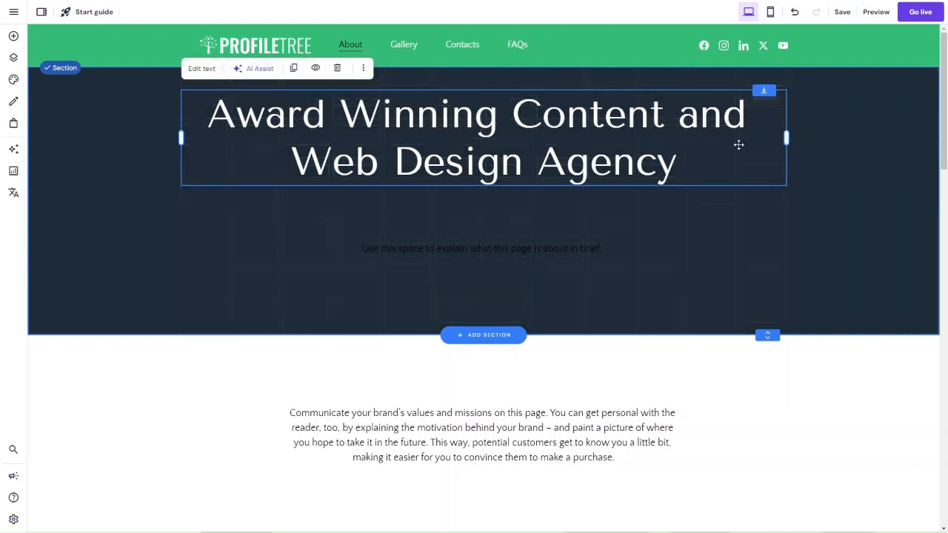
drag(602, 168, 602, 176)
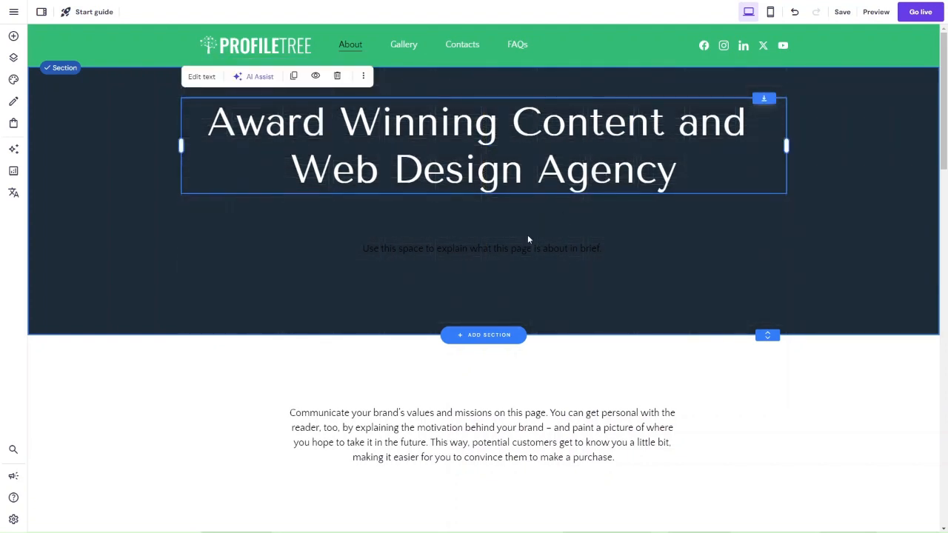
drag(502, 246, 499, 218)
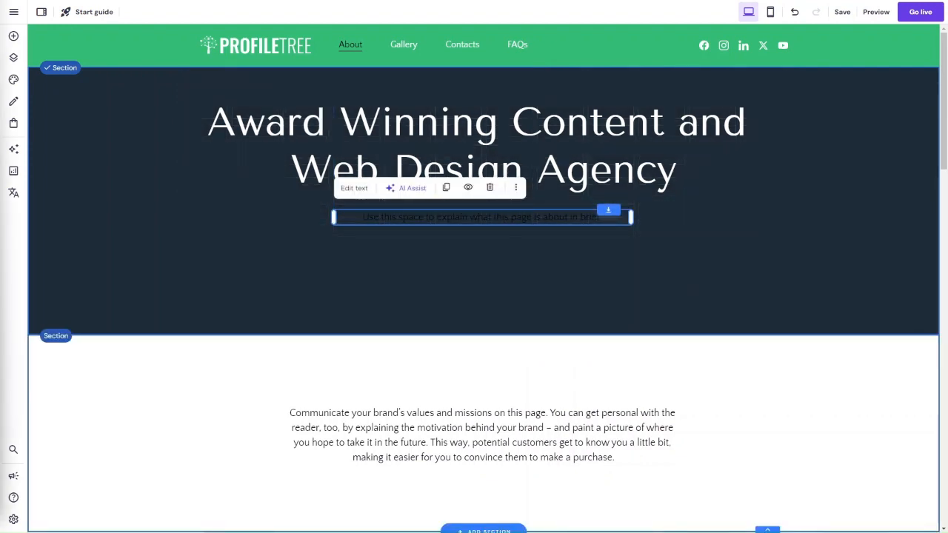
Step: Replace the subtitle with the description beginning "We generate sales for businesses using online marketing" and color it white (#ffffff)
click(356, 193)
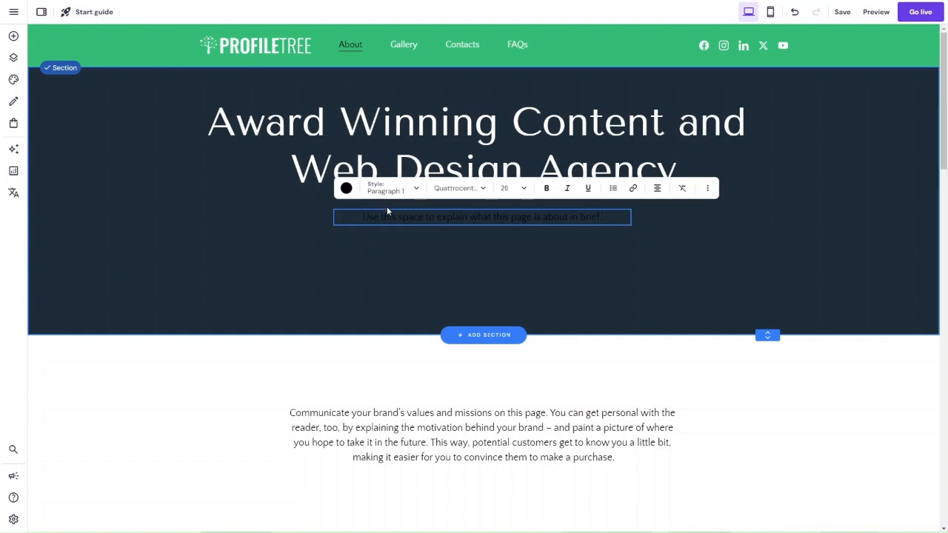
key(ctrl+a)
text(We generate sales for businesses using online marketing, digital audits, content creation, digital strategy, web design, website development, SEO, video production and training)
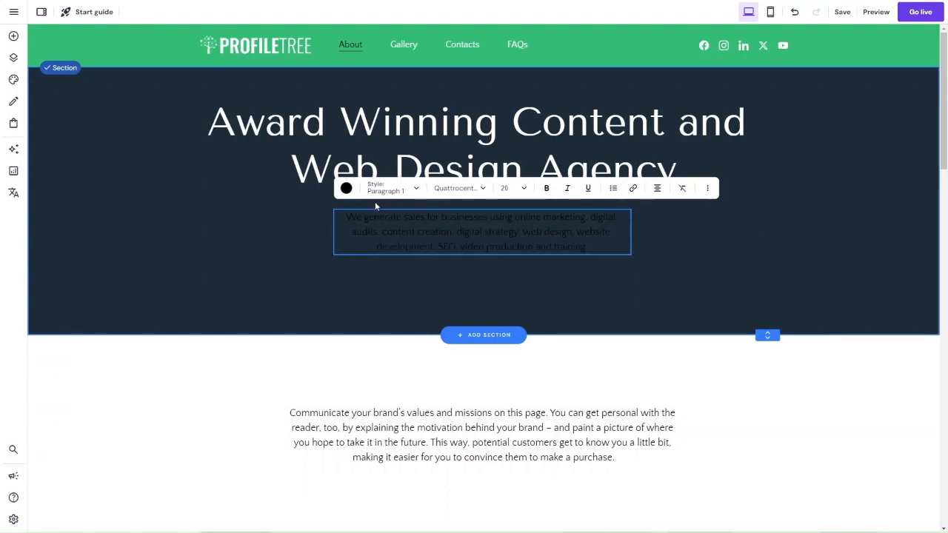
key(ctrl+a)
click(346, 188)
click(376, 225)
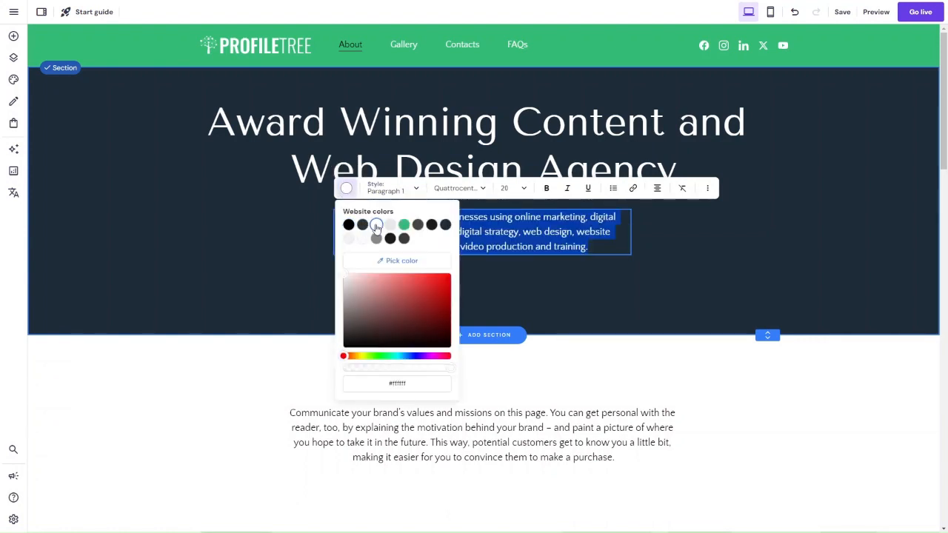
click(597, 282)
Step: Widen the subtitle and centre it under the title, and reduce the title section's height to fit
drag(630, 232, 690, 232)
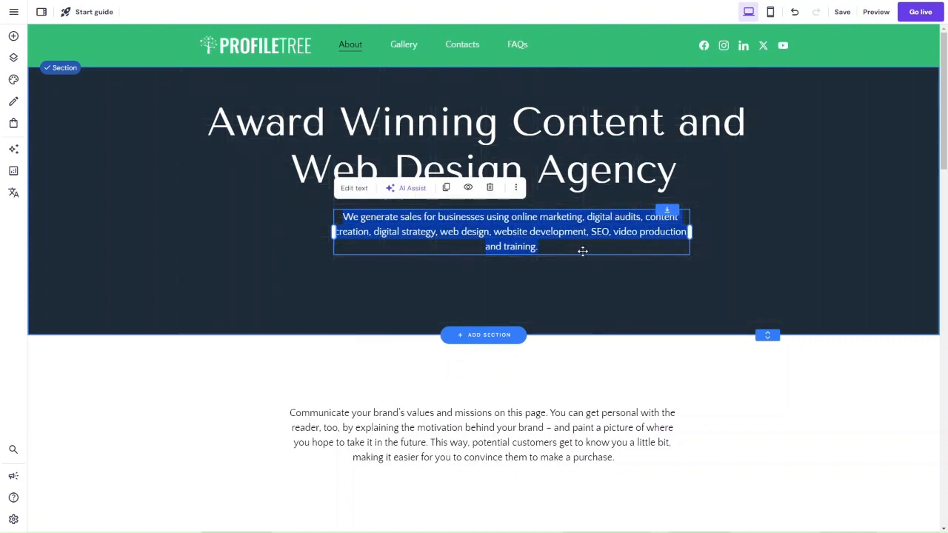
drag(583, 251, 555, 246)
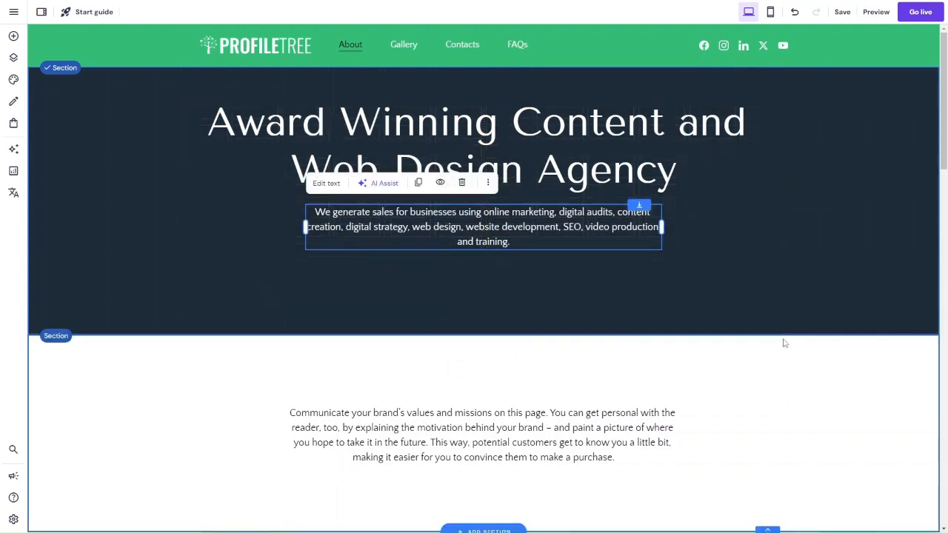
drag(767, 334, 756, 289)
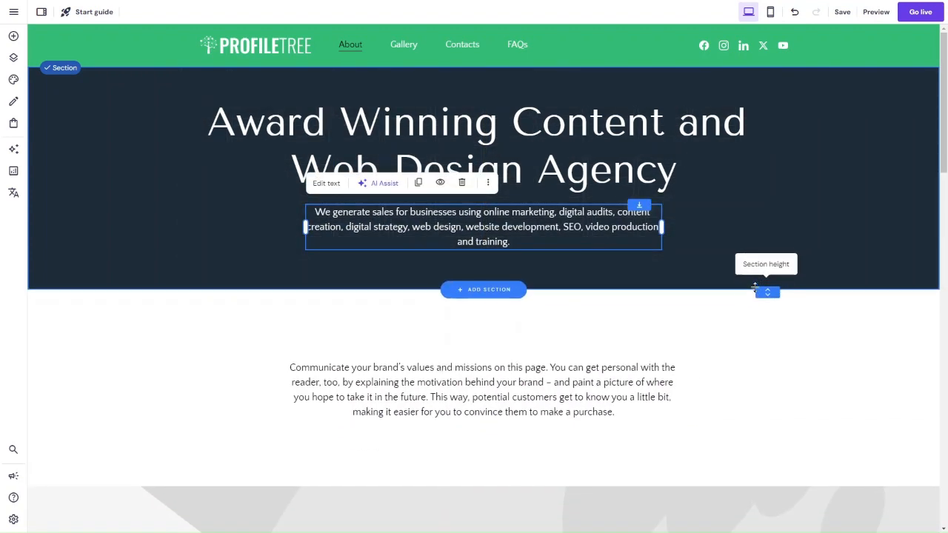
Step: Add a text element above the paragraph in the white section, moving the paragraph down and widening the new text onto one line
scroll(548, 328, down, 3)
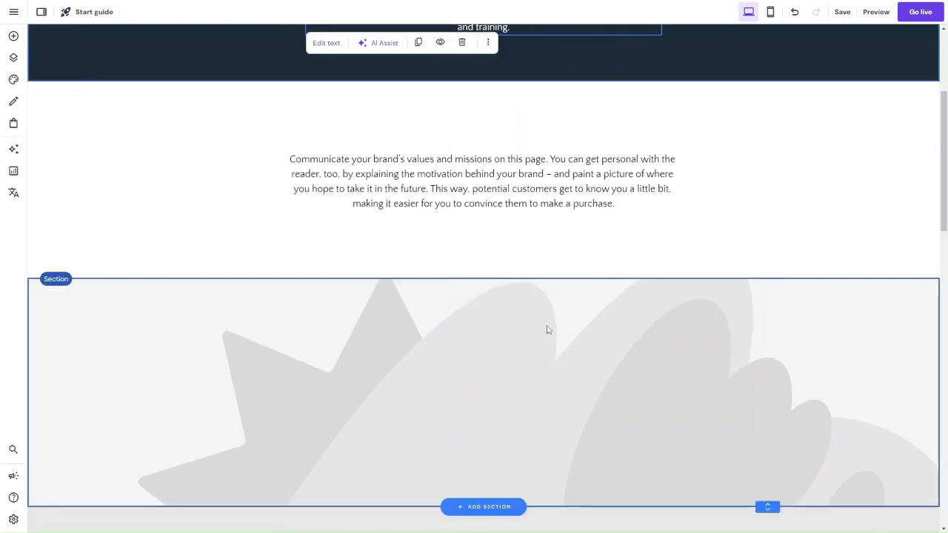
scroll(548, 330, down, 2)
scroll(546, 328, up, 6)
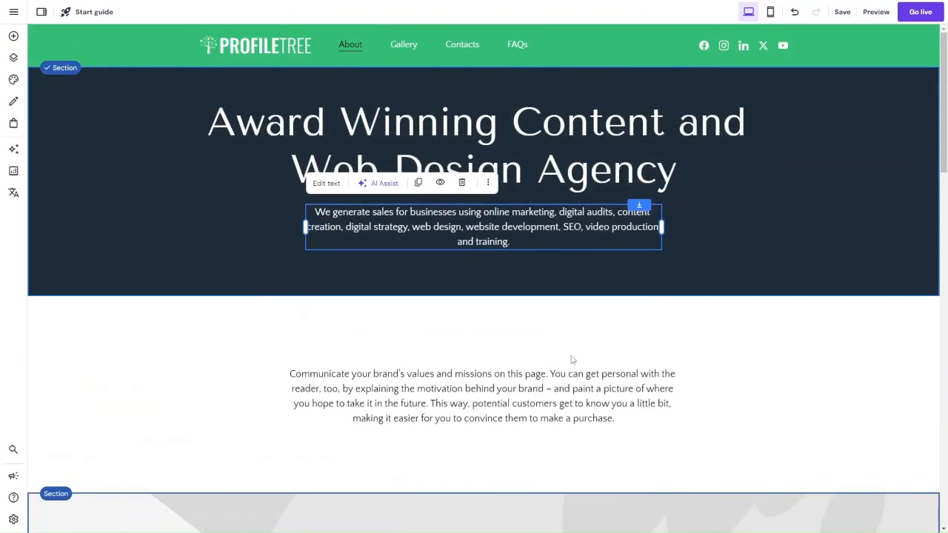
scroll(593, 360, down, 2)
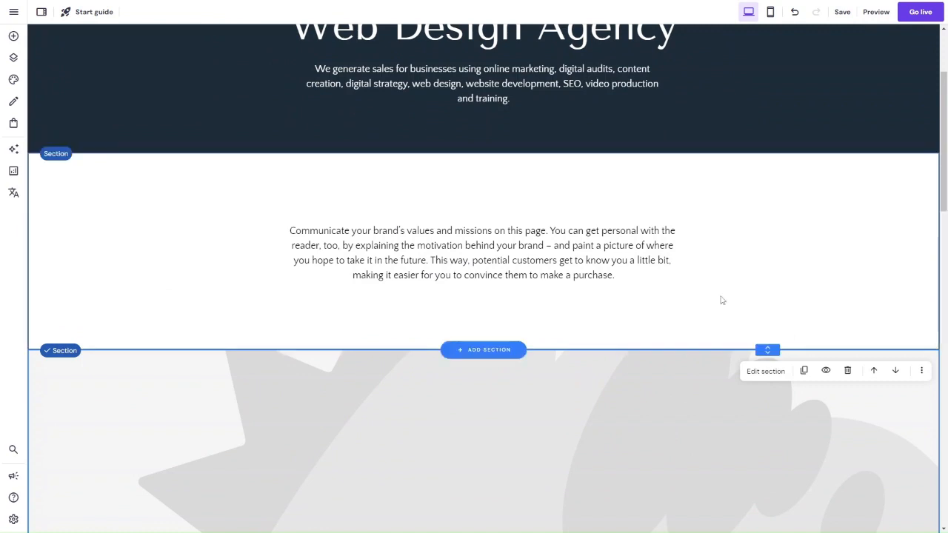
scroll(577, 235, down, 2)
scroll(578, 237, up, 1)
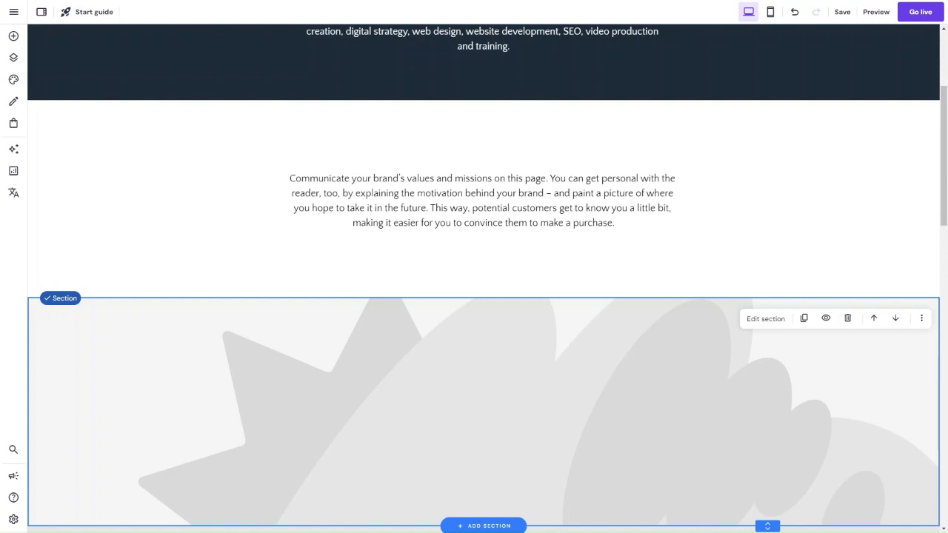
click(414, 201)
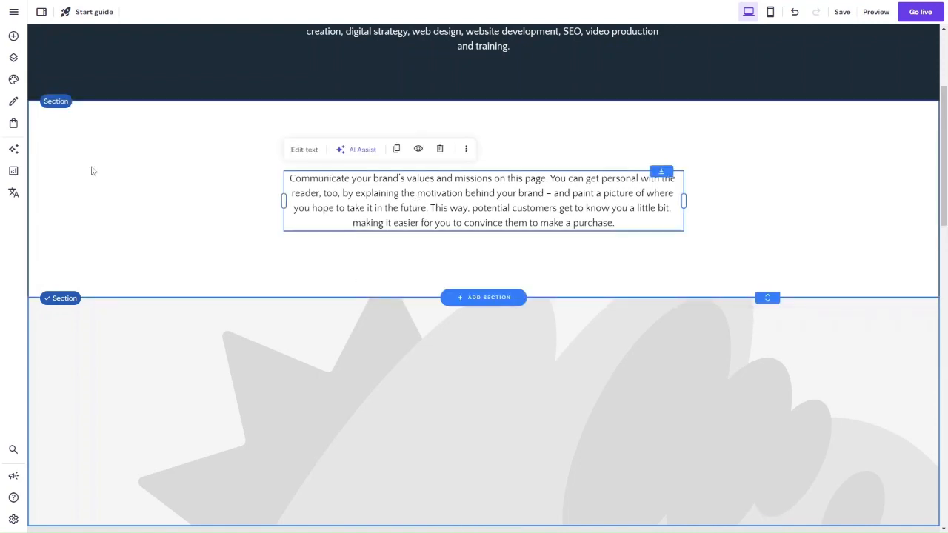
click(13, 36)
drag(390, 165, 433, 159)
drag(395, 257, 400, 252)
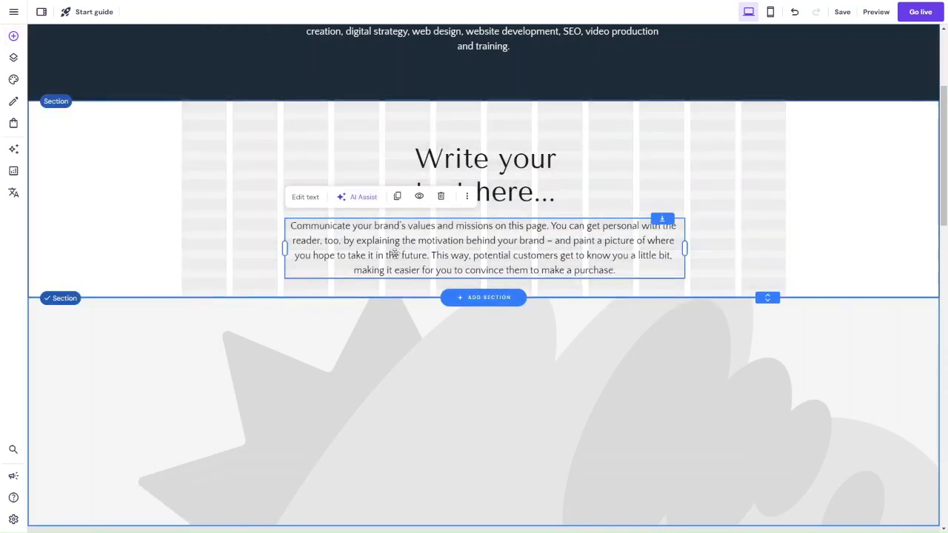
drag(415, 173, 268, 157)
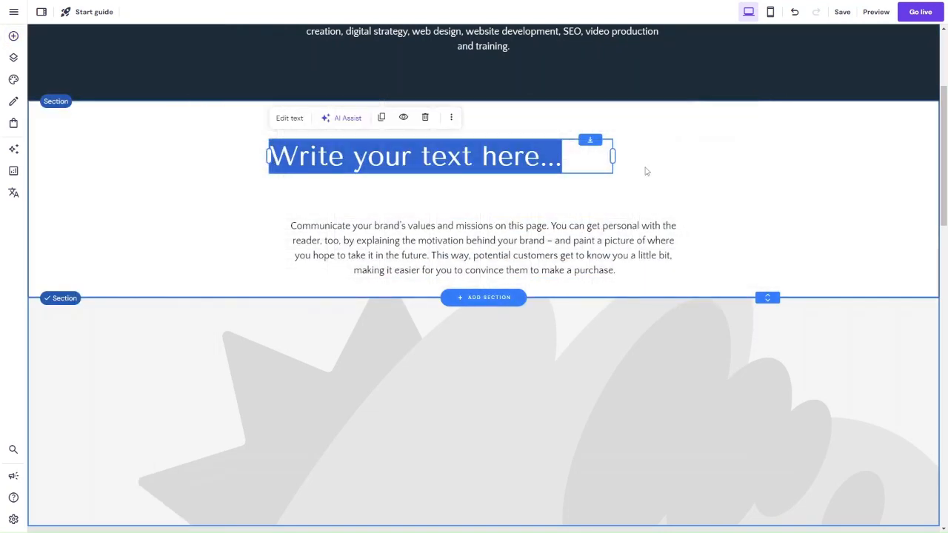
Step: Try pasting "Building Brands Online since 2010" after the new heading's placeholder and deleting the placeholder words, and undo the deletion
key(alt+Tab)
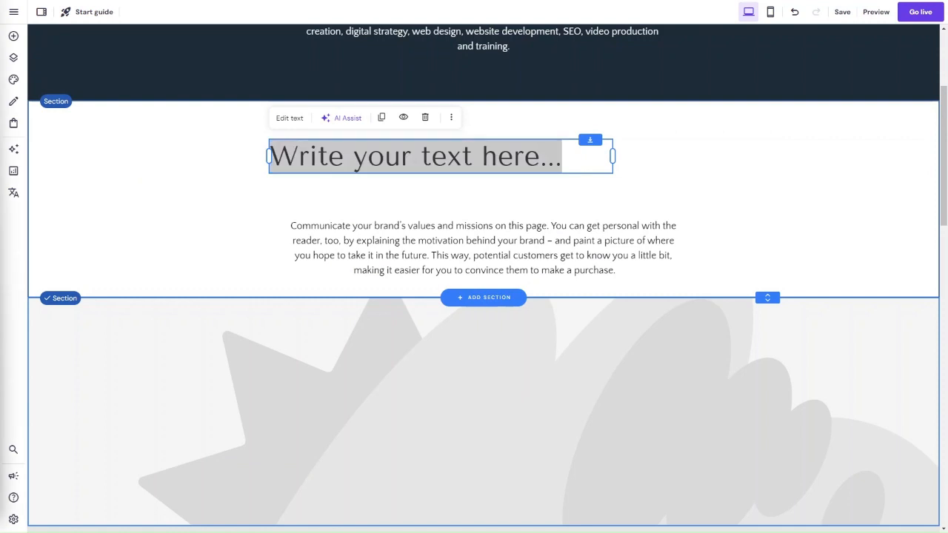
click(291, 118)
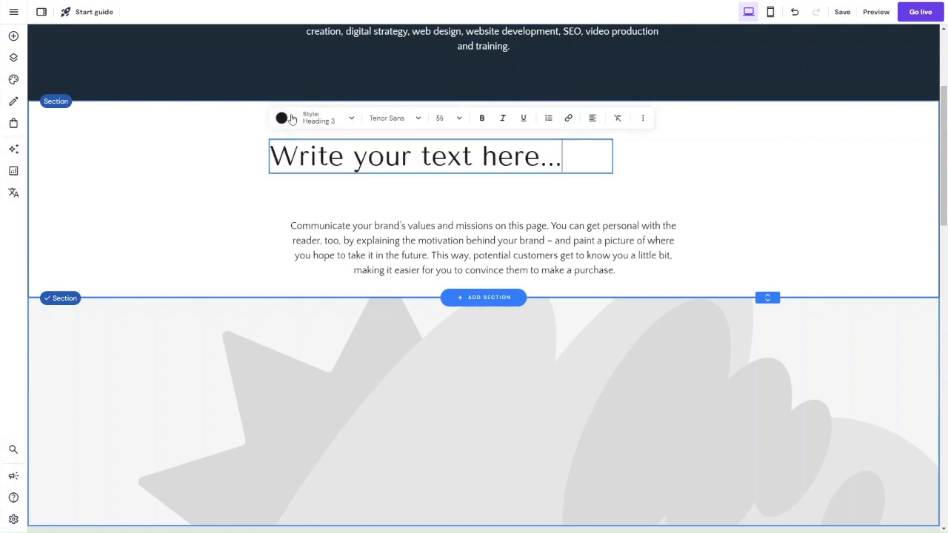
text(Building Brands Online since 2010)
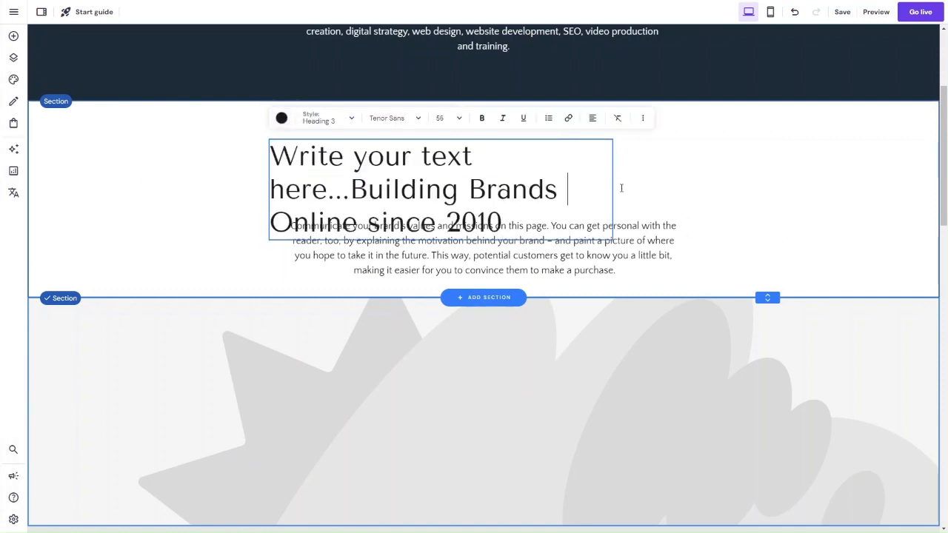
drag(352, 201, 243, 157)
key(BackSpace)
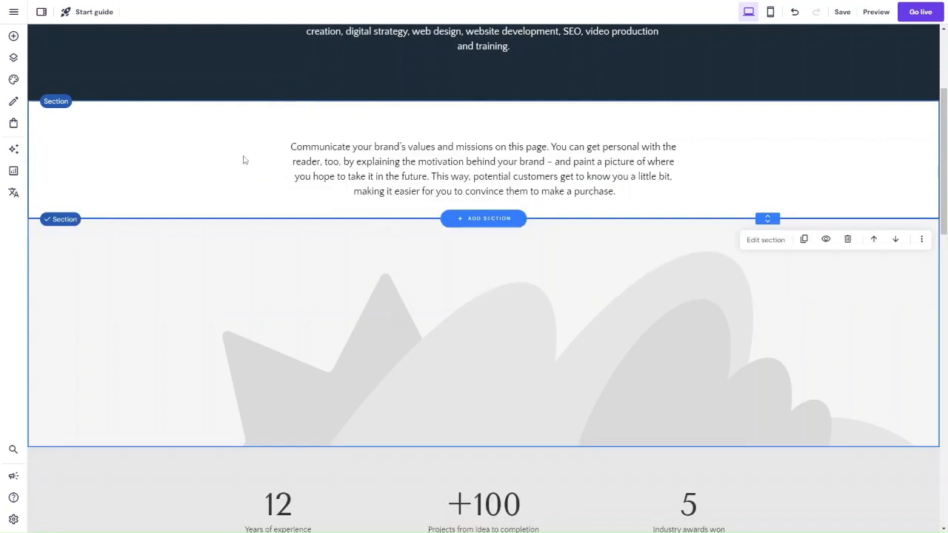
key(ctrl+z)
Step: Replace the new heading's entire placeholder text with "Building Brands Online since 2010"
click(469, 183)
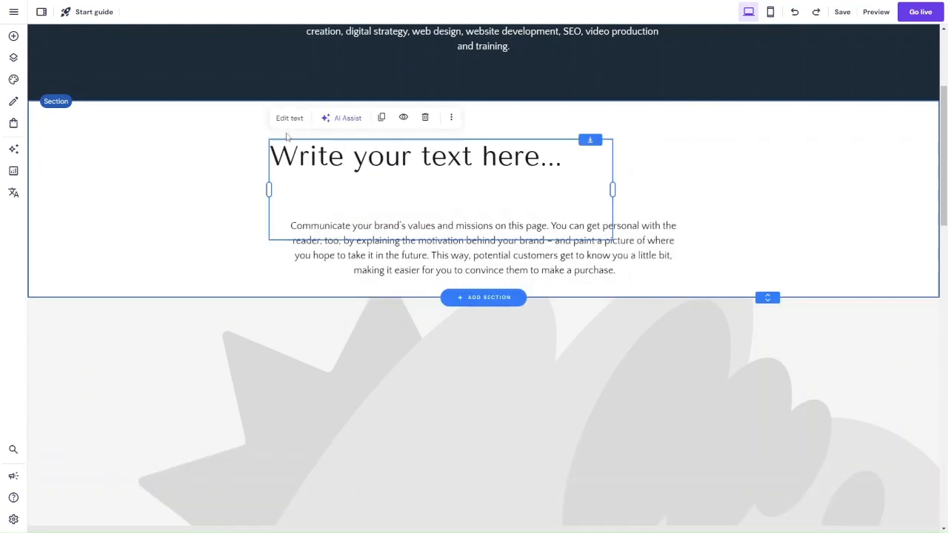
click(290, 119)
key(ctrl+a)
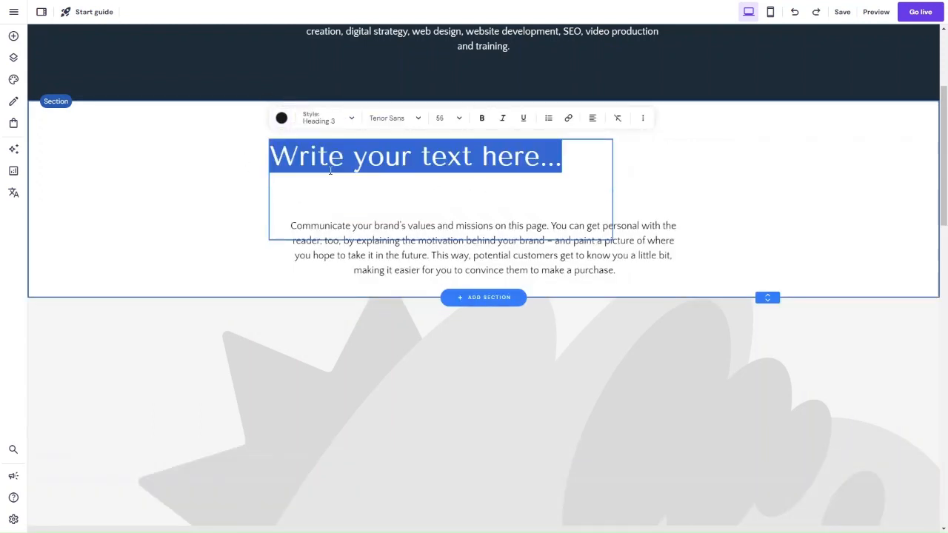
key(BackSpace)
text(Building Brands Online since 2010)
Step: Format the "Building Brands Online since 2010" heading as Heading 2 with black text
key(ctrl+a)
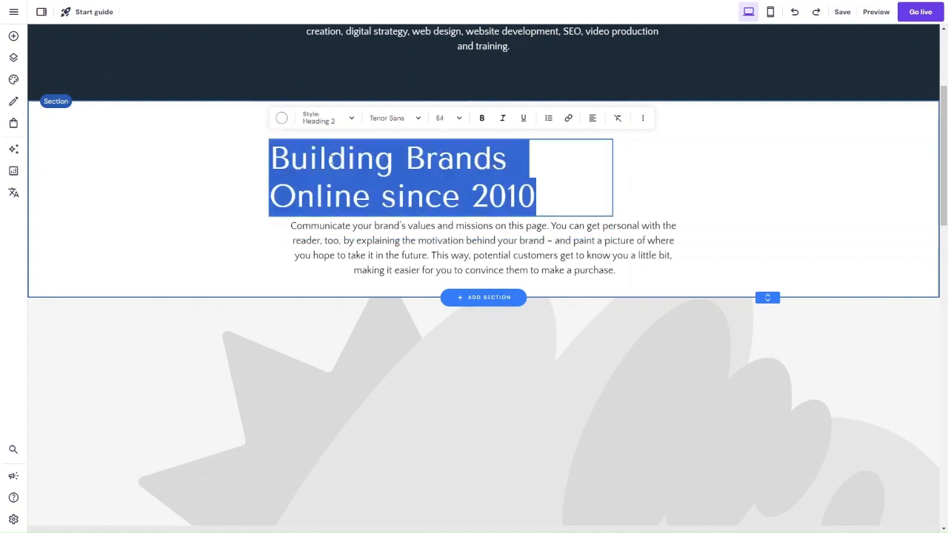
click(328, 119)
click(282, 118)
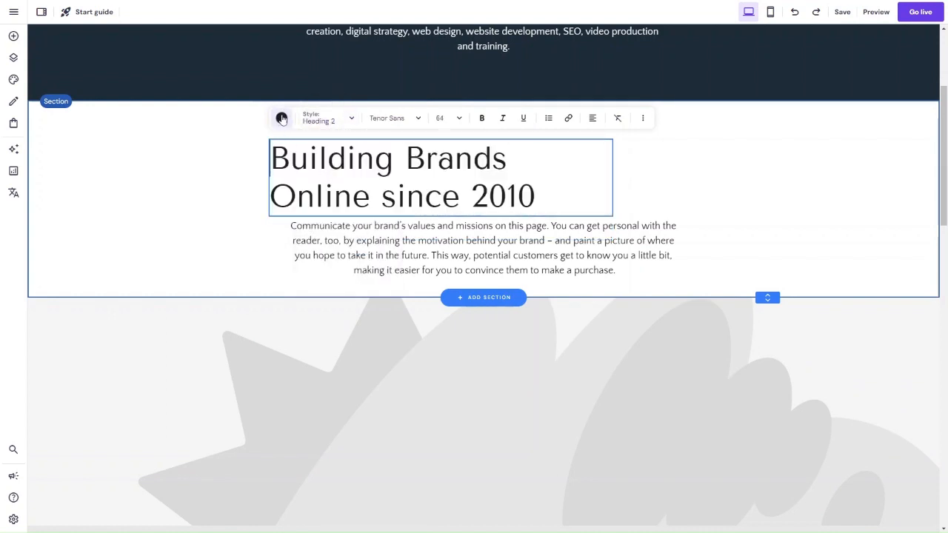
click(649, 198)
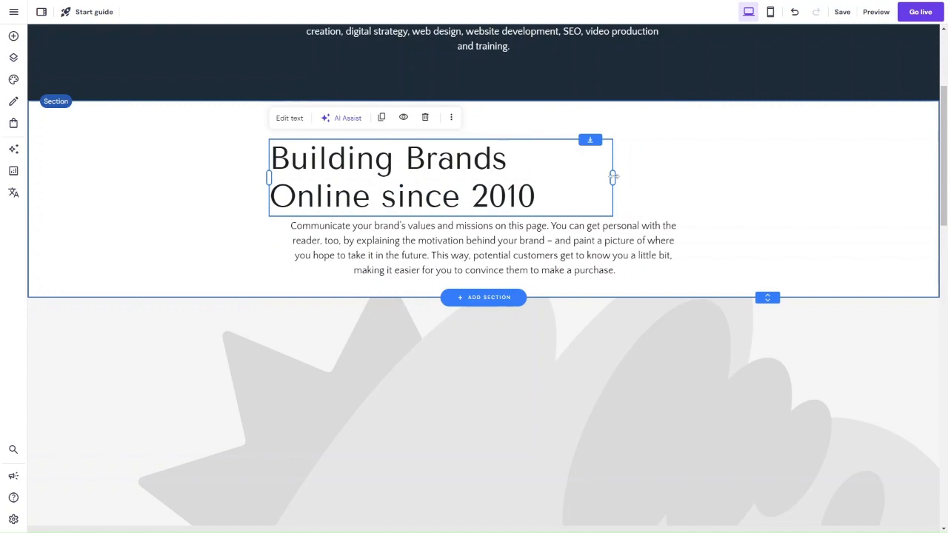
Step: Widen the "Building Brands Online since 2010" heading onto one line and centre it above the paragraph
drag(614, 176, 798, 178)
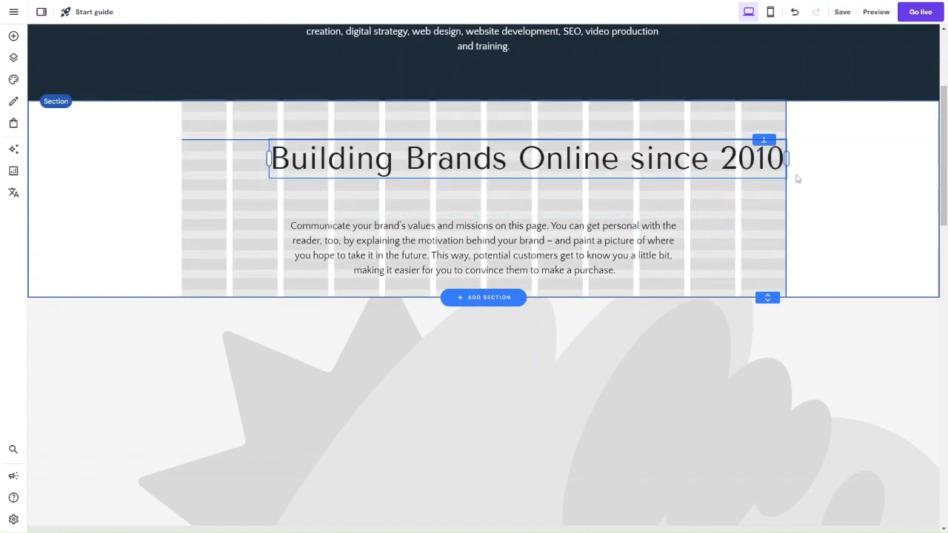
drag(687, 170, 640, 154)
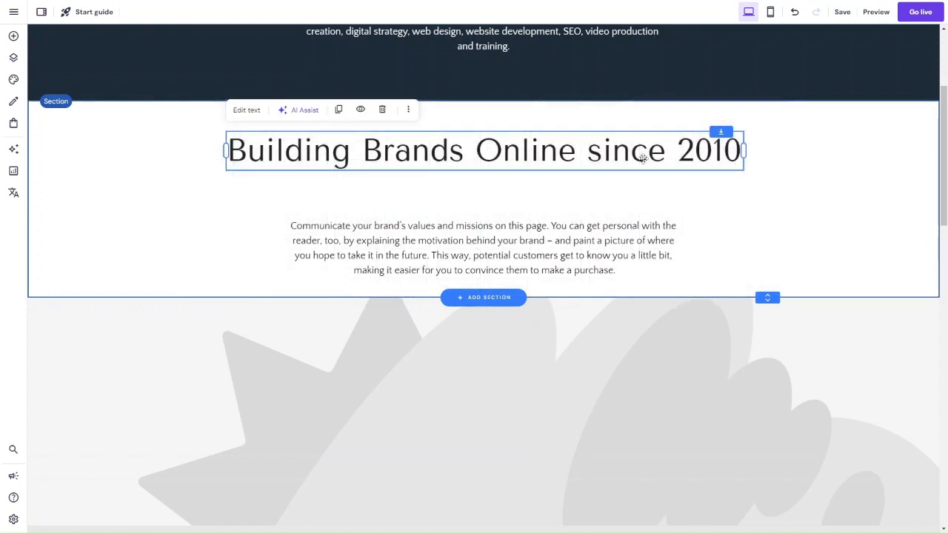
click(400, 235)
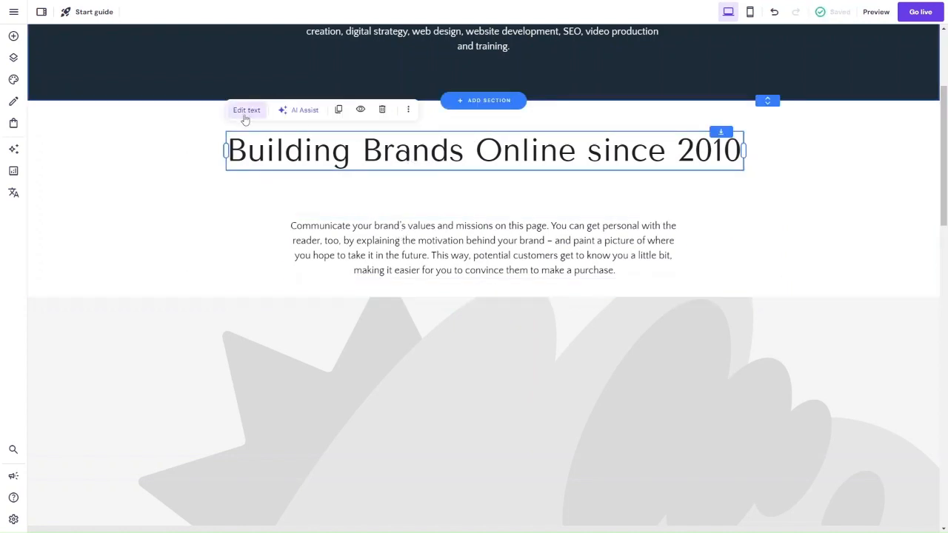
click(247, 111)
click(548, 110)
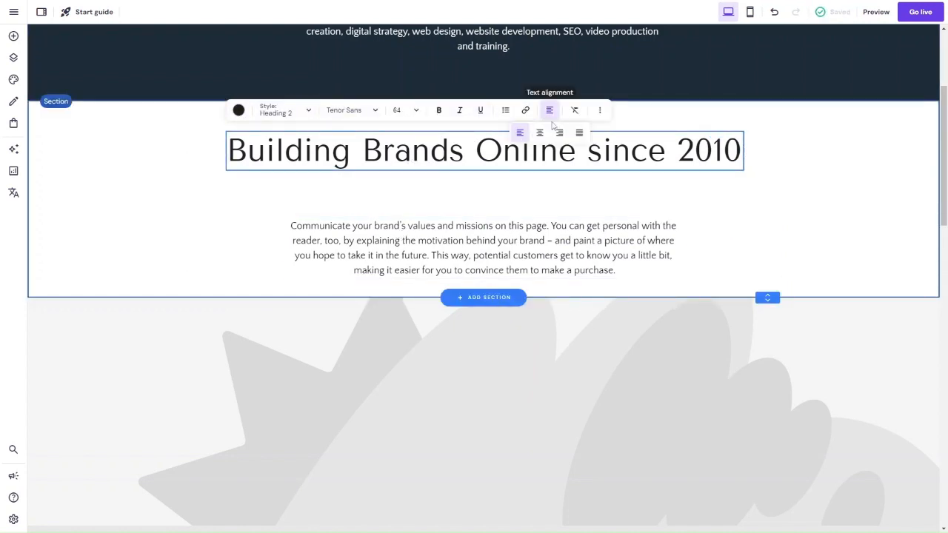
Step: Replace the placeholder paragraph under the heading with the copied ProfileTree team description, pasted without its source formatting
click(437, 246)
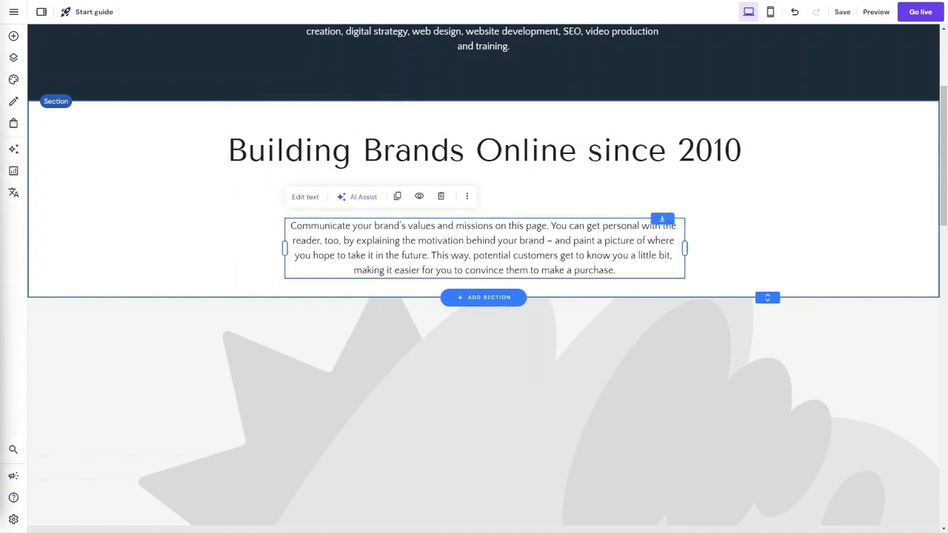
click(310, 203)
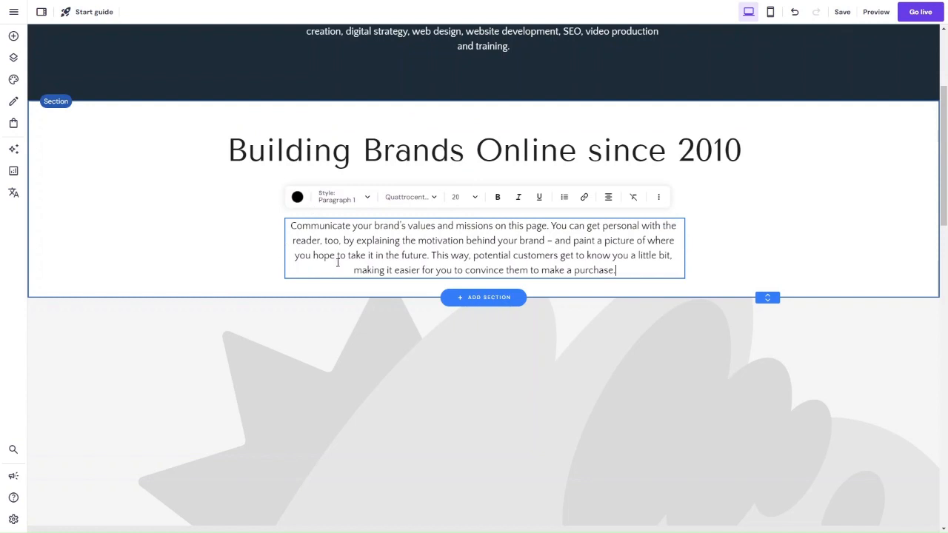
key(ctrl+a)
key(ctrl+v)
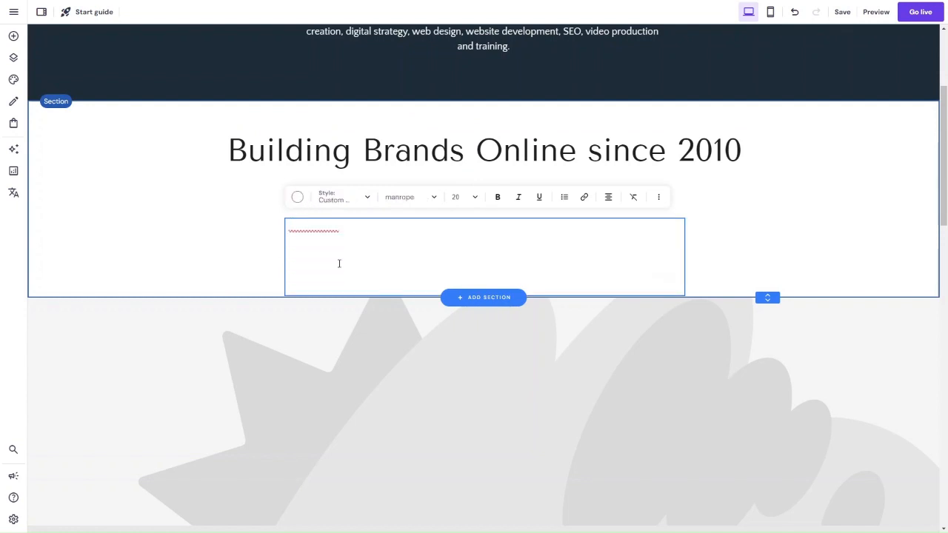
key(ctrl+z)
key(BackSpace)
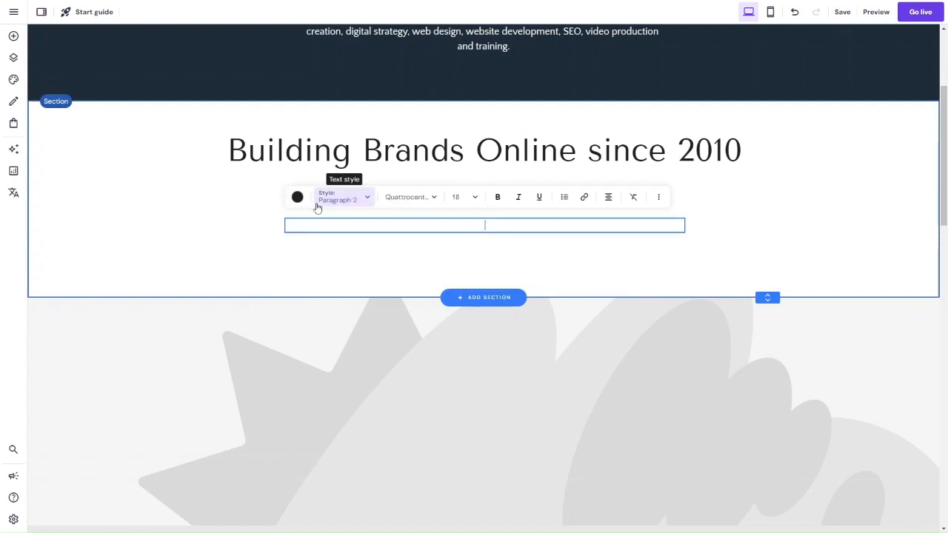
text(ProfileTree has a diverse team of marketers, designers, writers, developers and video producers, providing clients with the best agency service engineered for real results. We have been delivering for our clients time and time again. From training a company's in house team to developing a website and digital strategy for you to follow. To our team delivering digital for you, we are with you step by step in your online journey.)
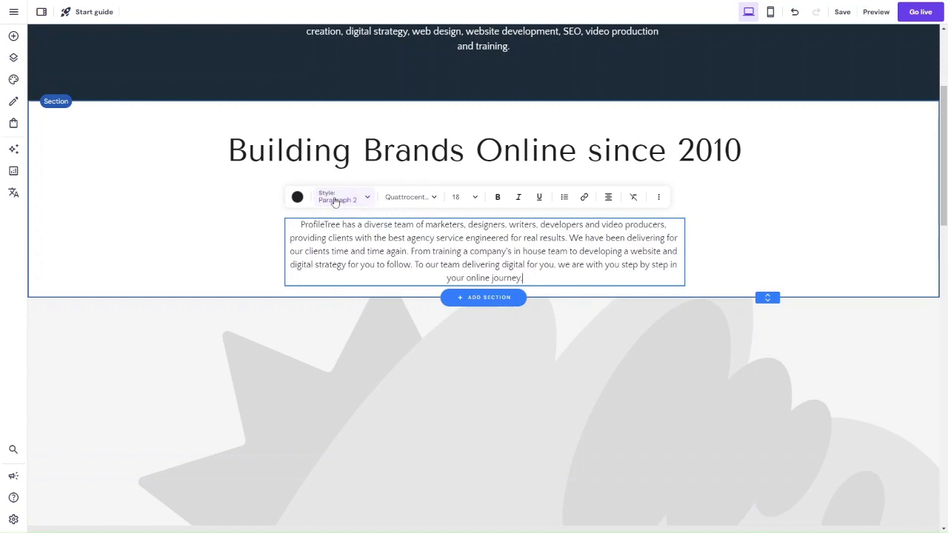
Step: Format the ProfileTree team description as Paragraph 1 and move it up closer to the heading
click(334, 198)
click(361, 331)
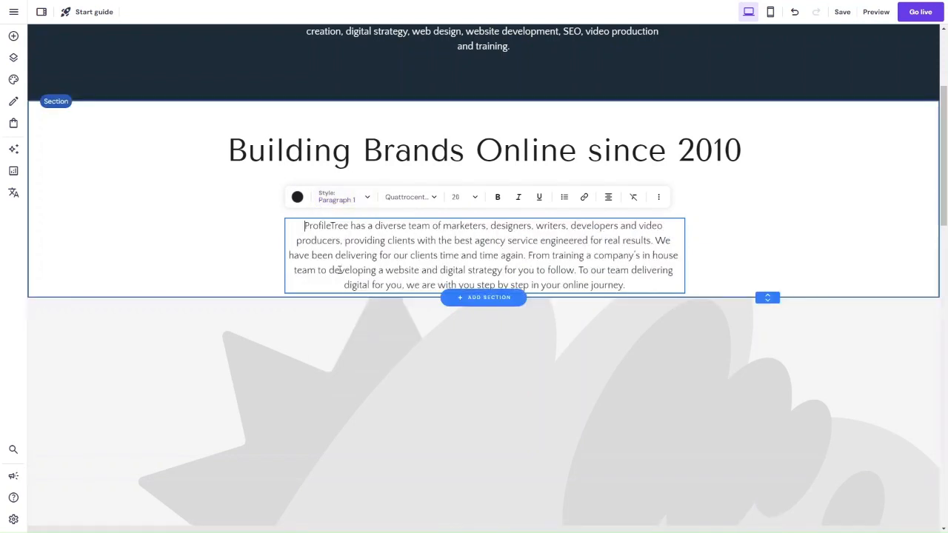
click(232, 270)
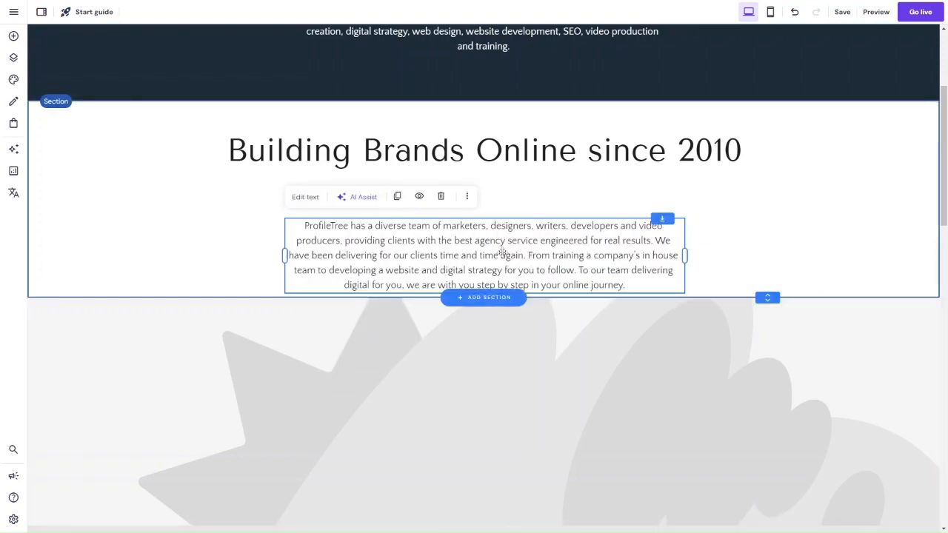
drag(383, 263, 396, 232)
click(833, 235)
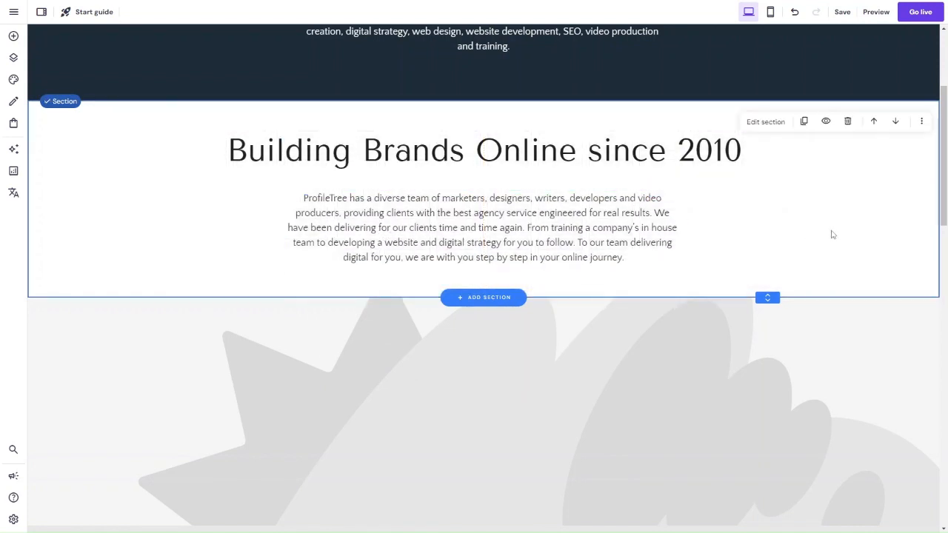
Step: Replace the background image above the statistics section with a free photo of gesturing hands beside a laptop, found by searching "marketing"
scroll(799, 224, down, 5)
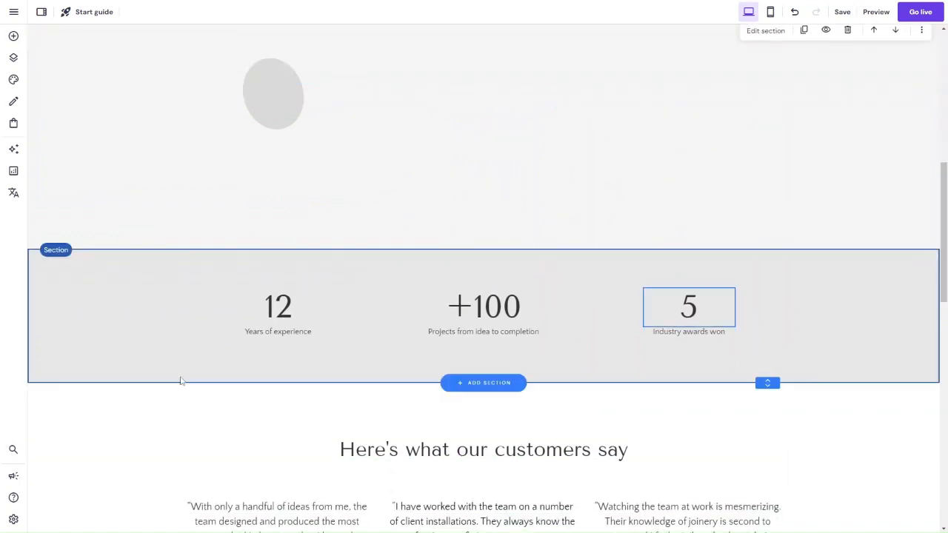
scroll(403, 393, down, 3)
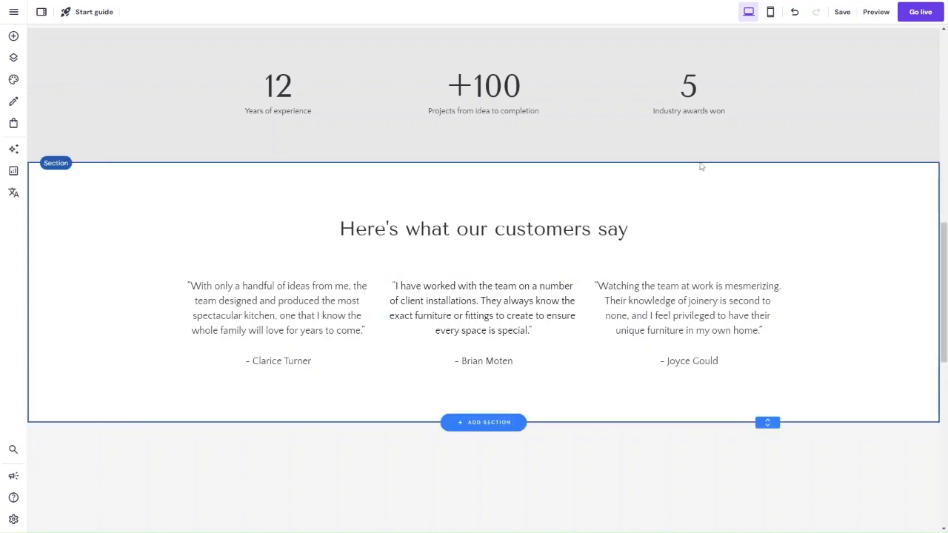
scroll(701, 166, up, 7)
scroll(700, 162, down, 4)
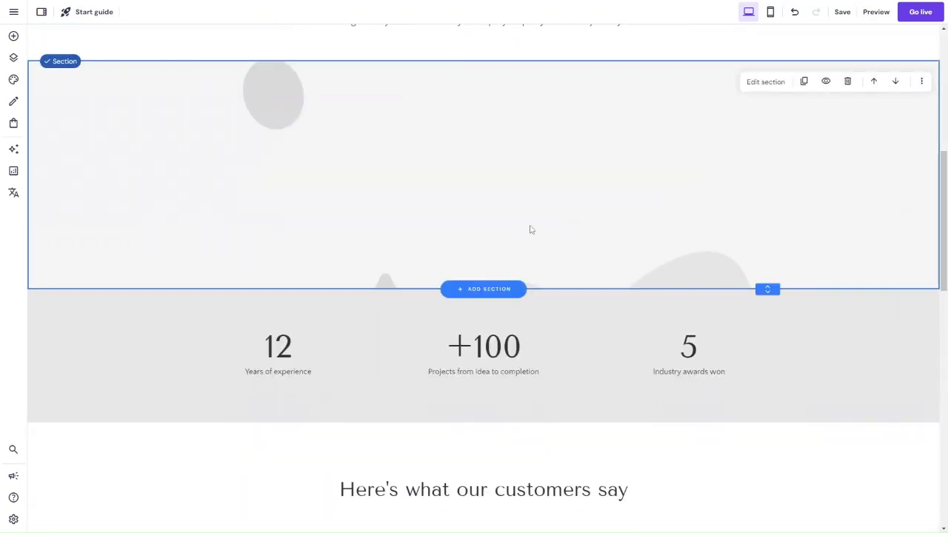
click(766, 82)
click(826, 183)
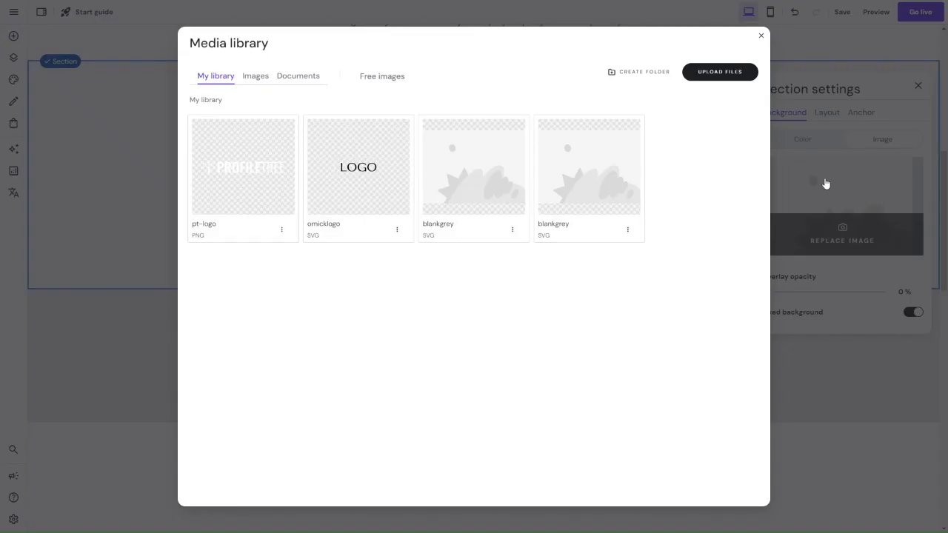
click(361, 76)
click(310, 112)
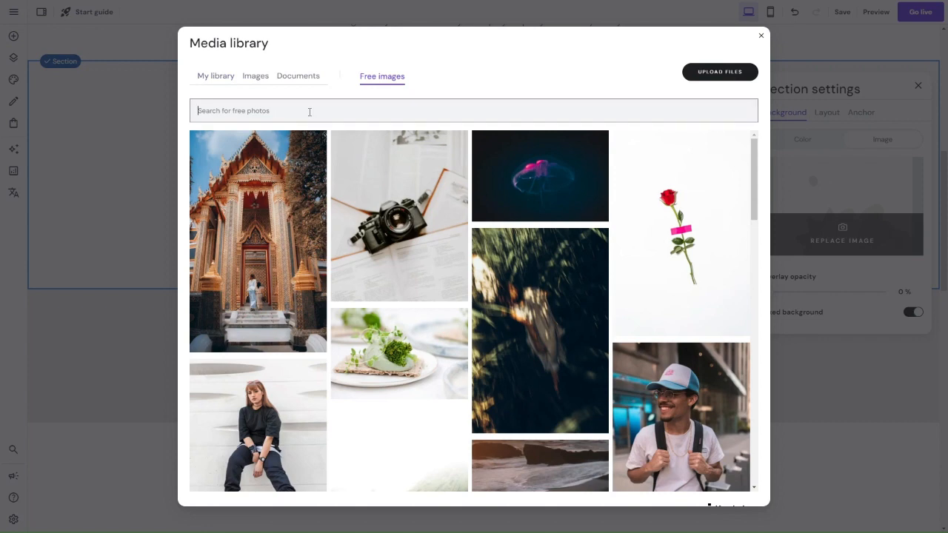
text(mark)
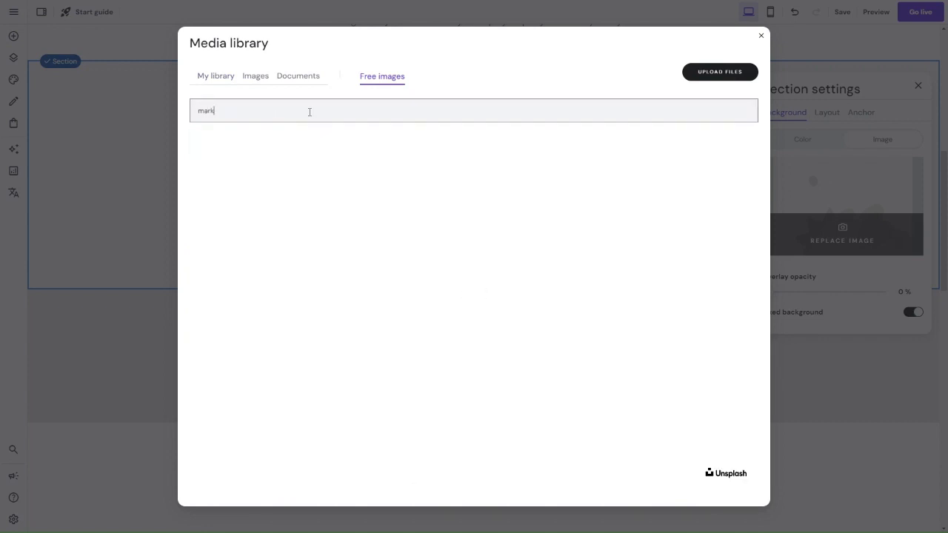
text(t)
text(ting)
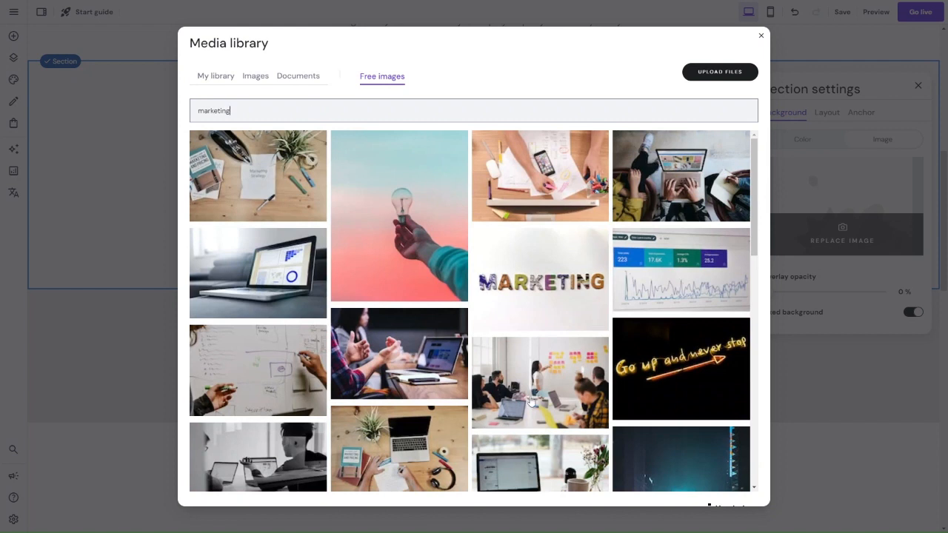
click(413, 358)
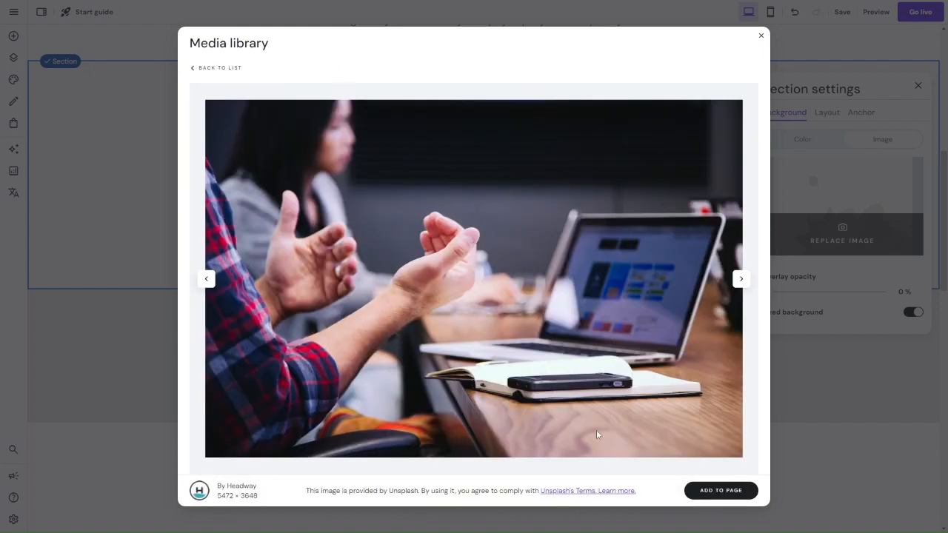
click(720, 489)
Step: Delete the placeholder image section between the customer testimonials and the "Have any questions in mind?" section
scroll(564, 275, up, 6)
scroll(563, 274, down, 6)
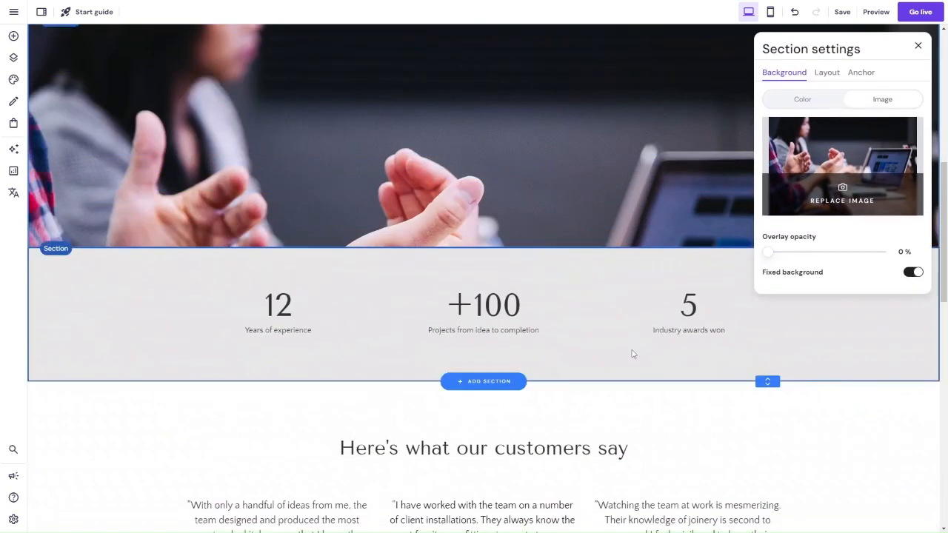
scroll(634, 354, down, 3)
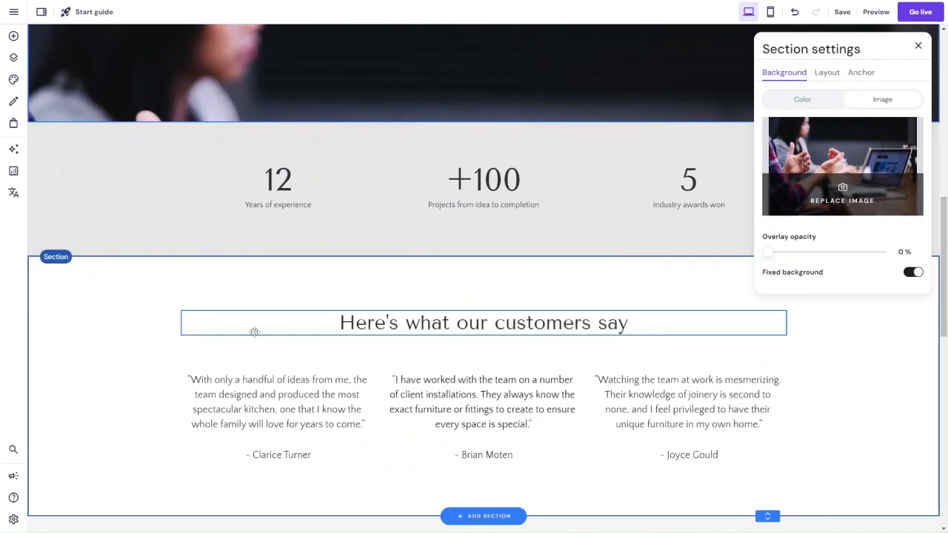
scroll(402, 413, down, 12)
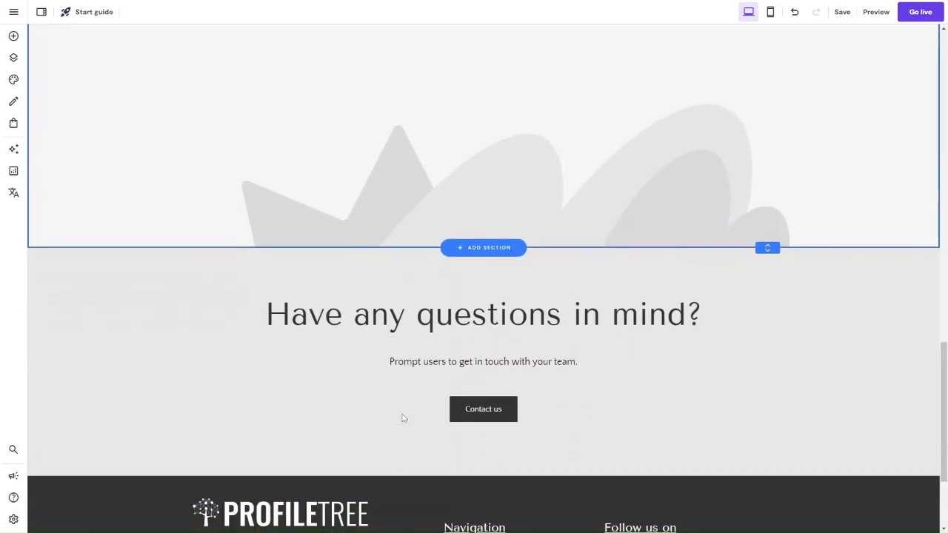
scroll(406, 326, up, 2)
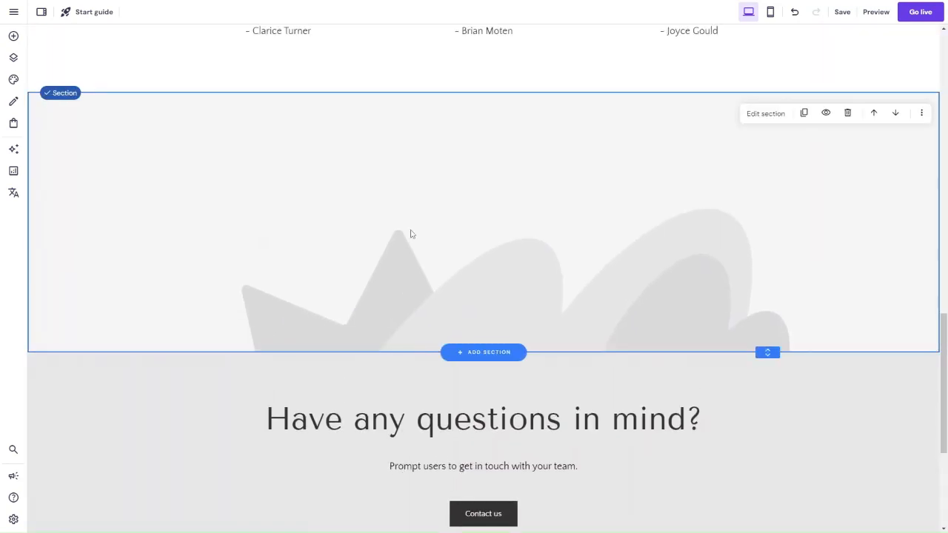
click(848, 113)
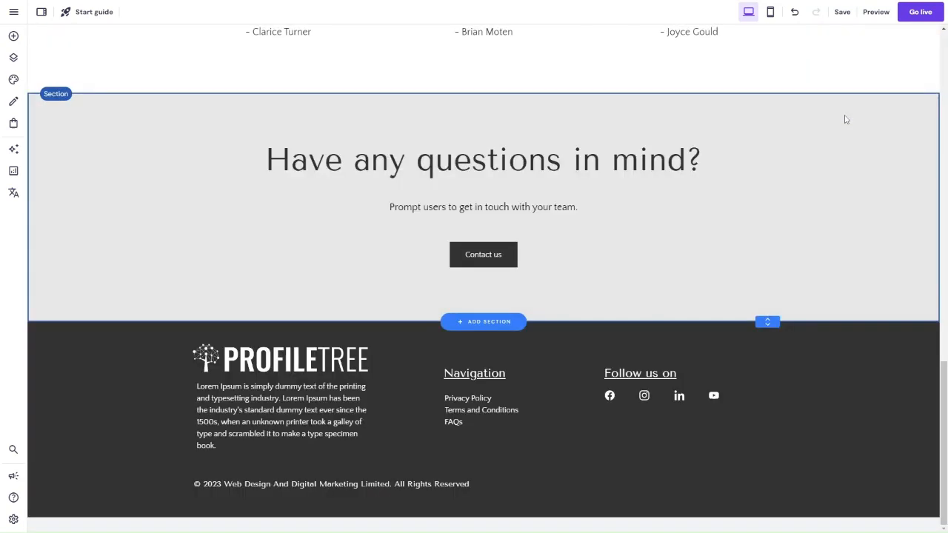
scroll(618, 190, up, 6)
scroll(618, 190, down, 4)
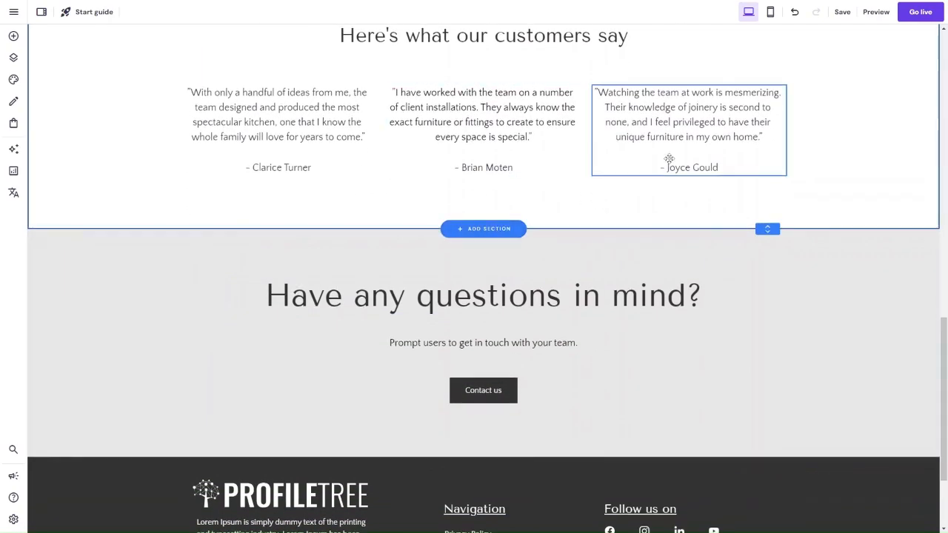
scroll(669, 158, up, 15)
scroll(669, 159, down, 12)
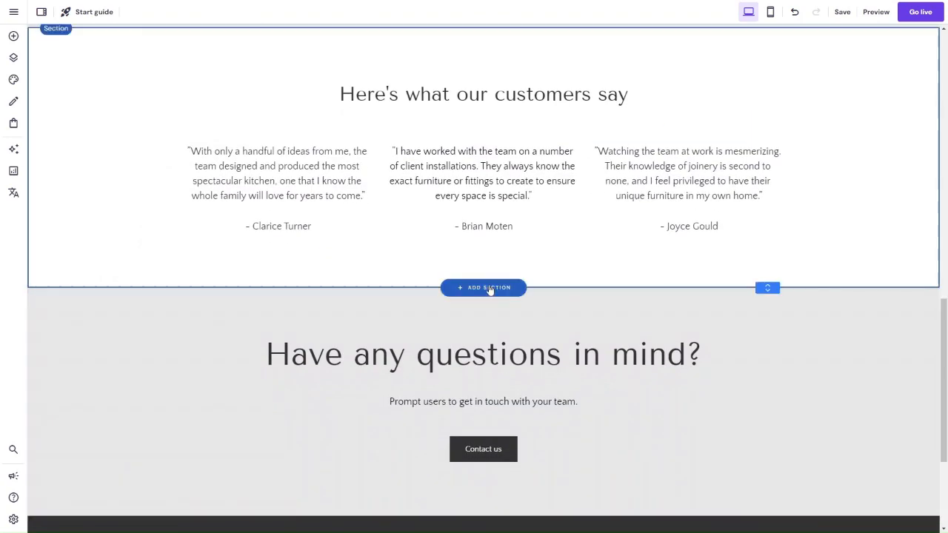
click(489, 289)
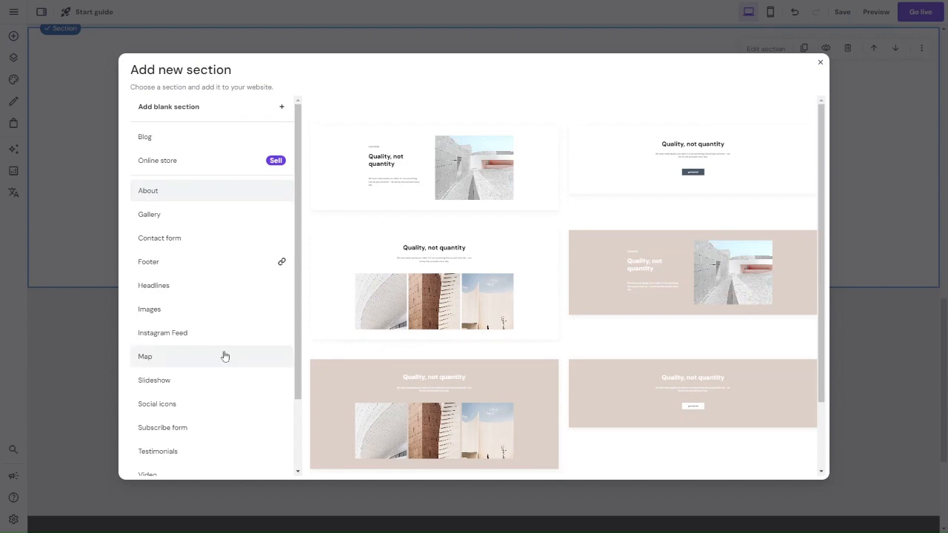
scroll(225, 356, down, 2)
click(821, 63)
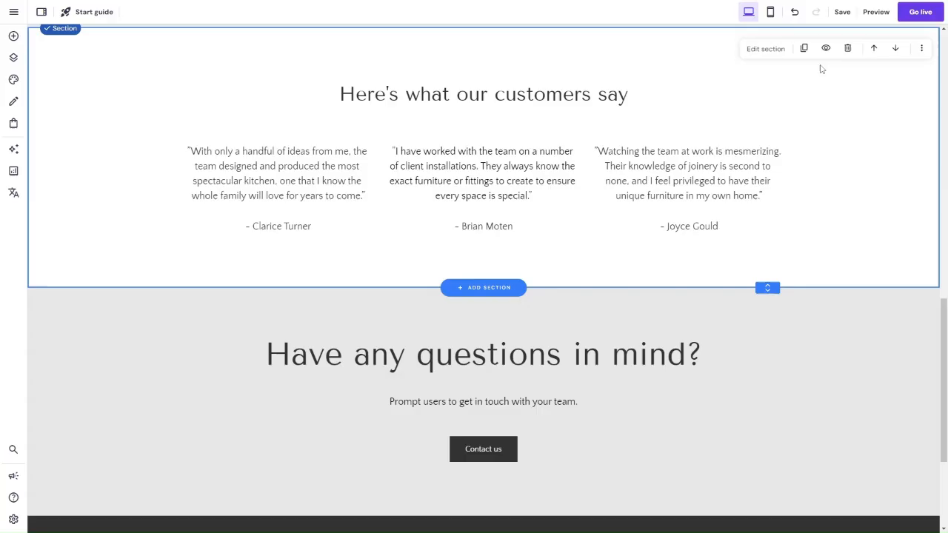
click(922, 310)
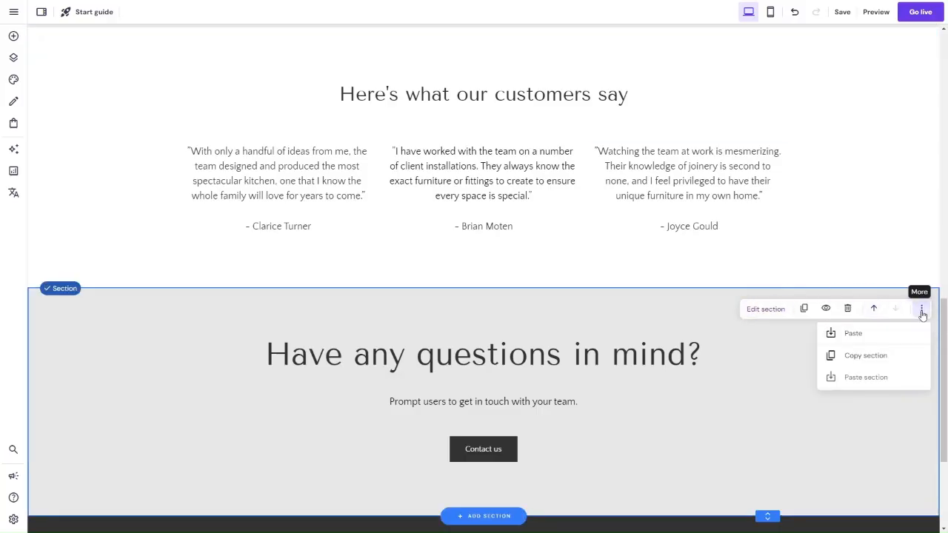
Step: Switch to the home page and copy its "Services we provide" section
scroll(760, 340, up, 15)
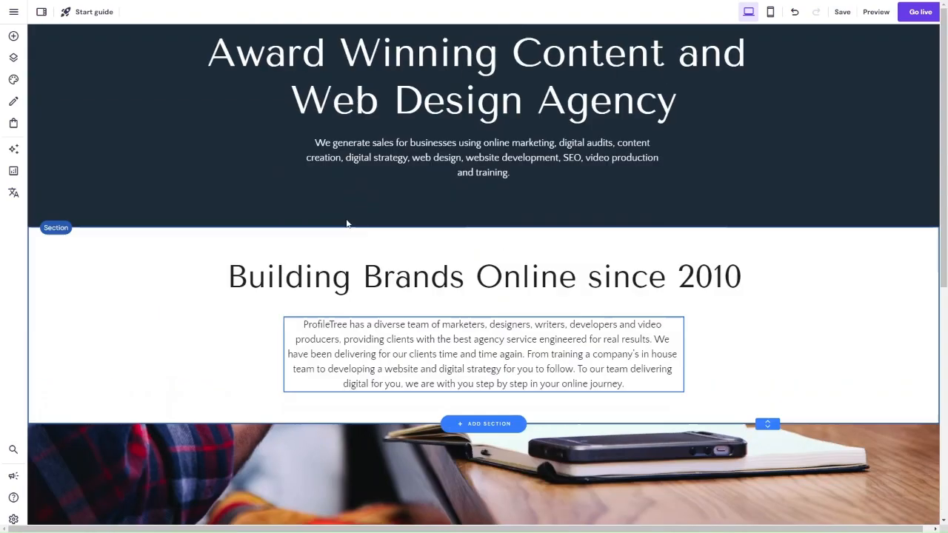
scroll(415, 309, down, 15)
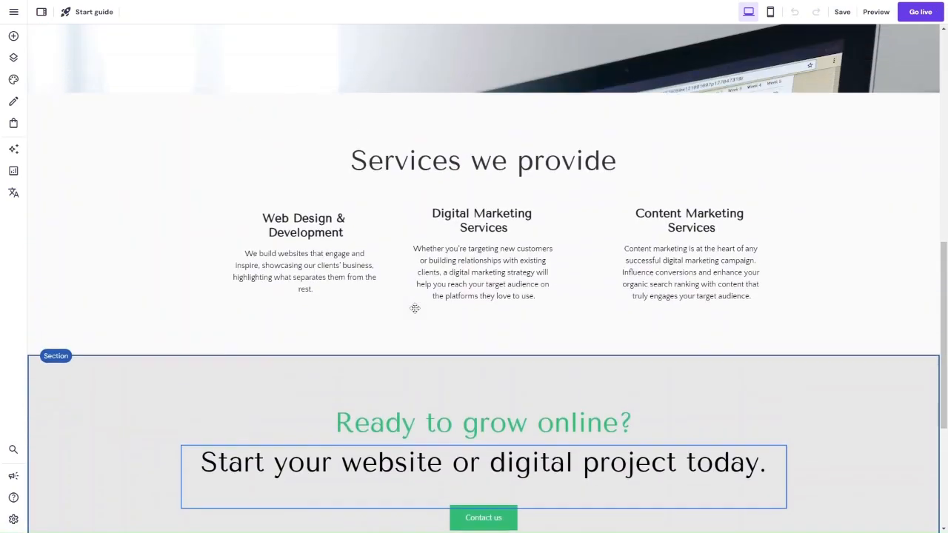
scroll(414, 309, up, 1)
click(390, 212)
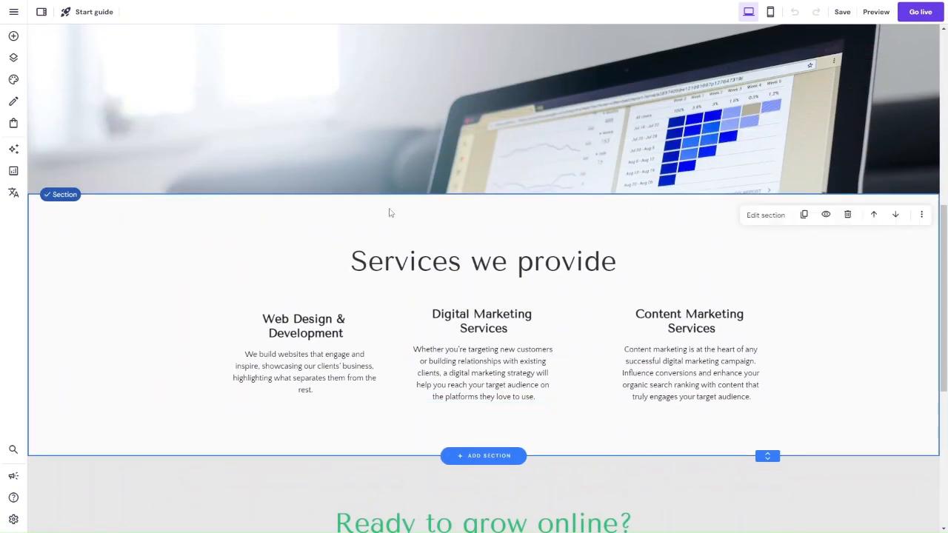
click(921, 214)
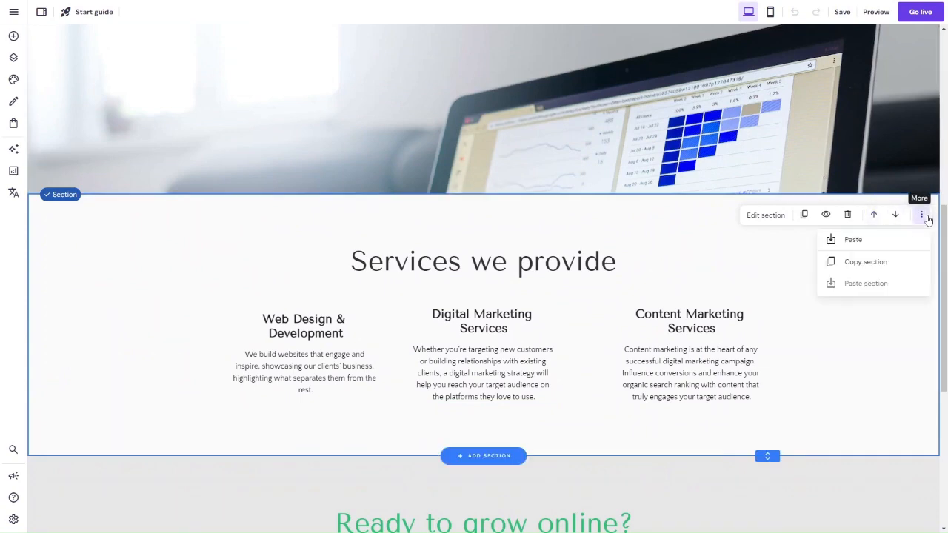
click(876, 258)
scroll(117, 122, up, 12)
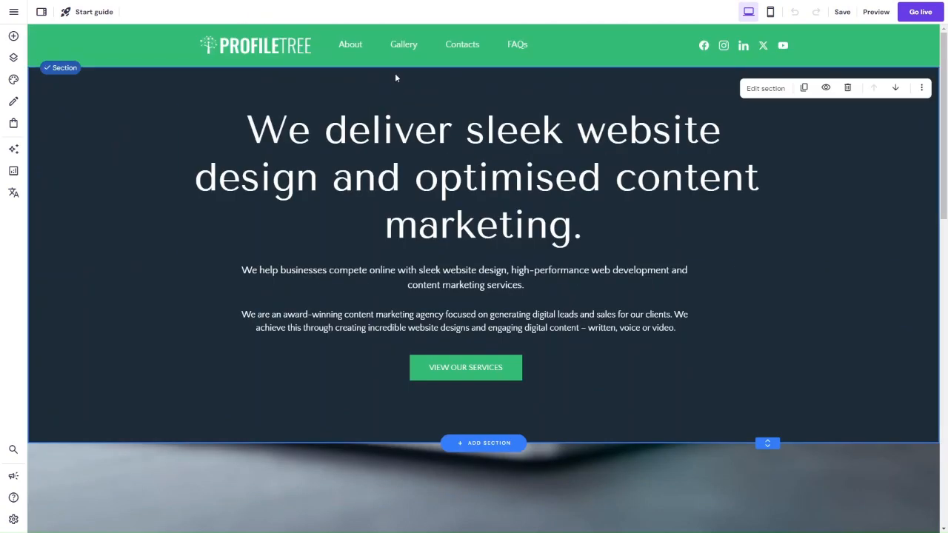
Step: Return to the About page and paste the copied "Services we provide" section below the customer testimonials
click(346, 45)
scroll(478, 311, down, 15)
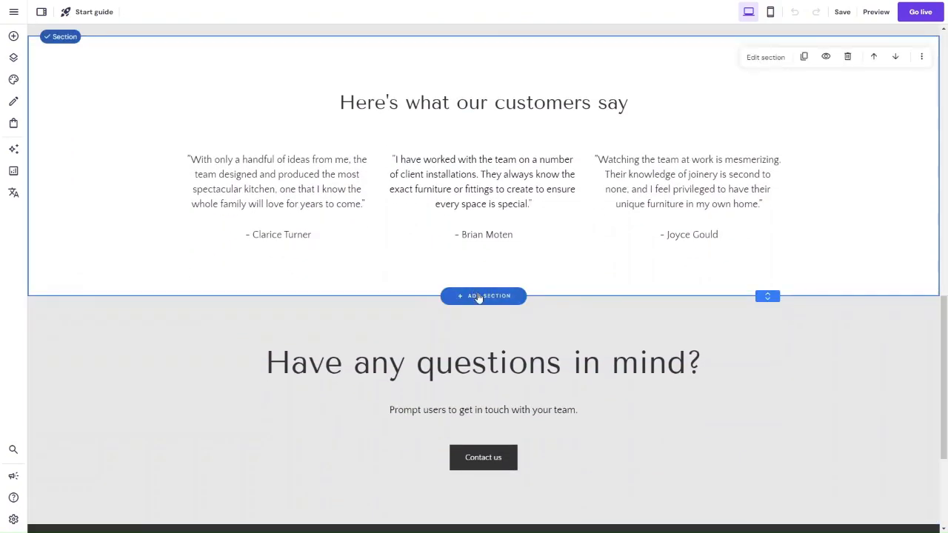
click(478, 296)
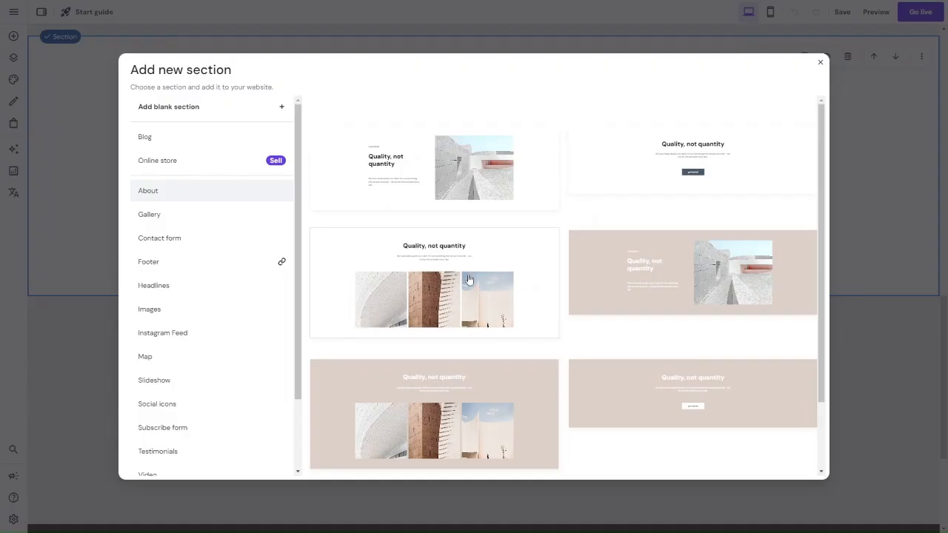
click(820, 63)
scroll(800, 334, up, 1)
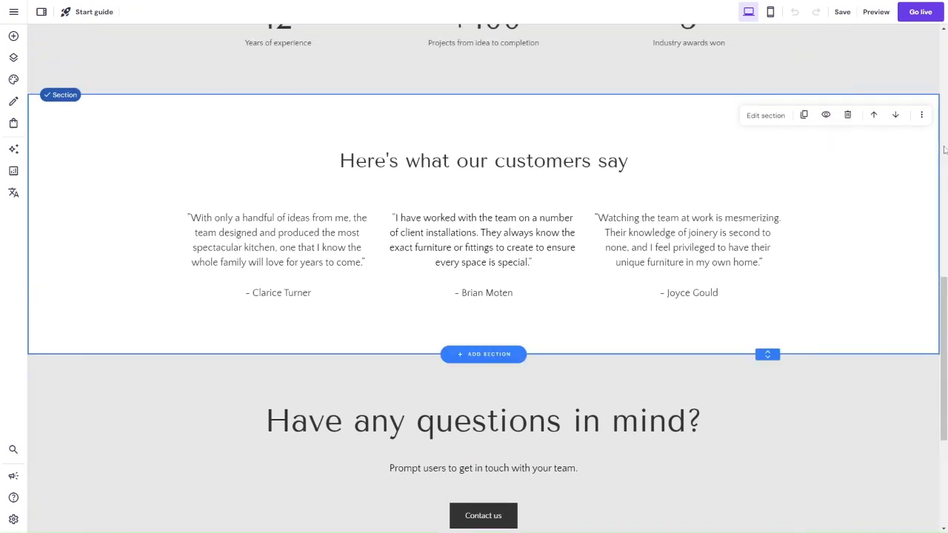
click(922, 116)
click(879, 184)
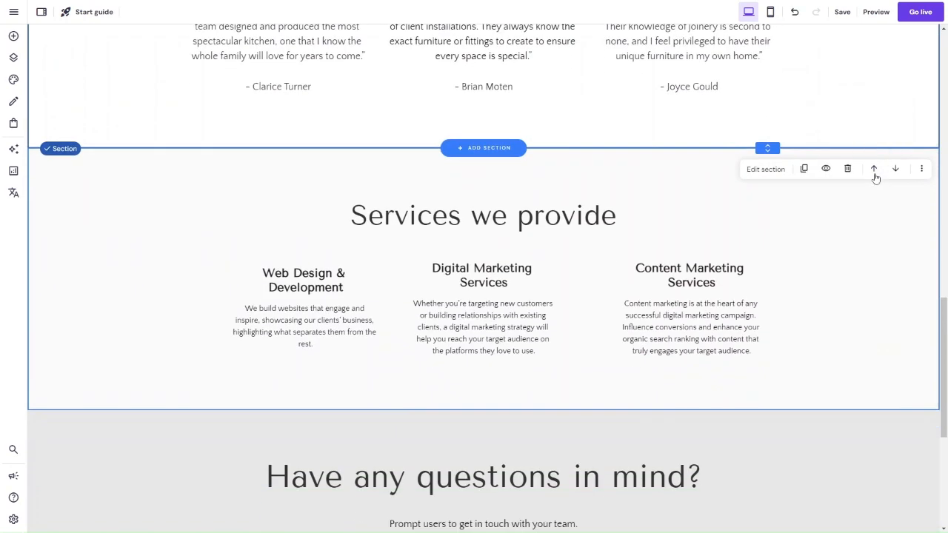
Step: Move the "Services we provide" section up twice so it sits directly above the statistics section
scroll(741, 218, up, 3)
scroll(741, 217, down, 2)
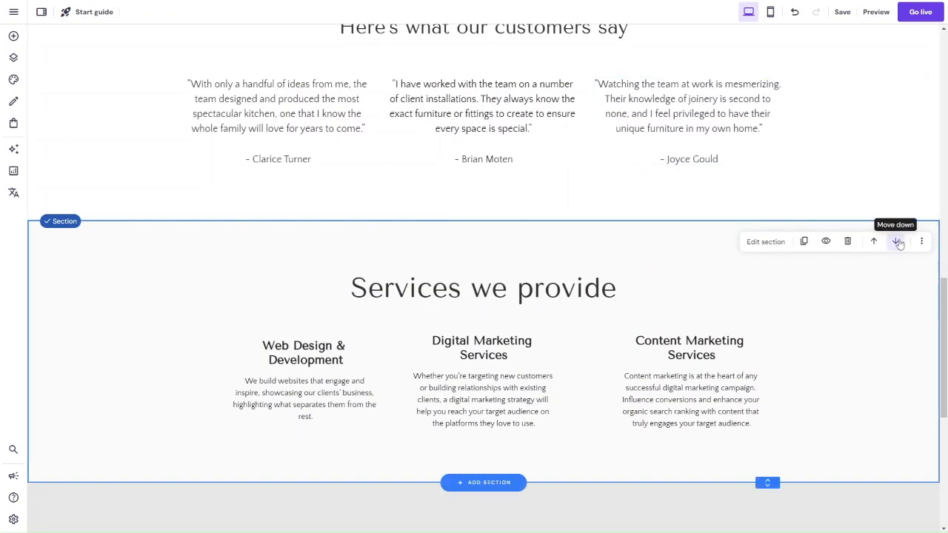
click(874, 240)
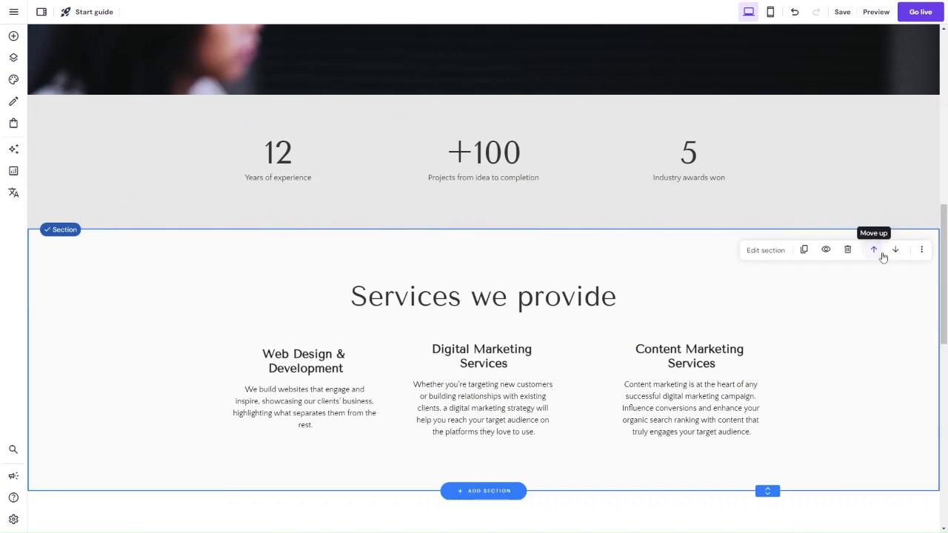
click(881, 254)
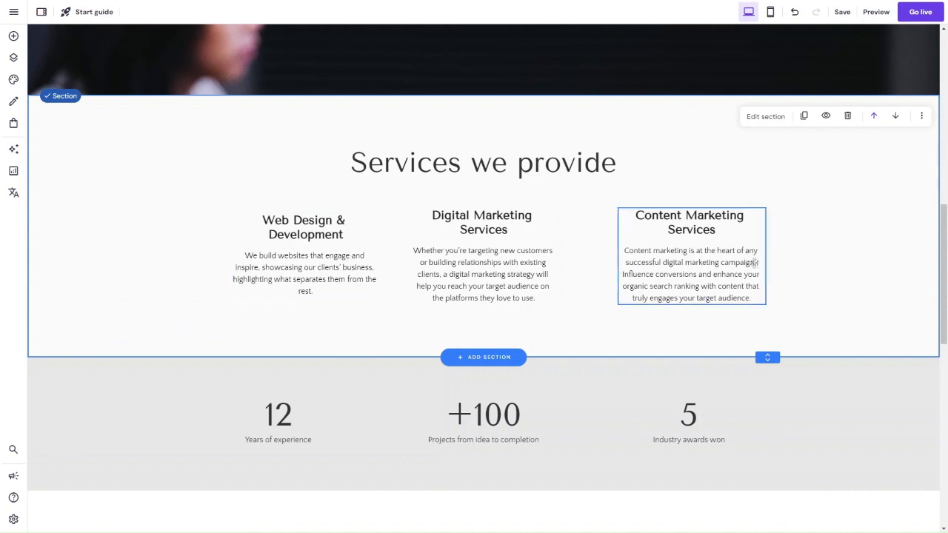
Step: Review the About page from the services section down to the "Have any questions in mind?" section
scroll(757, 263, down, 1)
scroll(757, 263, down, 1)
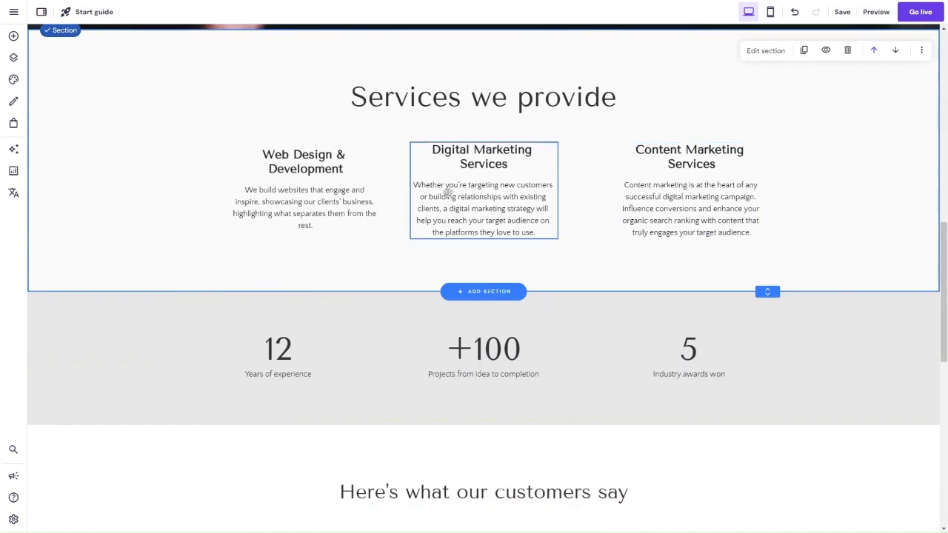
scroll(303, 238, down, 1)
scroll(303, 238, up, 3)
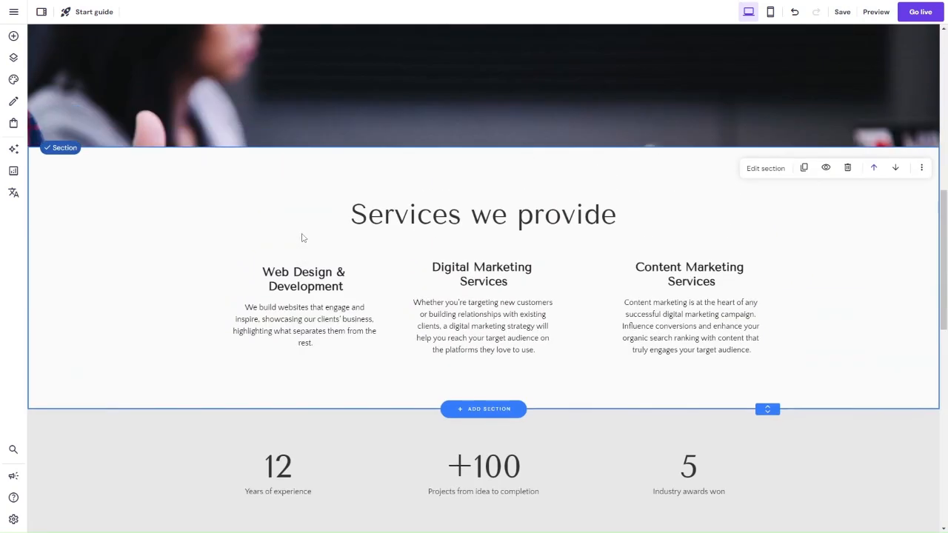
scroll(303, 238, down, 2)
scroll(349, 311, down, 5)
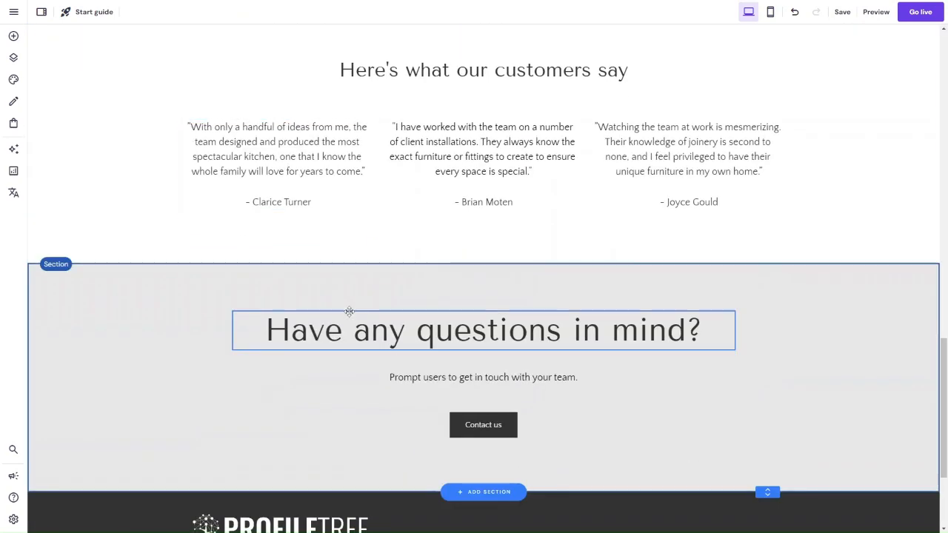
scroll(111, 85, up, 5)
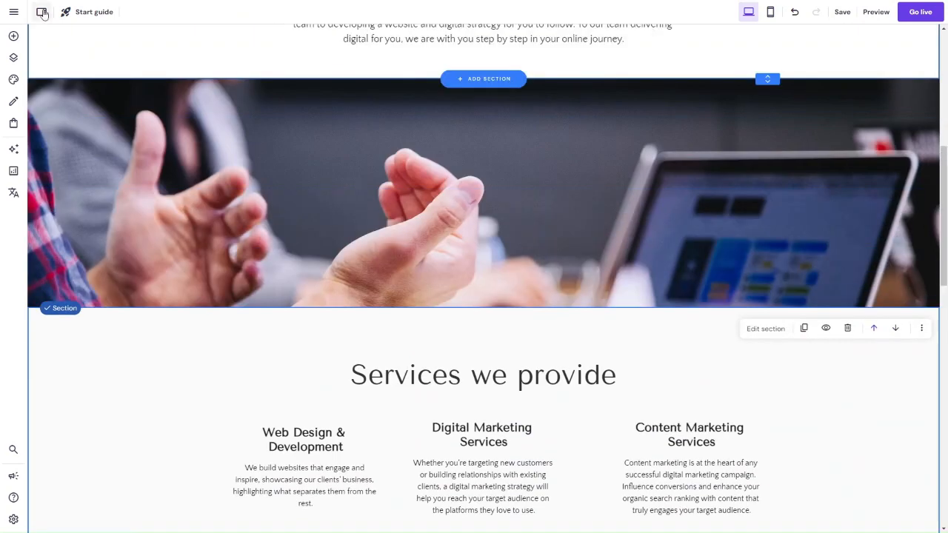
Step: Switch to the home page and keep the editor's side menu collapsed
click(41, 12)
click(52, 14)
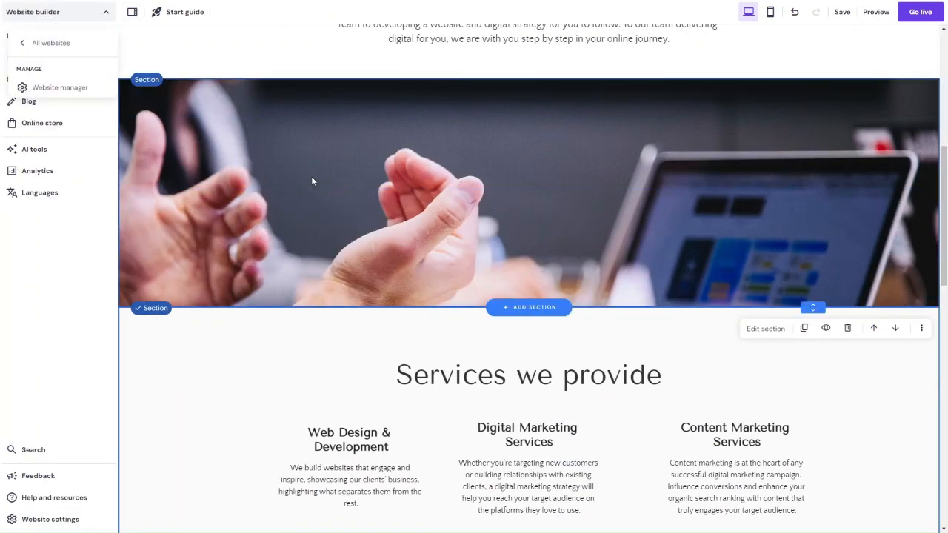
scroll(311, 177, up, 5)
click(311, 47)
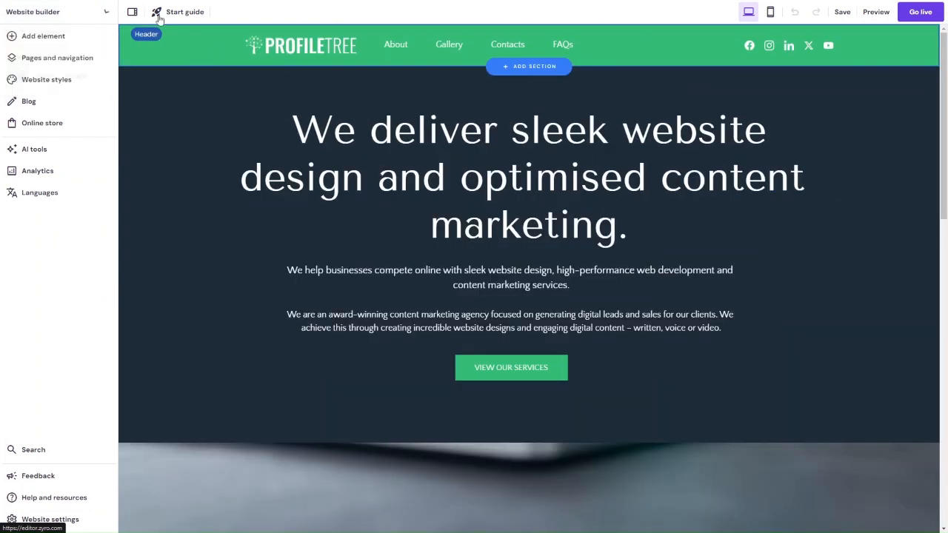
click(108, 16)
click(109, 16)
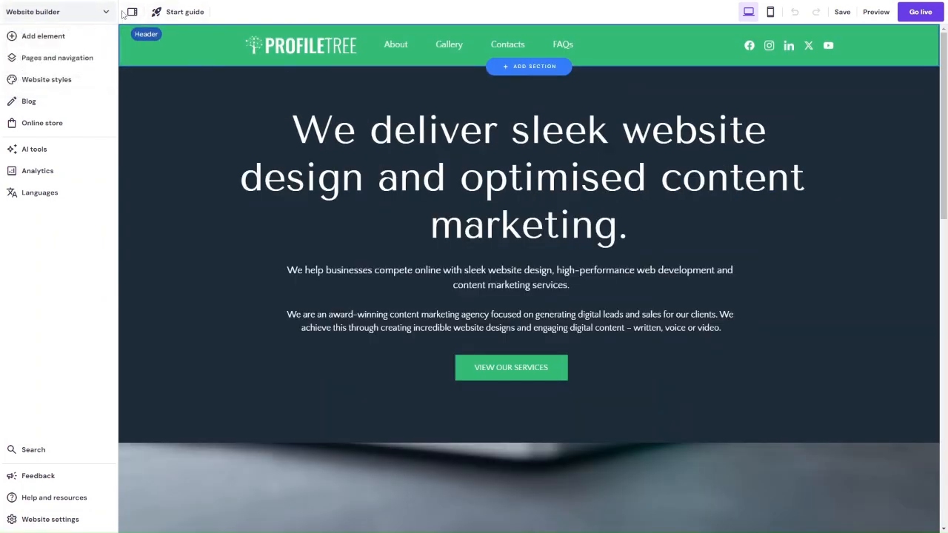
click(132, 12)
Step: Copy the home page's "Ready to grow online?" section above the footer
scroll(391, 281, down, 12)
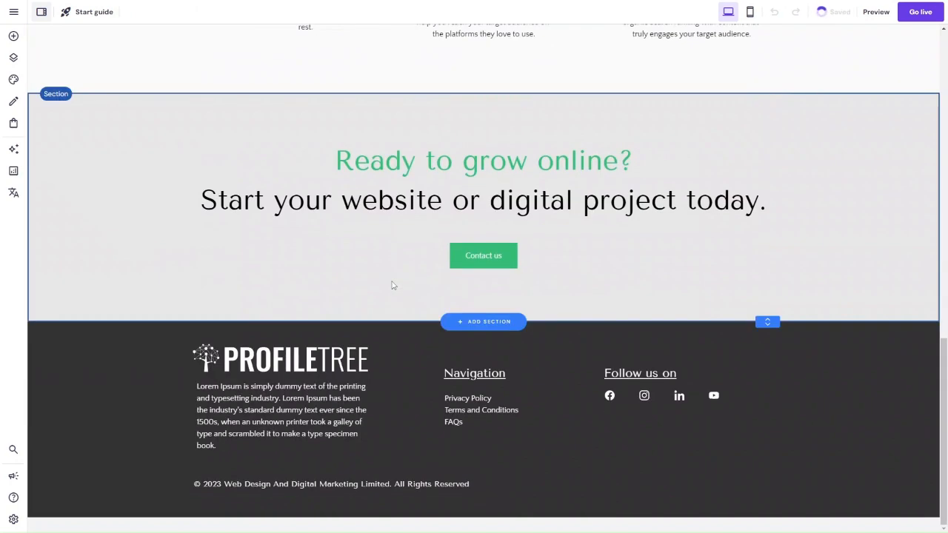
scroll(391, 281, up, 3)
click(366, 280)
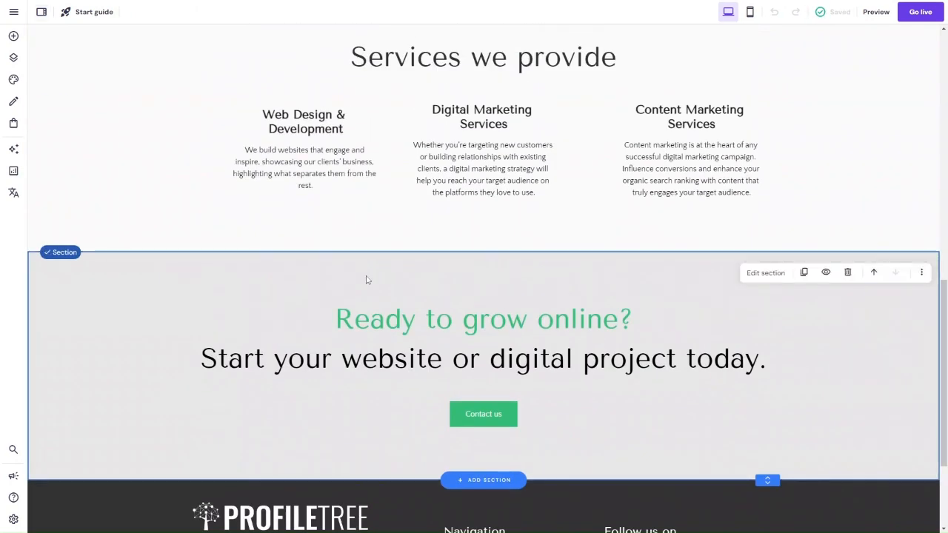
click(922, 272)
click(860, 320)
Step: Return to the About page and paste the copied "Ready to grow online?" section below the "Have any questions in mind?" section
scroll(235, 92, up, 10)
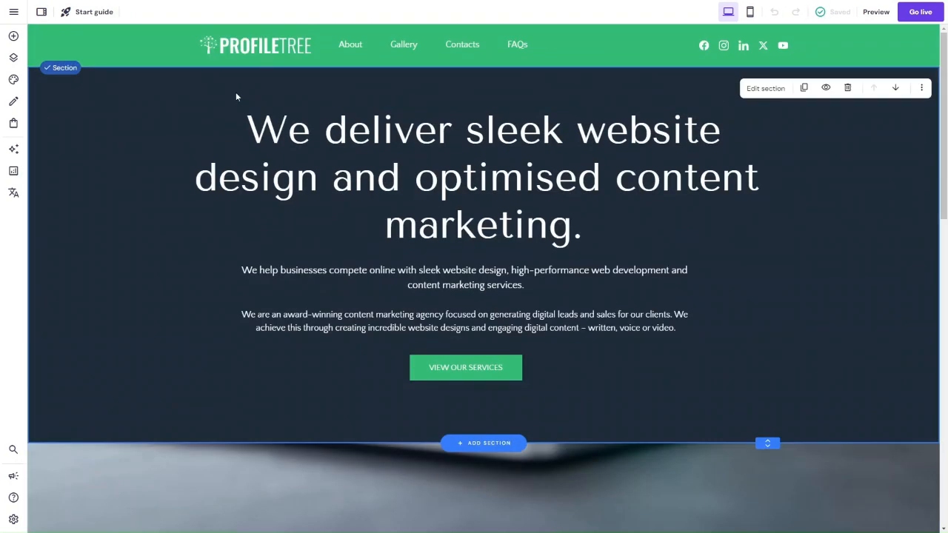
click(341, 49)
scroll(478, 296, down, 15)
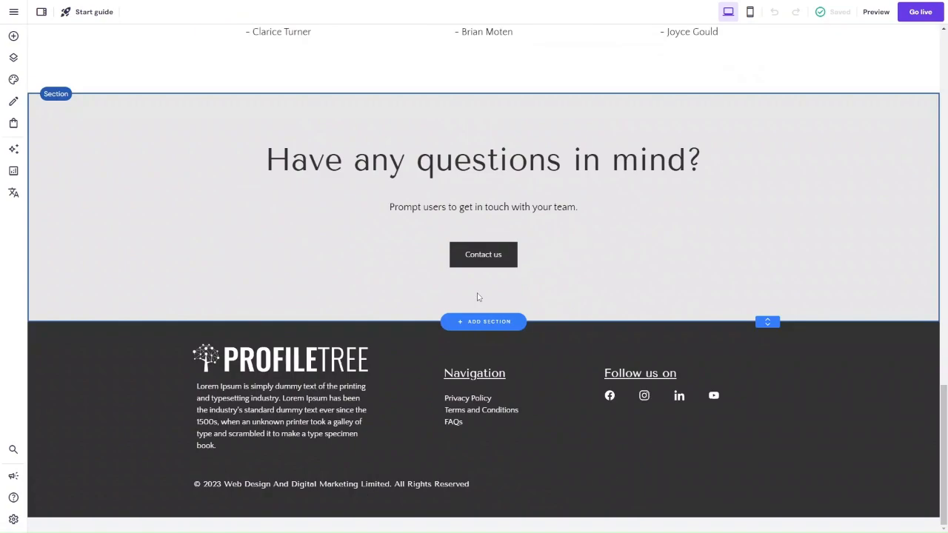
scroll(479, 299, up, 2)
click(916, 179)
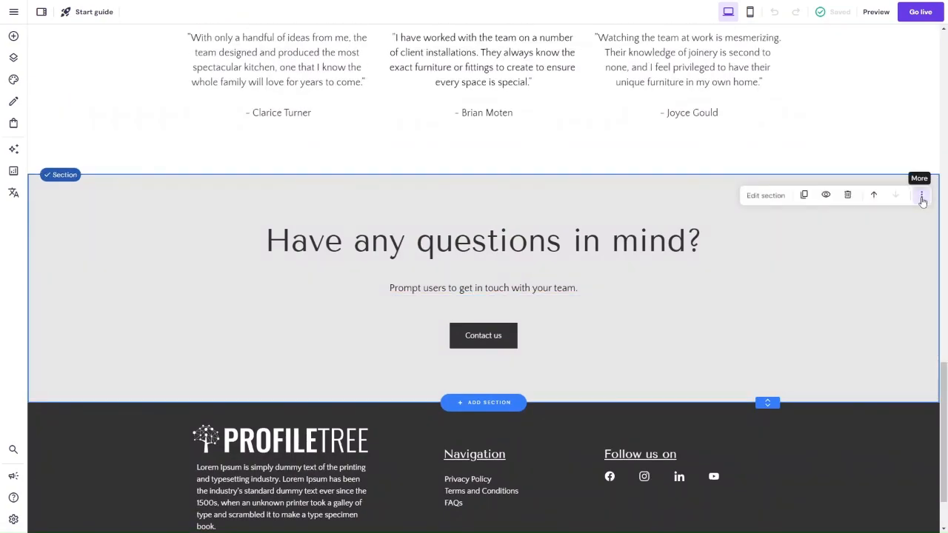
click(922, 198)
click(867, 265)
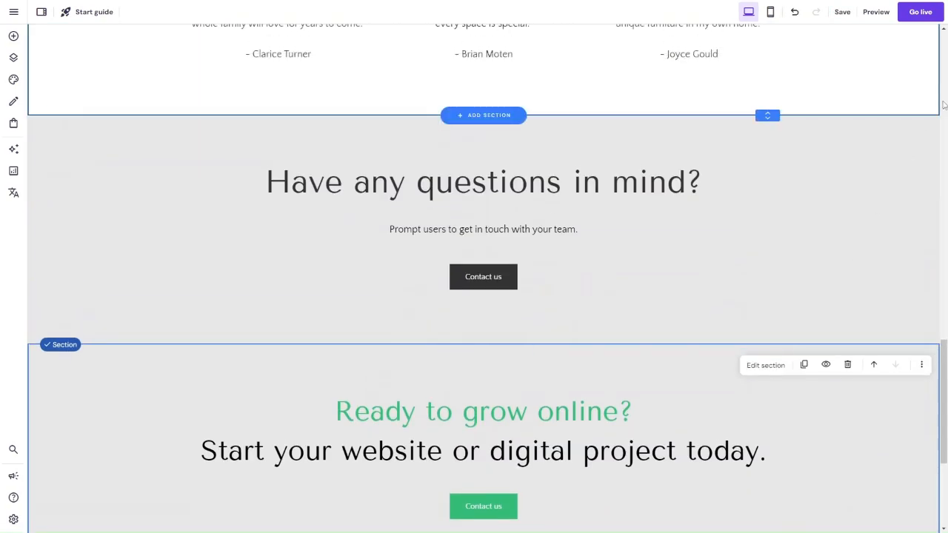
Step: Delete the "Have any questions in mind?" section from the About page
click(921, 141)
click(921, 137)
click(848, 137)
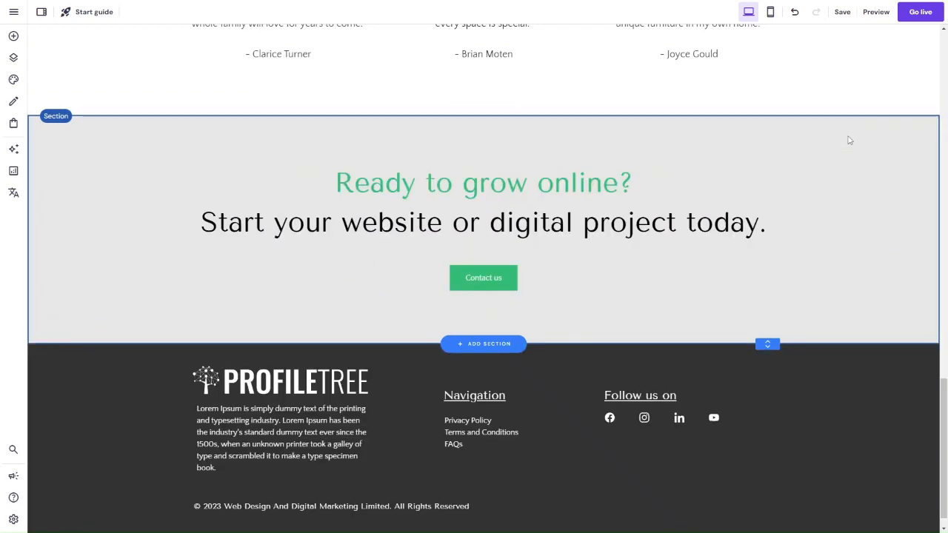
Step: Set the background colour of the "Ready to grow online?" section to black (#000000)
click(749, 146)
click(763, 138)
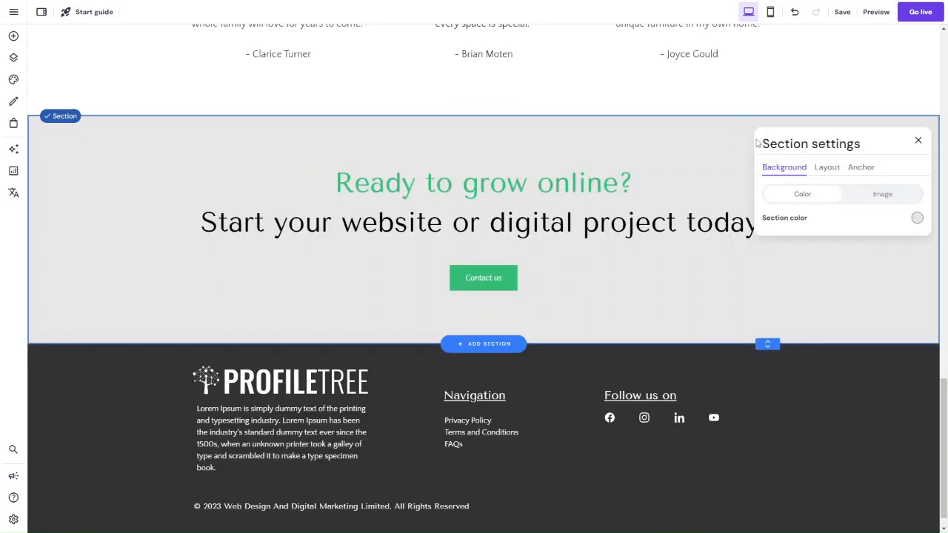
click(916, 218)
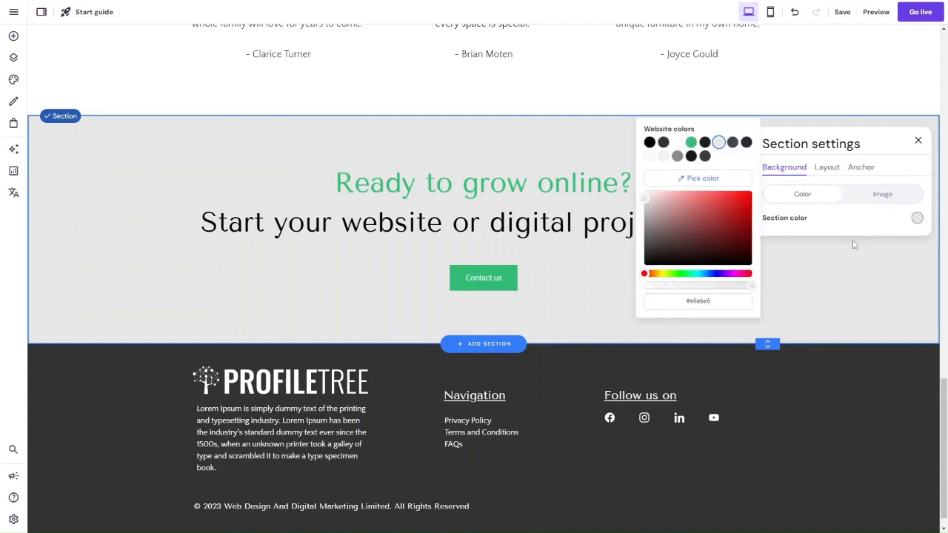
click(652, 142)
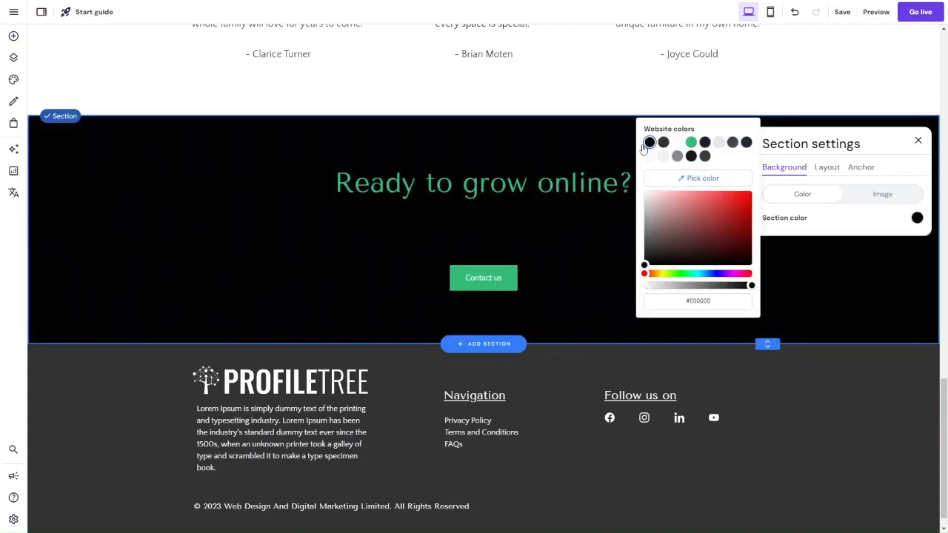
Step: Change the line "Start your website or digital project today." to white (#ffffff)
click(497, 227)
click(202, 185)
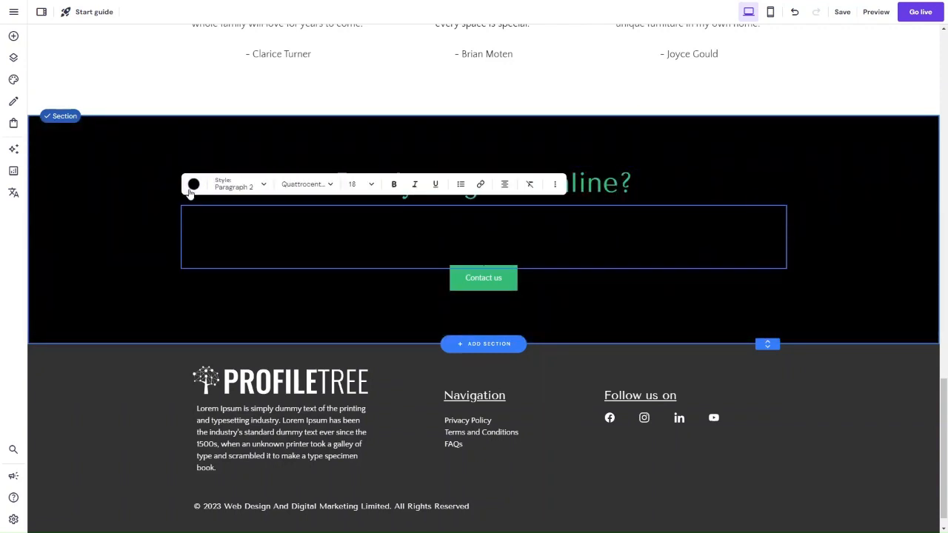
triple_click(246, 219)
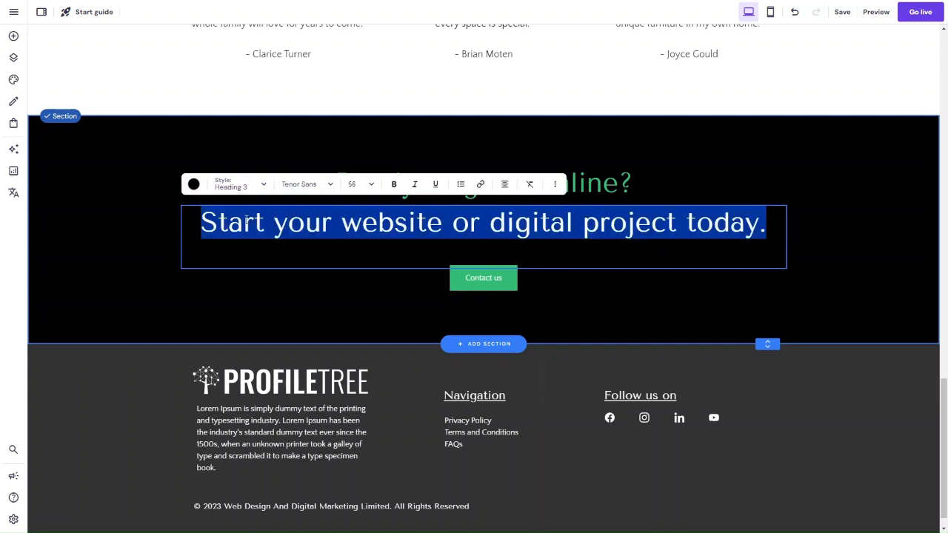
click(194, 185)
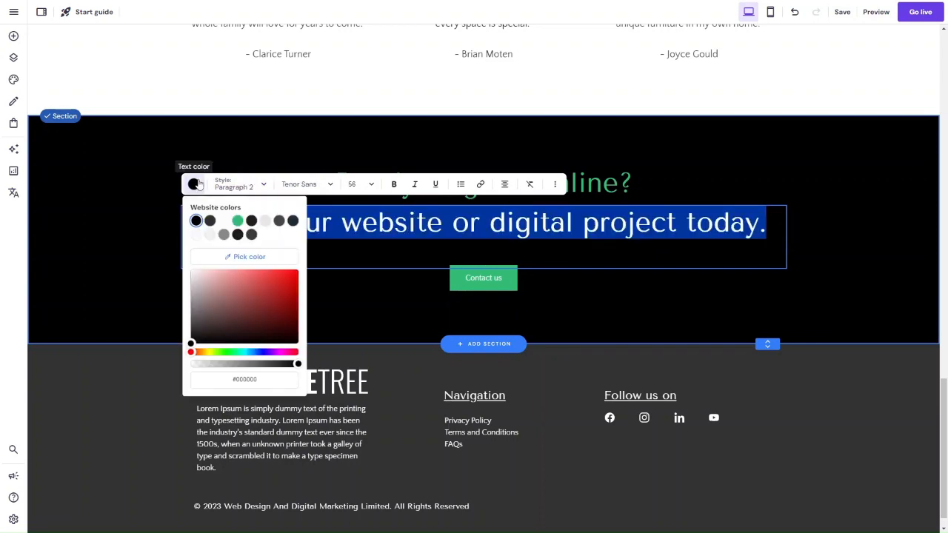
click(223, 222)
click(119, 222)
click(464, 99)
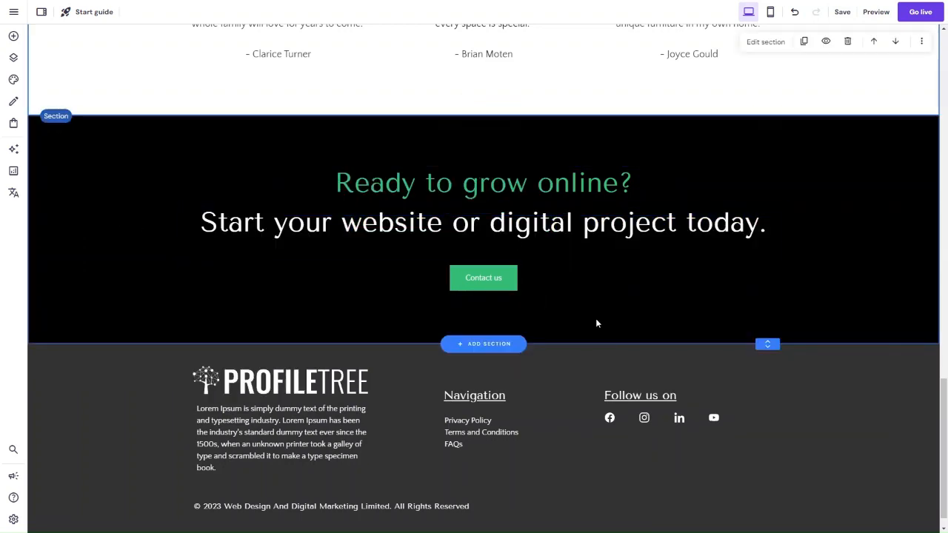
Step: Set the "Ready to grow online?" section's background to the dark navy website colour
scroll(586, 198, up, 5)
scroll(158, 387, down, 2)
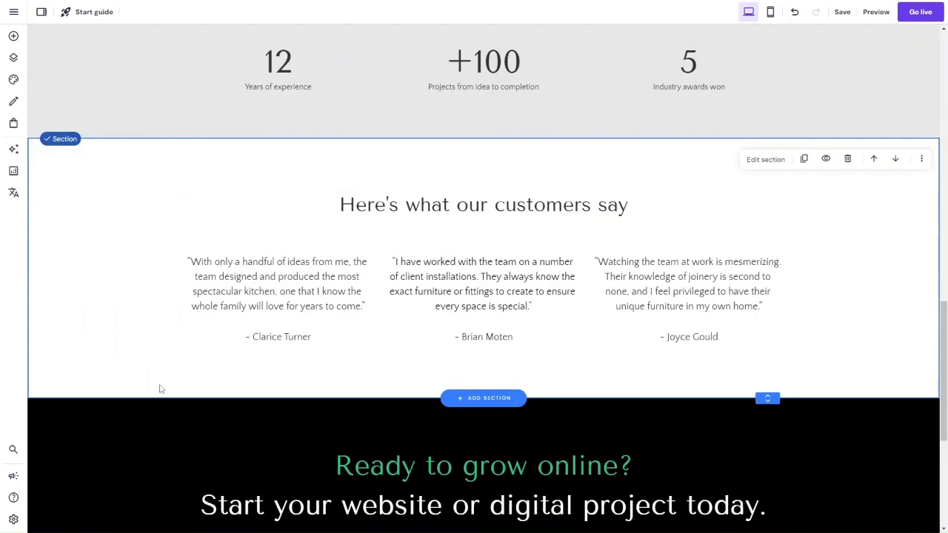
click(118, 415)
scroll(383, 323, down, 2)
click(763, 277)
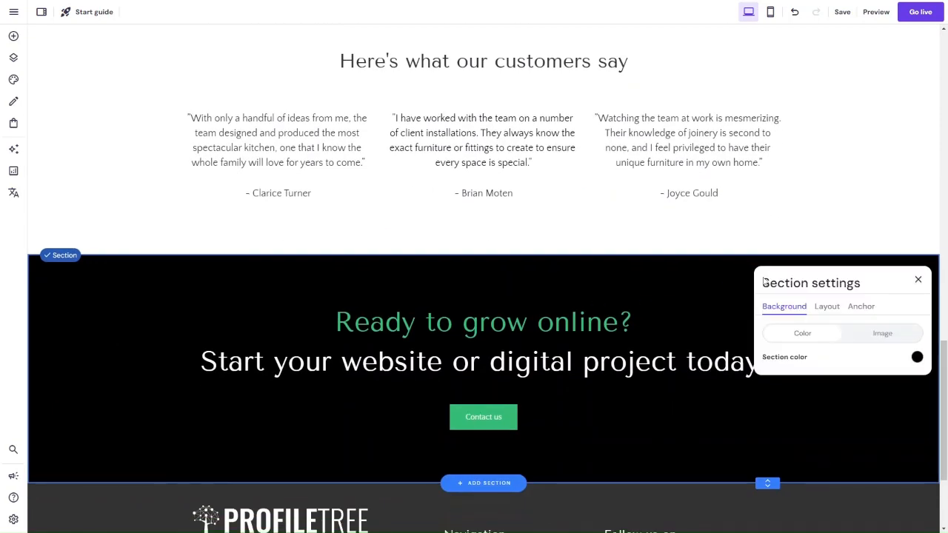
click(917, 358)
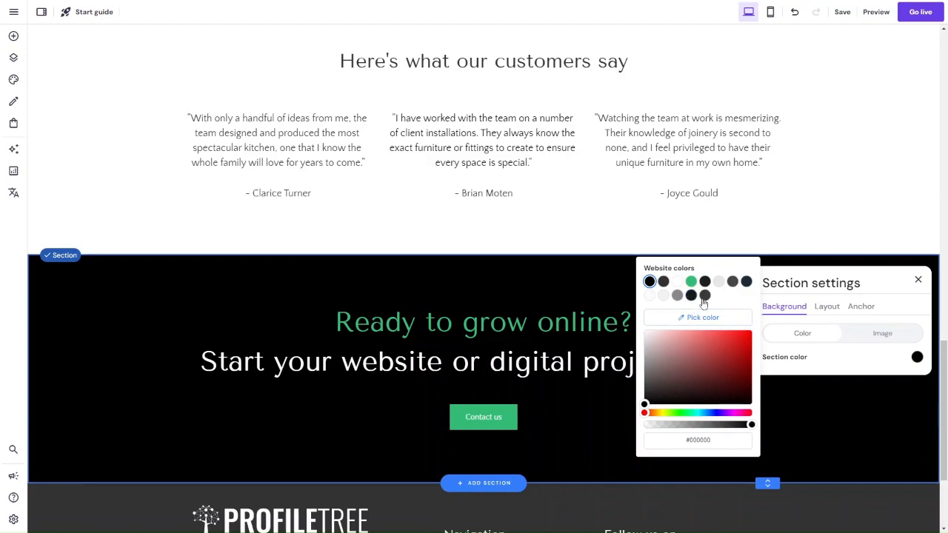
click(746, 282)
click(220, 249)
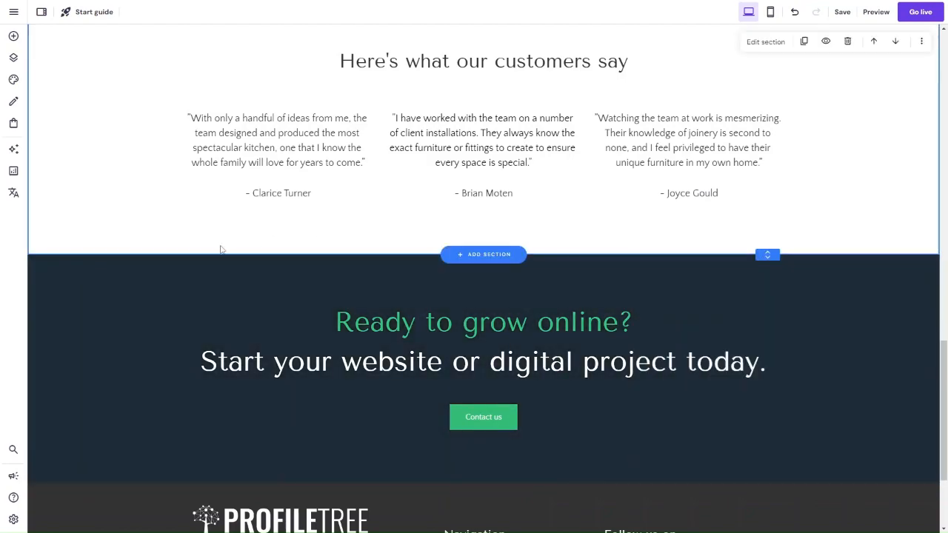
Step: Review the whole About page, checking the order and look of its sections from the header to the call-to-action
scroll(244, 296, down, 2)
scroll(270, 335, up, 10)
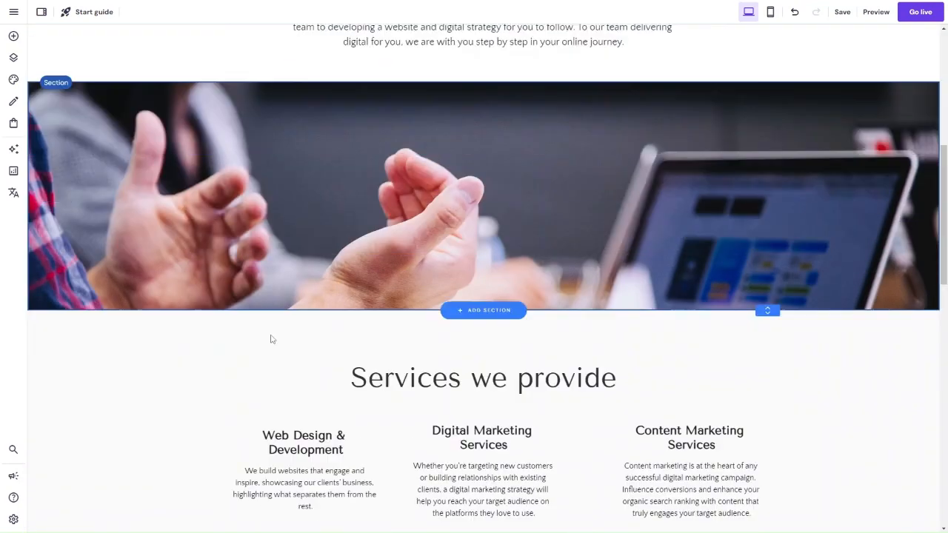
scroll(272, 339, down, 4)
scroll(271, 337, down, 5)
scroll(271, 337, up, 15)
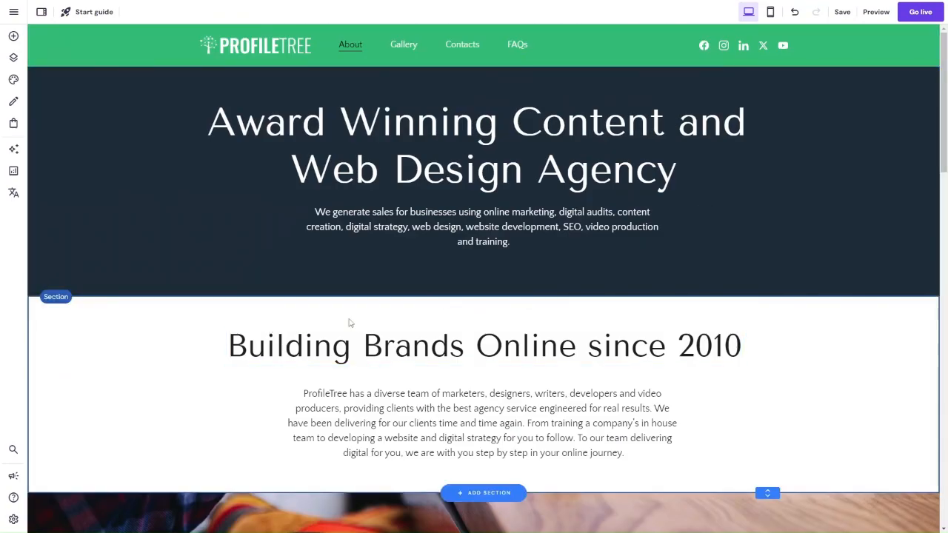
scroll(375, 453, down, 10)
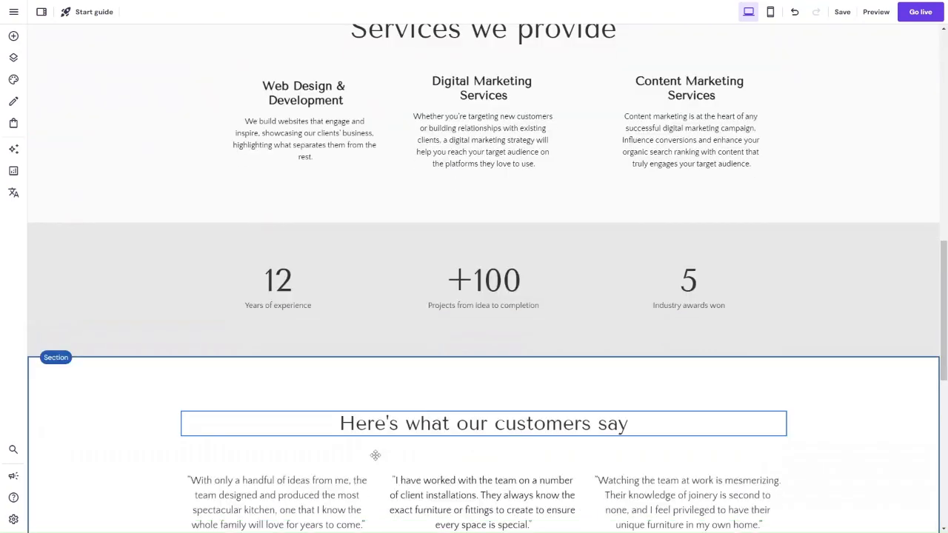
scroll(376, 455, down, 3)
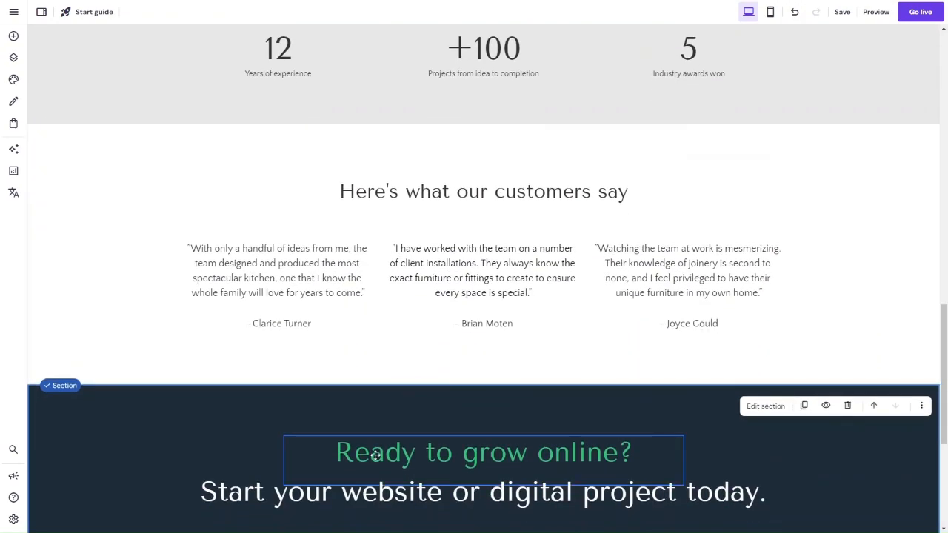
scroll(375, 455, down, 2)
scroll(375, 454, up, 15)
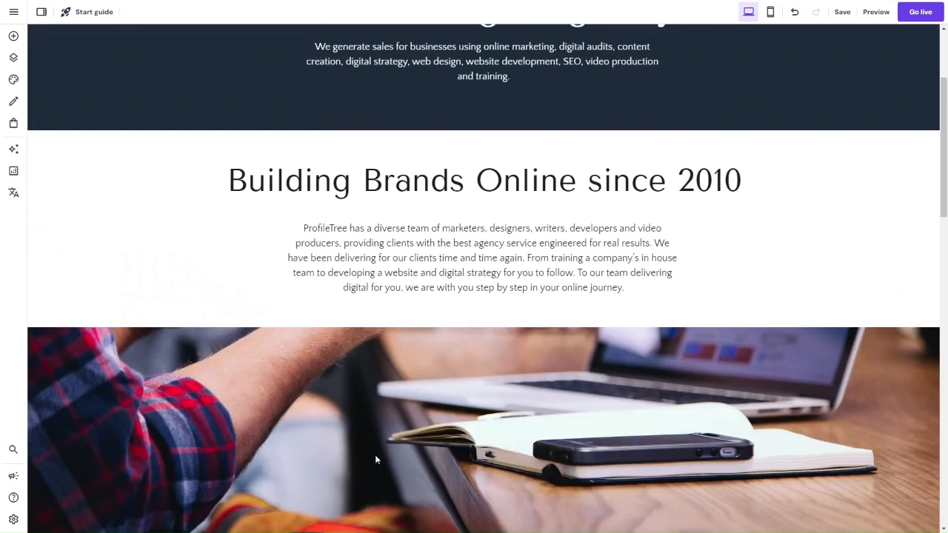
scroll(446, 367, up, 2)
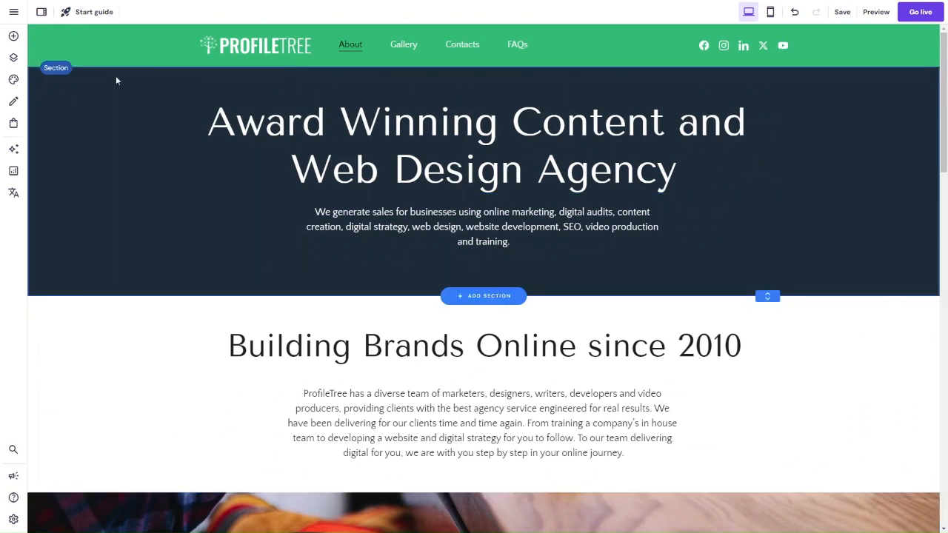
Step: Open the Contacts page for editing
click(12, 12)
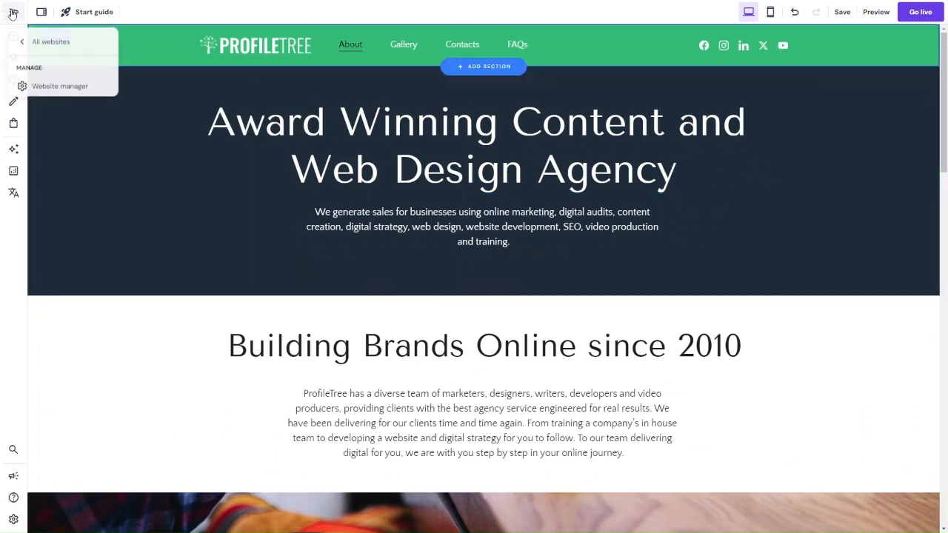
click(460, 43)
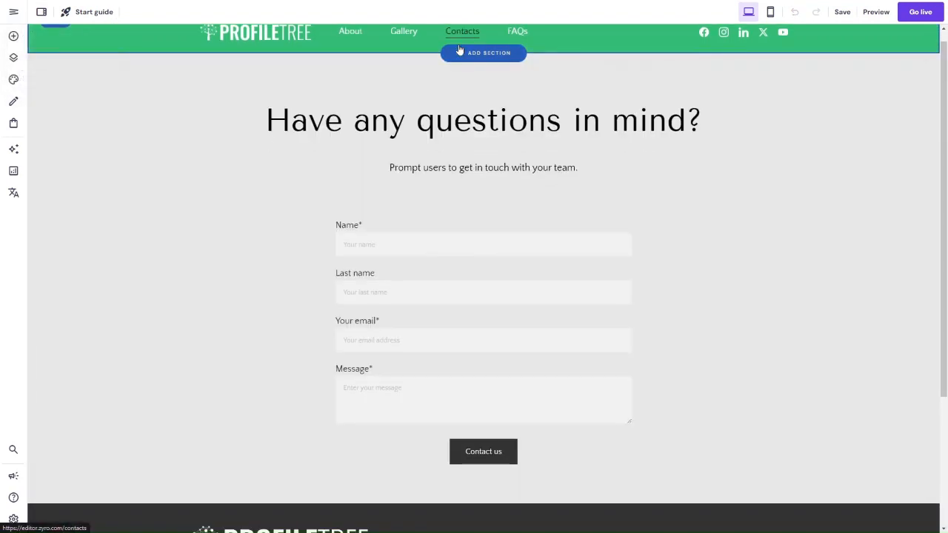
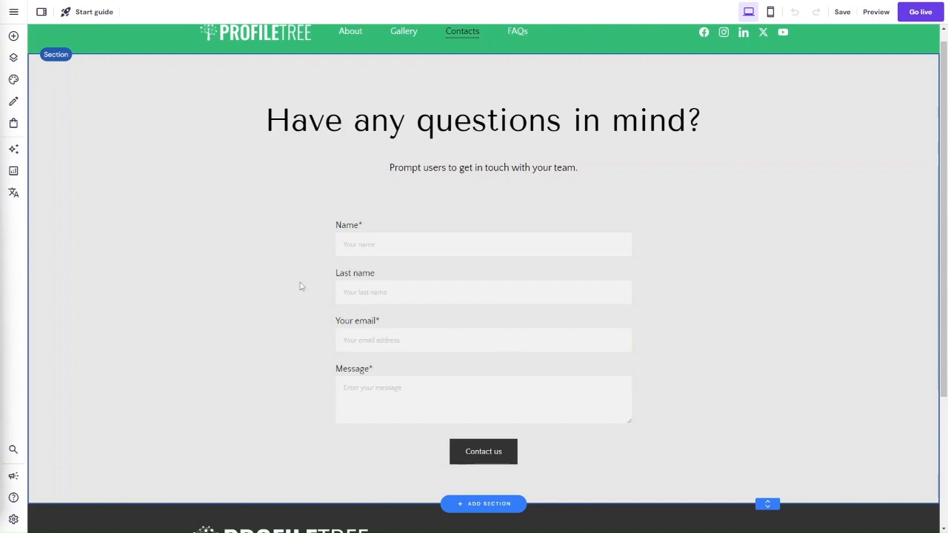
Step: Clear the contact form and the "Prompt users to get in touch" line from the Contacts heading section, and reduce the section's height
scroll(478, 97, up, 1)
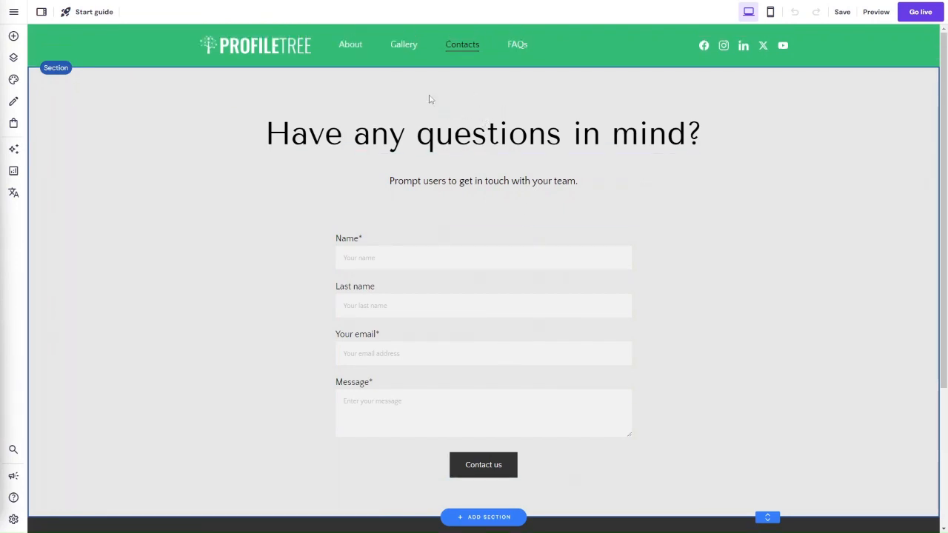
click(408, 313)
key(Delete)
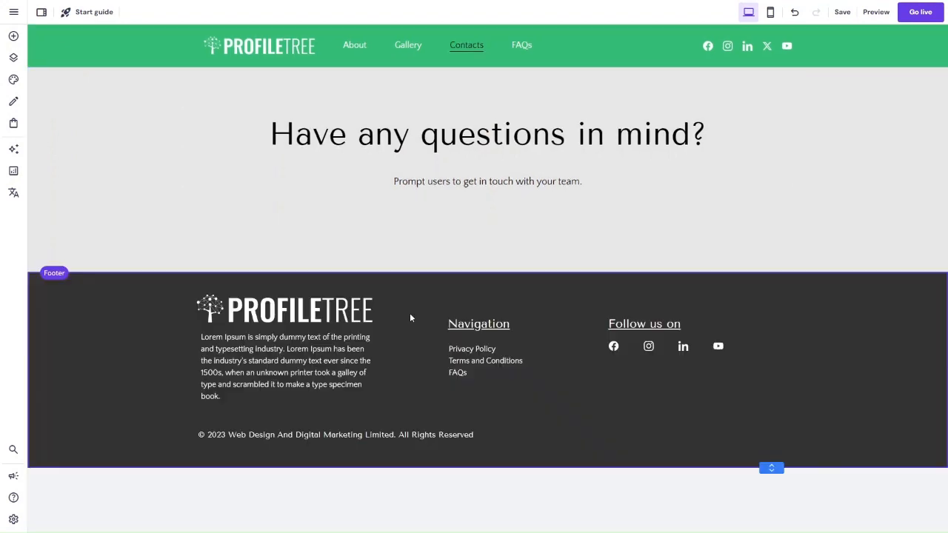
click(523, 237)
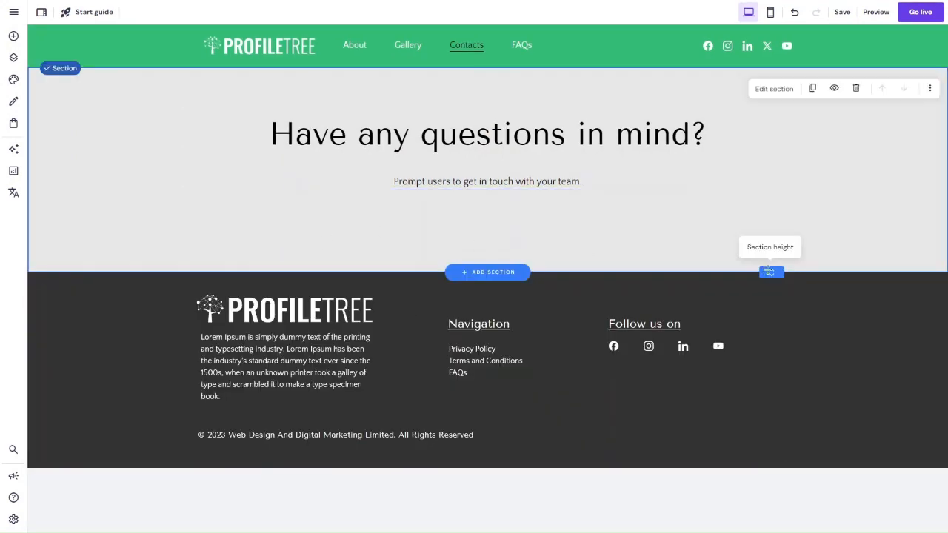
drag(771, 273, 771, 227)
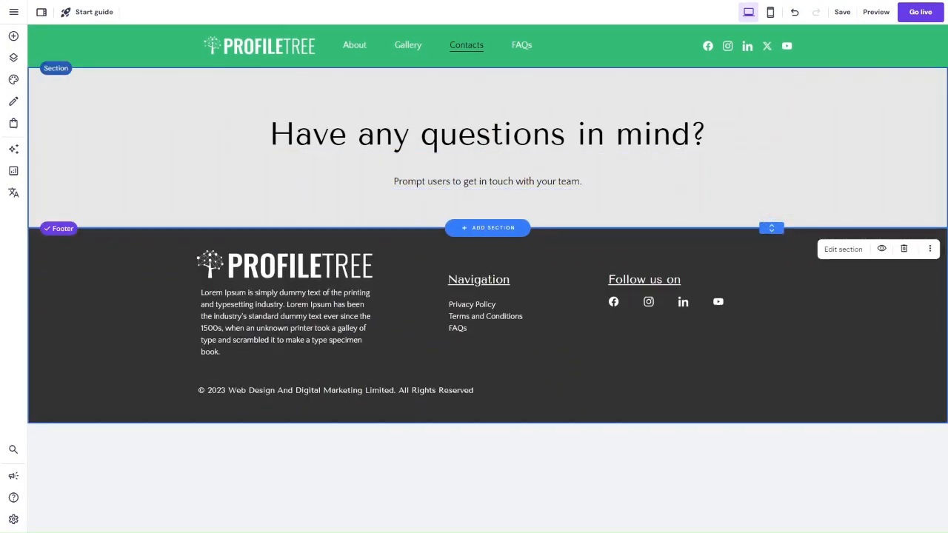
click(419, 180)
key(Delete)
Step: Replace the heading "Have any questions in mind?" with "Let's build your digital brand"
click(387, 147)
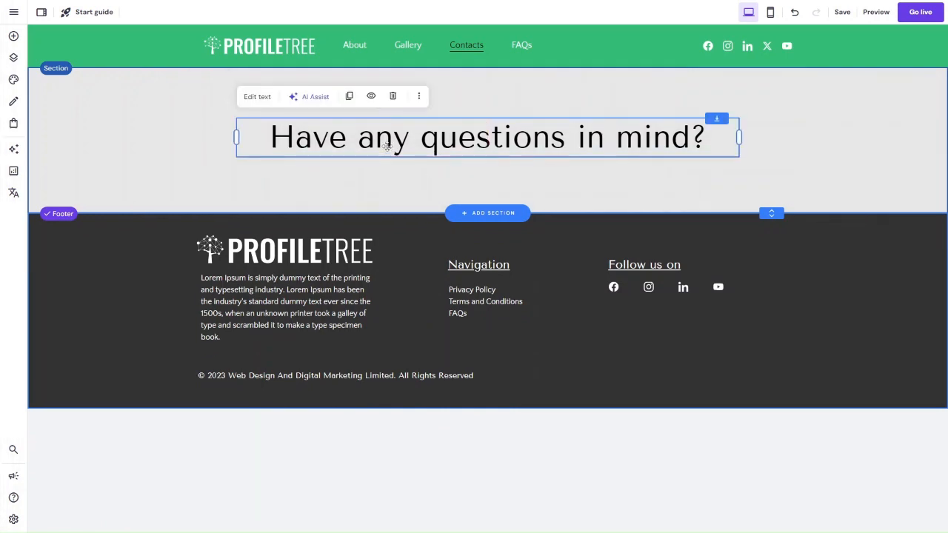
click(252, 98)
key(ctrl+a)
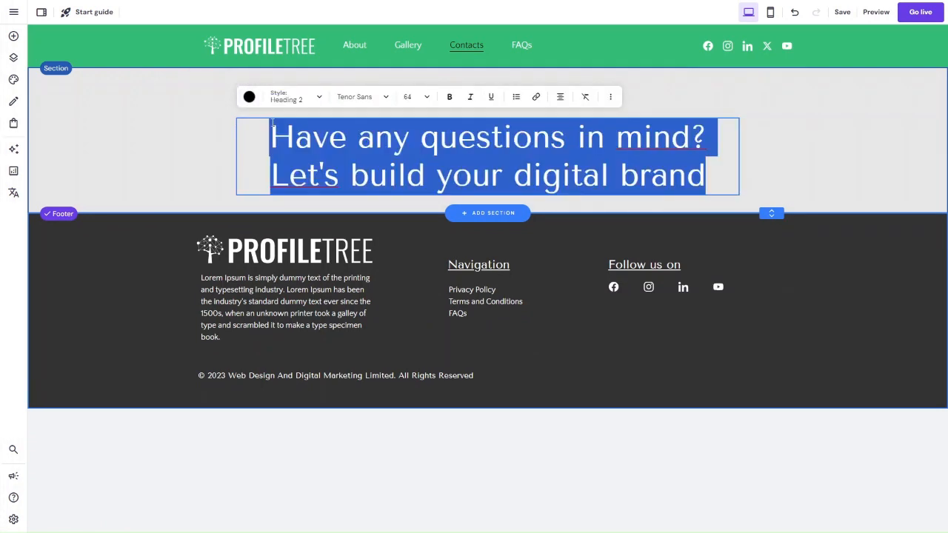
key(BackSpace)
key(ctrl+z)
key(ctrl+a)
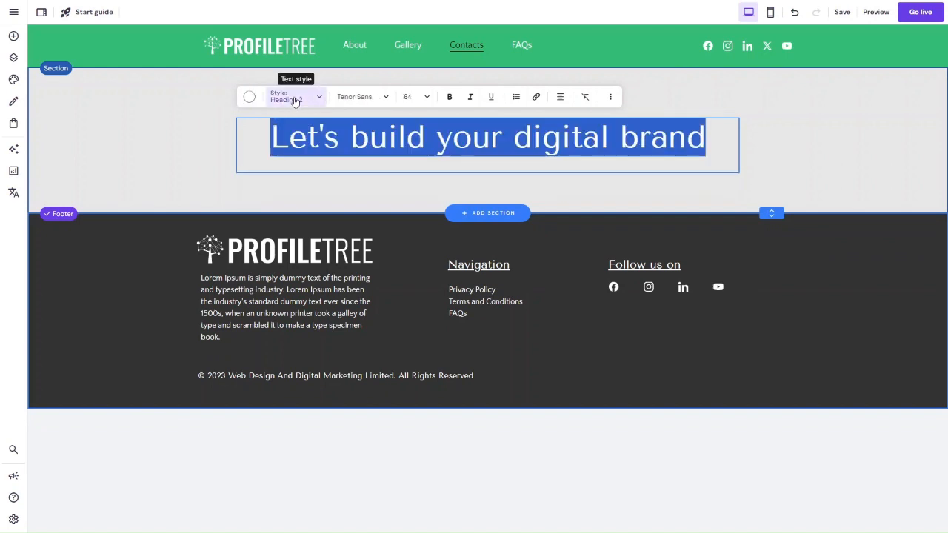
Step: Apply the Heading 1 style to the "Let's build your digital brand" text and widen its box on both sides to fit one line
click(290, 96)
click(290, 136)
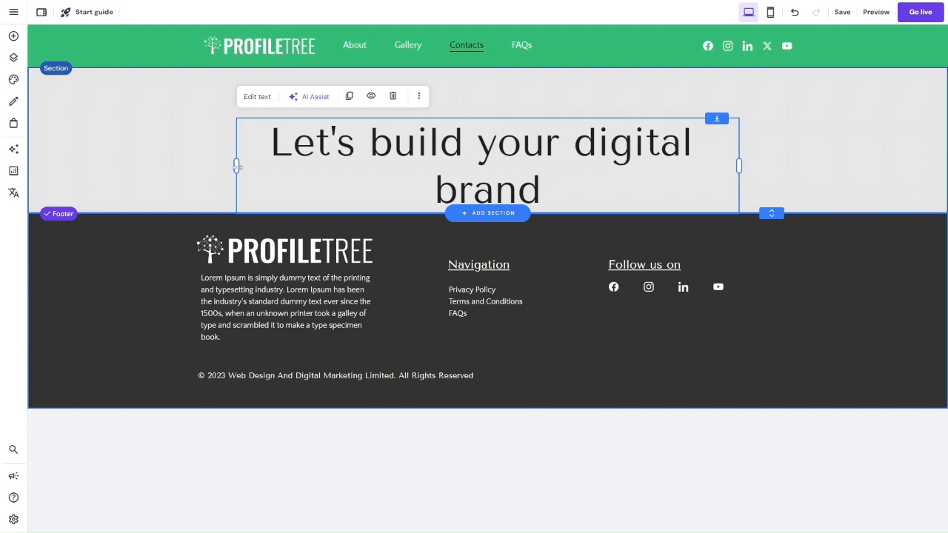
drag(237, 166, 178, 152)
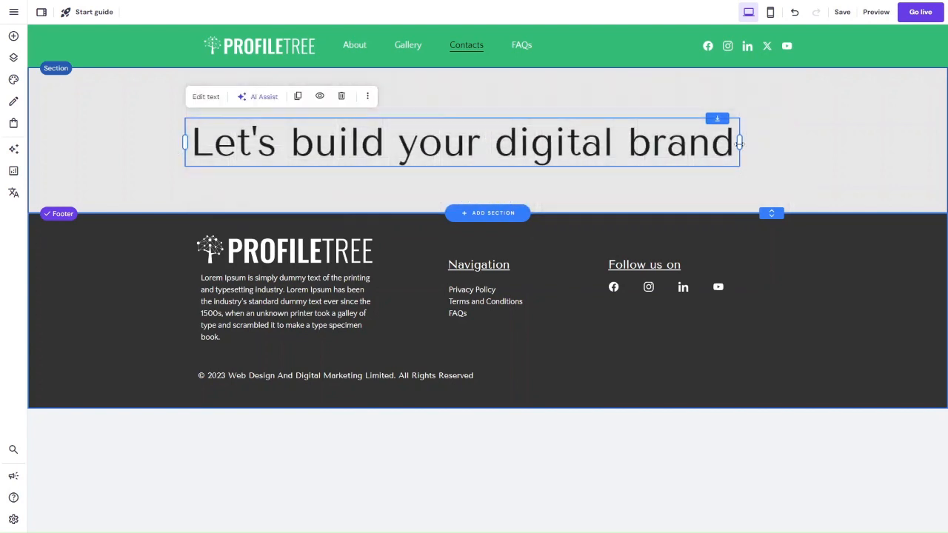
drag(739, 143, 793, 148)
Step: Set the heading section's background to the dark navy website colour
click(622, 76)
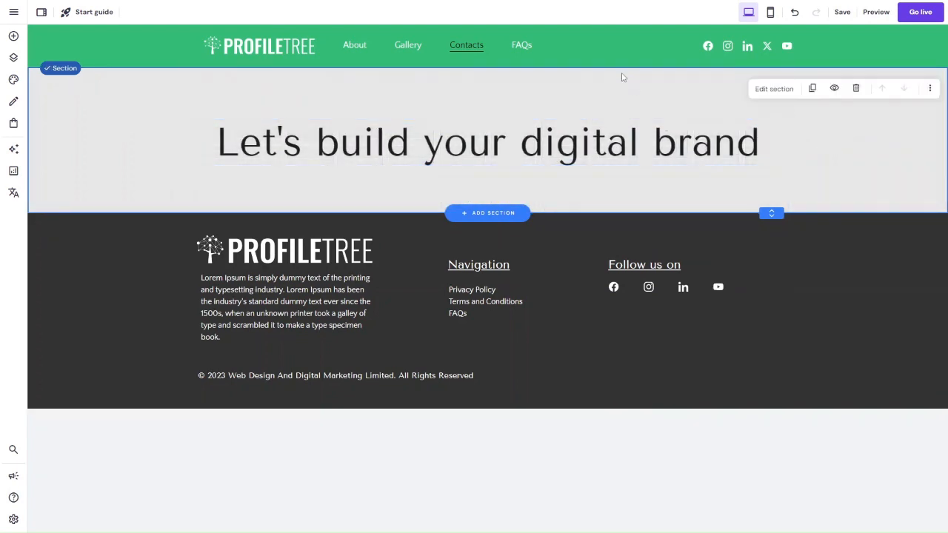
click(763, 93)
click(926, 171)
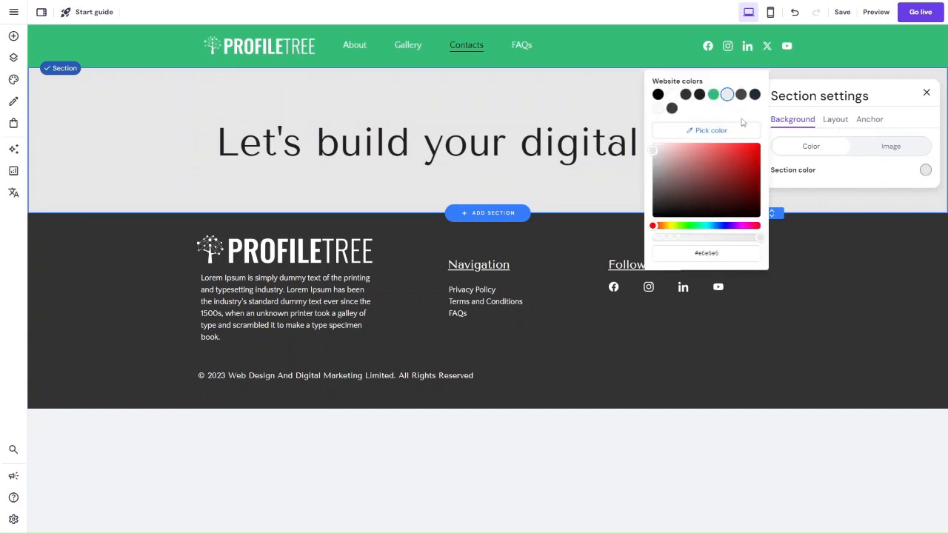
click(752, 94)
click(546, 117)
Step: Change the "Let's build your digital brand" heading's text colour to white
click(523, 134)
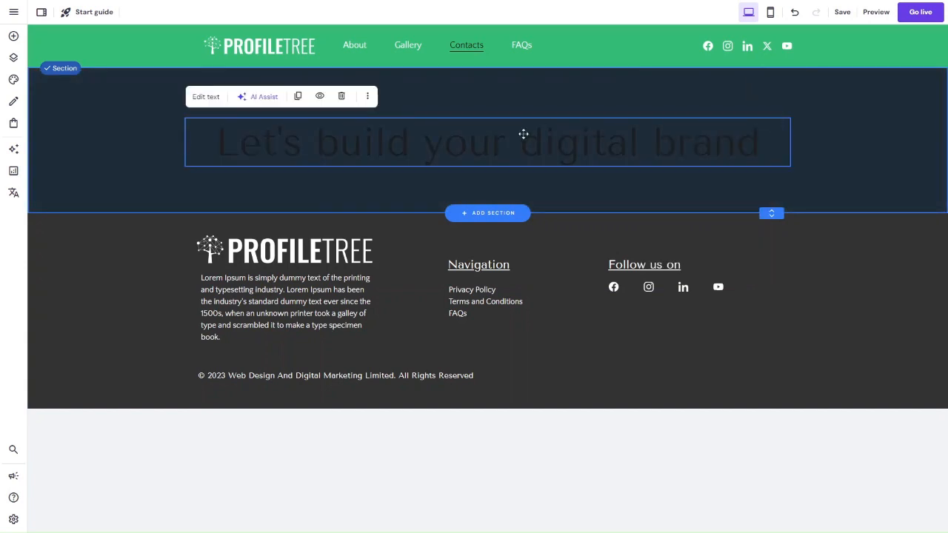
click(204, 96)
triple_click(214, 129)
click(198, 96)
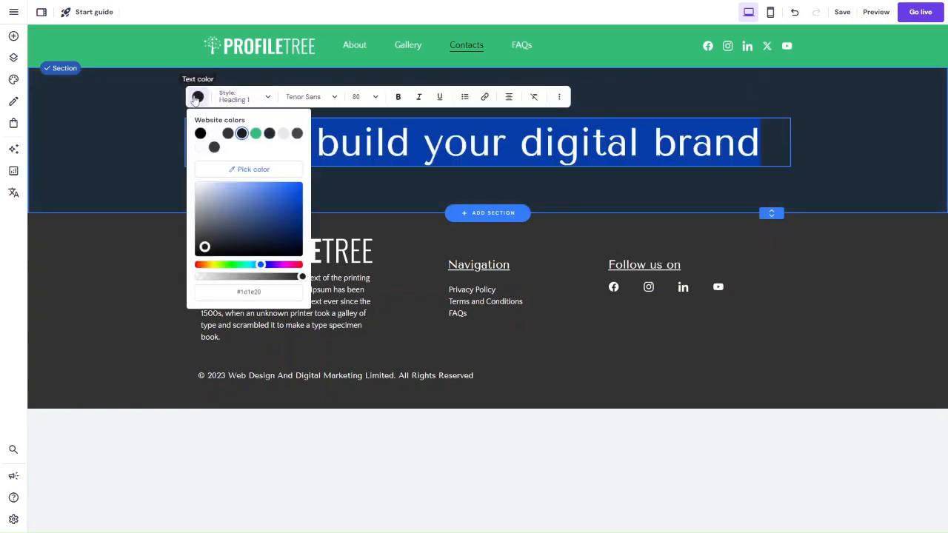
click(214, 131)
click(126, 138)
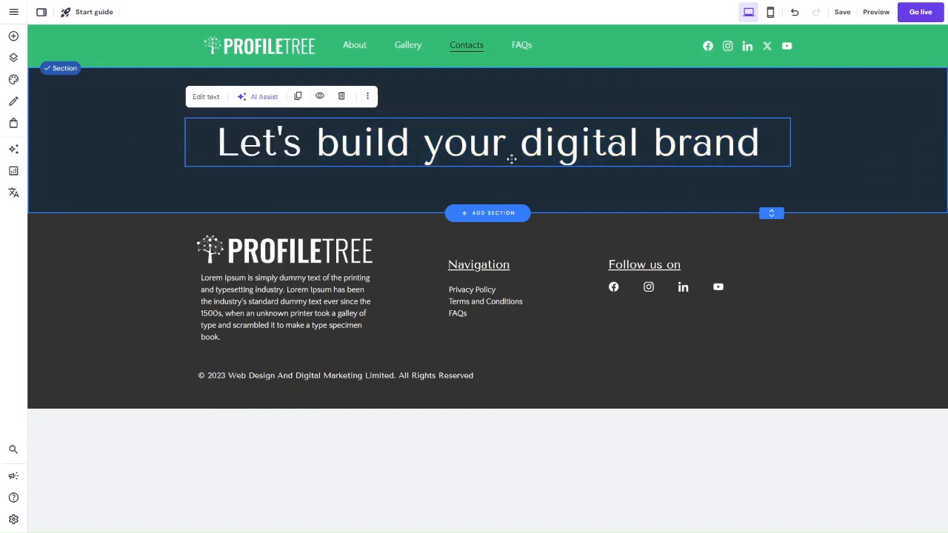
click(209, 101)
click(881, 195)
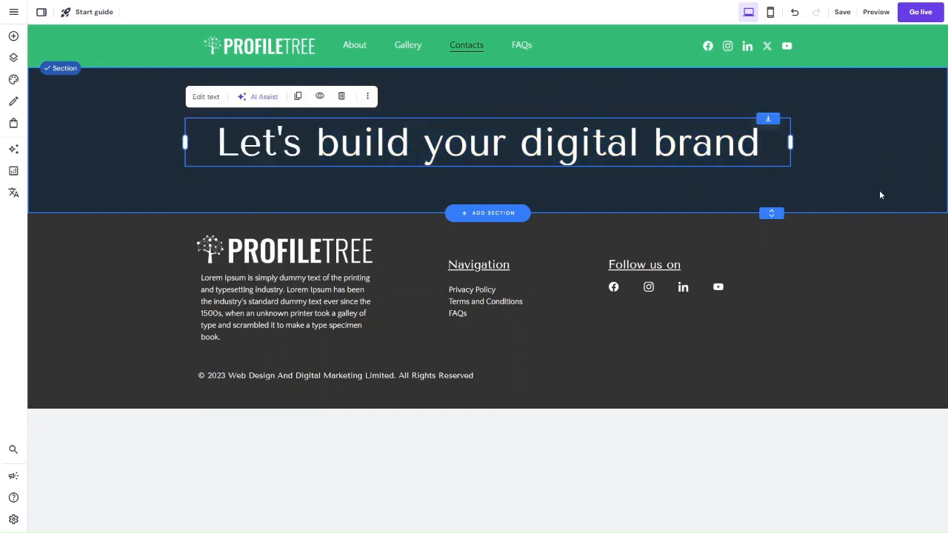
drag(606, 152, 616, 157)
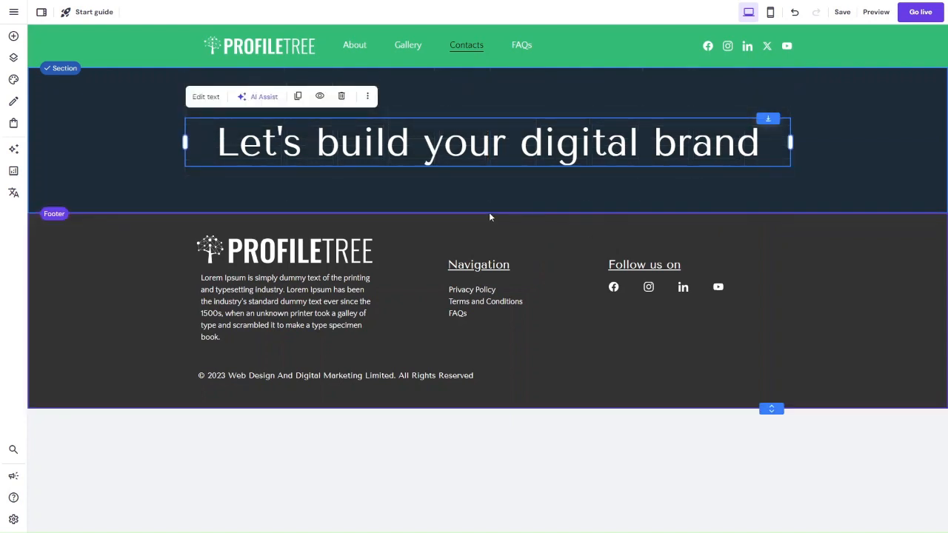
Step: Add a blank section below the heading section and place a text element in its upper-left area
click(492, 213)
click(493, 214)
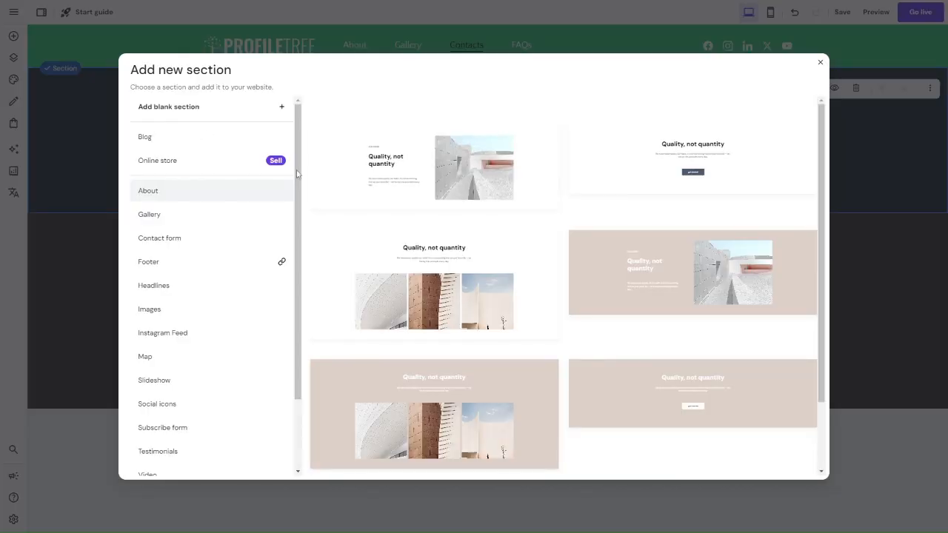
click(159, 111)
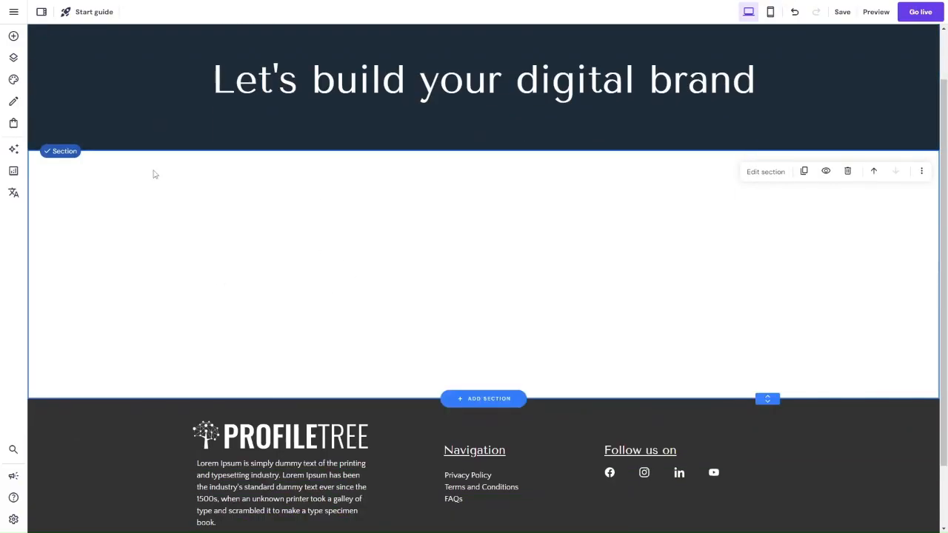
click(13, 37)
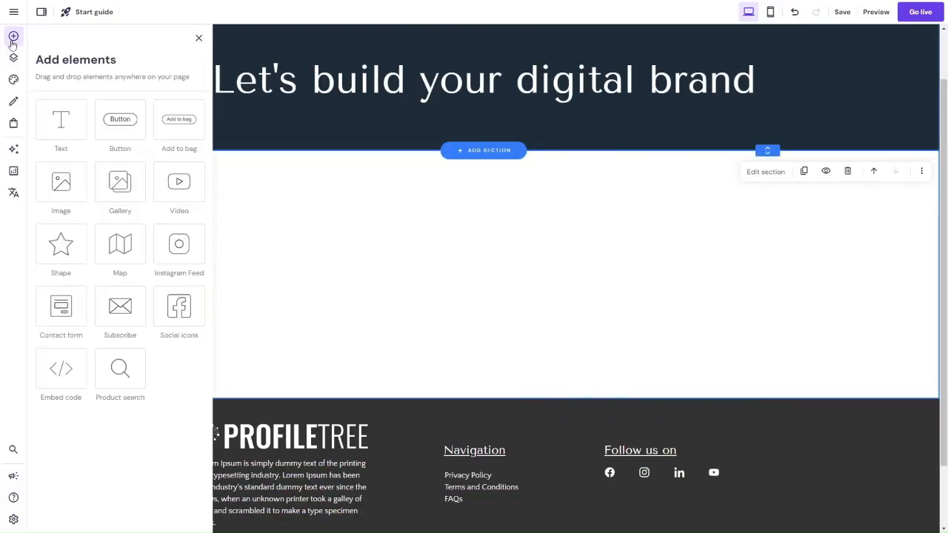
drag(71, 117, 218, 200)
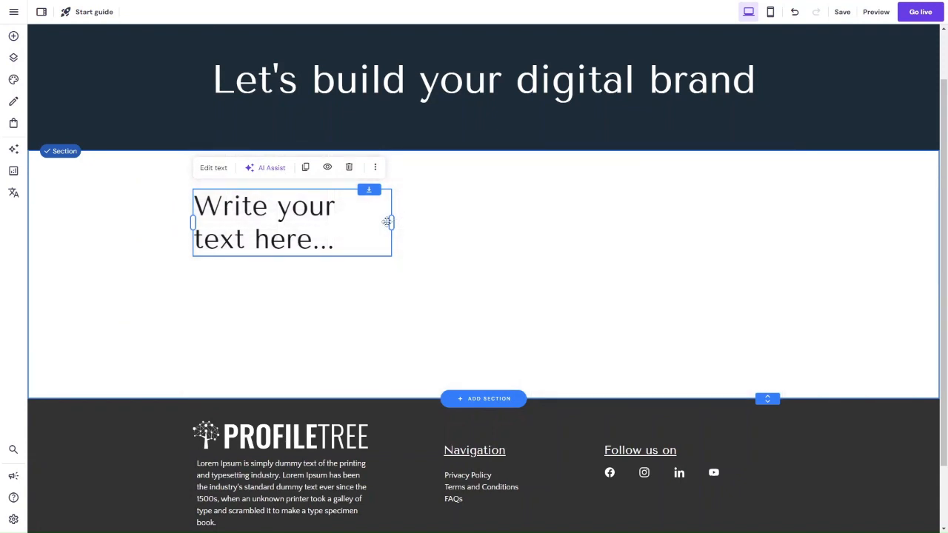
Step: Add a contact form beside the text element, widen it and move it closer to the text
click(12, 37)
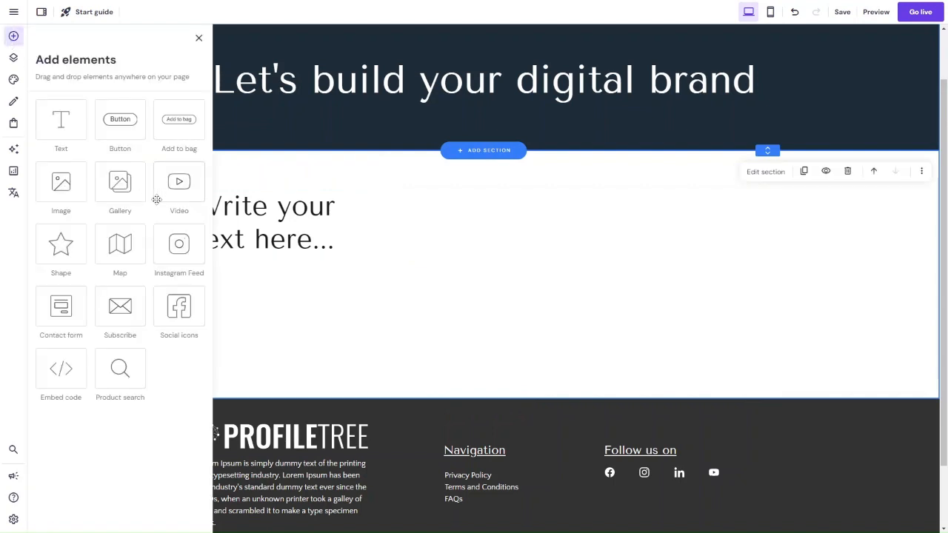
drag(77, 311, 518, 220)
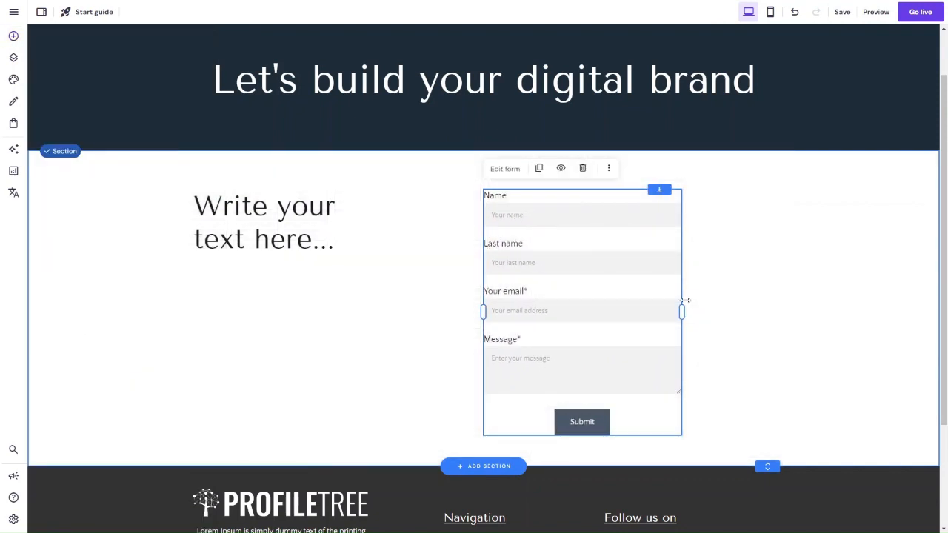
drag(685, 301, 799, 303)
drag(591, 314, 539, 317)
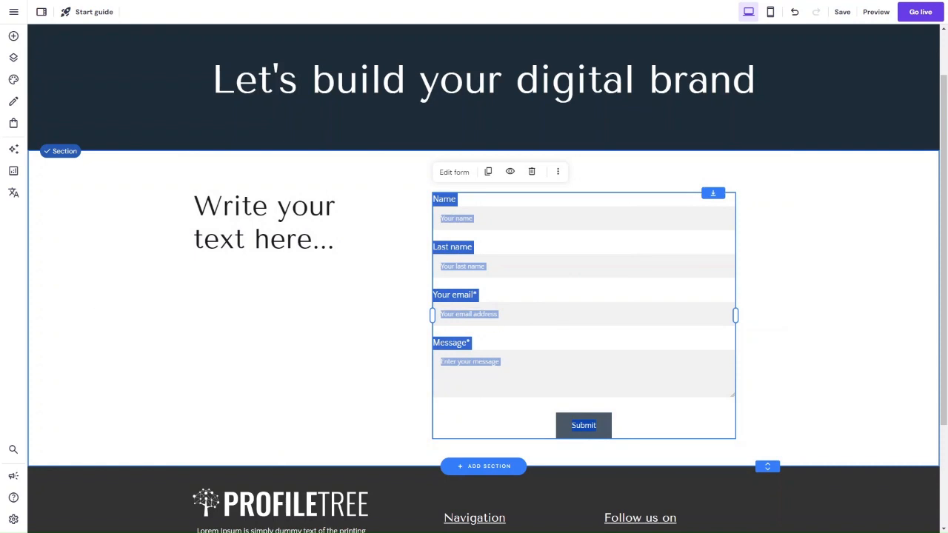
click(13, 35)
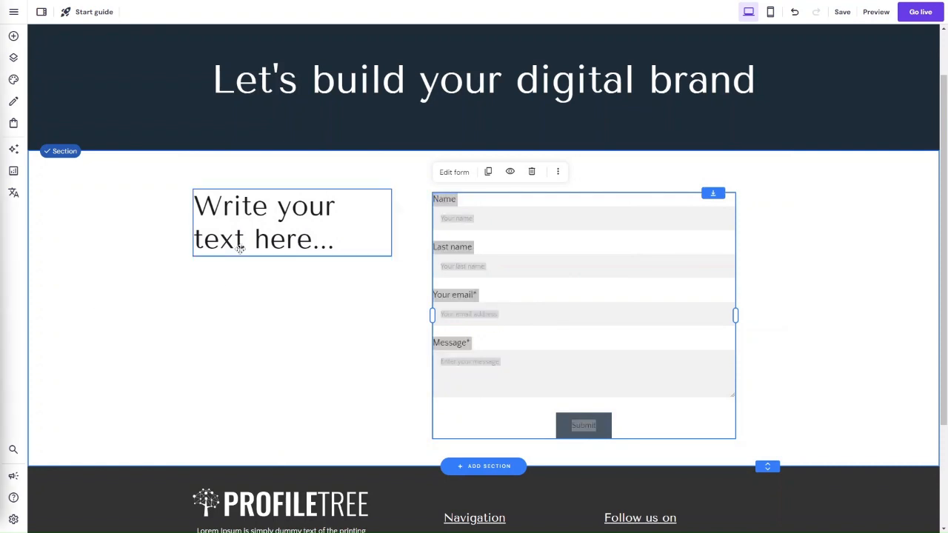
Step: Replace the placeholder text beside the form with "BELFAST" in the Heading 5 style
click(212, 218)
click(212, 174)
key(ctrl+a)
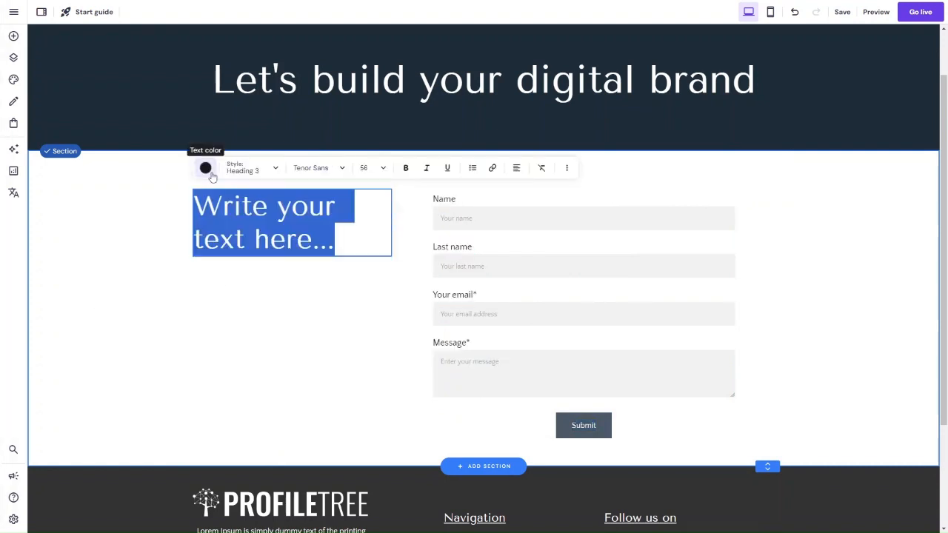
text(BELFAST)
key(ctrl+a)
click(243, 177)
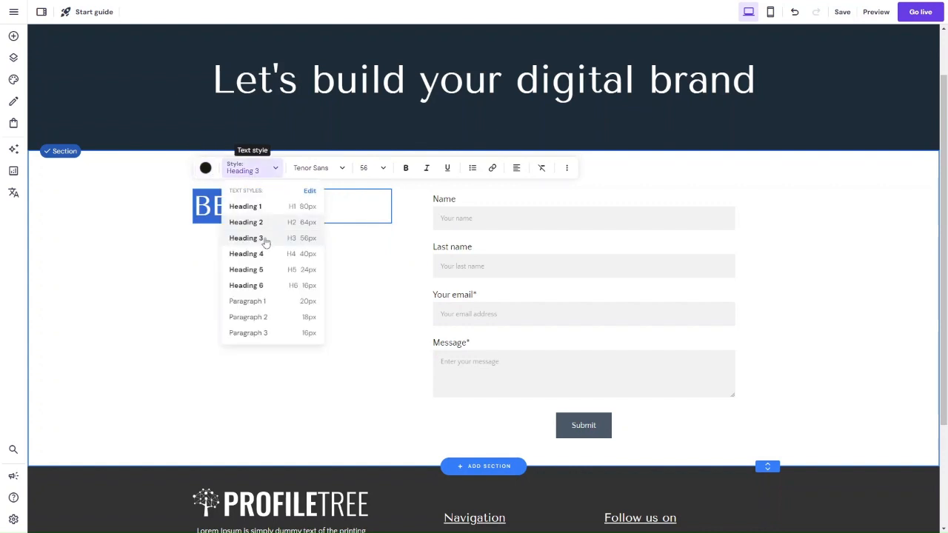
click(270, 276)
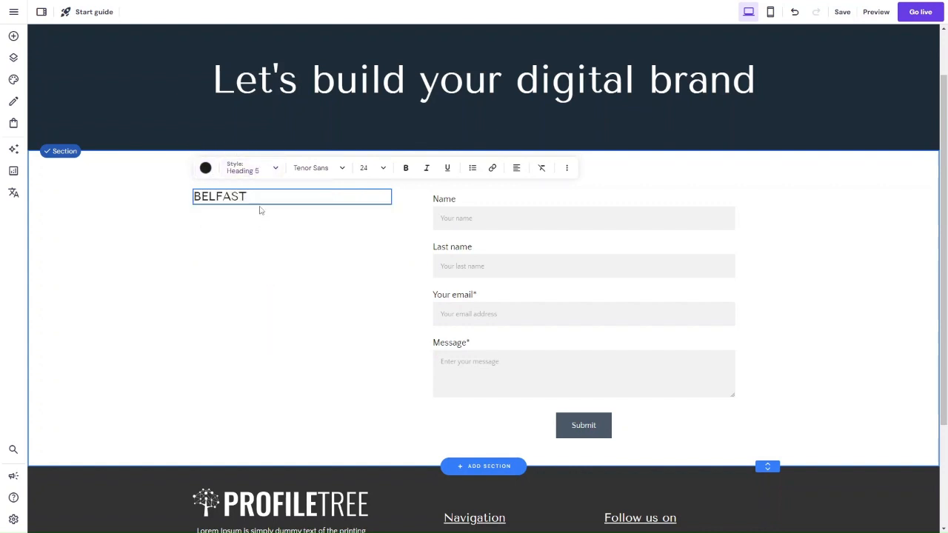
Step: Underline the "BELFAST" heading
drag(254, 194, 165, 196)
click(215, 188)
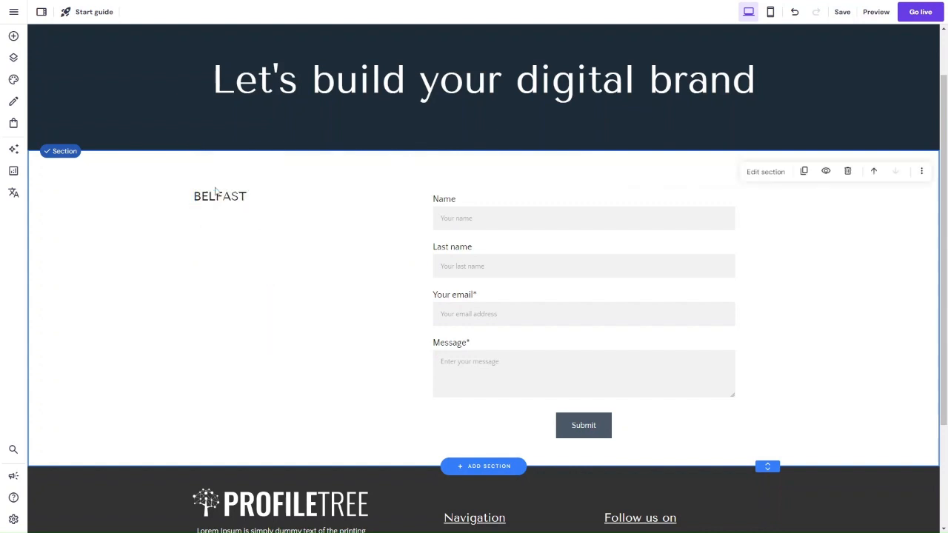
click(218, 198)
click(218, 191)
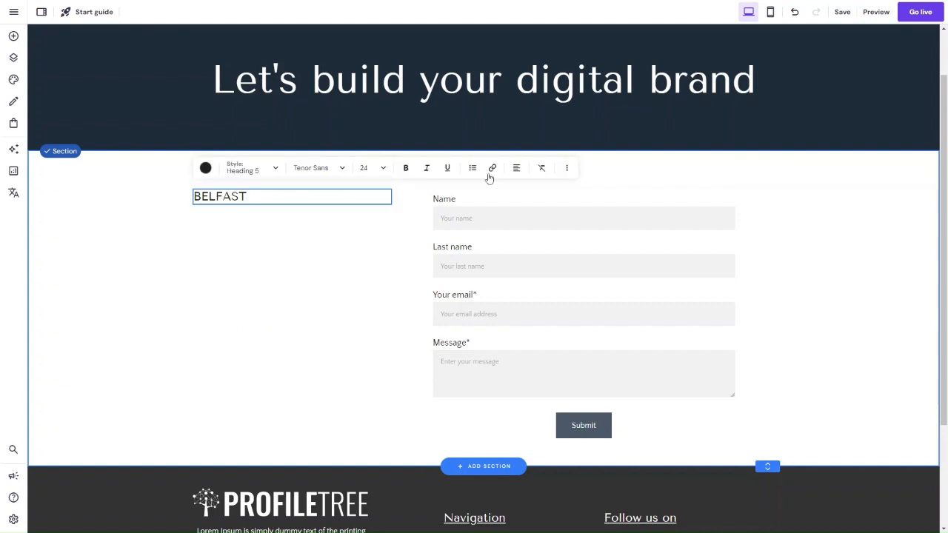
key(ctrl+a)
click(449, 169)
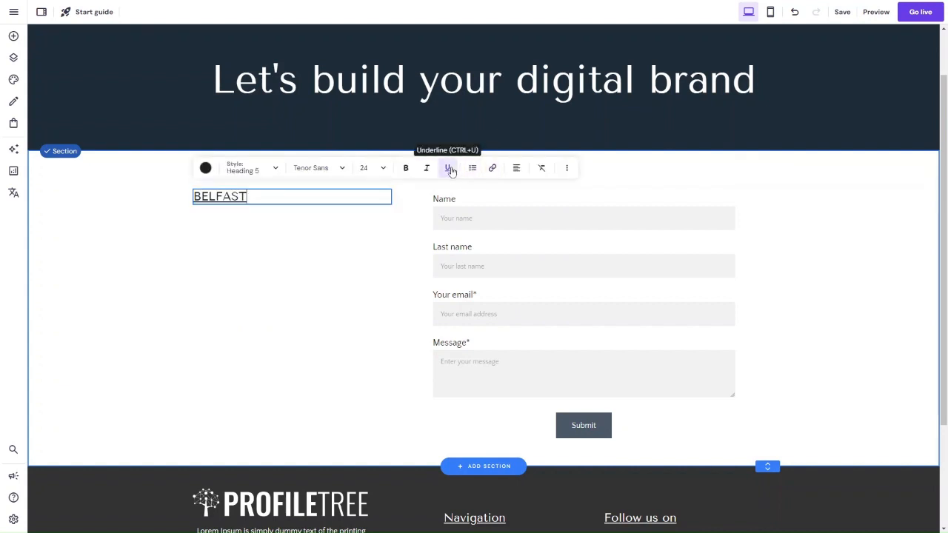
Step: Paste the office's postal address and phone number below the "BELFAST" heading and remove the blank lines between them
key(Return)
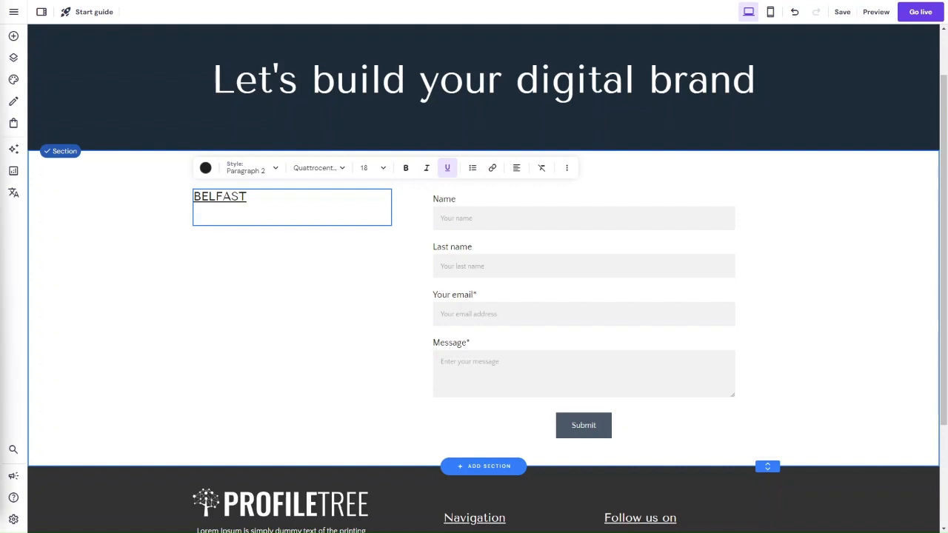
key(ctrl+v)
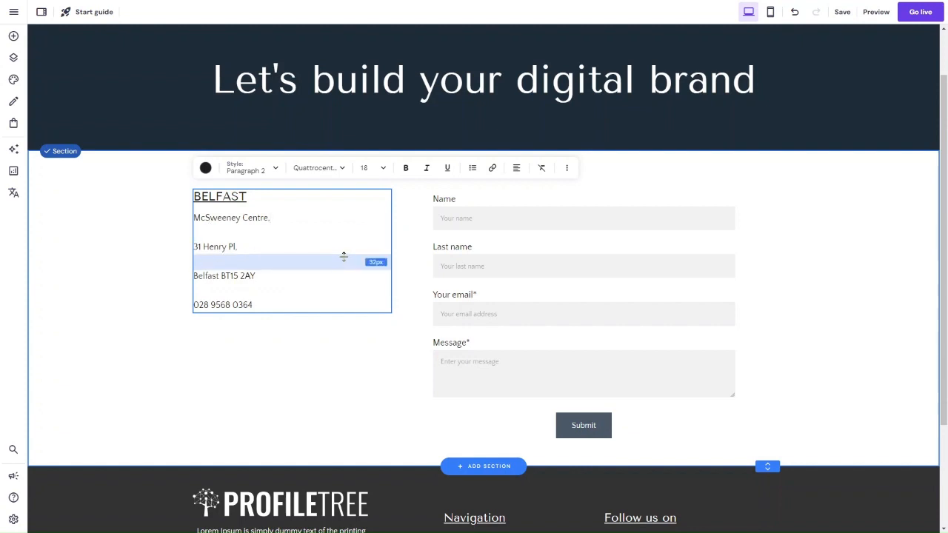
click(344, 256)
key(BackSpace)
click(338, 236)
key(BackSpace)
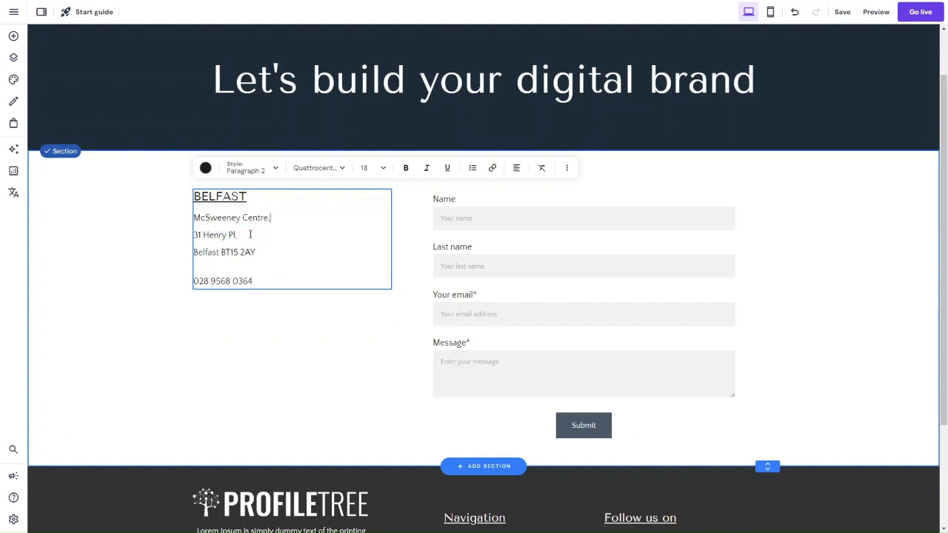
click(250, 234)
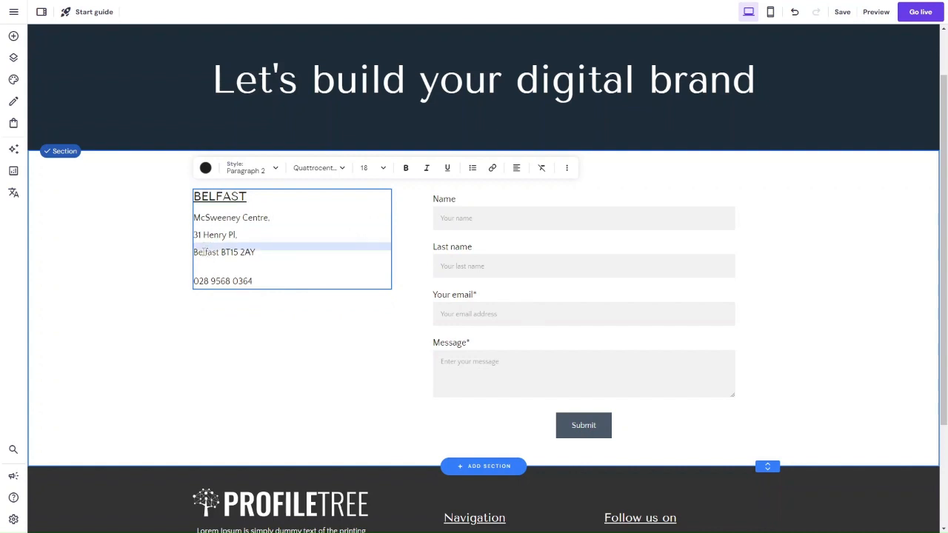
click(205, 268)
key(BackSpace)
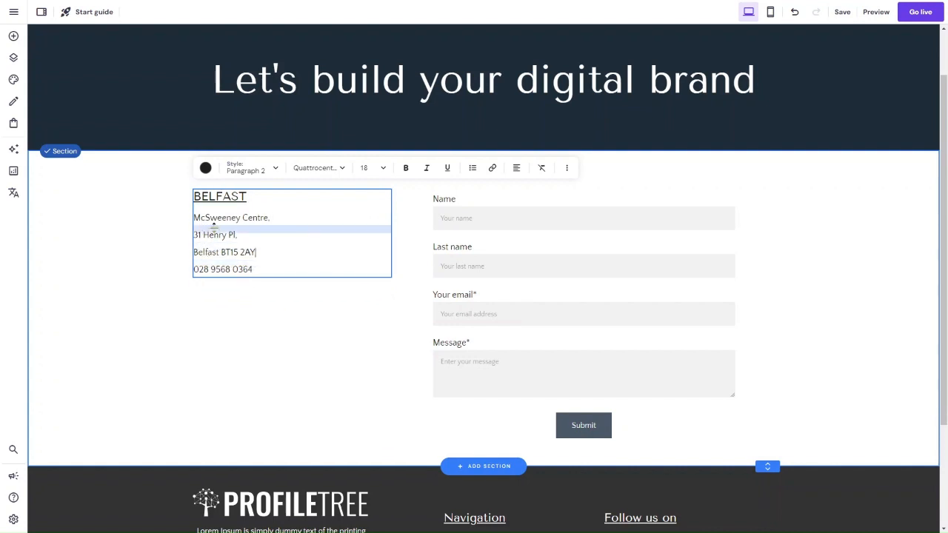
drag(317, 269, 191, 217)
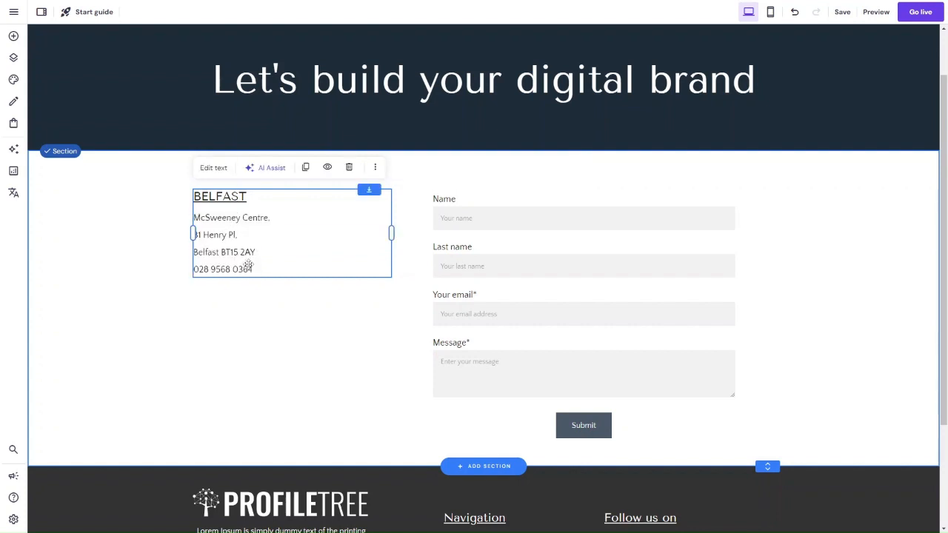
right_click(254, 269)
click(201, 212)
click(212, 176)
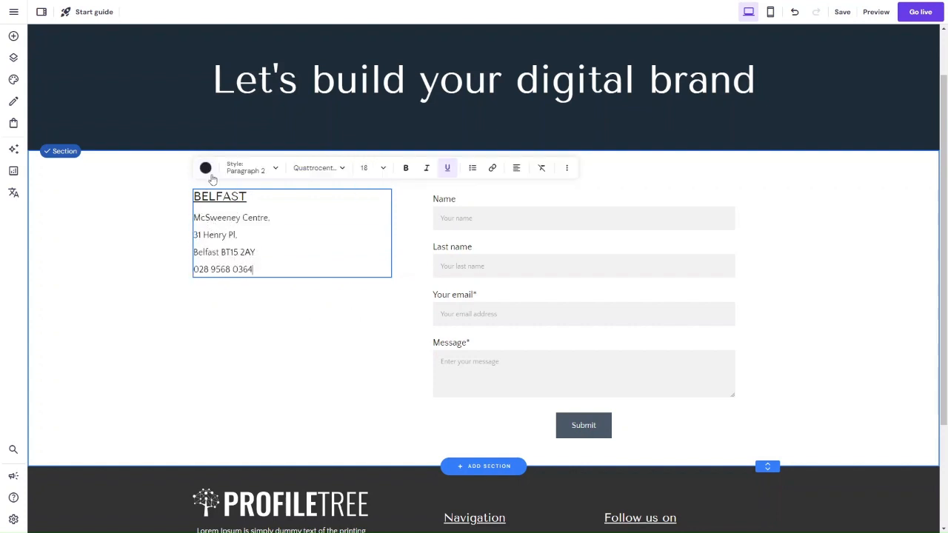
drag(254, 269, 191, 222)
key(ctrl+c)
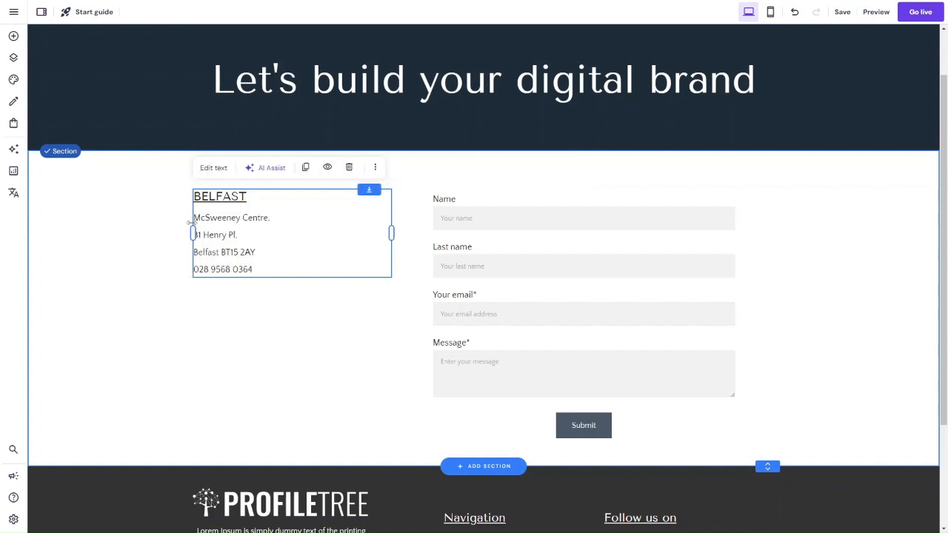
click(213, 168)
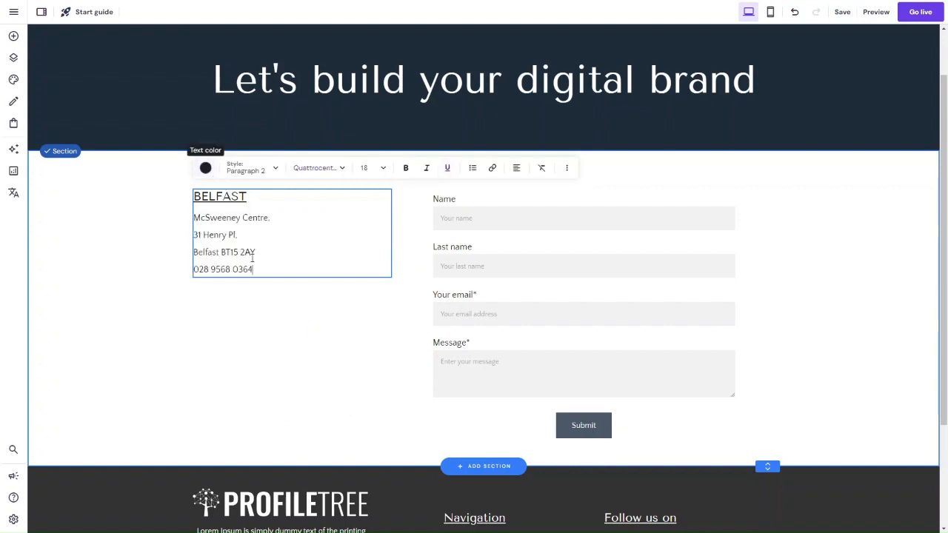
click(254, 339)
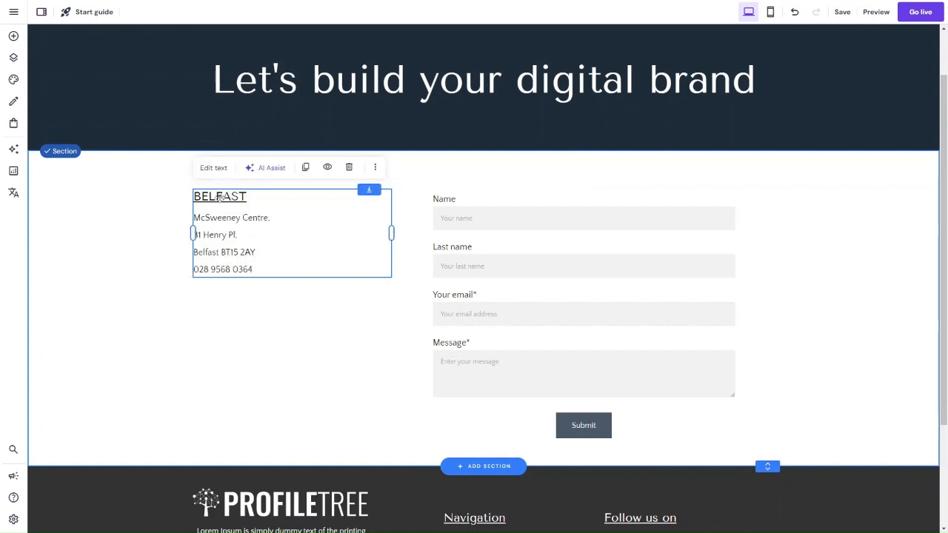
click(213, 170)
click(254, 260)
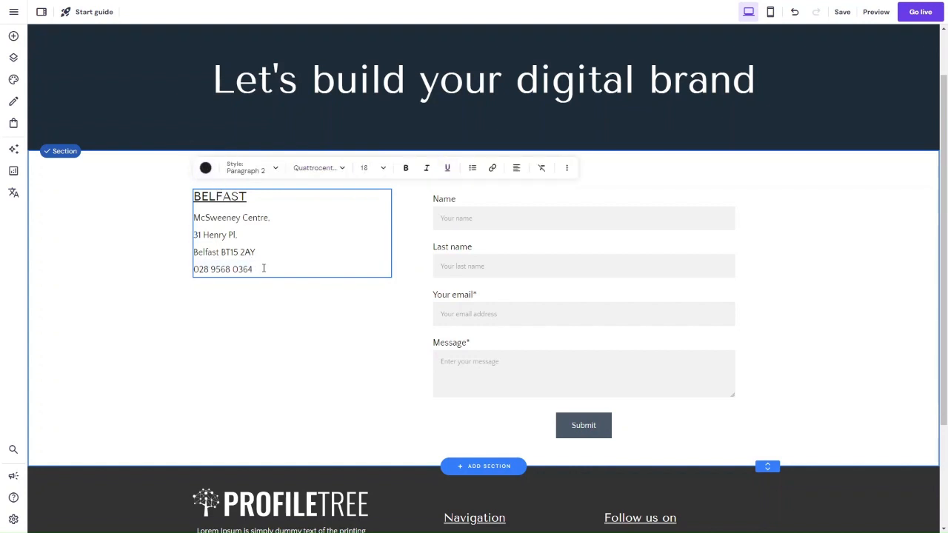
Step: Shift the text element slightly outward and down, and delete the address and phone lines below its "BELFAST" heading
drag(256, 266, 191, 257)
click(203, 212)
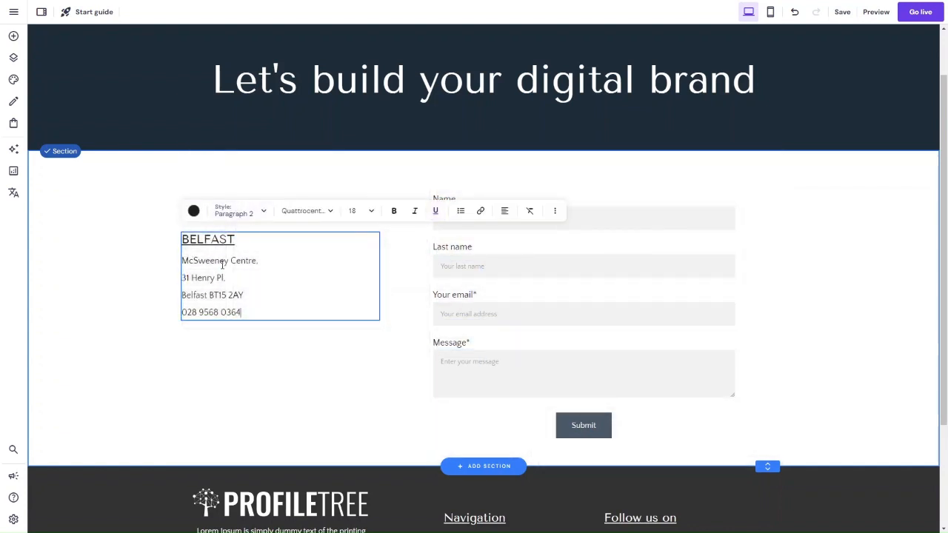
key(BackSpace)
key(BackSpace)
key(BackSpace)
key(BackSpace)
key(BackSpace)
key(BackSpace)
key(BackSpace)
key(BackSpace)
key(BackSpace)
key(BackSpace)
key(BackSpace)
key(BackSpace)
key(BackSpace)
key(BackSpace)
key(BackSpace)
key(BackSpace)
key(BackSpace)
key(BackSpace)
key(BackSpace)
key(BackSpace)
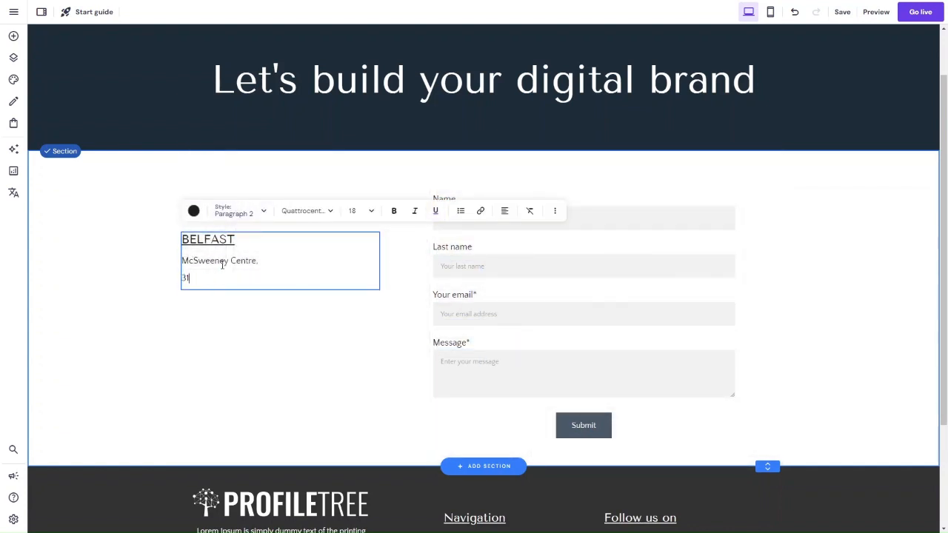
key(BackSpace)
key(BackSpace)
key(BackSpace)
key(BackSpace)
key(BackSpace)
key(BackSpace)
key(BackSpace)
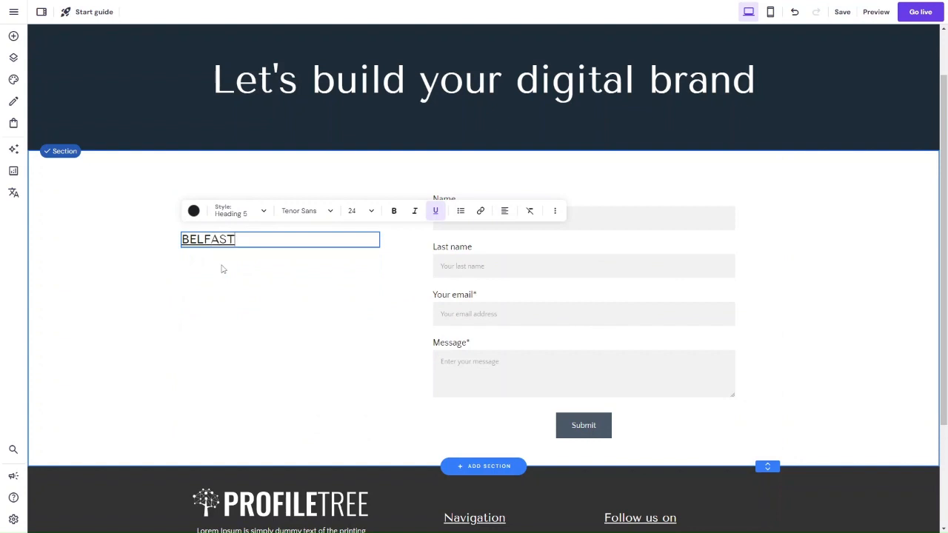
Step: Colour the "BELFAST" heading green (#33bc77) and move its text element up a little
click(194, 210)
click(248, 250)
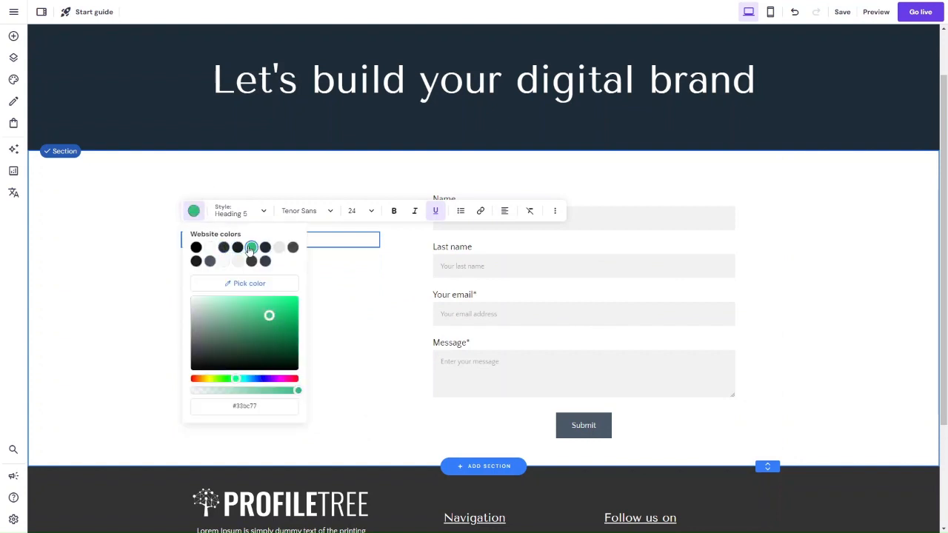
key(Escape)
drag(259, 243, 261, 220)
drag(377, 216, 264, 216)
Step: Add a new text element directly below the "BELFAST" heading and align its edge with the heading
click(14, 35)
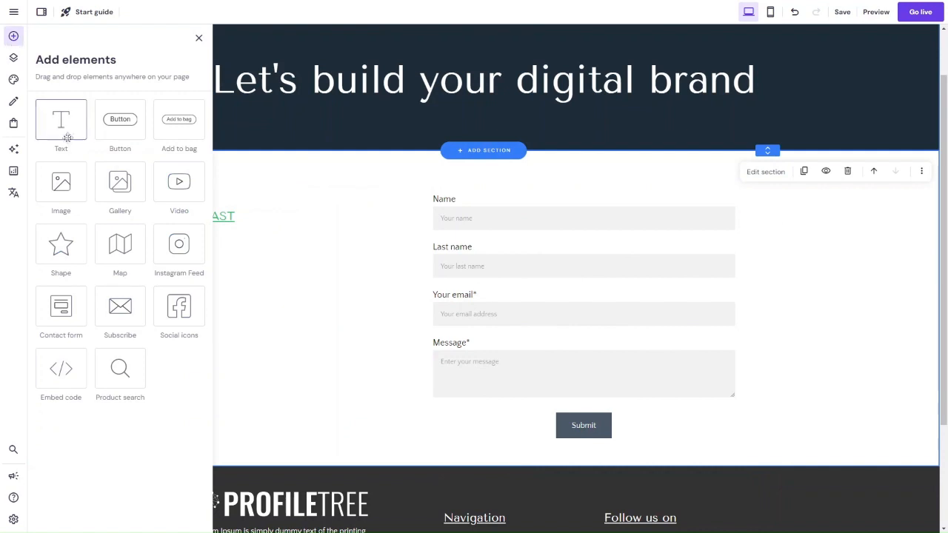
drag(66, 136, 244, 250)
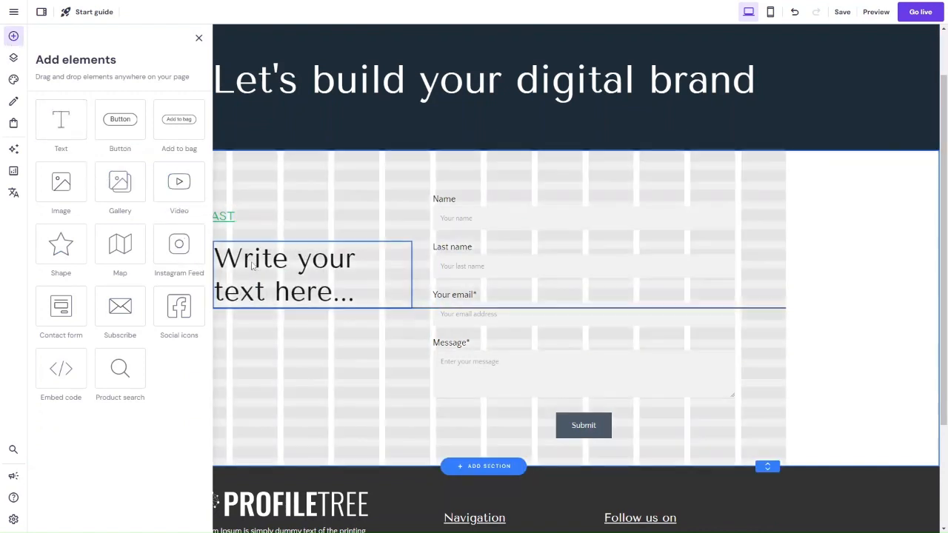
right_click(214, 247)
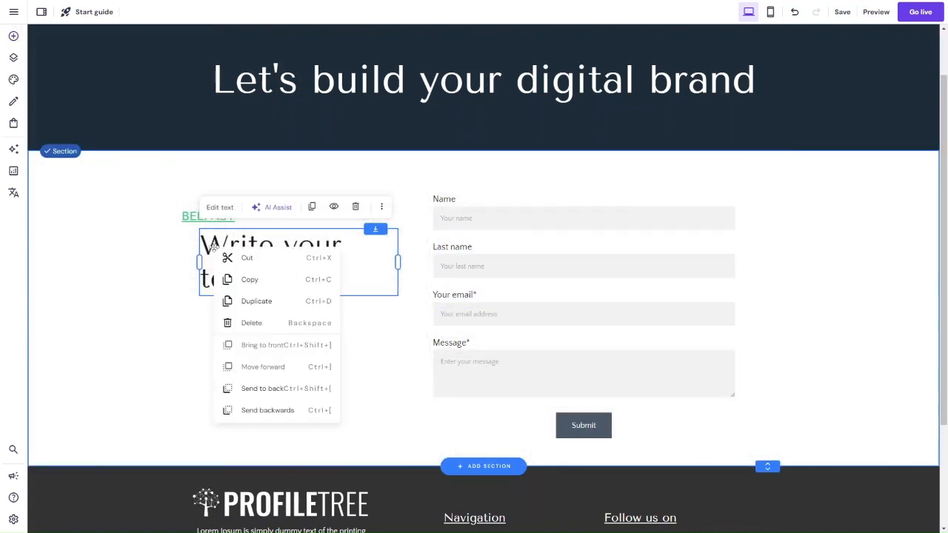
drag(222, 243, 204, 243)
click(202, 245)
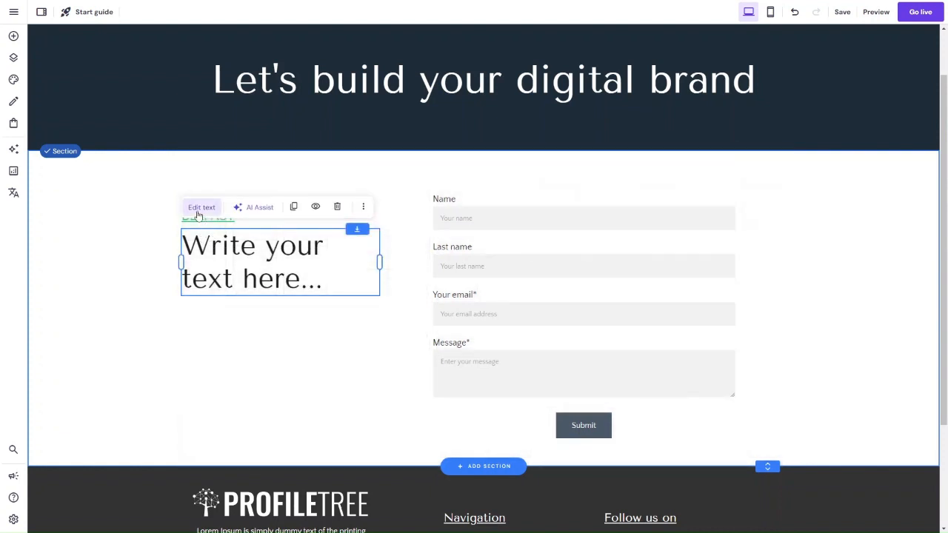
Step: Replace the new element's placeholder text with the office's pasted postal address and phone number
click(203, 205)
click(194, 207)
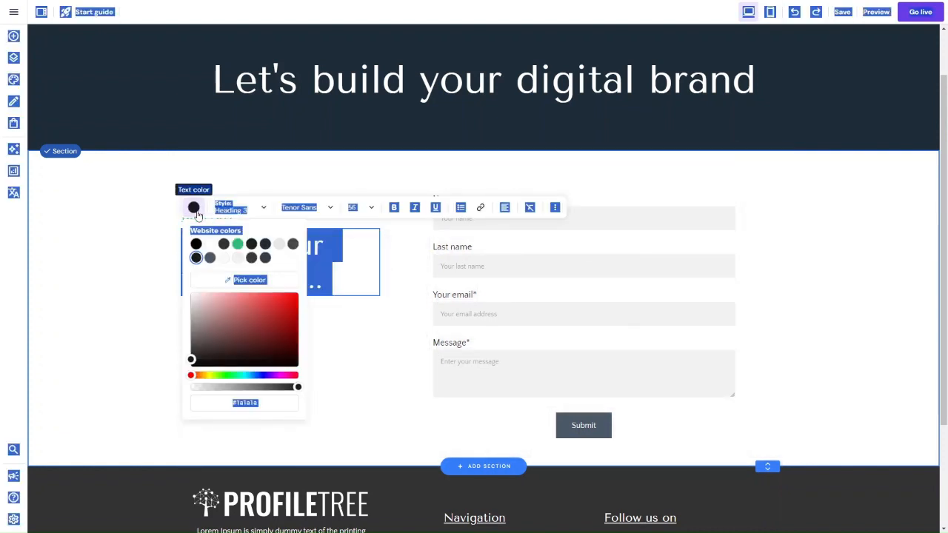
click(326, 273)
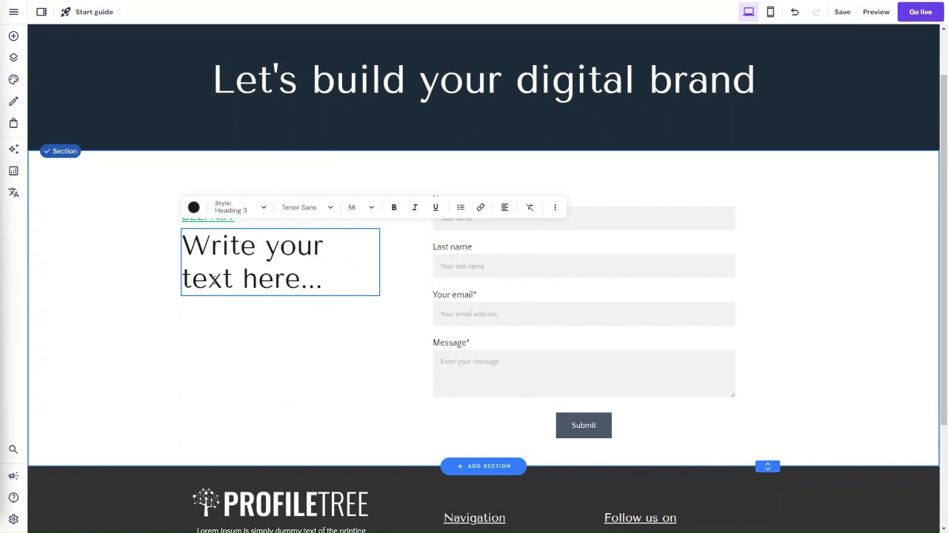
key(ctrl+a)
key(ctrl+v)
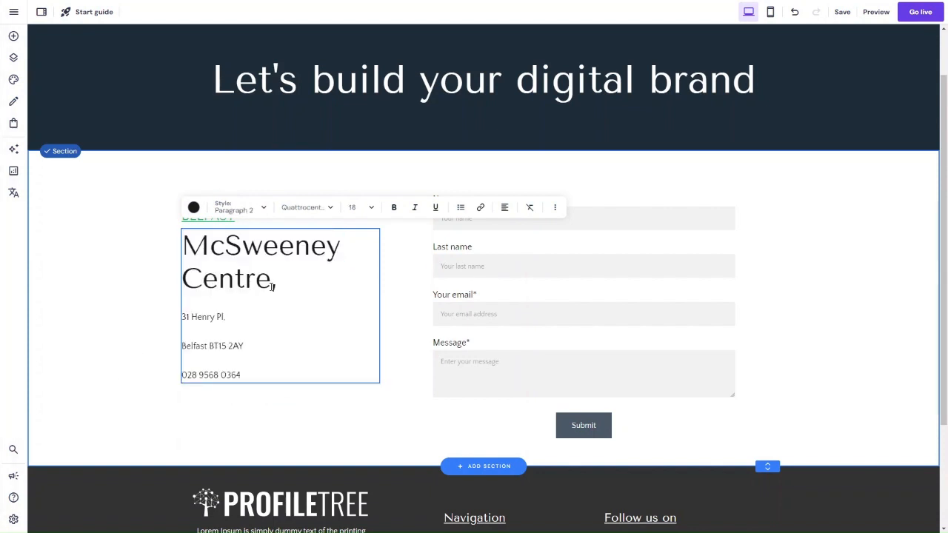
Step: Apply the Paragraph 3 style to all of the pasted address and phone text
drag(285, 288, 174, 243)
key(ctrl+a)
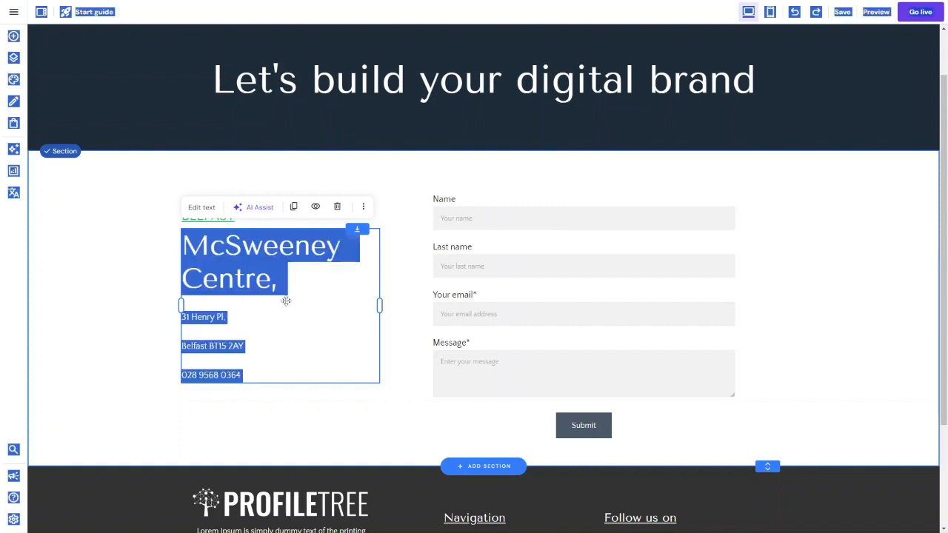
click(280, 319)
key(ctrl+a)
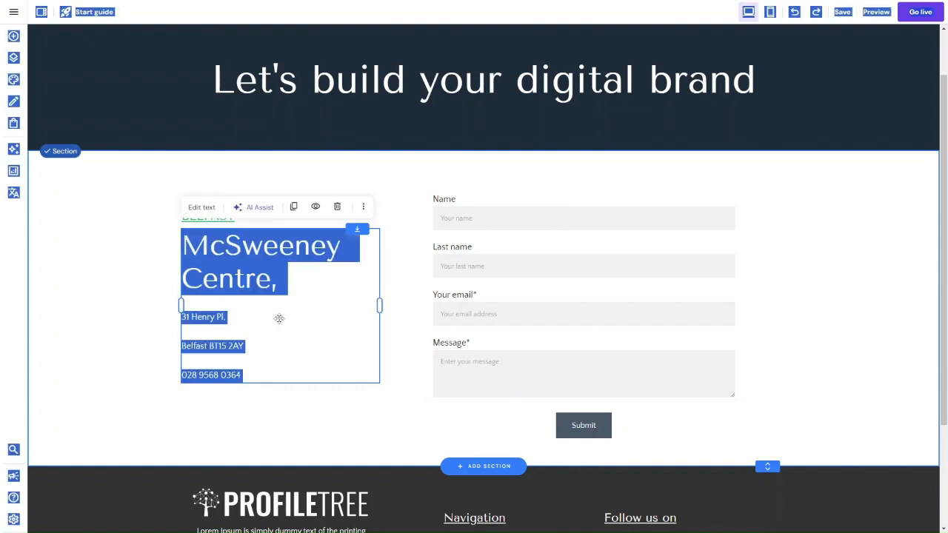
click(205, 209)
key(ctrl+a)
click(237, 207)
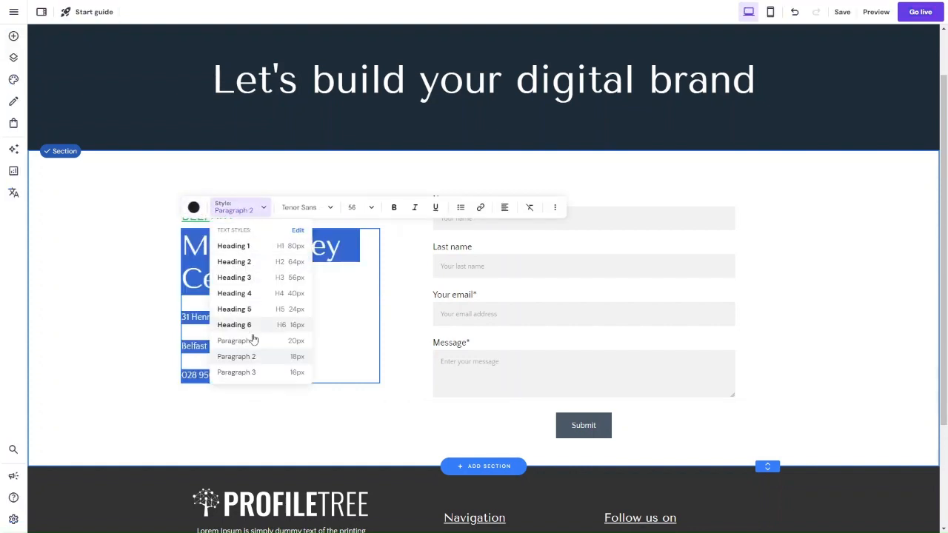
click(249, 372)
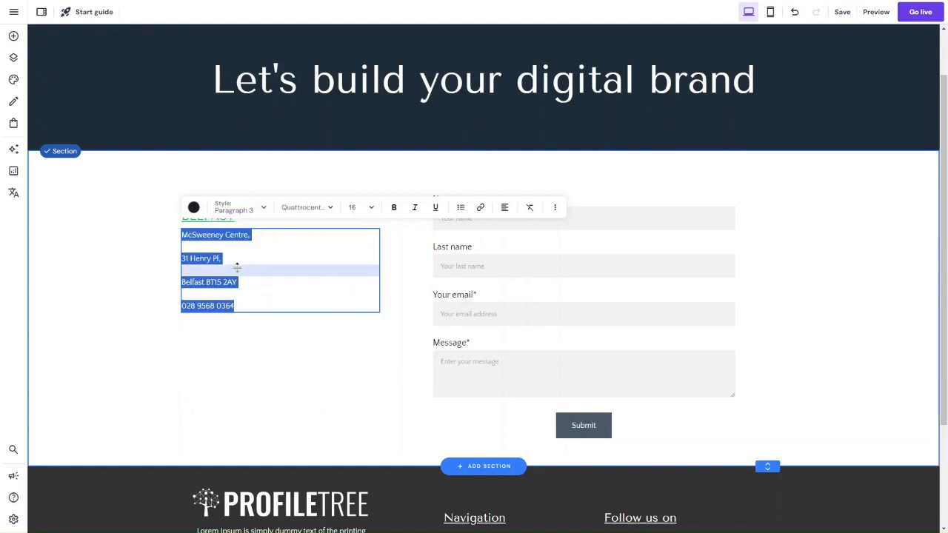
Step: Remove the blank lines between the address and phone lines so they sit directly under each other
click(225, 248)
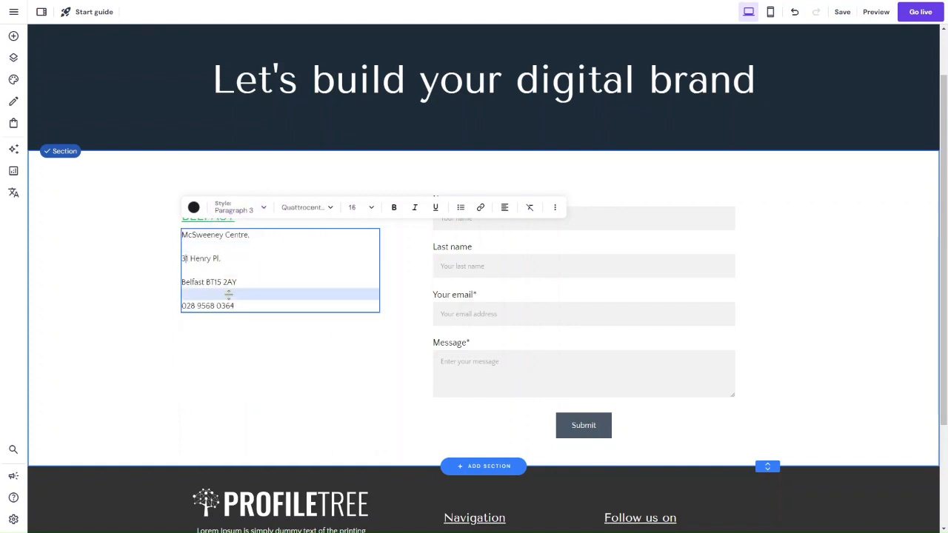
key(BackSpace)
key(BackSpace)
key(Return)
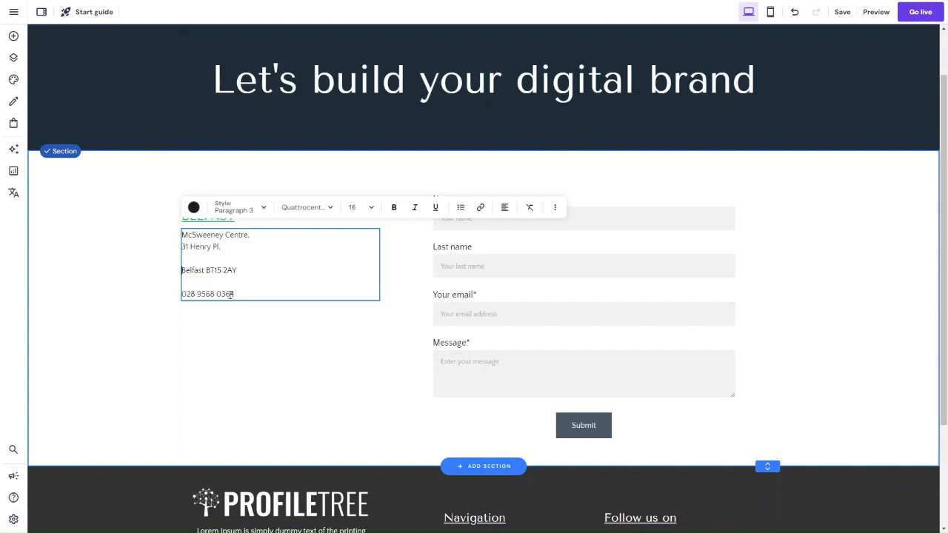
key(BackSpace)
key(BackSpace)
key(Return)
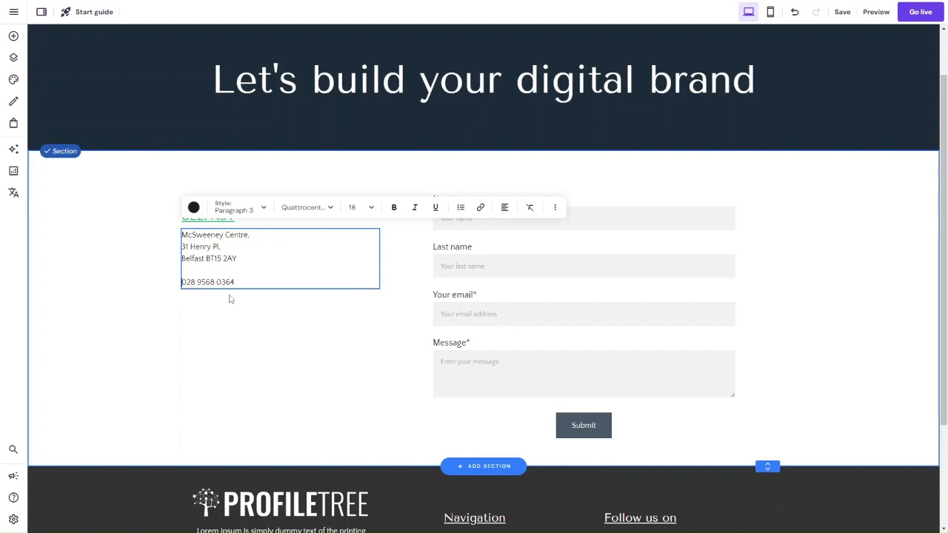
key(BackSpace)
key(BackSpace)
key(Return)
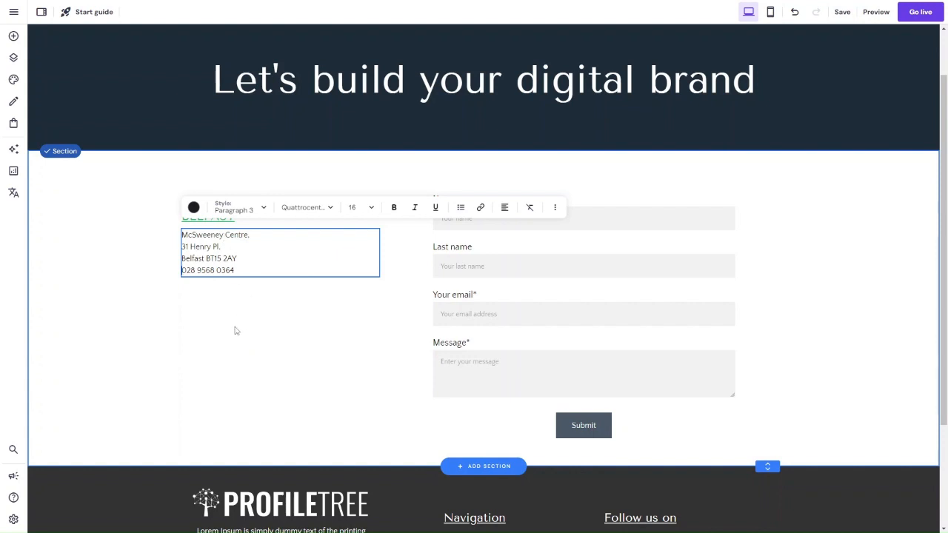
key(Escape)
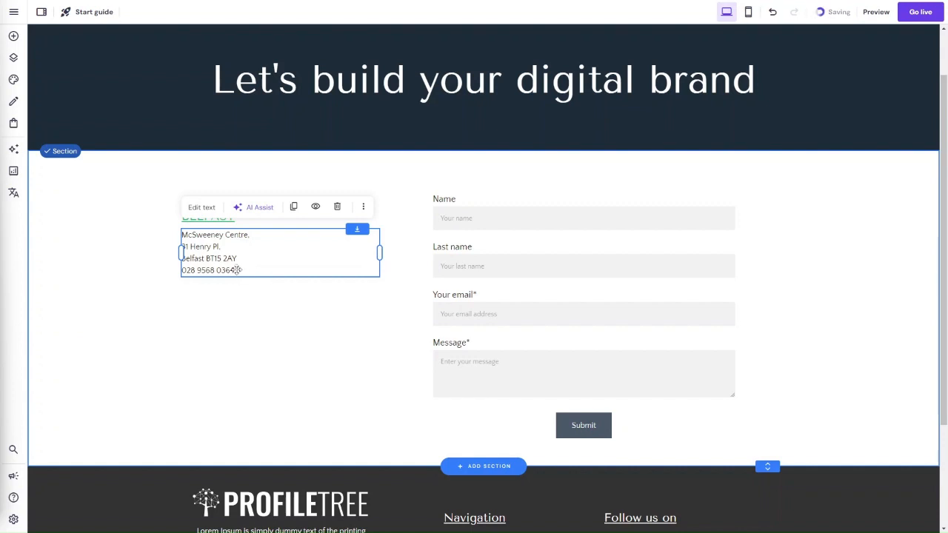
Step: Paste the office's e-mail address on a new line directly below the phone number
click(201, 209)
key(Return)
key(Return)
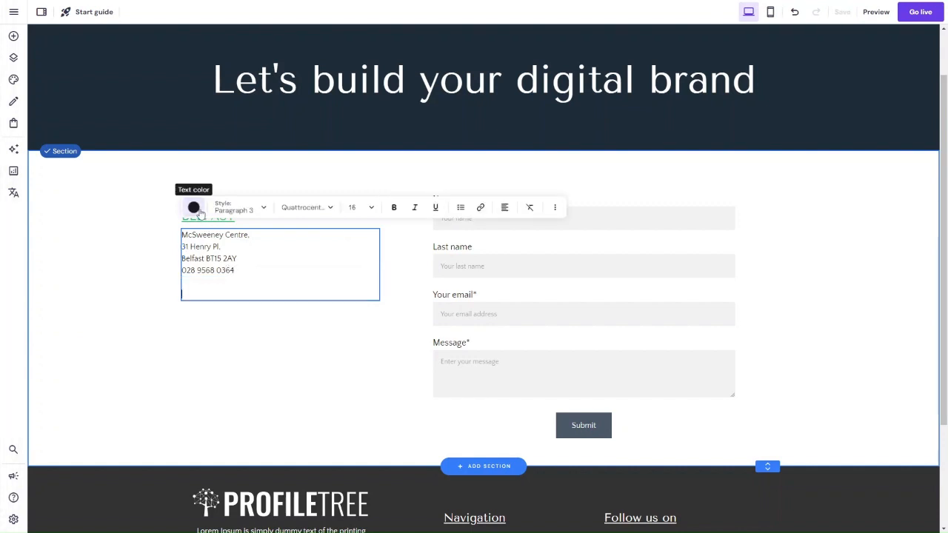
key(BackSpace)
key(ctrl+v)
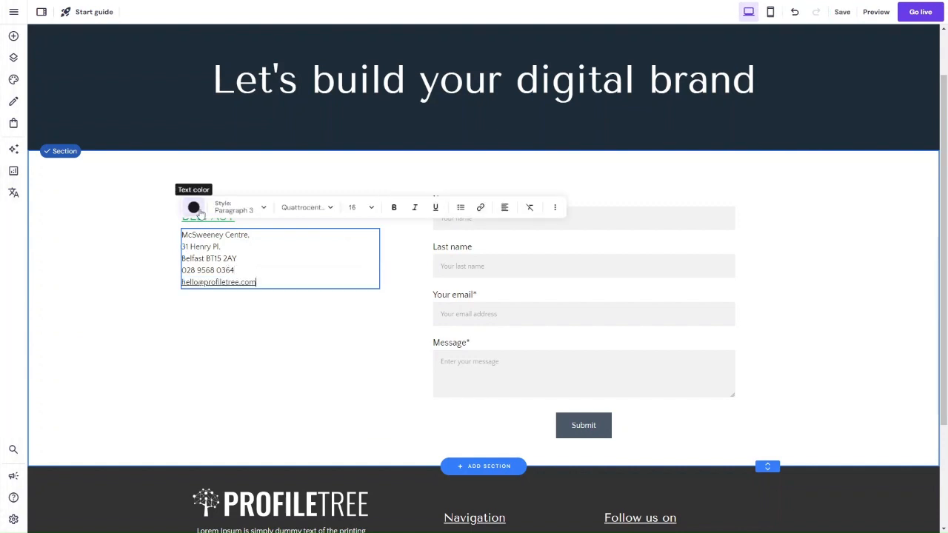
key(Escape)
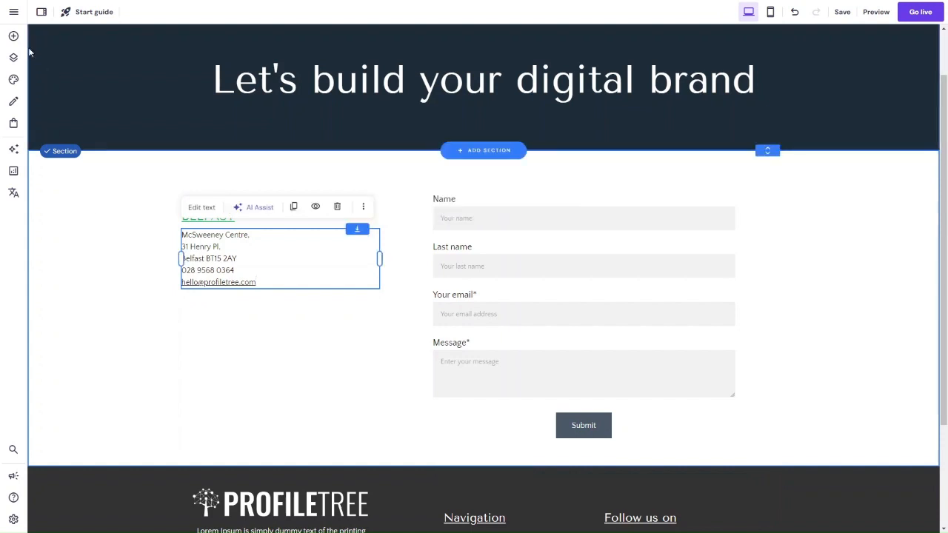
Step: Duplicate the footer's social icons and place the copy below the office contact details, aligned with the text
click(13, 35)
click(324, 339)
scroll(323, 339, down, 2)
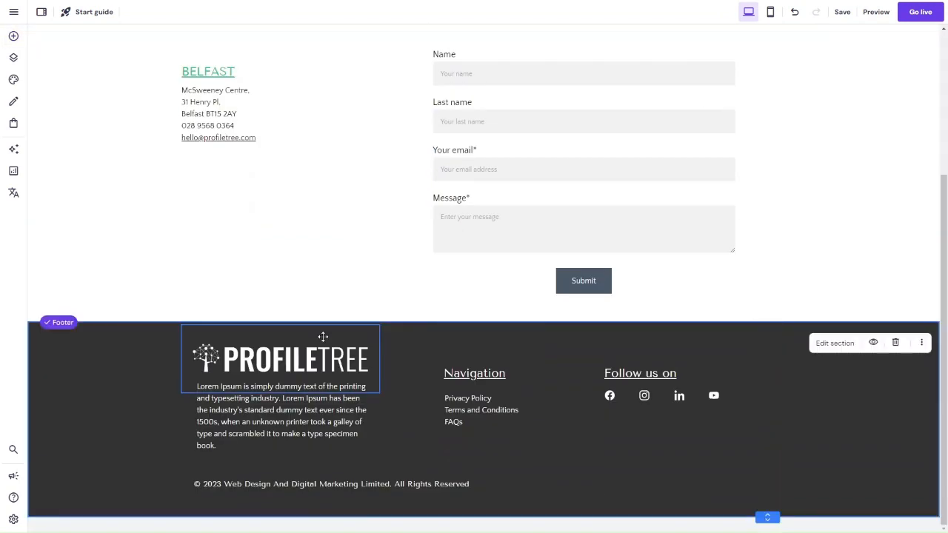
click(673, 393)
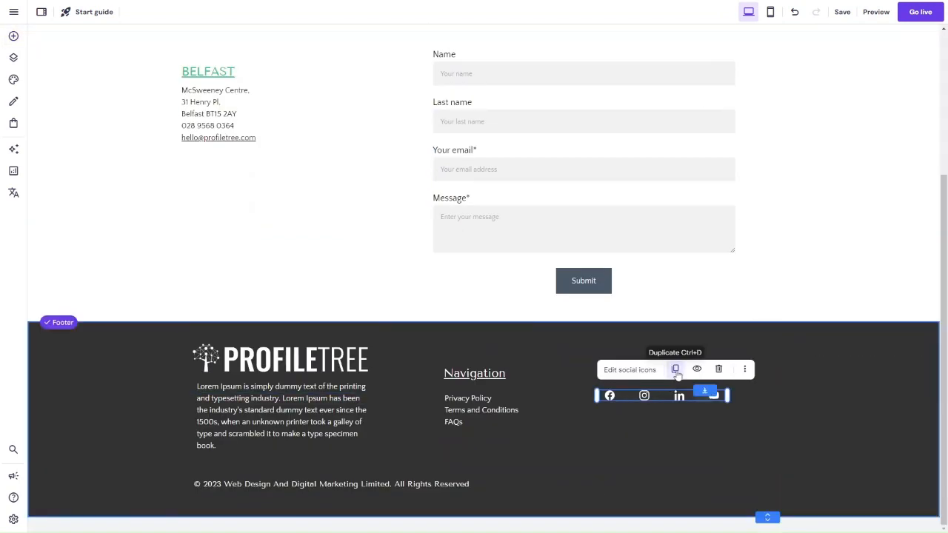
drag(672, 394, 252, 177)
click(201, 176)
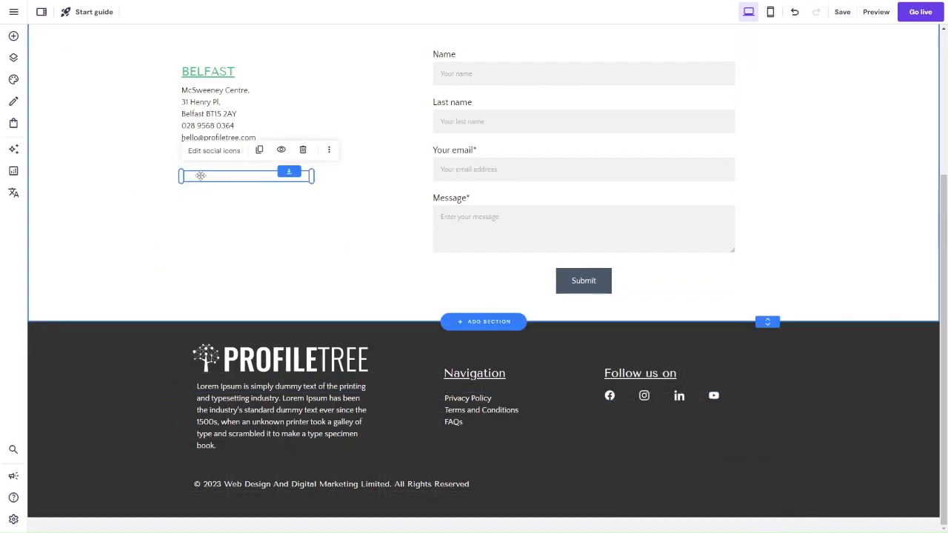
Step: Set the normal icon colour of the copied social icons to green (#33bc77)
click(211, 150)
click(364, 214)
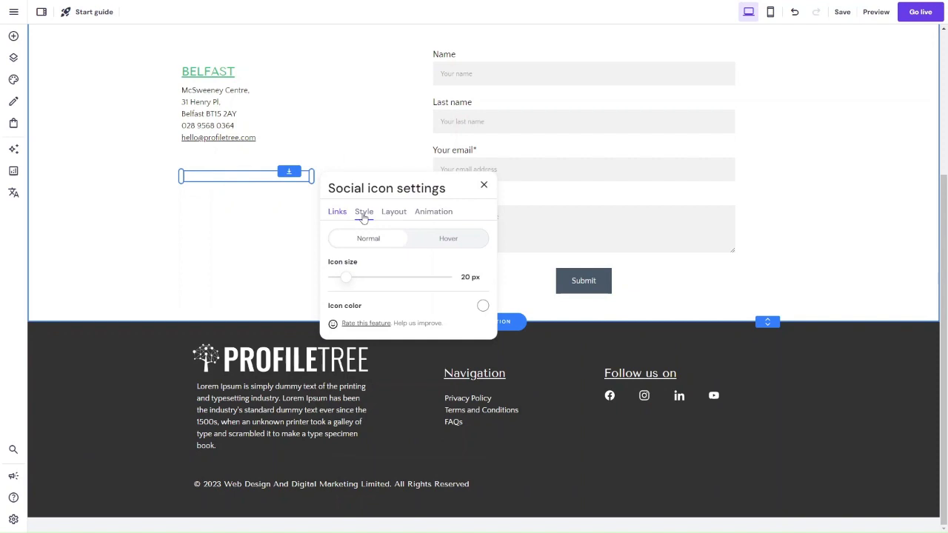
click(482, 306)
click(546, 325)
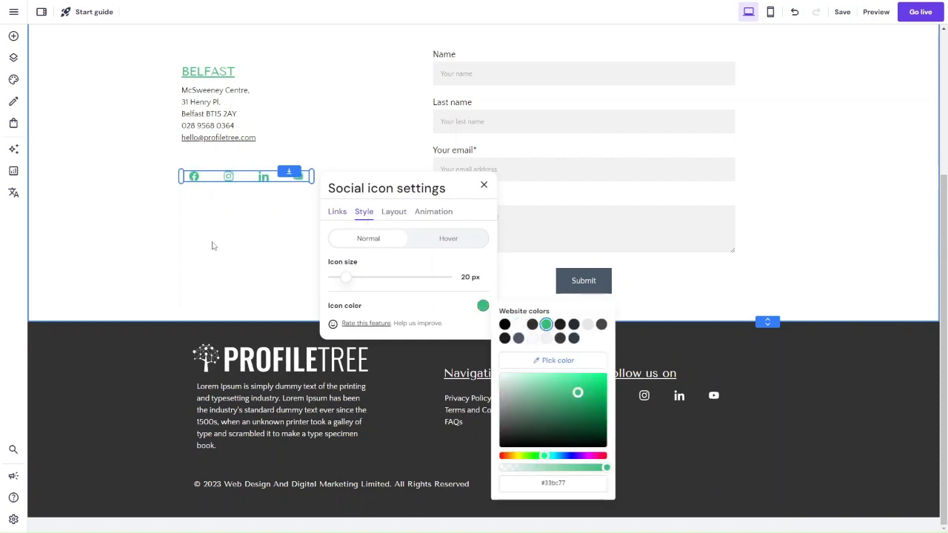
Step: Set the hover colour of the copied social icons to the dark navy website colour
click(428, 240)
click(483, 262)
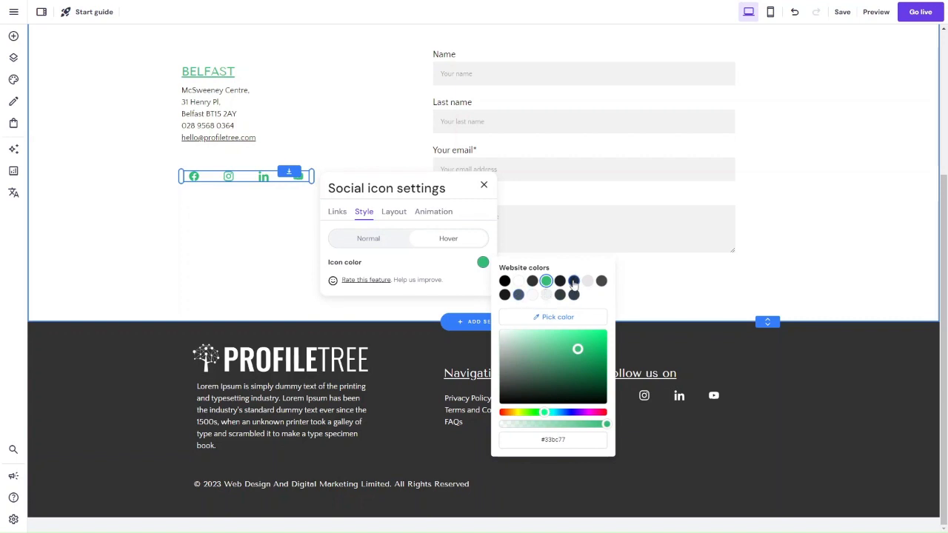
click(574, 281)
click(240, 235)
scroll(240, 235, up, 2)
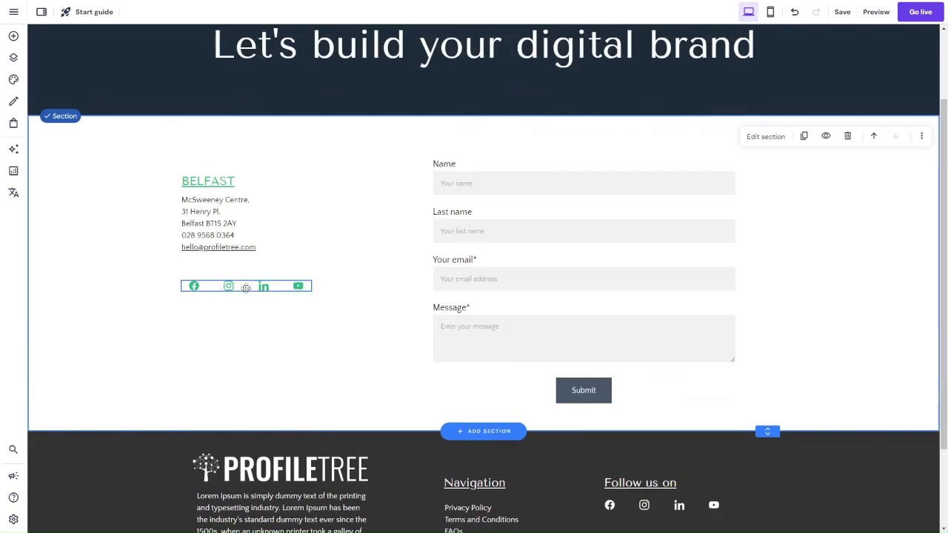
Step: Move the green social icons up directly below the office e-mail address and narrow the icon row to match the text width
drag(240, 287, 236, 265)
drag(315, 257, 224, 267)
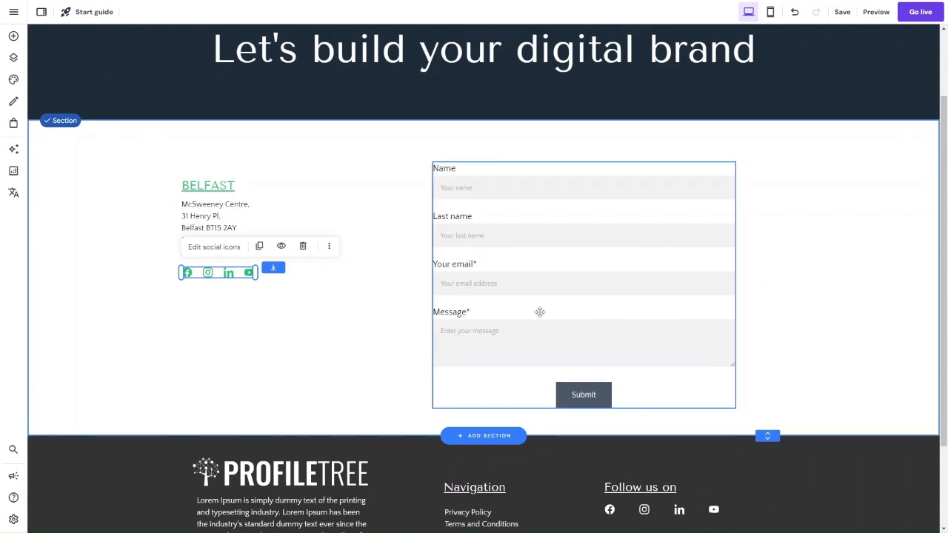
Step: Extend the contact section downward and move the contact form lower to leave space above its Name field
drag(539, 312, 541, 332)
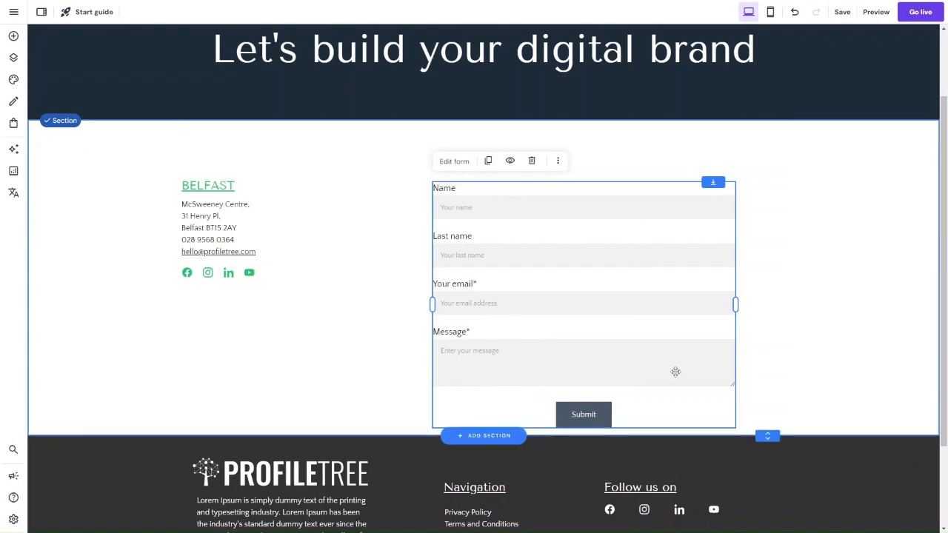
drag(767, 437, 775, 493)
scroll(775, 518, down, 1)
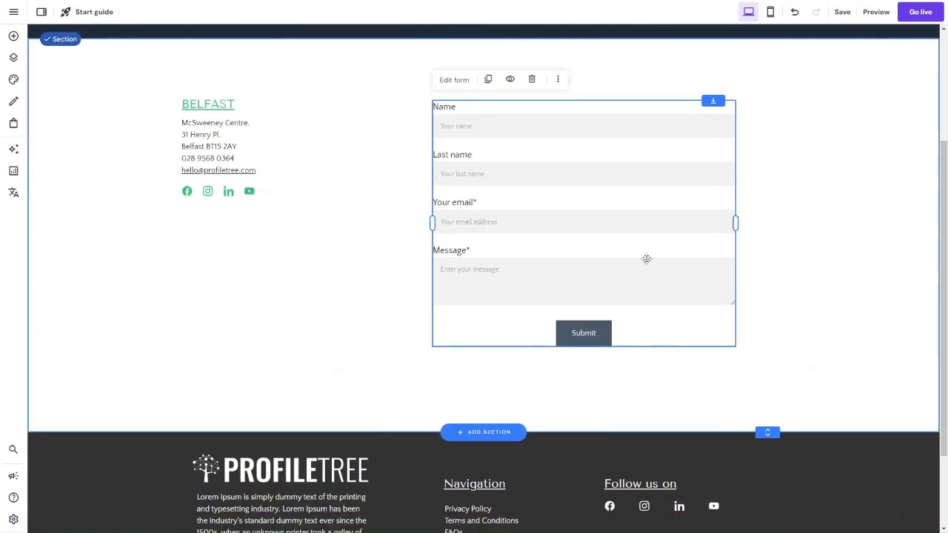
drag(646, 258, 648, 283)
scroll(648, 284, up, 2)
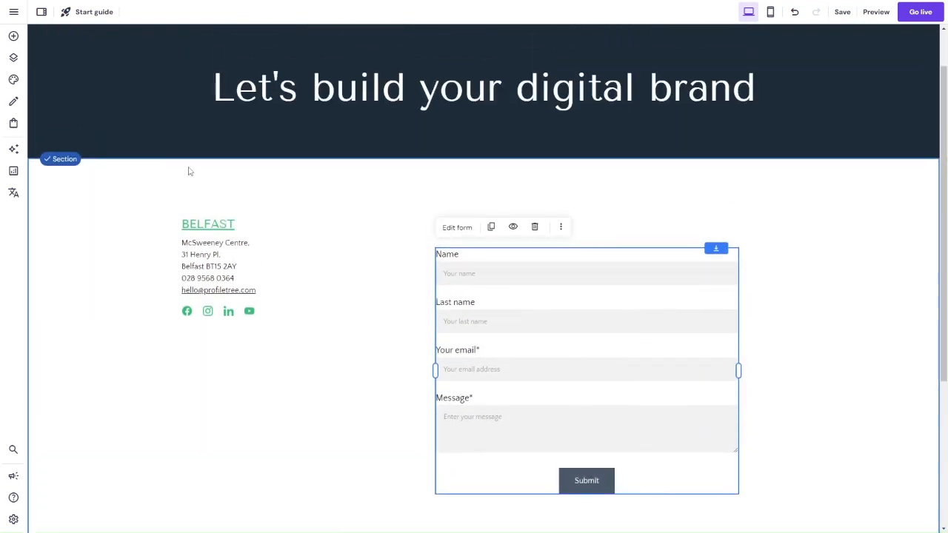
Step: Add a Paragraph 1 text above the contact form and paste in the introduction beginning "If you have a project in mind"
click(13, 35)
drag(60, 121, 436, 183)
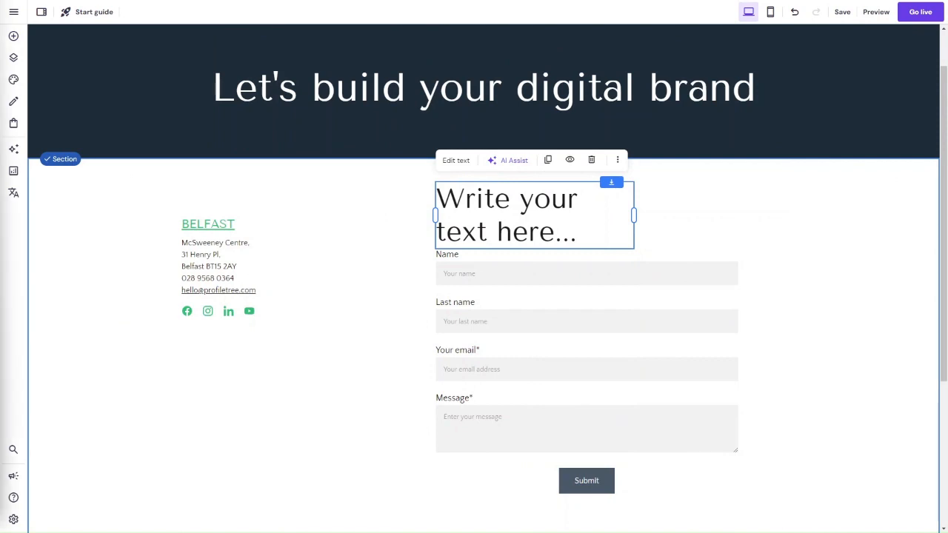
click(456, 160)
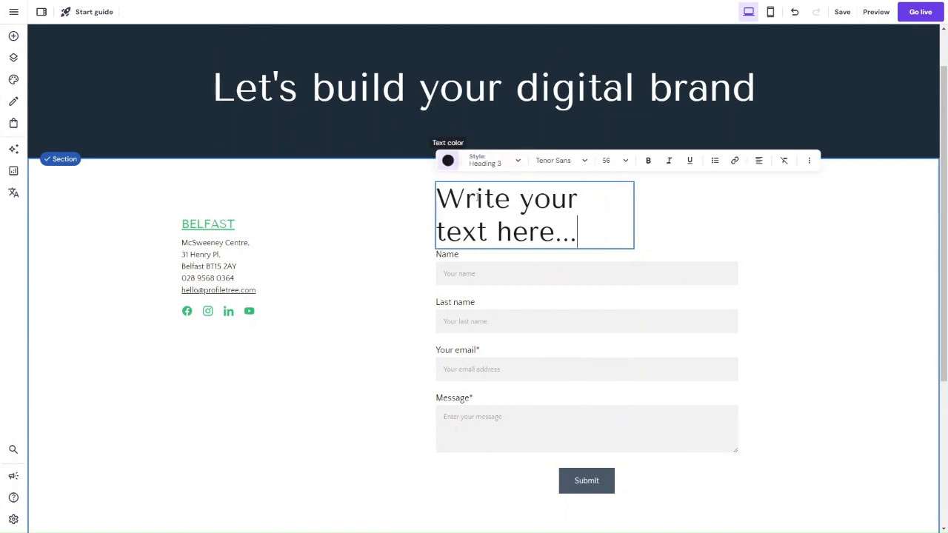
triple_click(492, 217)
click(479, 164)
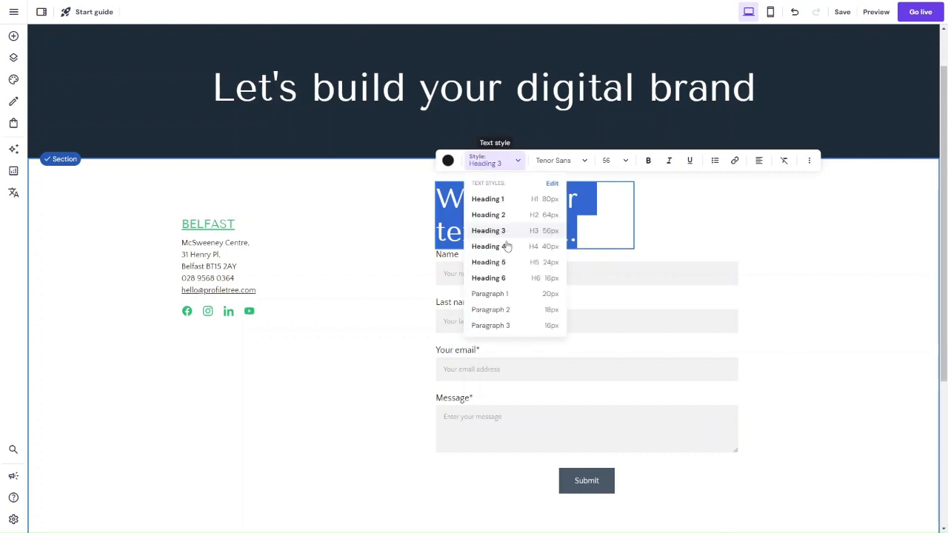
click(503, 294)
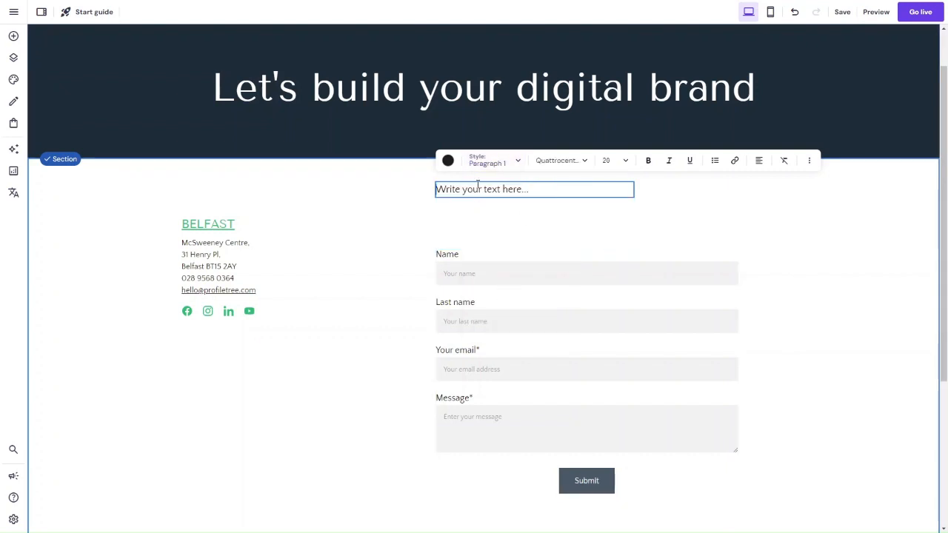
key(ctrl+a)
text(If you have a project in mind, or if you'd just like to discuss how we can help your business grow, get in touch with our team to see how we can help you.)
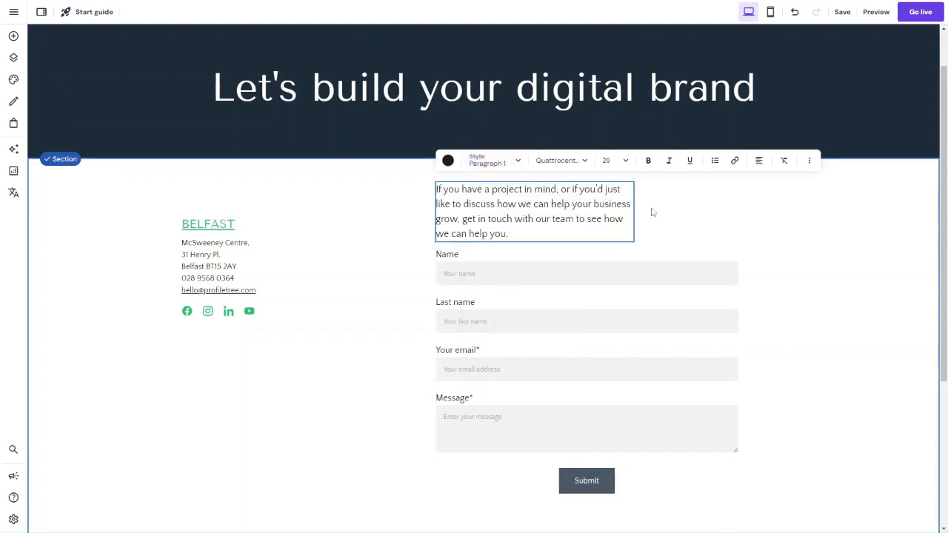
Step: Widen the introduction text to three lines, centre-align it and position it centrally above the contact form
key(Escape)
drag(630, 213, 722, 209)
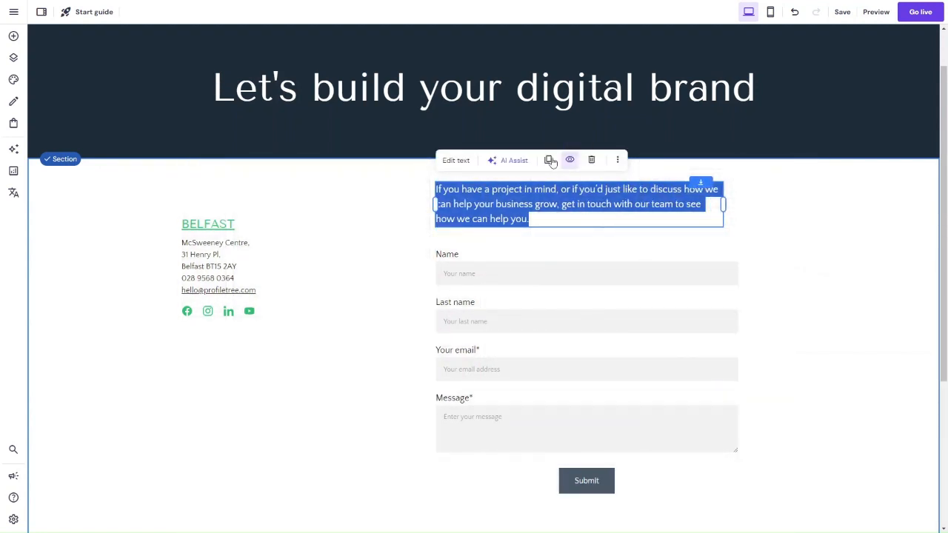
click(455, 160)
click(758, 160)
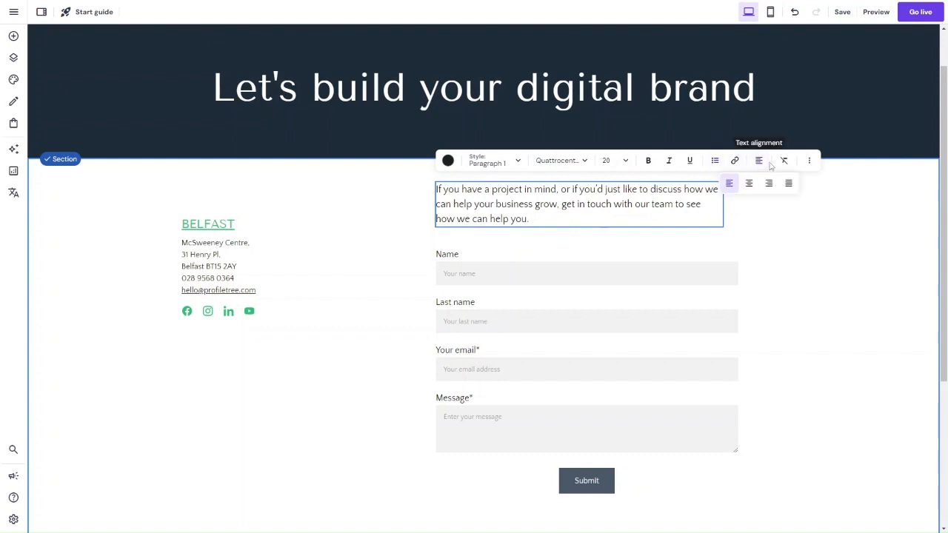
click(751, 185)
key(Escape)
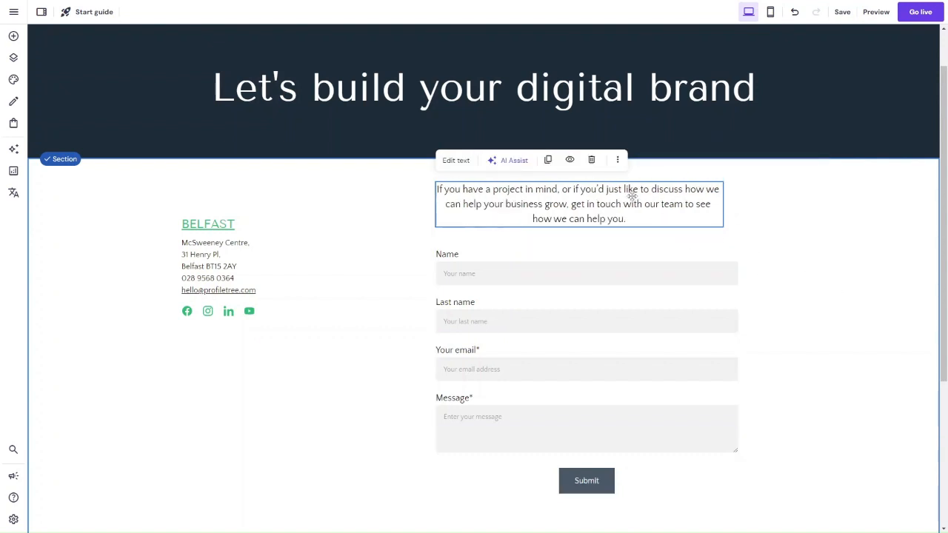
drag(629, 189, 638, 202)
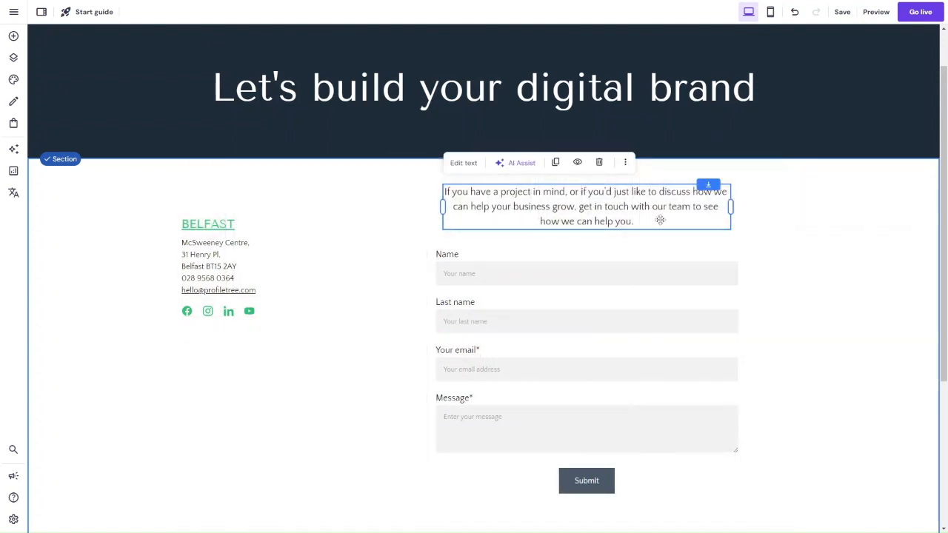
Step: Shorten the contact section so it ends just below the Submit button, and check the page down to the footer
scroll(775, 343, down, 1)
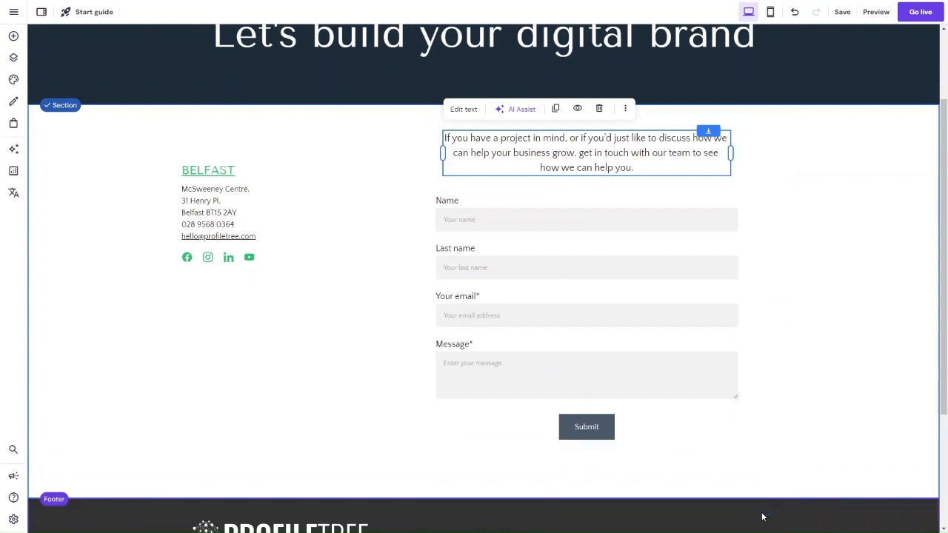
drag(768, 499, 768, 460)
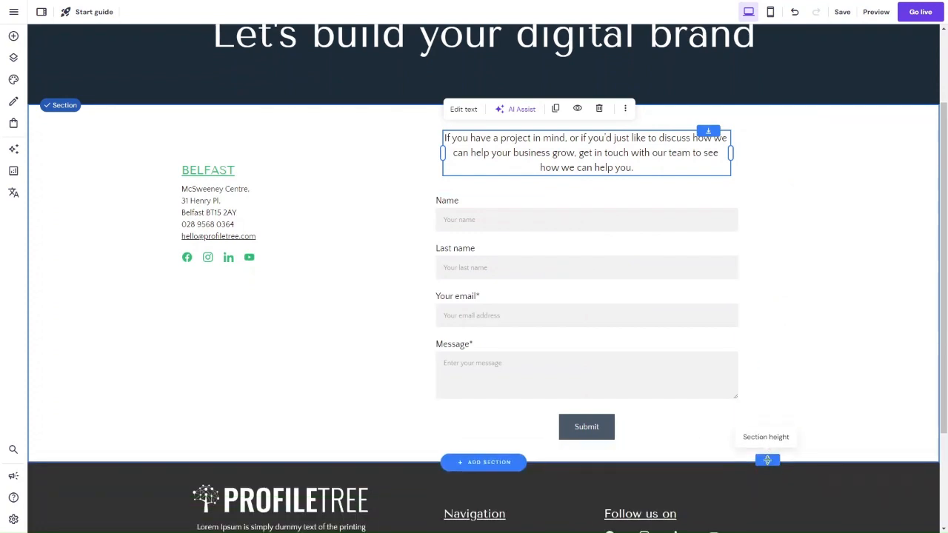
click(910, 380)
scroll(910, 380, up, 2)
scroll(910, 380, down, 4)
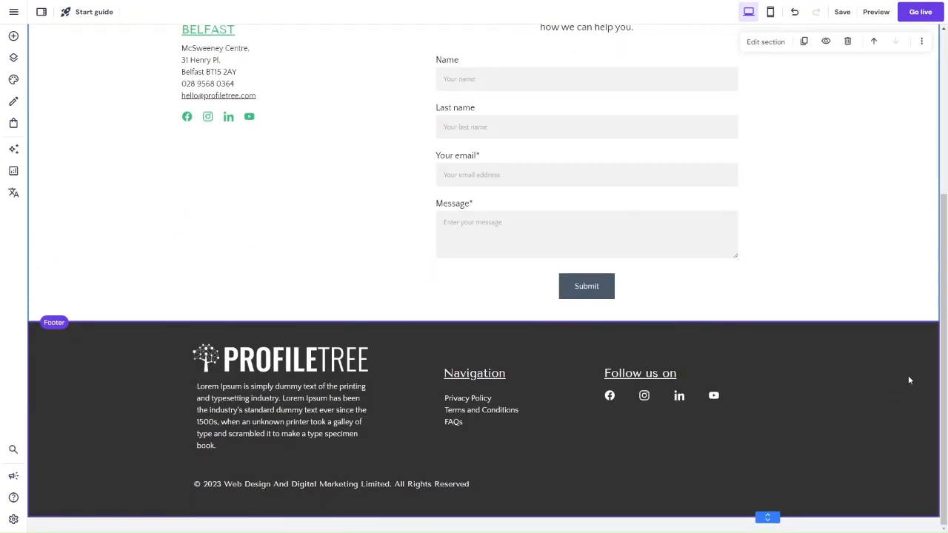
scroll(910, 380, up, 3)
Step: Switch to the mobile layout, shorten the navy heading section below its title and review how the contact elements are stacked
click(770, 14)
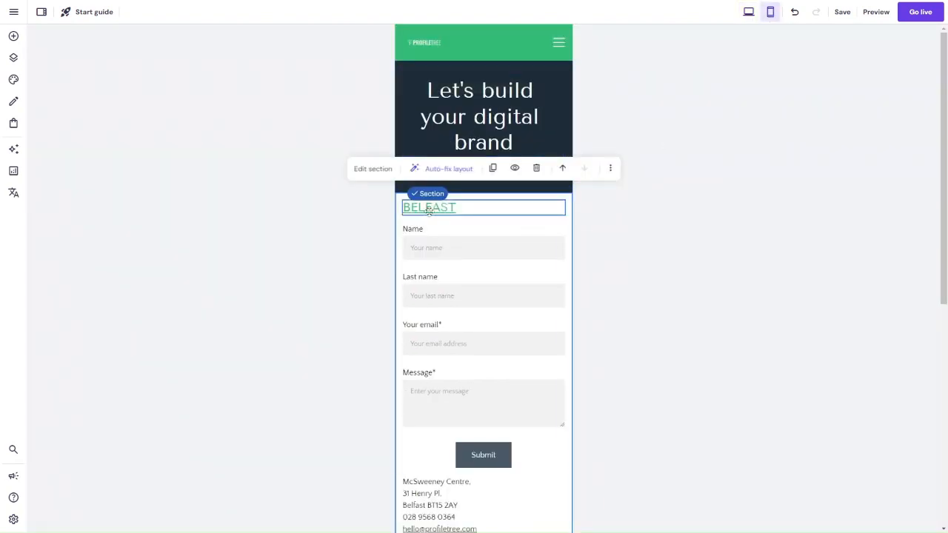
scroll(326, 274, down, 3)
scroll(548, 246, up, 3)
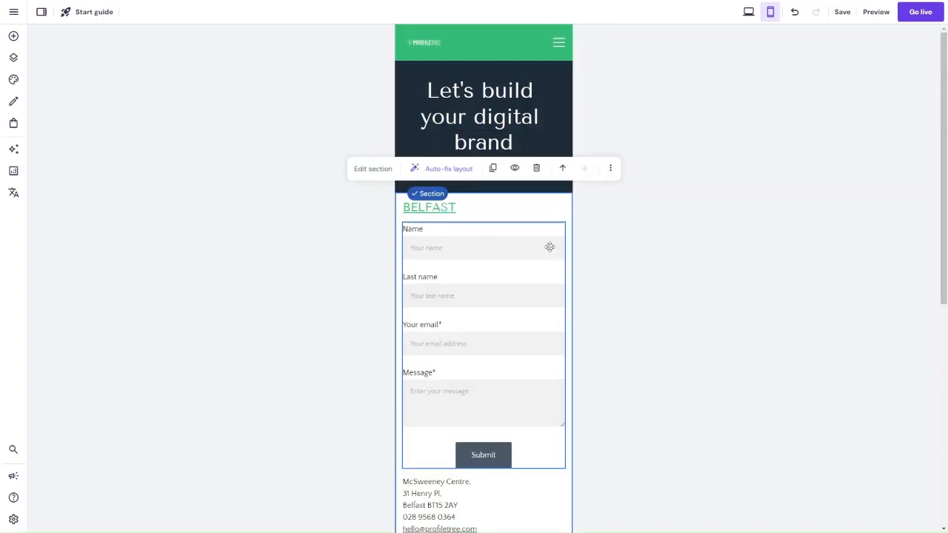
click(531, 238)
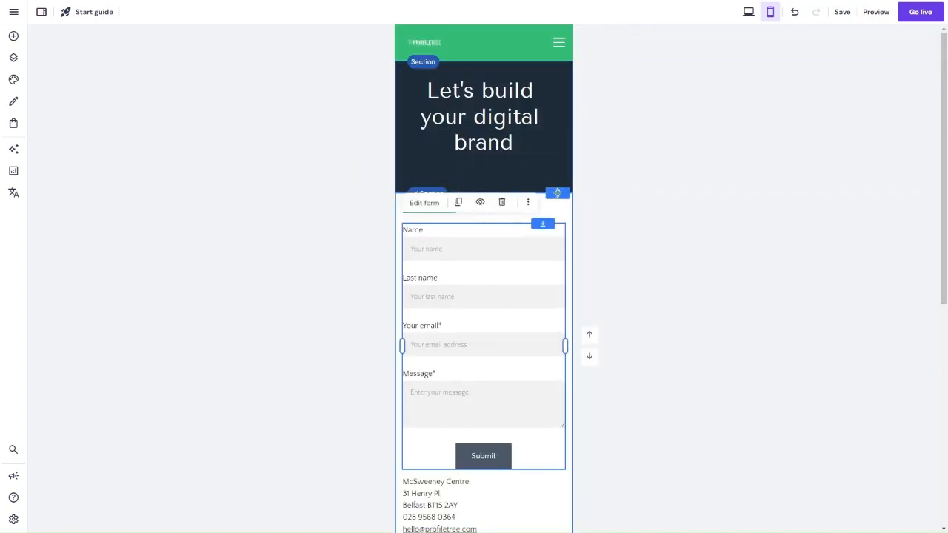
scroll(659, 221, down, 2)
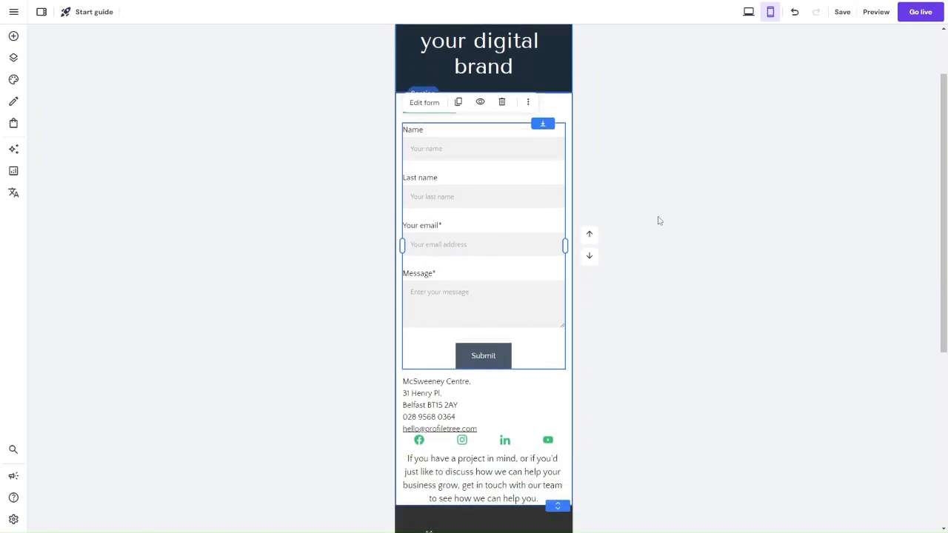
scroll(659, 221, down, 1)
scroll(660, 221, down, 3)
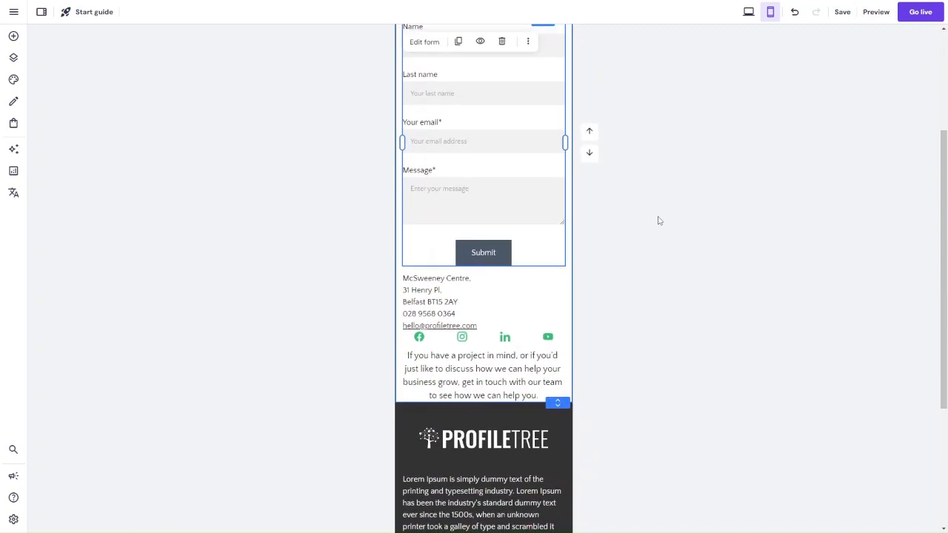
scroll(658, 219, up, 5)
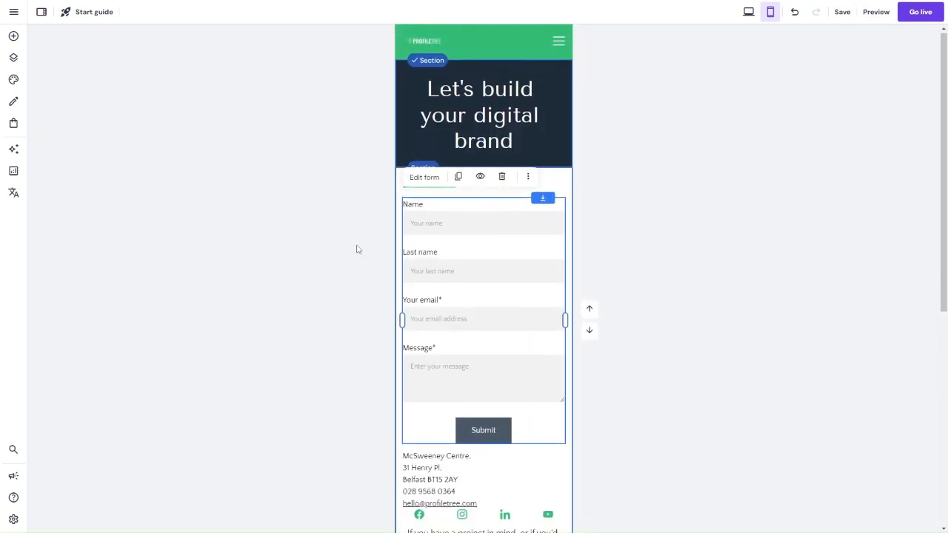
scroll(627, 296, down, 5)
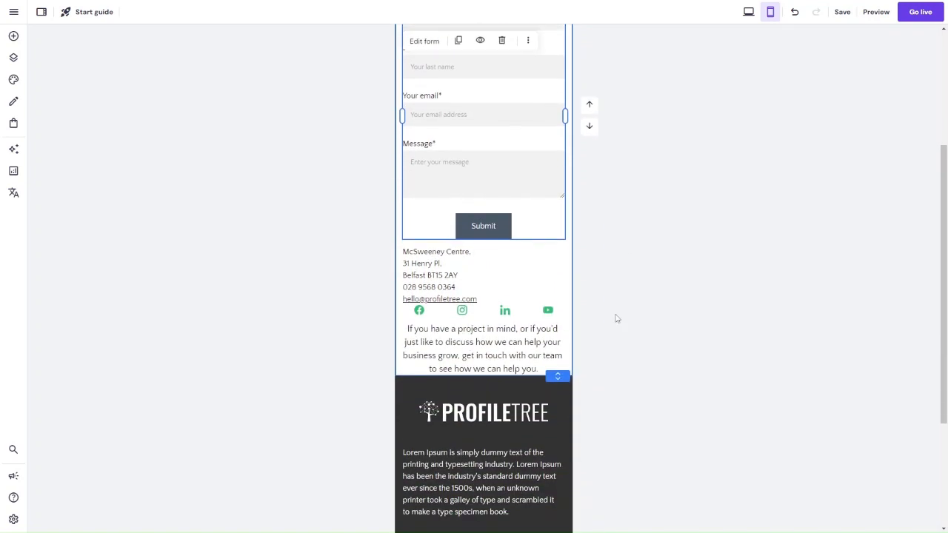
Step: Extend the mobile contact section downward and move the introduction text from below the social icons up to the form area
drag(555, 373, 557, 438)
click(504, 365)
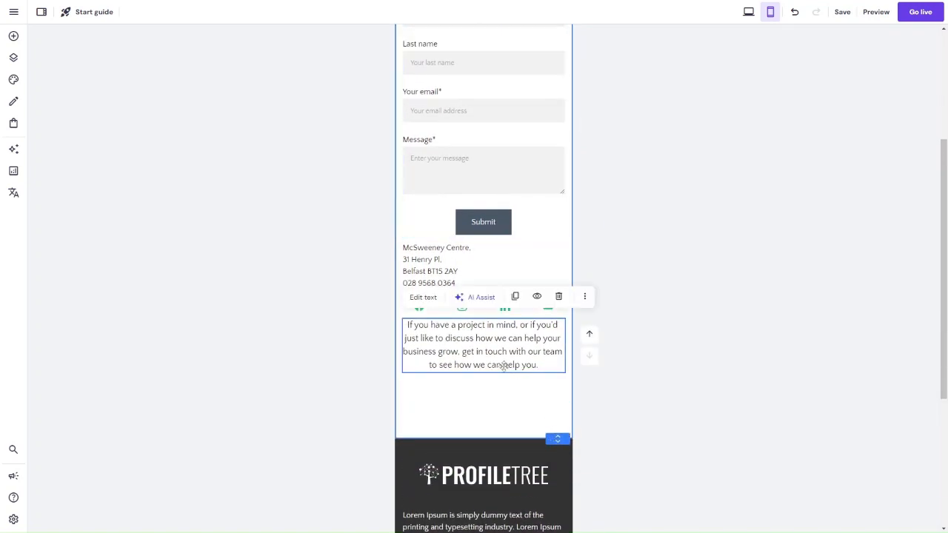
drag(504, 366, 514, 111)
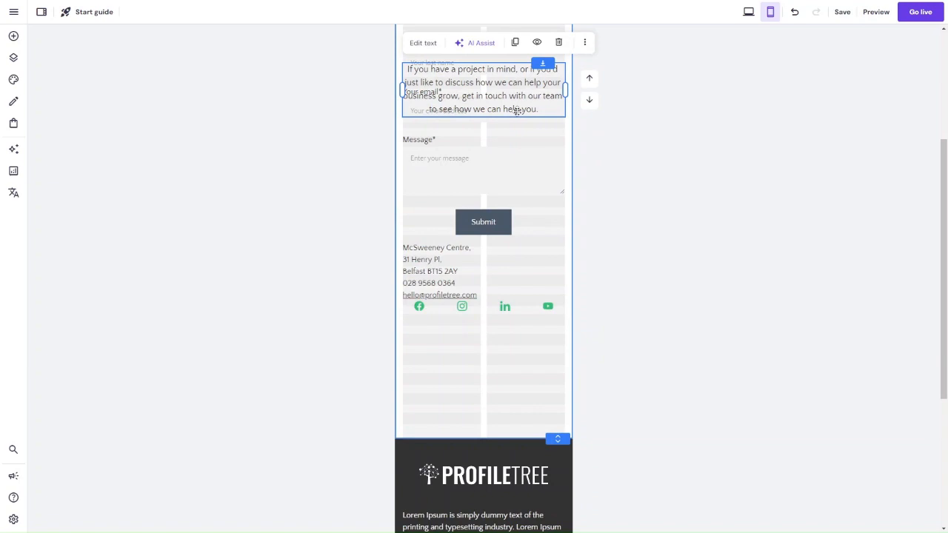
Step: Move the social icons and the office address text lower in the mobile layout, leaving space below the Submit button
click(470, 305)
drag(471, 304, 471, 377)
drag(448, 276, 453, 333)
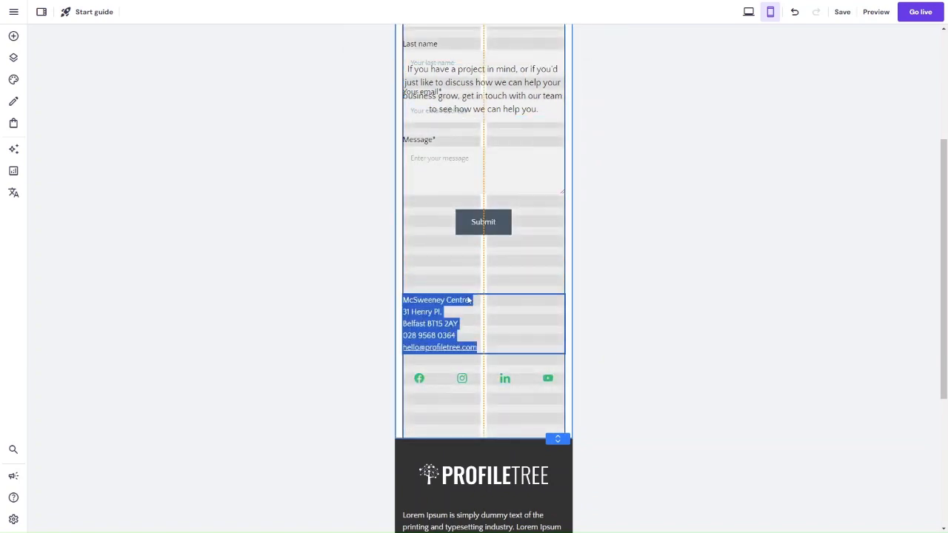
scroll(472, 296, up, 2)
drag(472, 296, 449, 333)
click(451, 334)
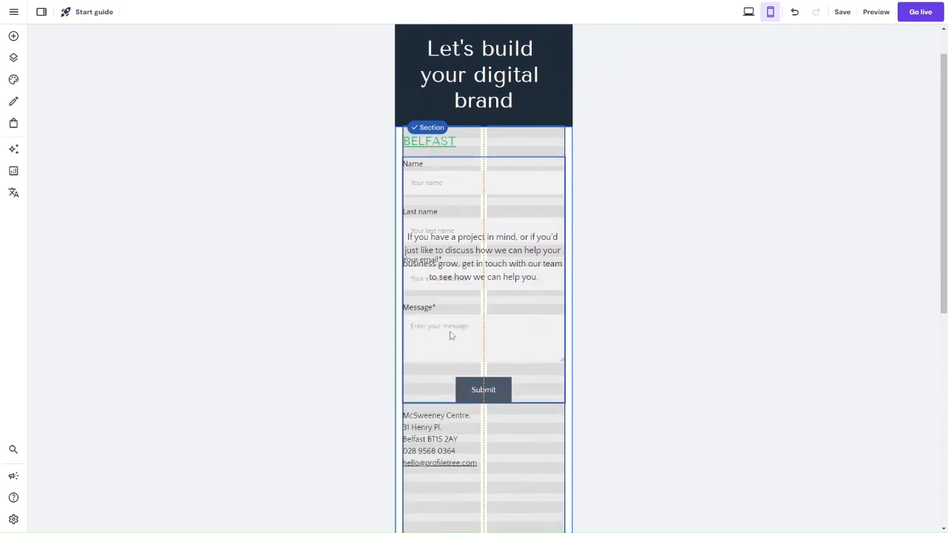
scroll(461, 196, down, 5)
click(439, 276)
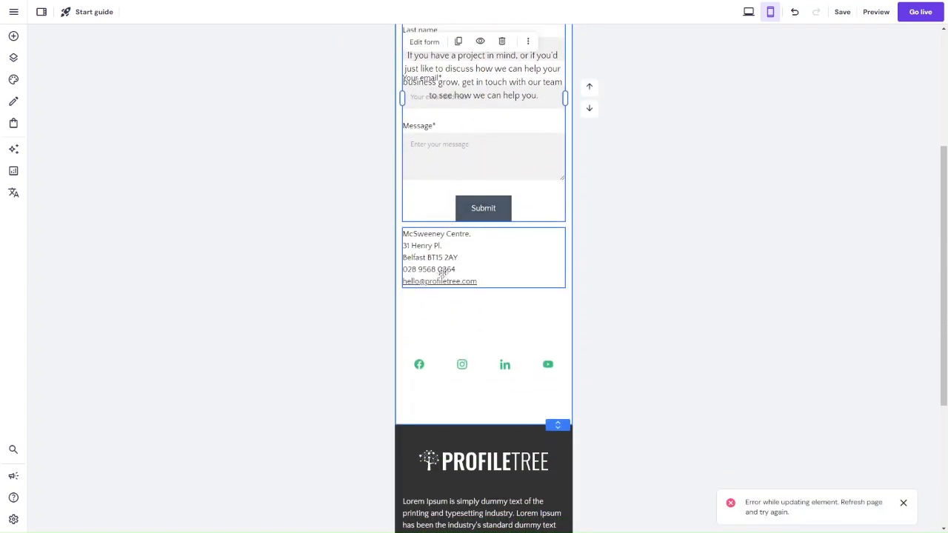
drag(438, 279, 437, 324)
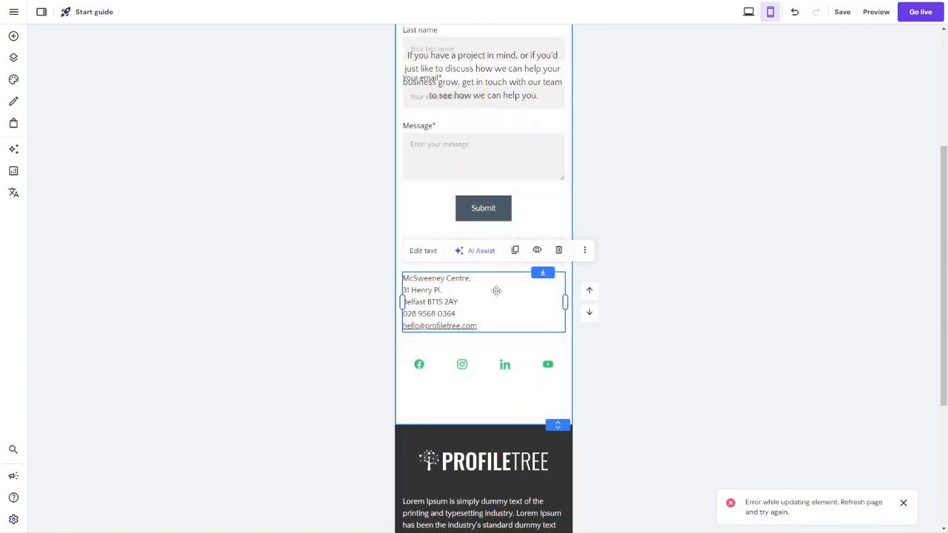
Step: Move the BELFAST heading from above the form to directly above the office address
scroll(496, 290, up, 3)
click(448, 78)
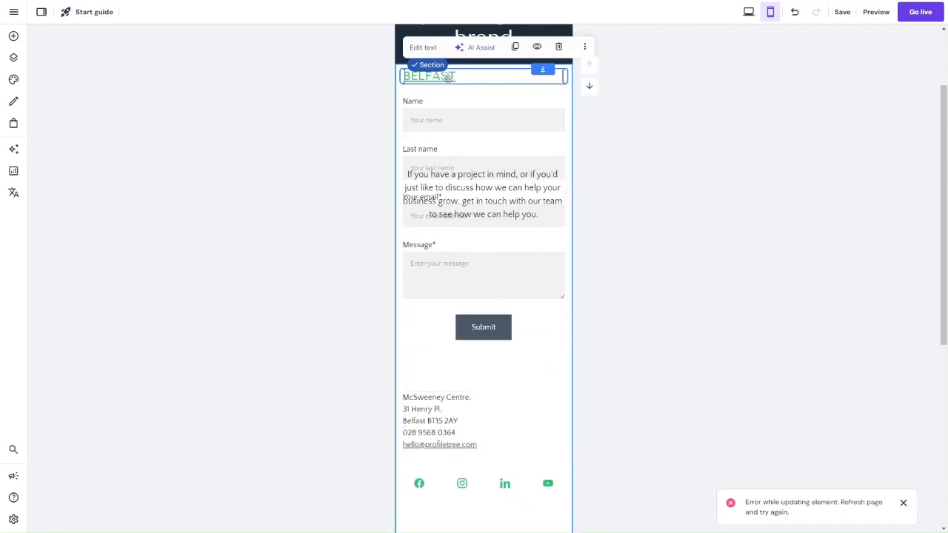
drag(448, 78, 448, 375)
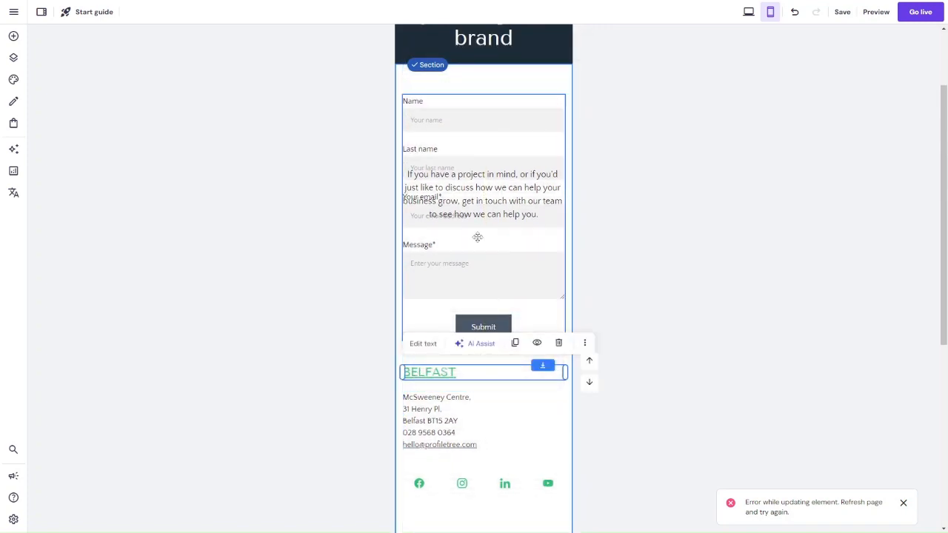
Step: Shift the social icons, office address and BELFAST heading further down to make room for the contact form
scroll(489, 252, down, 5)
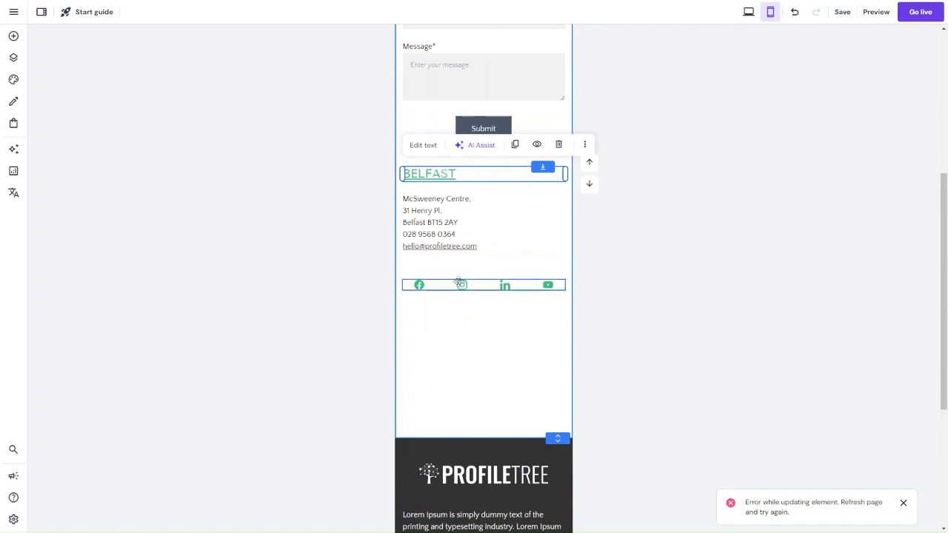
drag(458, 282, 449, 374)
drag(444, 235, 443, 338)
drag(434, 173, 438, 277)
Step: Move the contact form down so it starts directly below the introduction text in the mobile layout
scroll(438, 272, up, 4)
mouse_move(466, 176)
mouse_down()
mouse_move(468, 193)
mouse_move(467, 169)
mouse_up()
drag(458, 241, 456, 361)
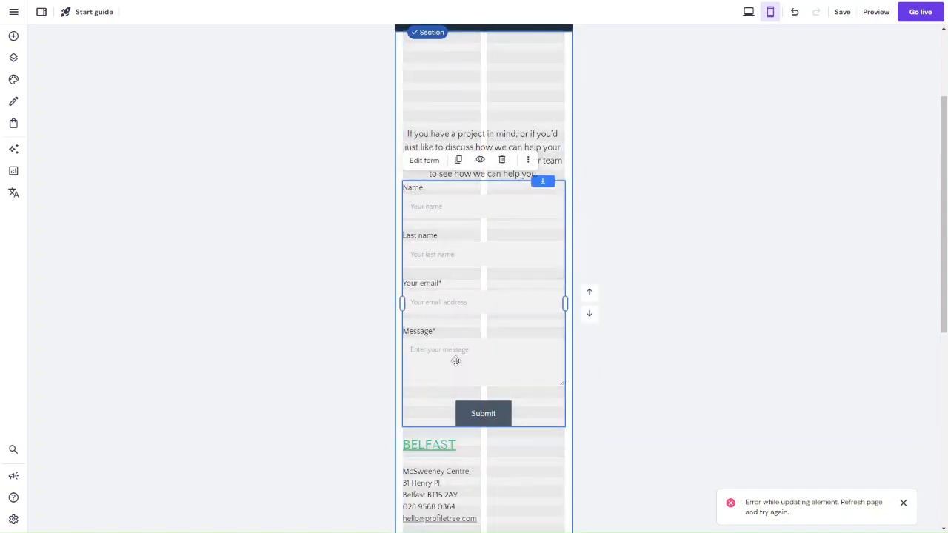
Step: Move the introduction text up towards the navy heading section and bring the contact form up directly beneath it
scroll(456, 362, up, 2)
drag(469, 221, 466, 150)
drag(469, 287, 466, 229)
Step: Bring the BELFAST heading and office address up to sit closely below the form's Submit button
scroll(466, 229, down, 4)
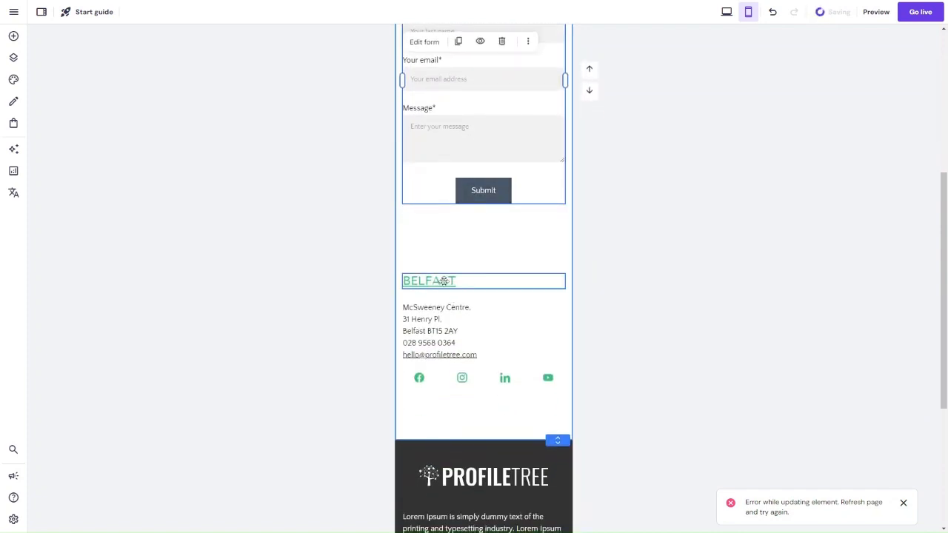
drag(443, 282, 440, 231)
drag(443, 334, 442, 275)
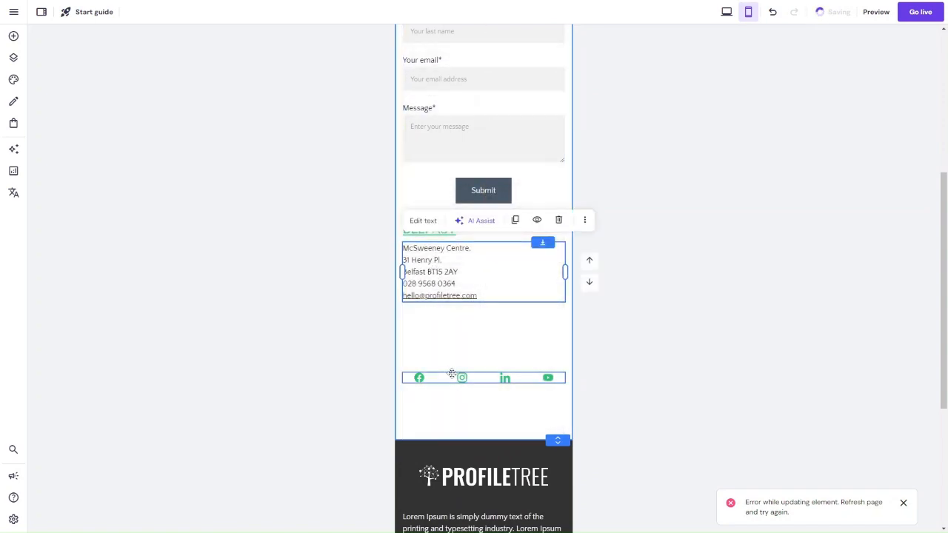
Step: Bring the social icons up directly below the office address and shorten the contact section to end just beneath them in the mobile layout
click(452, 375)
drag(460, 375, 460, 316)
drag(559, 438, 548, 335)
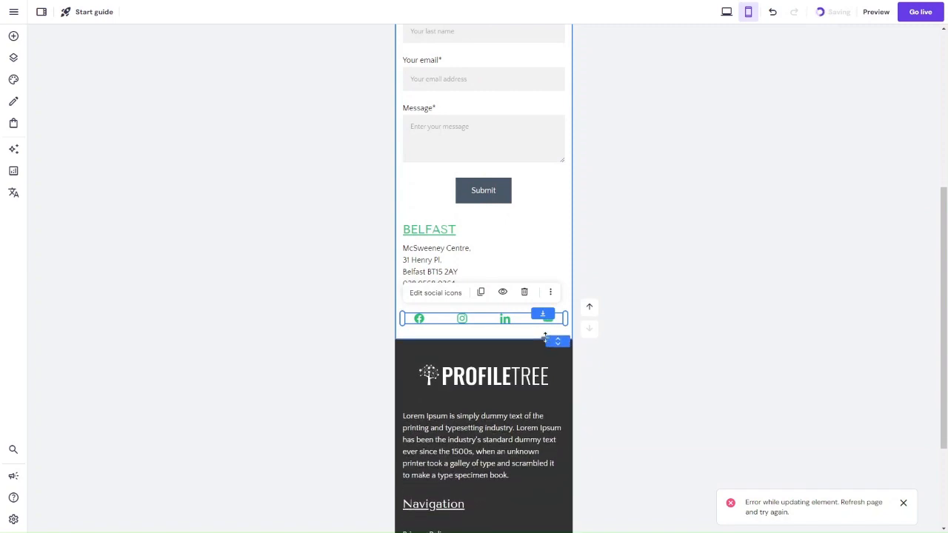
Step: Switch to the desktop layout and review the Contacts page from the navy heading section down to the footer
scroll(547, 336, up, 4)
click(725, 18)
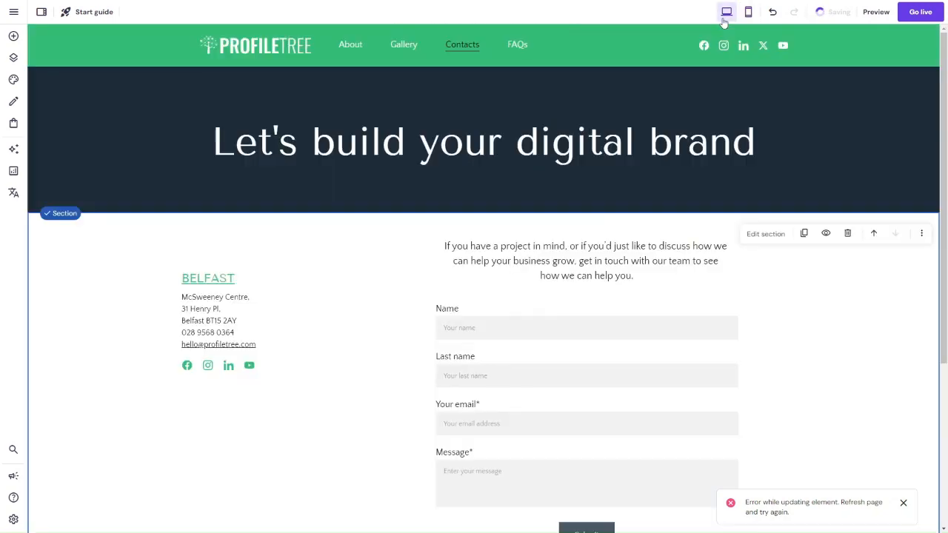
scroll(478, 297, down, 3)
scroll(477, 291, up, 3)
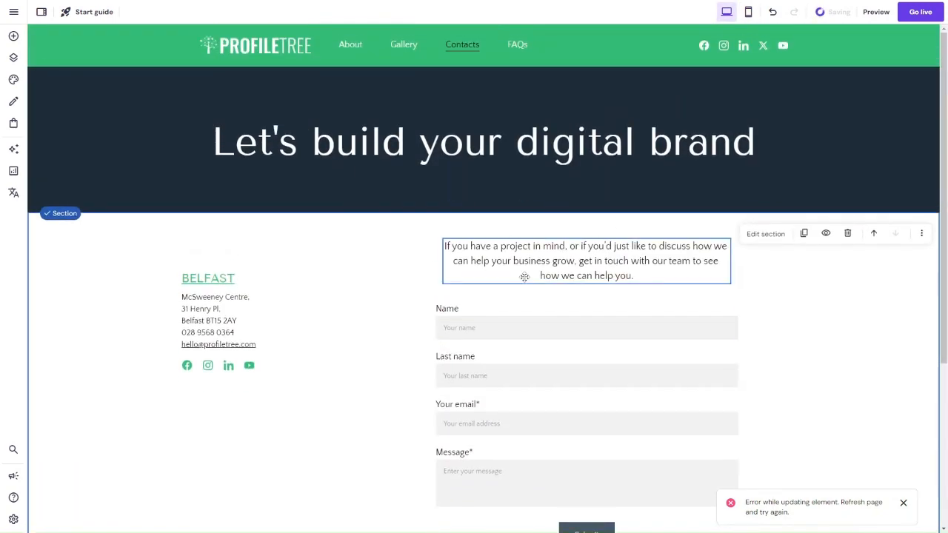
scroll(523, 276, down, 3)
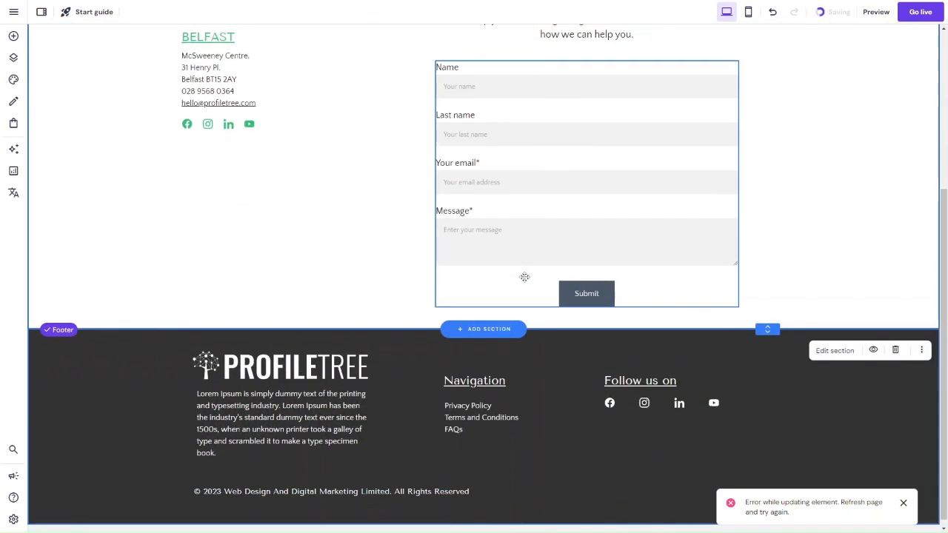
scroll(635, 217, up, 3)
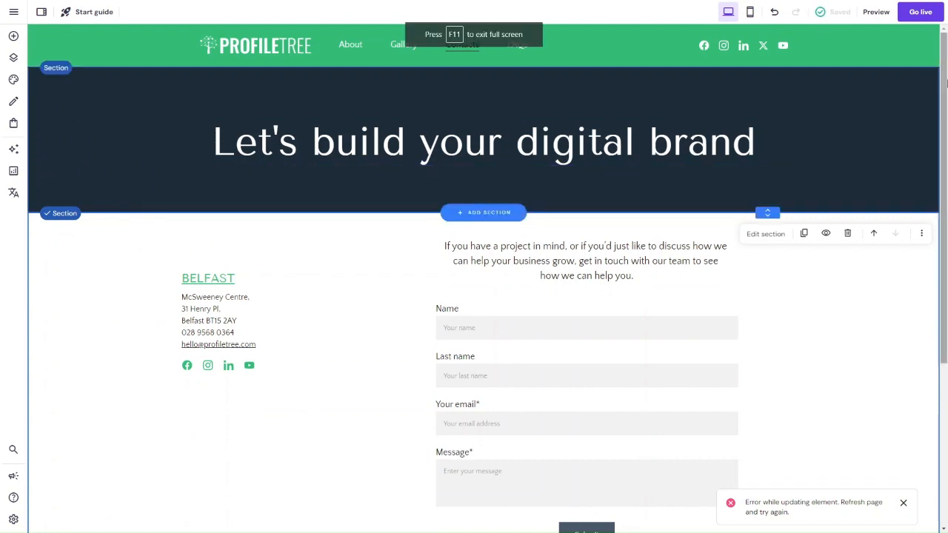
mouse_move(841, 13)
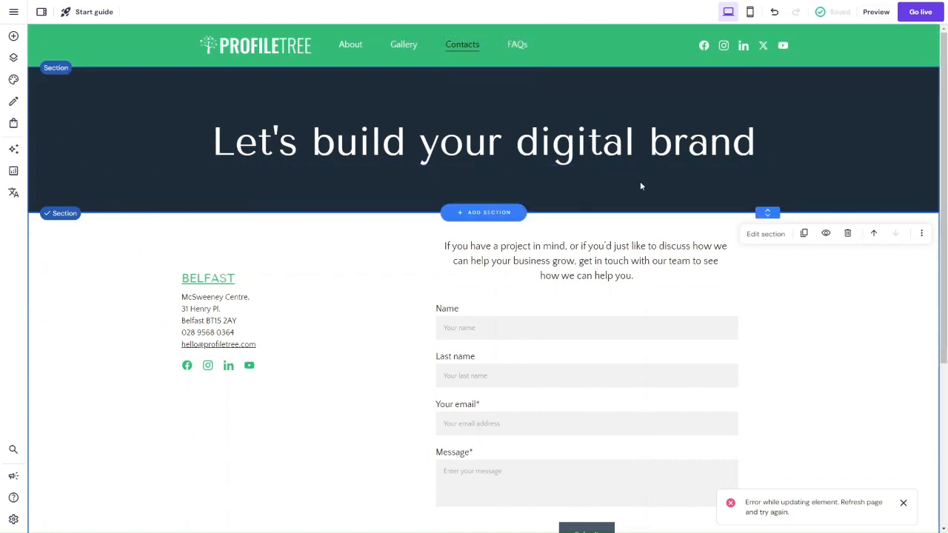